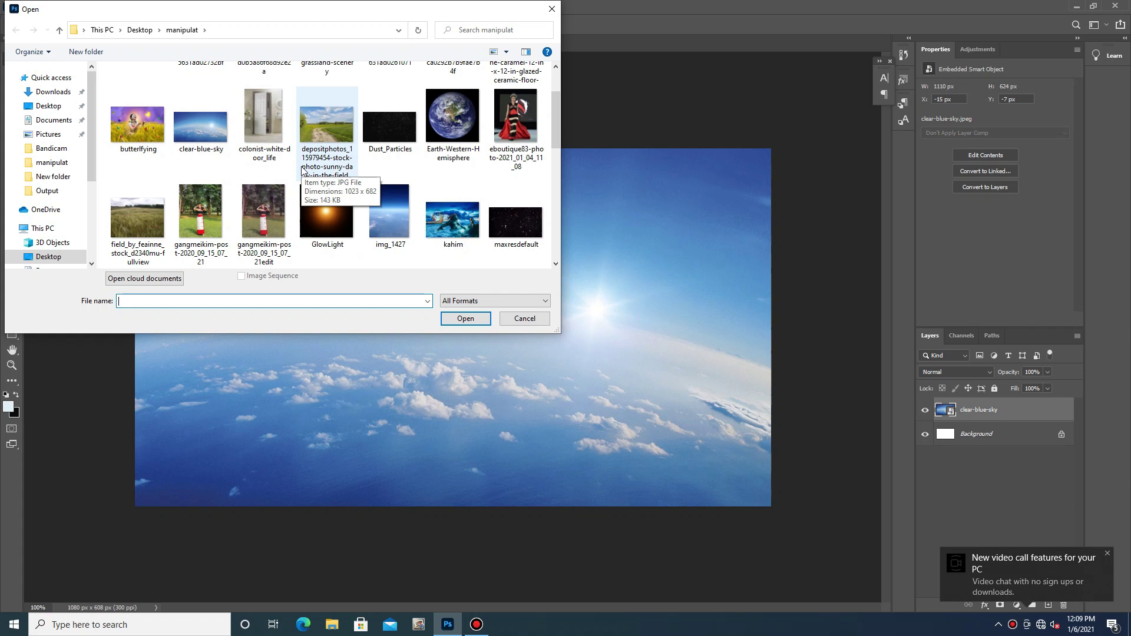
Open the depositphotos sunny-day-in-the-field photo and trace a closed Pen path around the dirt road and its grassy edges.
left_click(349, 164)
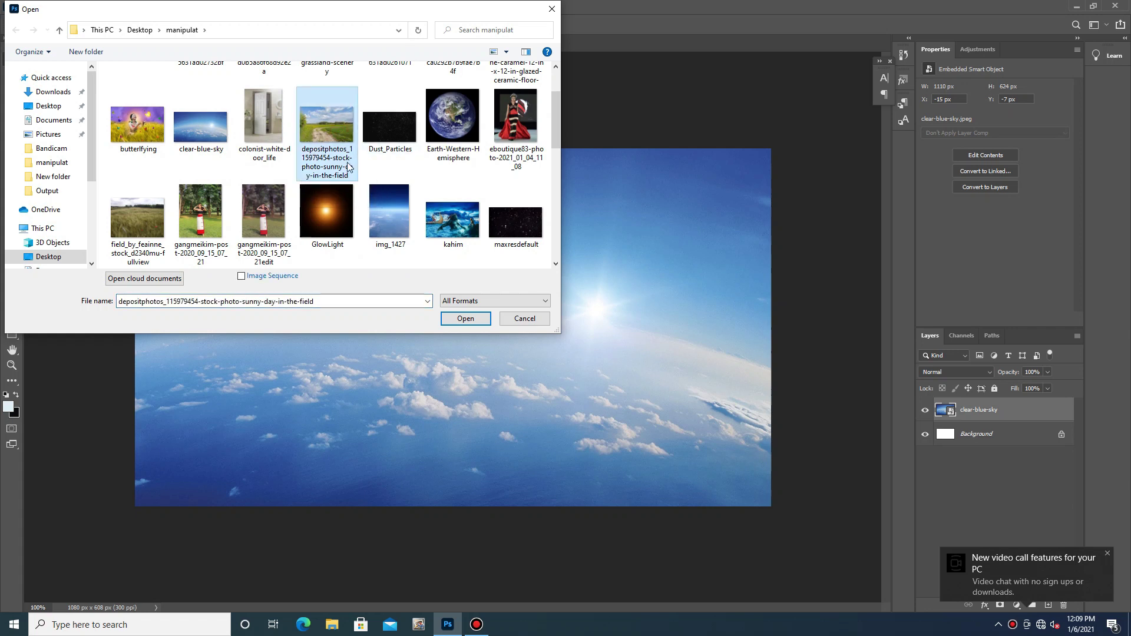
left_click(471, 322)
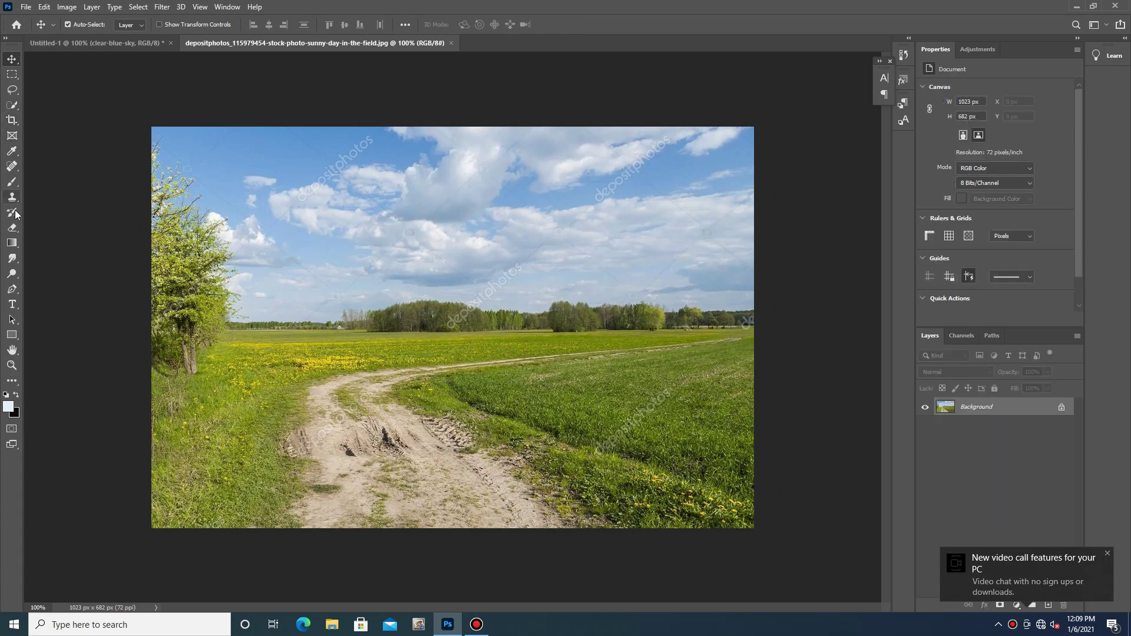
left_click(12, 289)
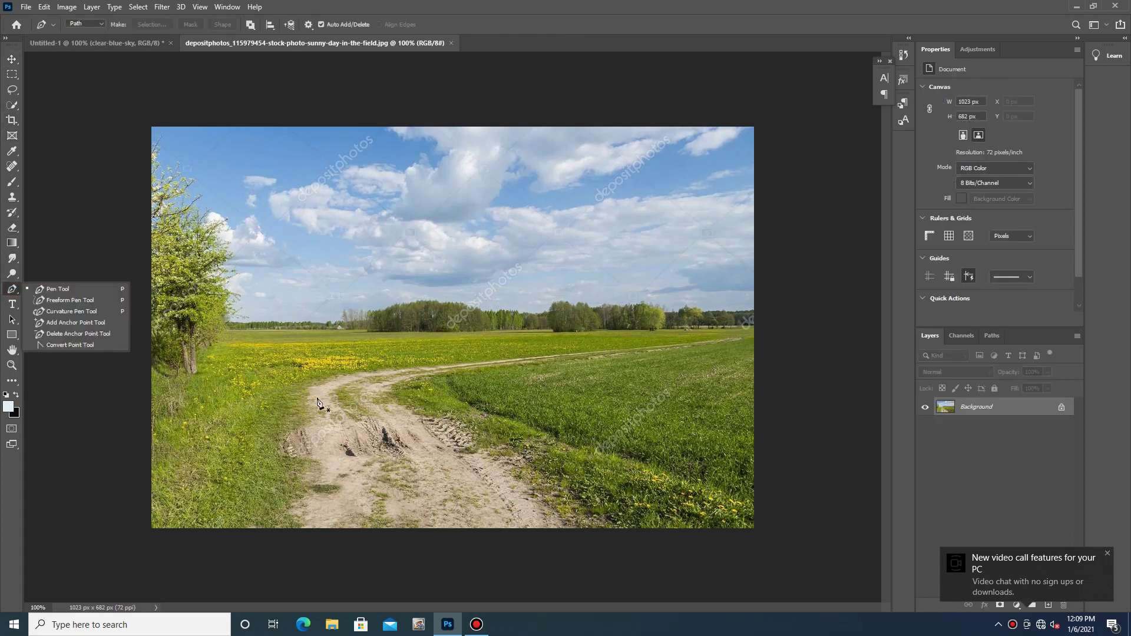
left_click(234, 541)
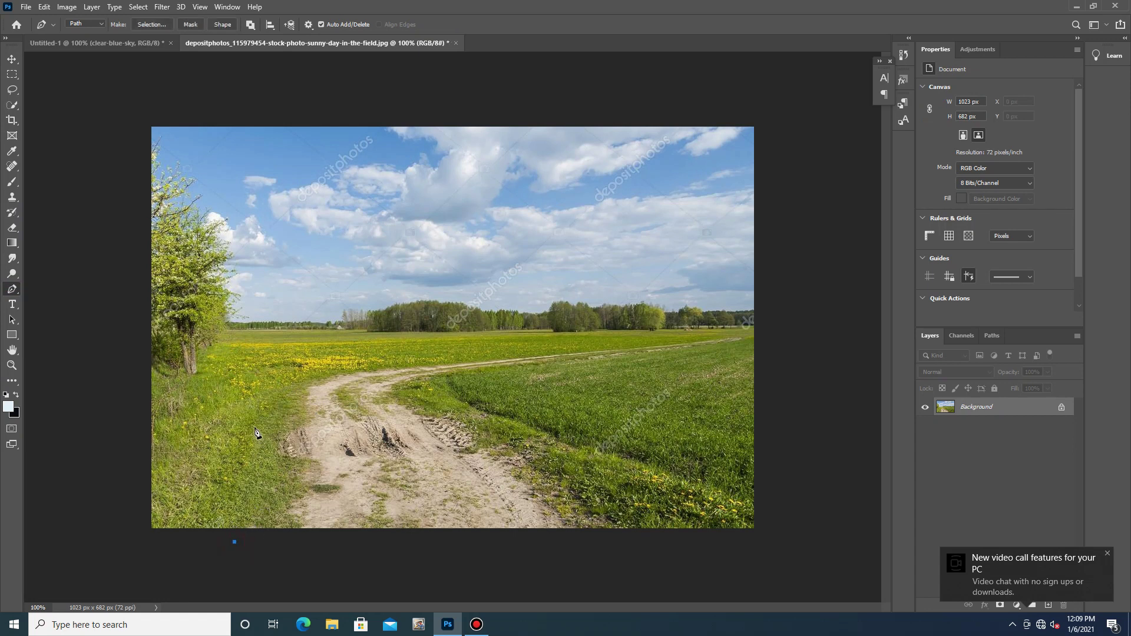
left_click_drag(255, 420, 261, 410)
left_click_drag(353, 360, 371, 361)
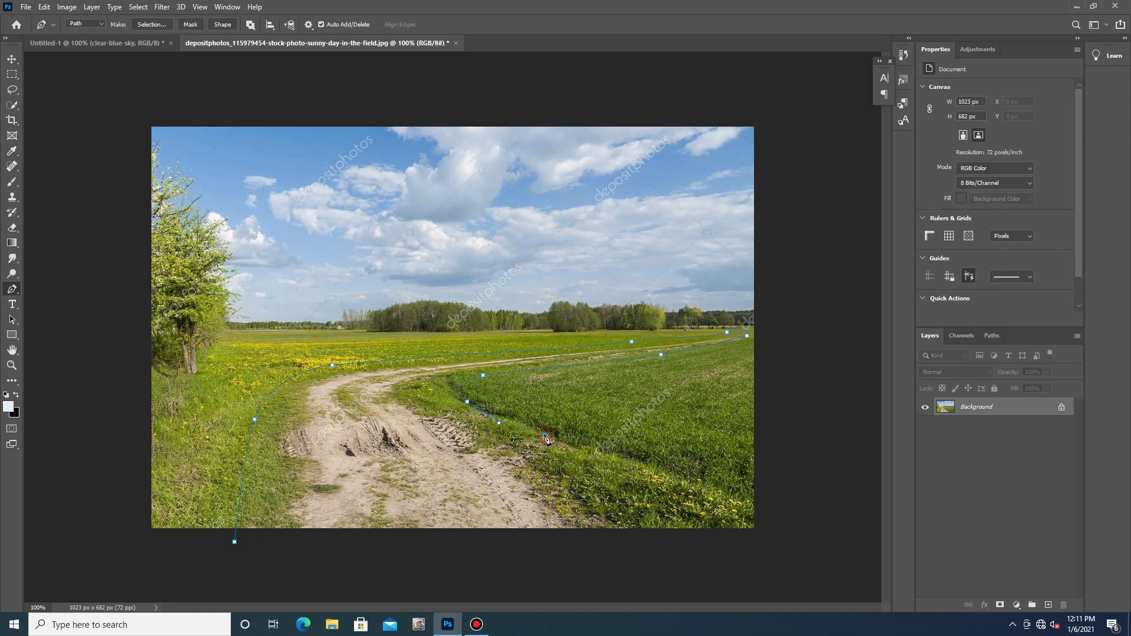
left_click(617, 460)
left_click(741, 537)
left_click(234, 542)
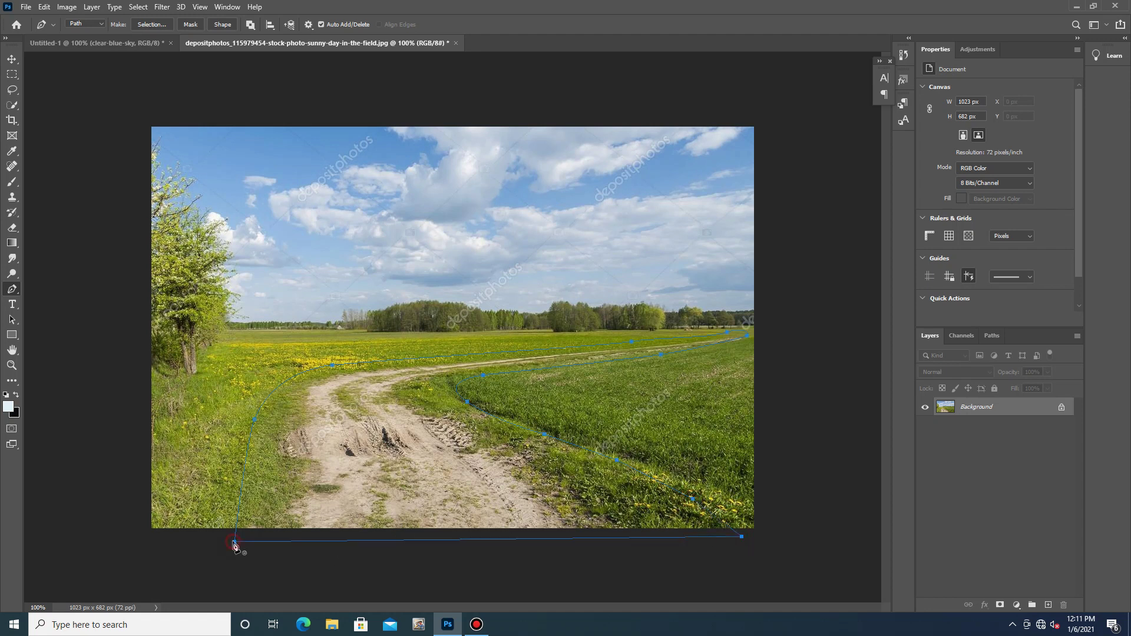
Convert the road path to a new anti-aliased selection with a 0.5-pixel feather and move the cutout into the Untitled-1 sky composition.
right_click(375, 403)
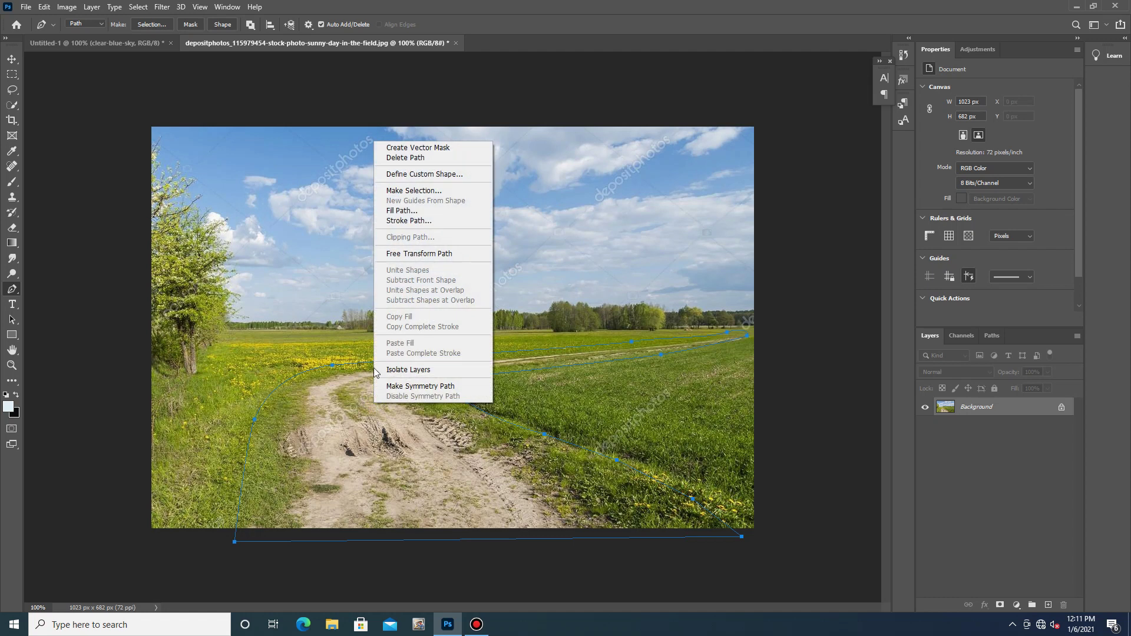
left_click(413, 191)
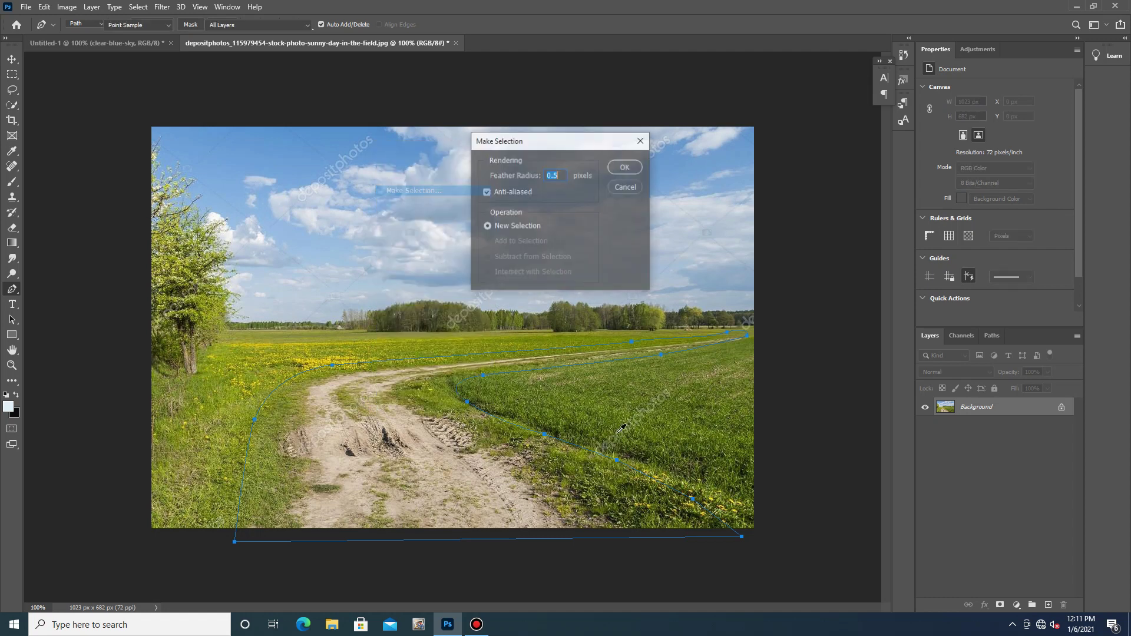
left_click(625, 169)
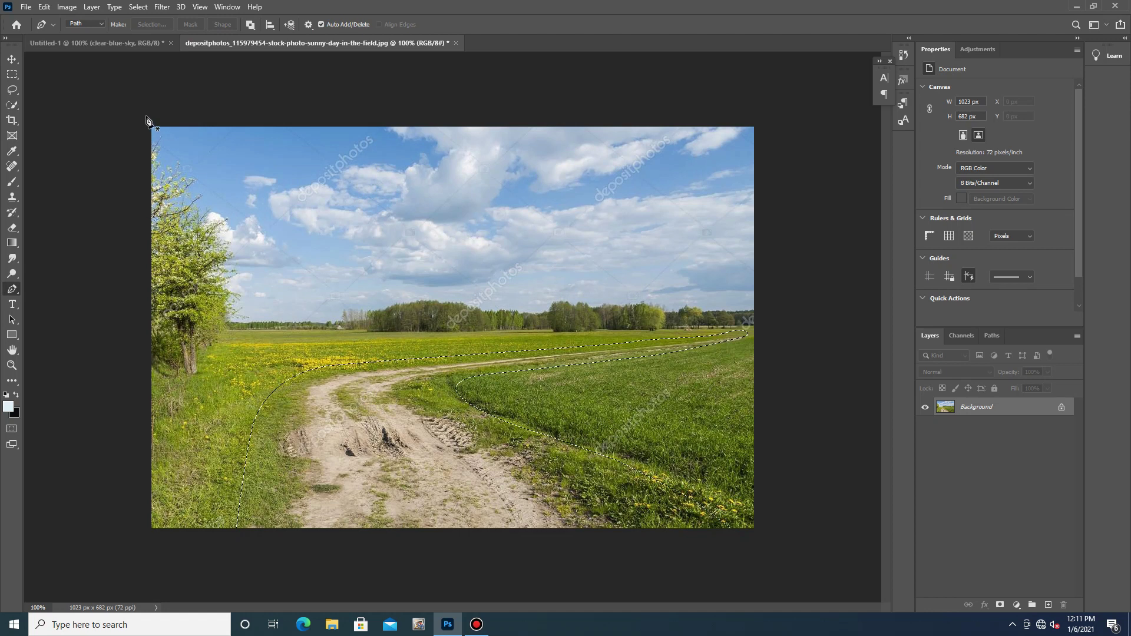
left_click(12, 59)
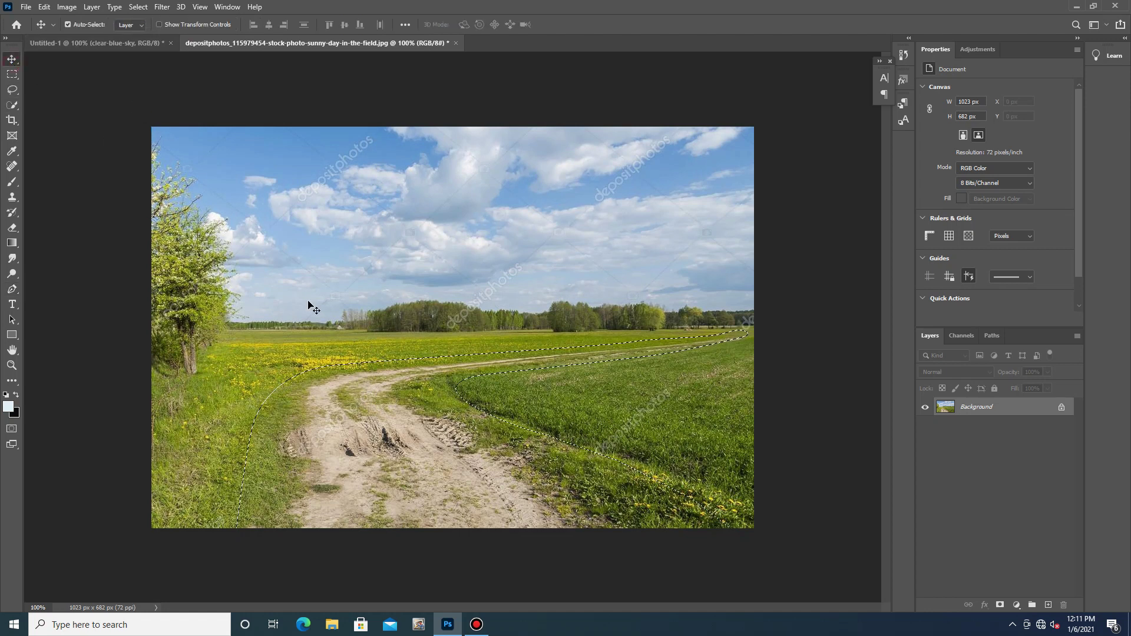
left_click_drag(402, 450, 377, 425)
Warp the road layer so its two lower corners extend below the canvas edge, pulling the lower-right corner inward.
key("ctrl+t")
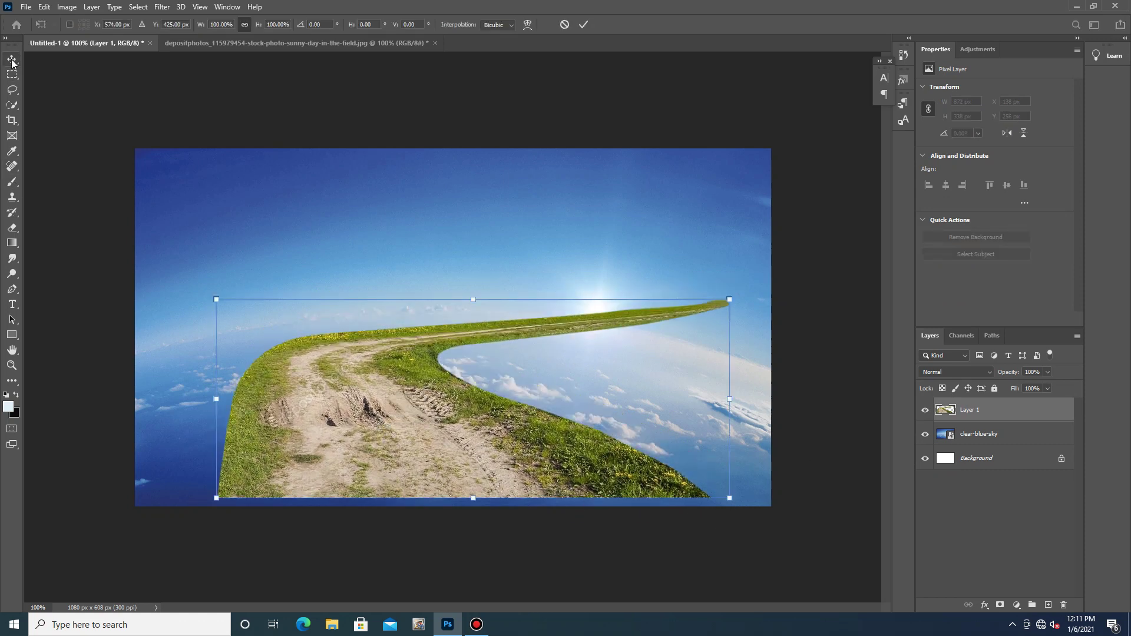
right_click(548, 365)
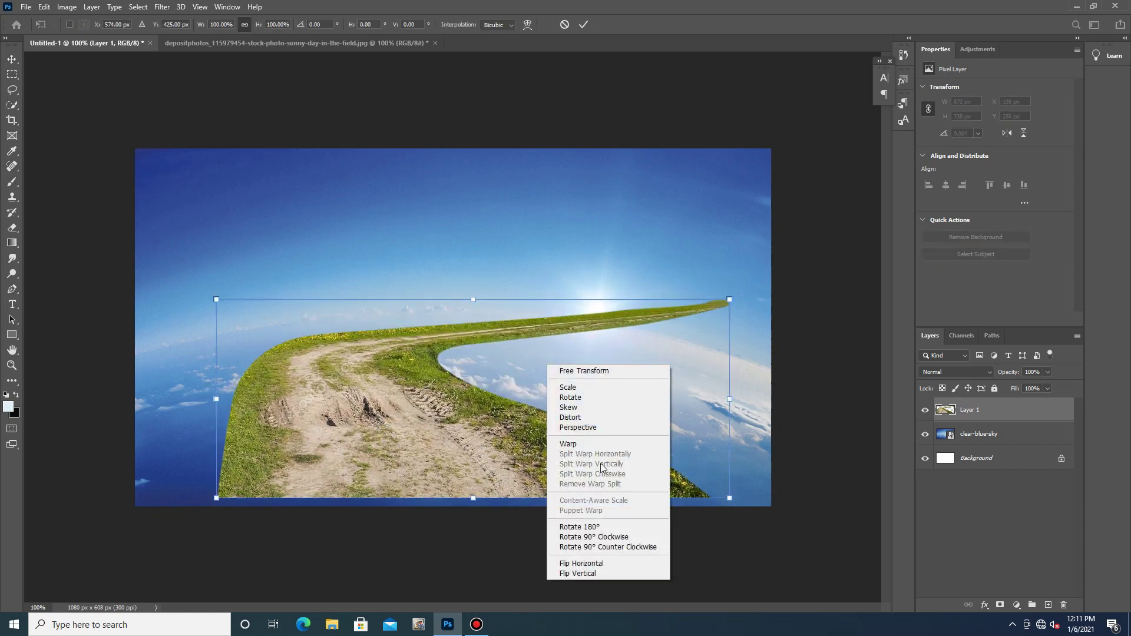
left_click(569, 445)
left_click_drag(729, 500, 684, 526)
left_click_drag(217, 500, 209, 513)
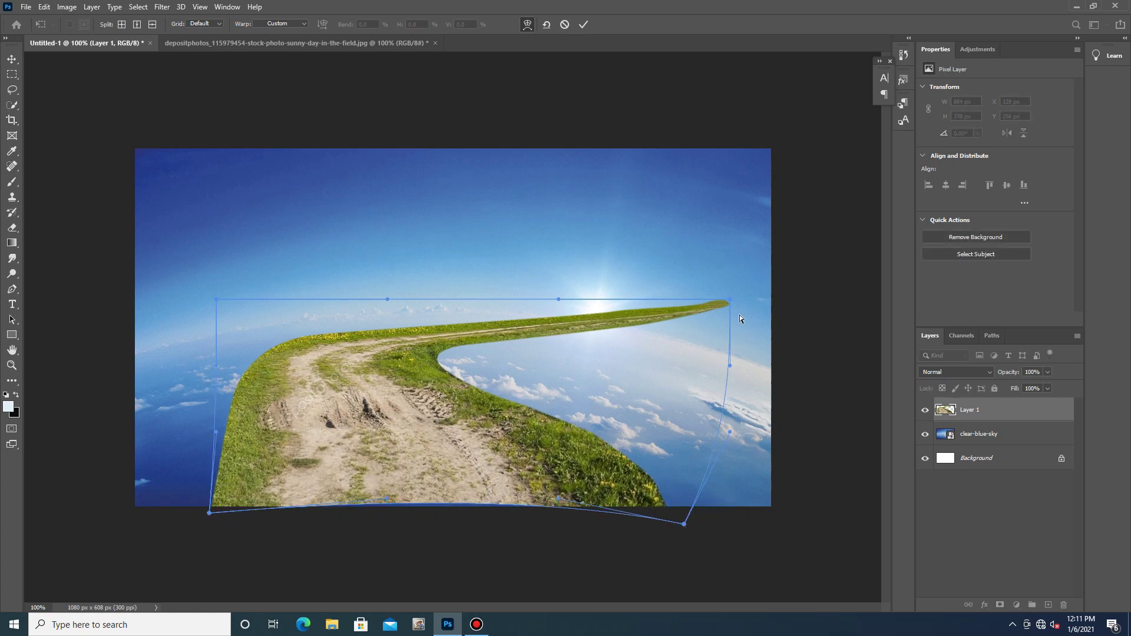
Warp the road's far end so it narrows and rises above the horizon near the sun.
left_click_drag(729, 300, 605, 238)
left_click_drag(215, 301, 402, 296)
left_click_drag(729, 434, 588, 452)
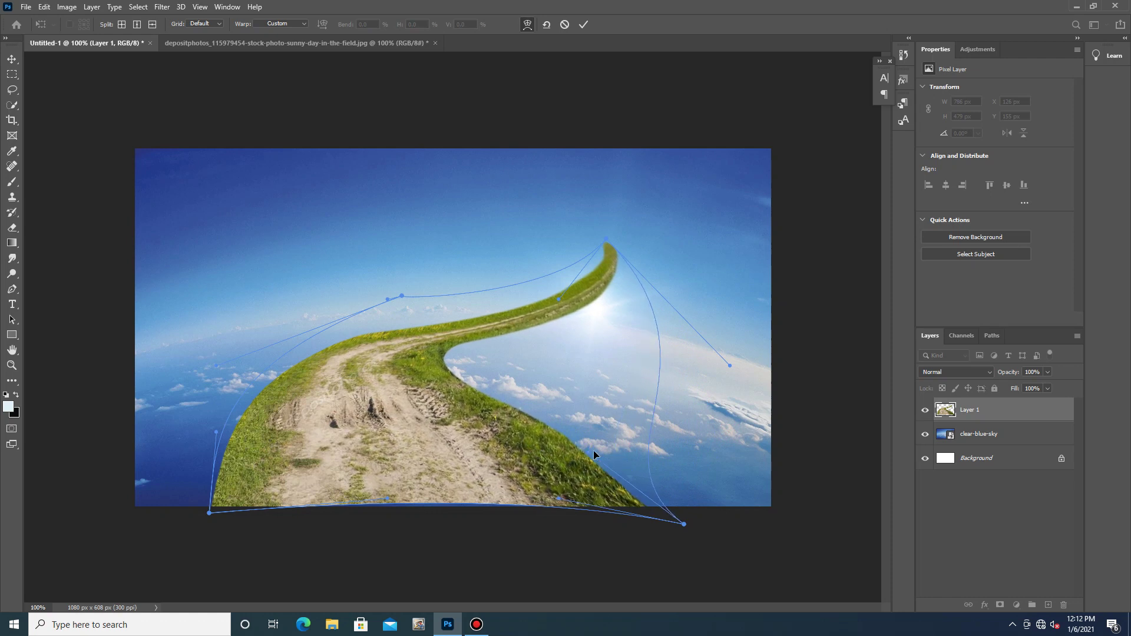
left_click_drag(717, 368, 626, 384)
left_click_drag(608, 240, 672, 274)
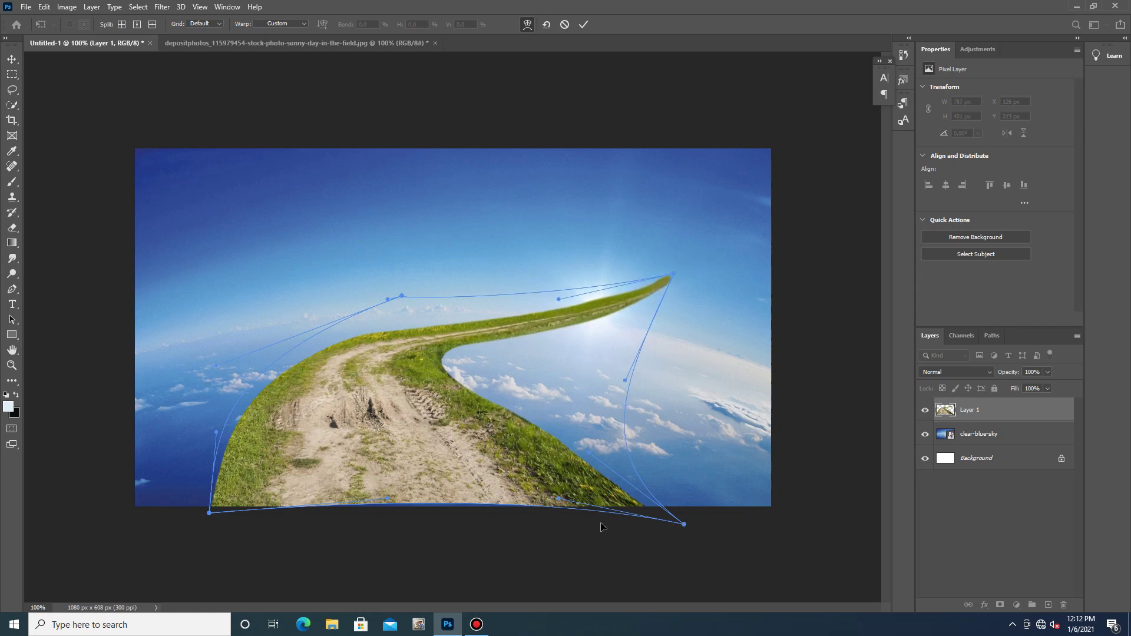
Flatten the warp's lower edge, bend the road's far stretch into an upward curve, and apply the transformation.
left_click_drag(685, 525, 659, 520)
left_click_drag(558, 500, 555, 525)
left_click_drag(388, 499, 375, 516)
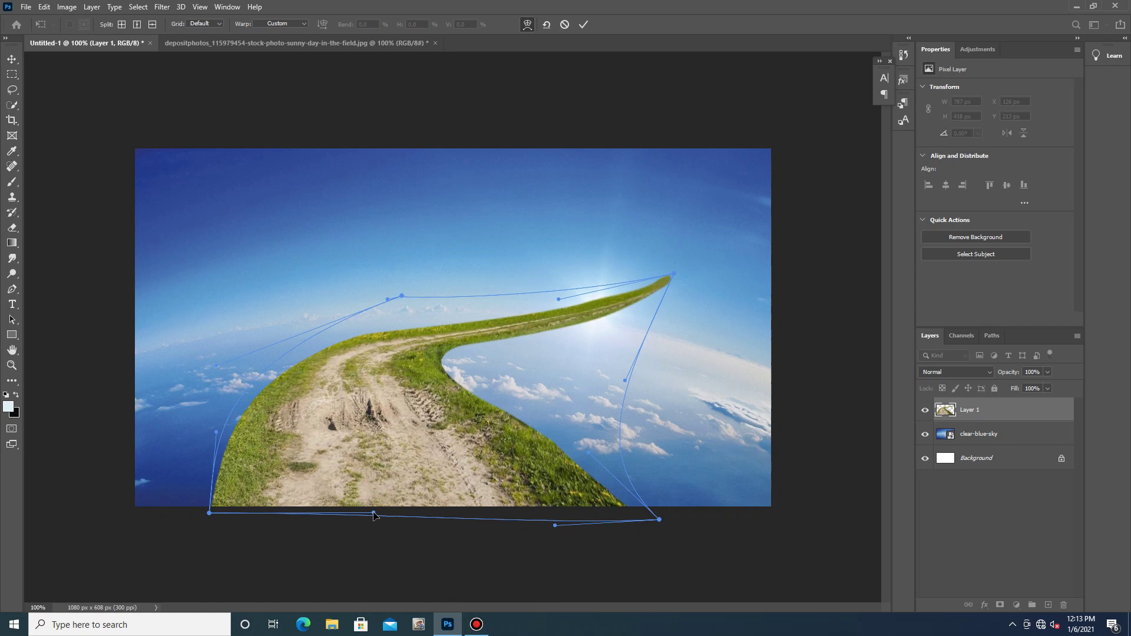
left_click_drag(401, 449, 409, 454)
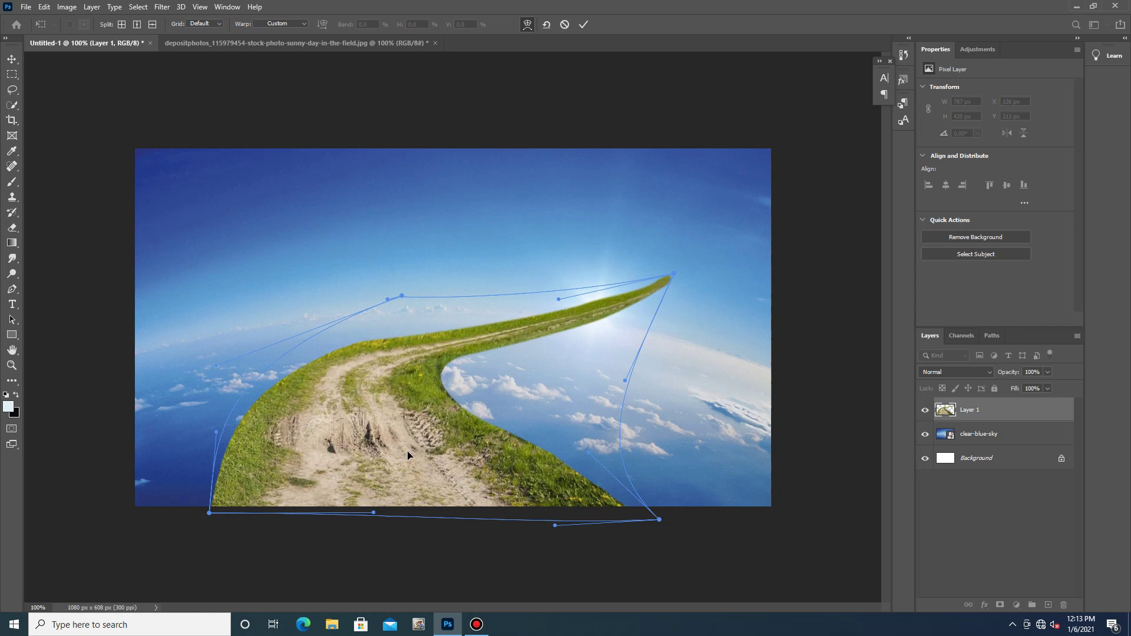
left_click_drag(559, 299, 547, 358)
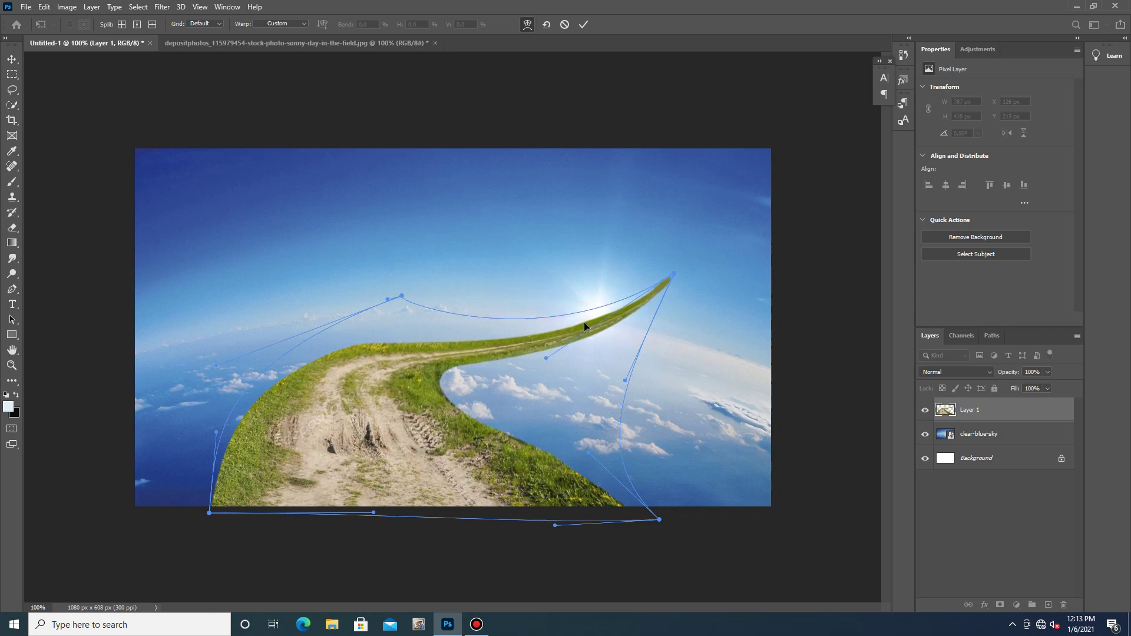
left_click(12, 60)
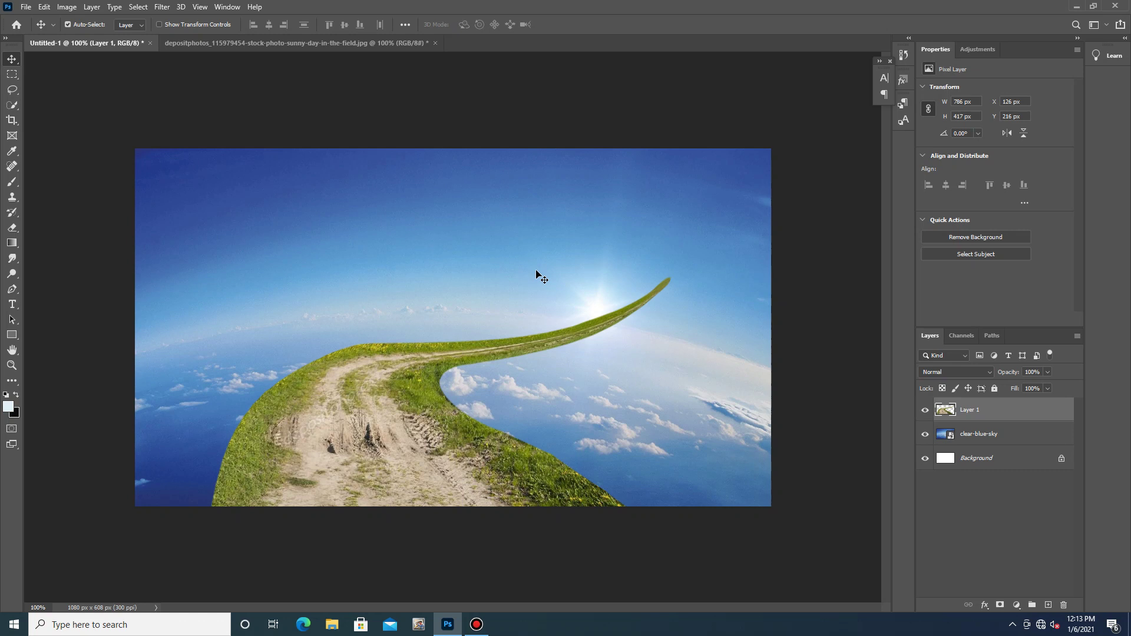
Open the Earth-Western-Hemisphere image from the manipulat folder.
left_click(25, 6)
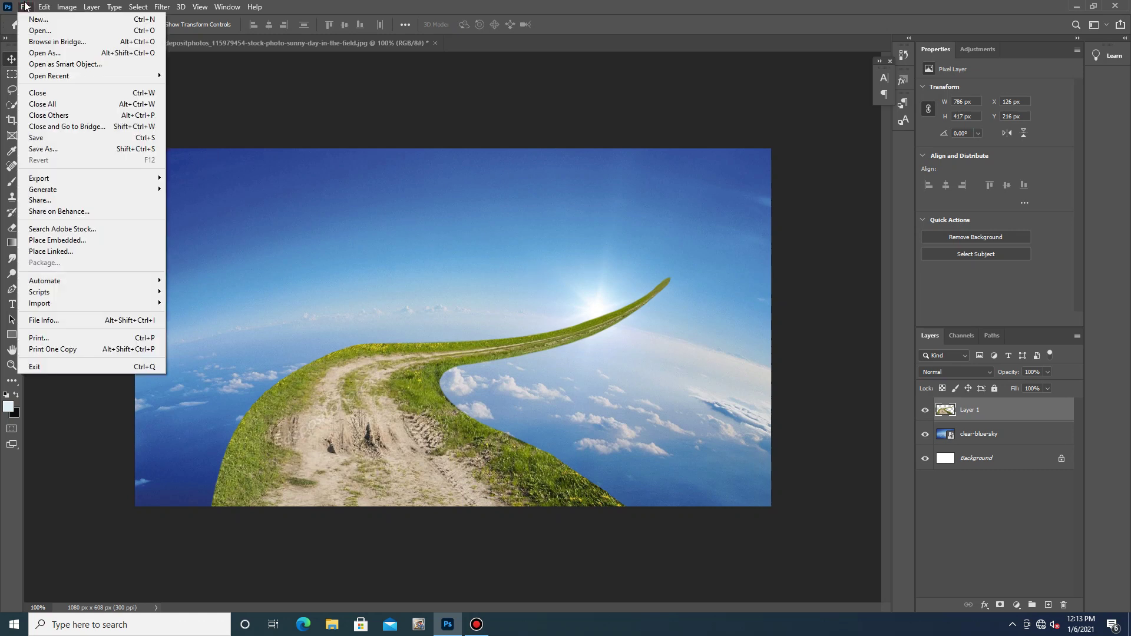
left_click(44, 34)
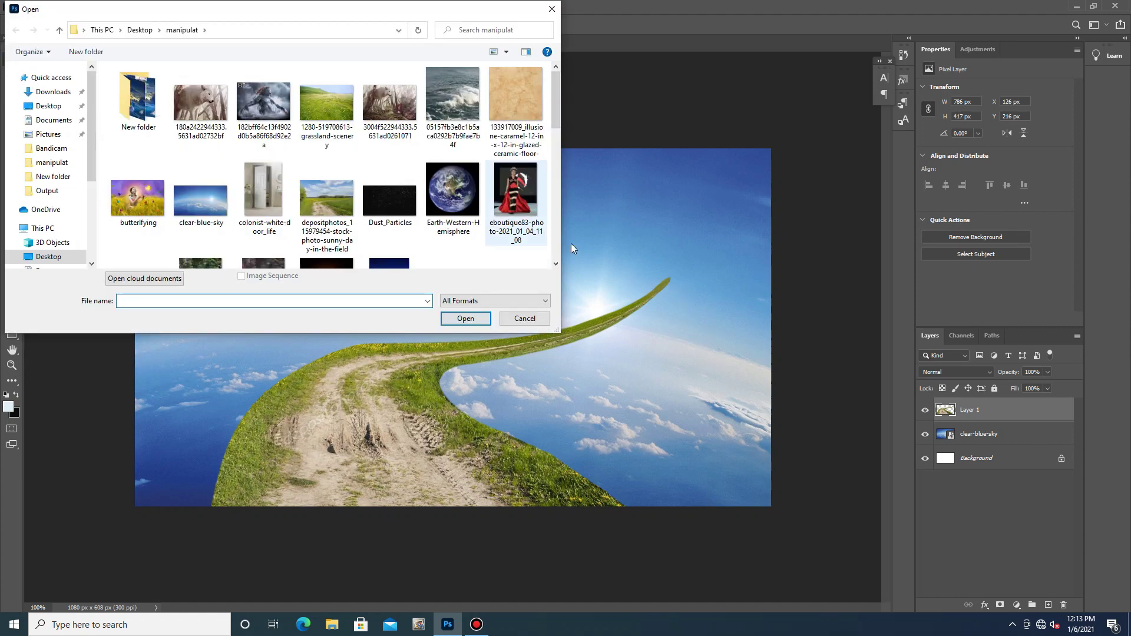
scroll(309, 212, "down", 5)
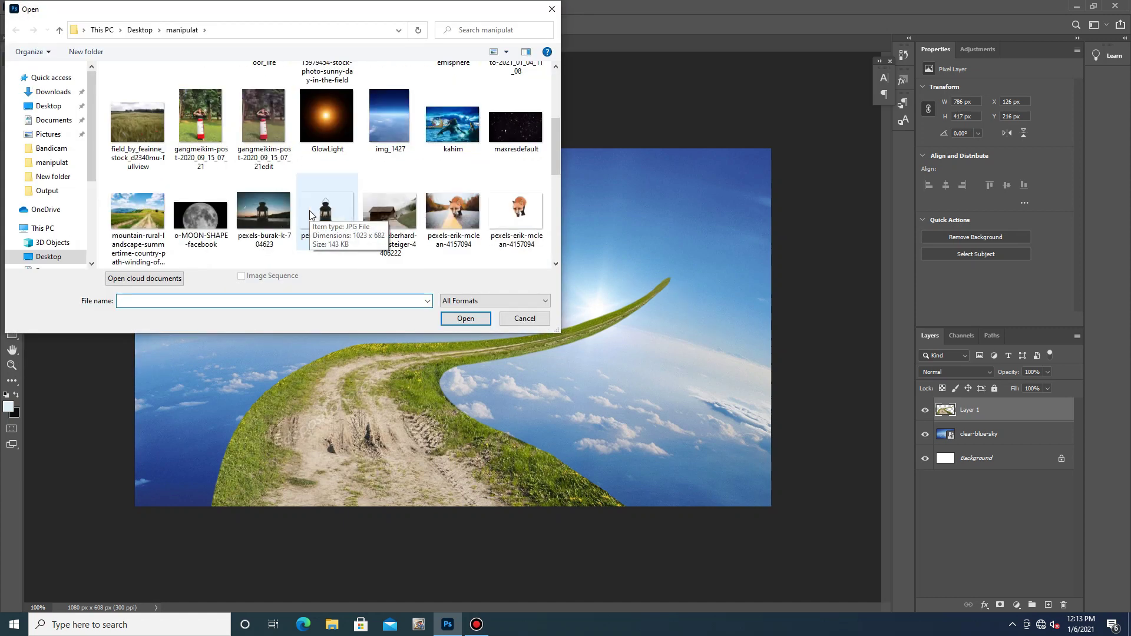
scroll(309, 211, "up", 5)
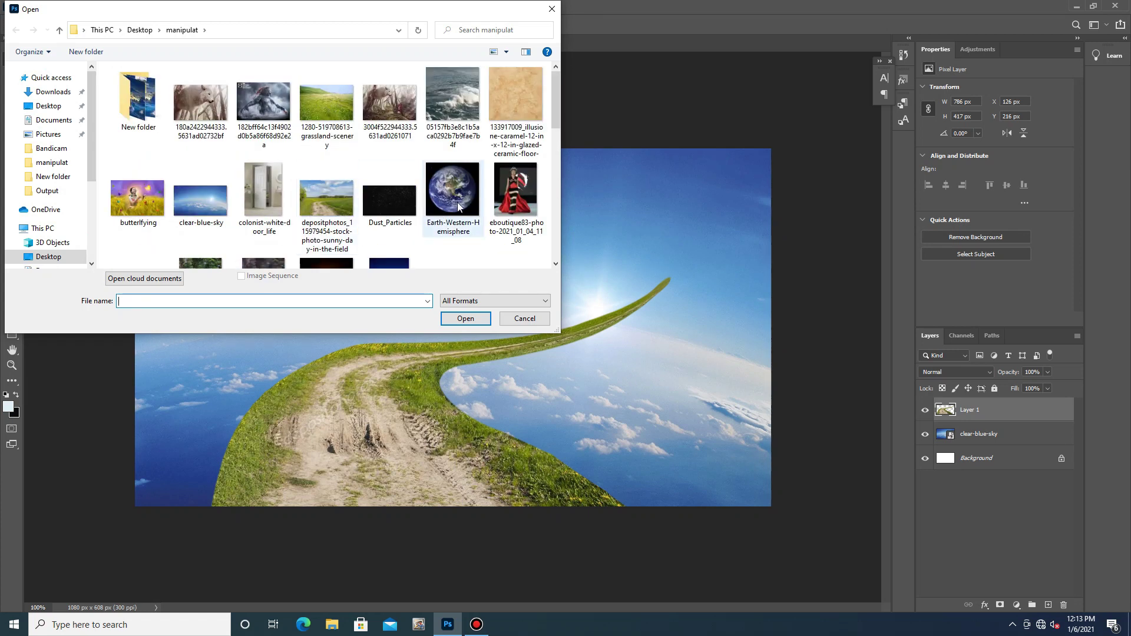
left_click(458, 206)
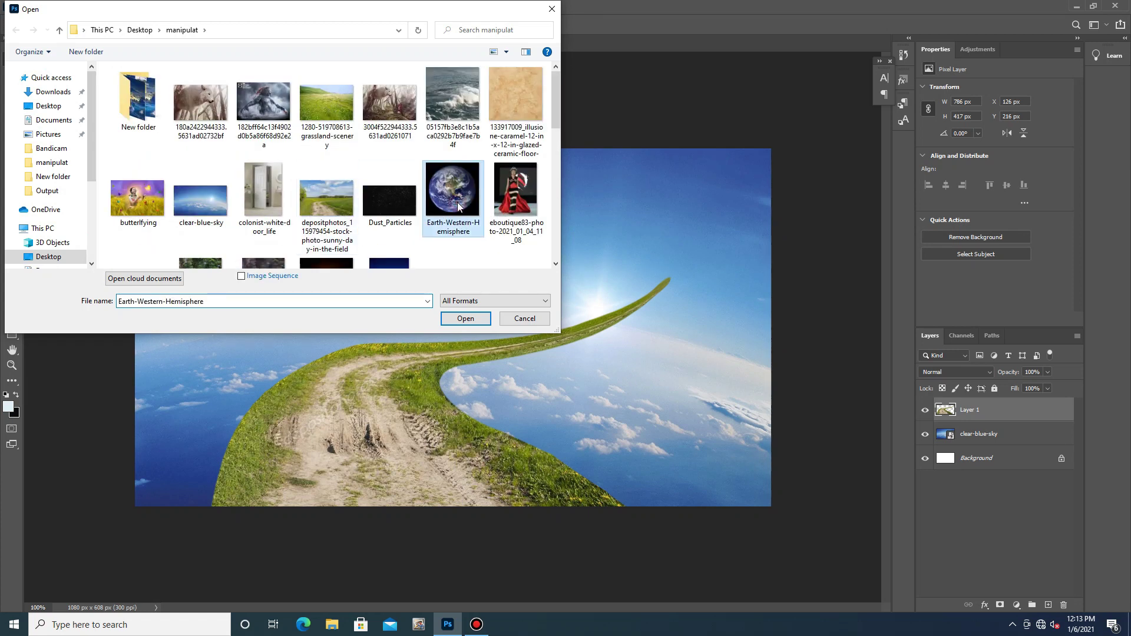
left_click(479, 322)
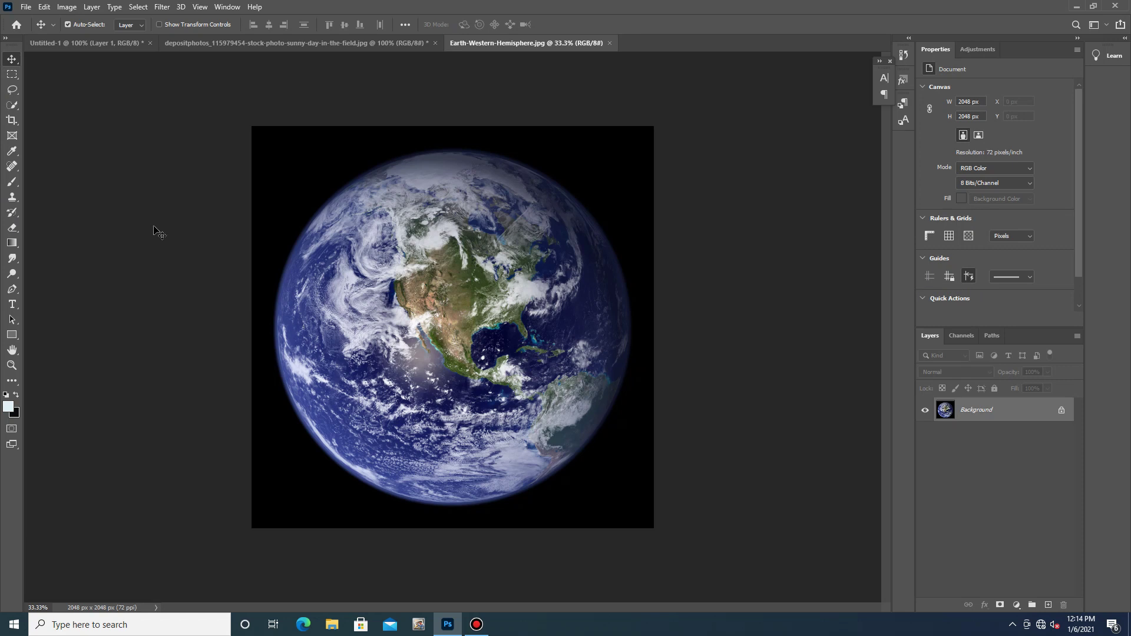
Select the Earth with automatic subject selection and contract the selection by 3 pixels.
left_click(133, 11)
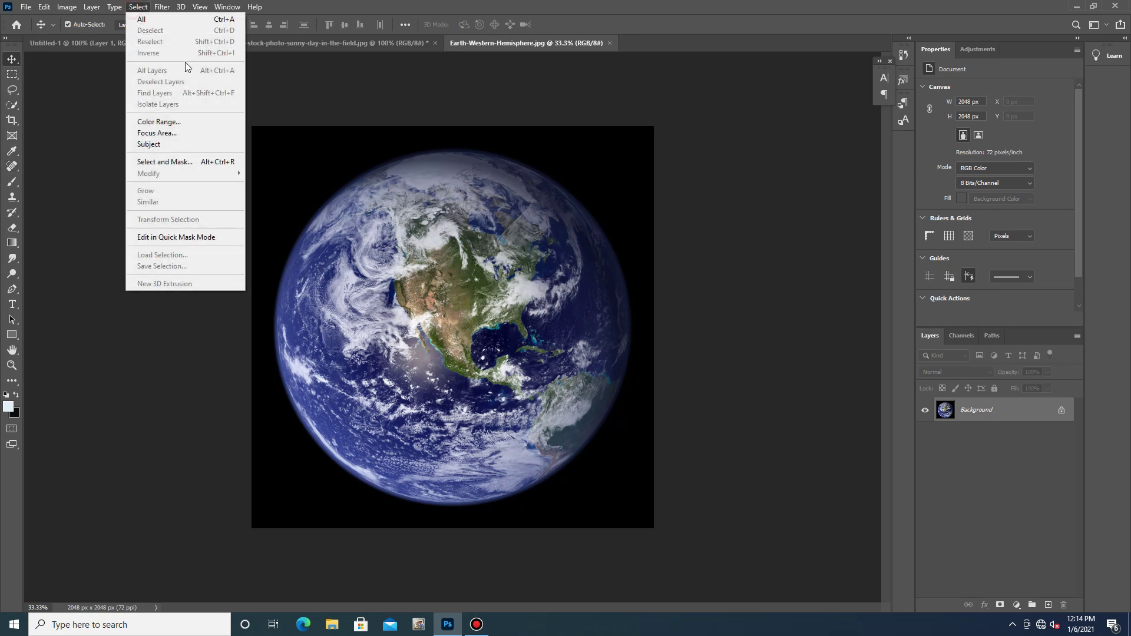
left_click(165, 144)
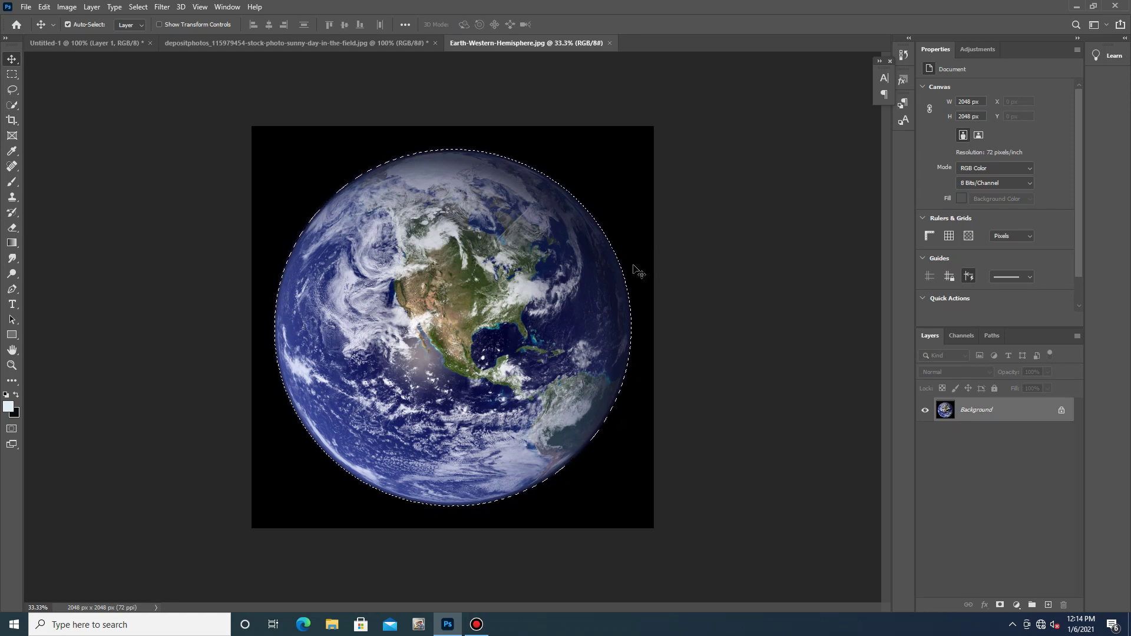
left_click(144, 9)
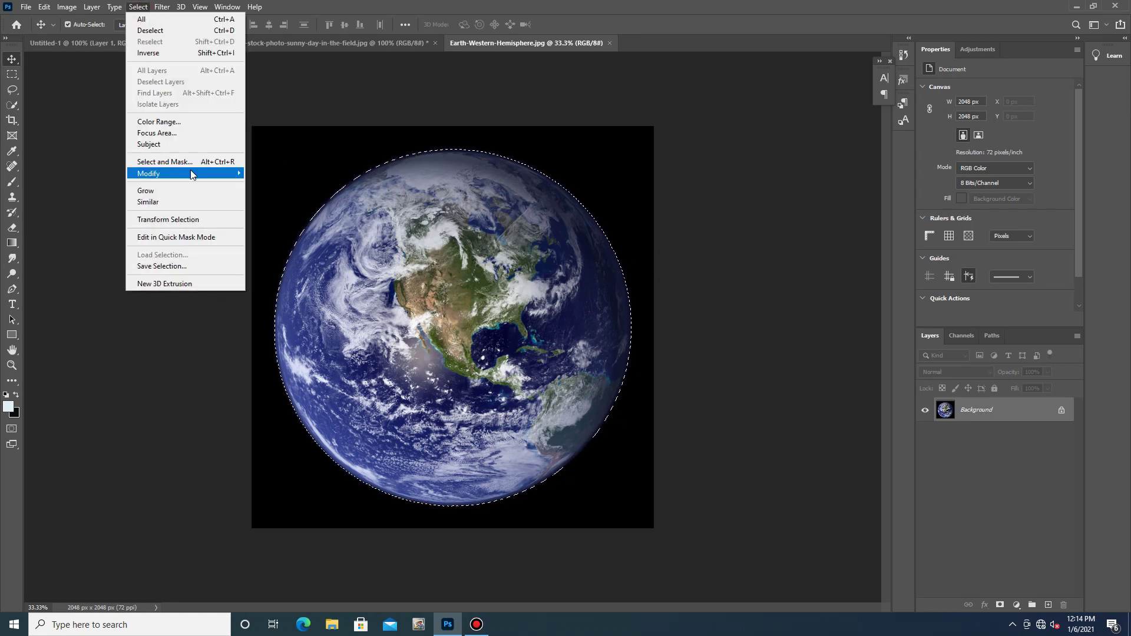
mouse_move(201, 173)
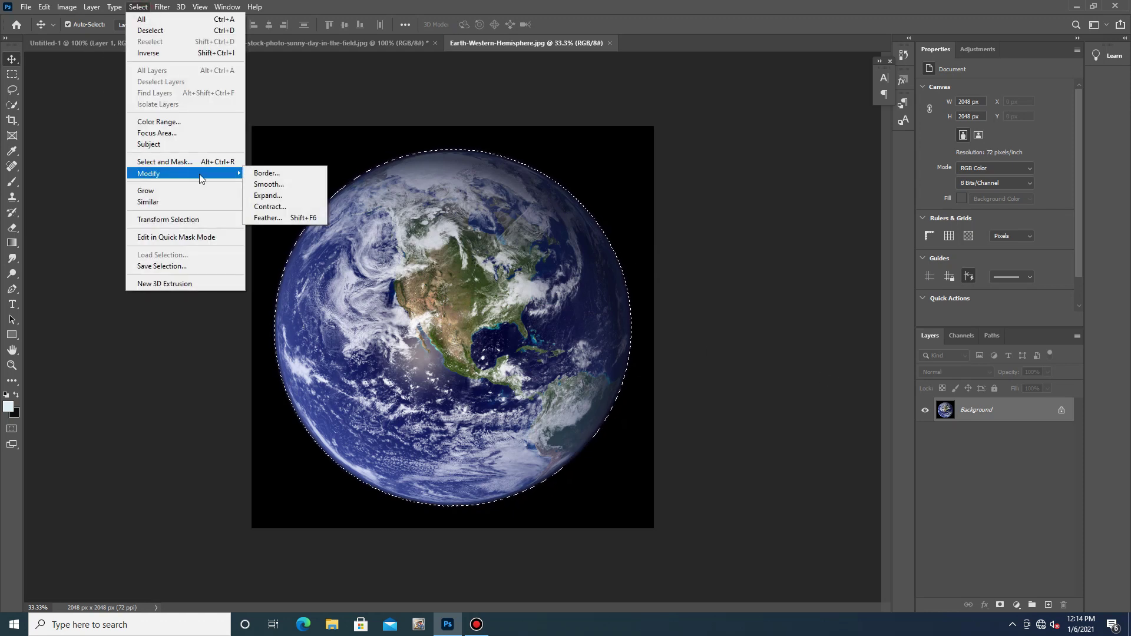
left_click(277, 210)
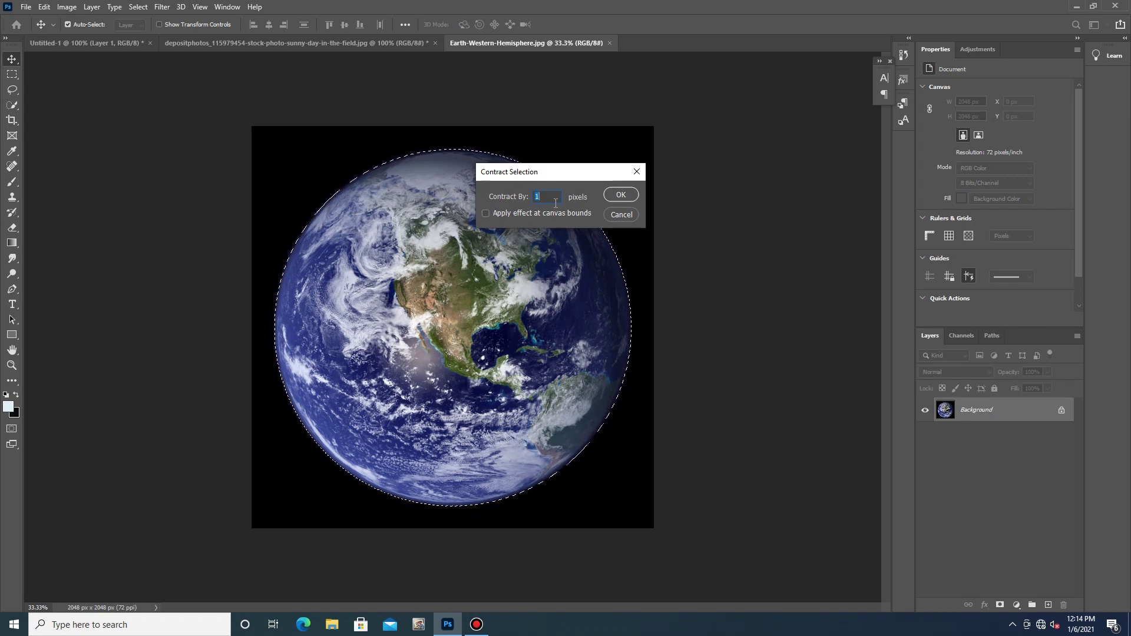
type("3")
left_click(623, 197)
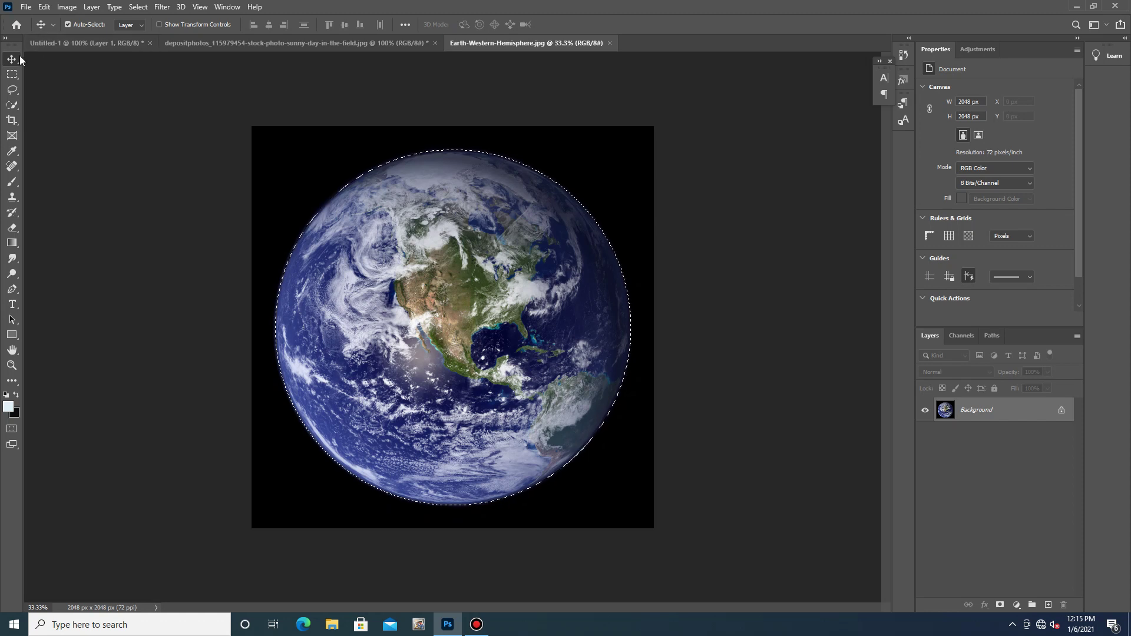
Copy the selected Earth into the Untitled-1 composite and scale it down to about 43% over the sky's upper right.
left_click_drag(451, 203, 80, 46)
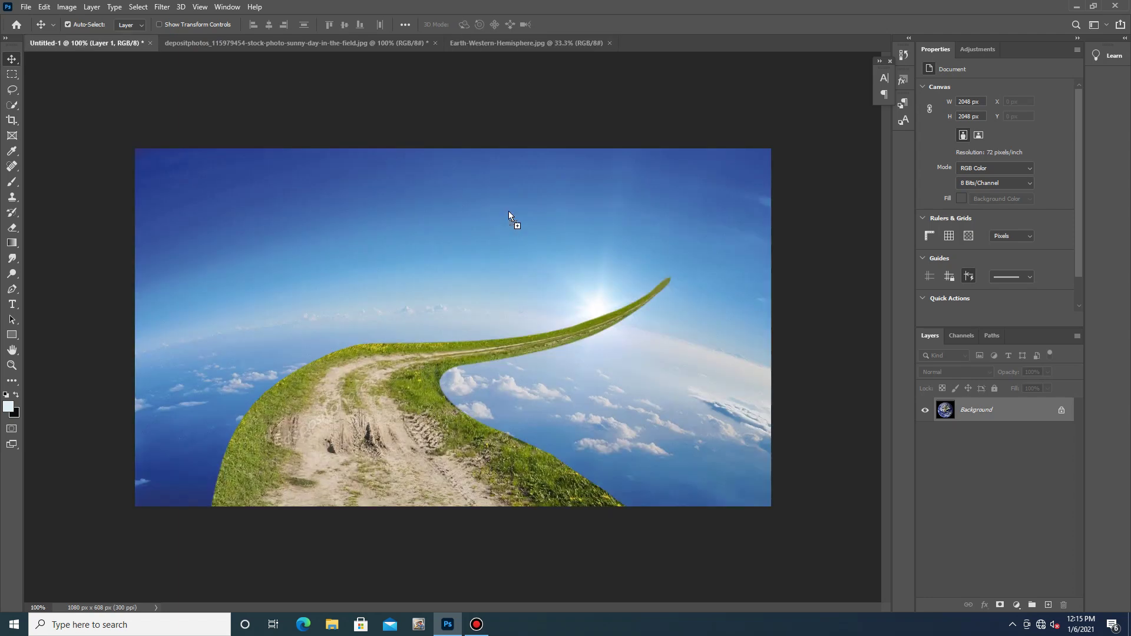
left_click_drag(649, 249, 632, 234)
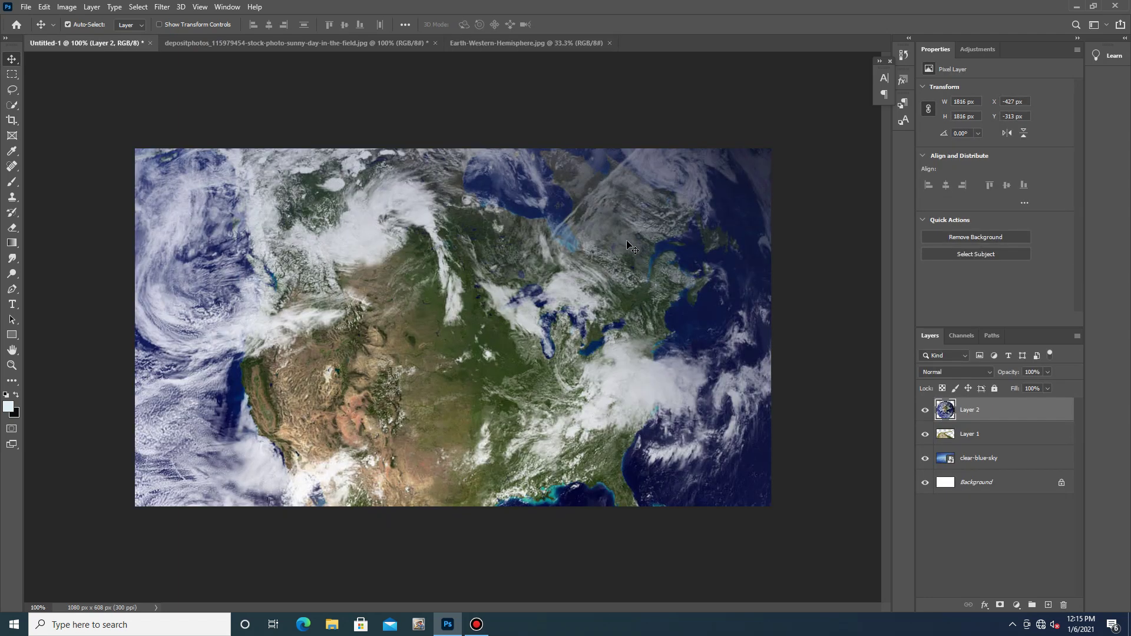
key("ctrl+t")
scroll(733, 304, "down", 5)
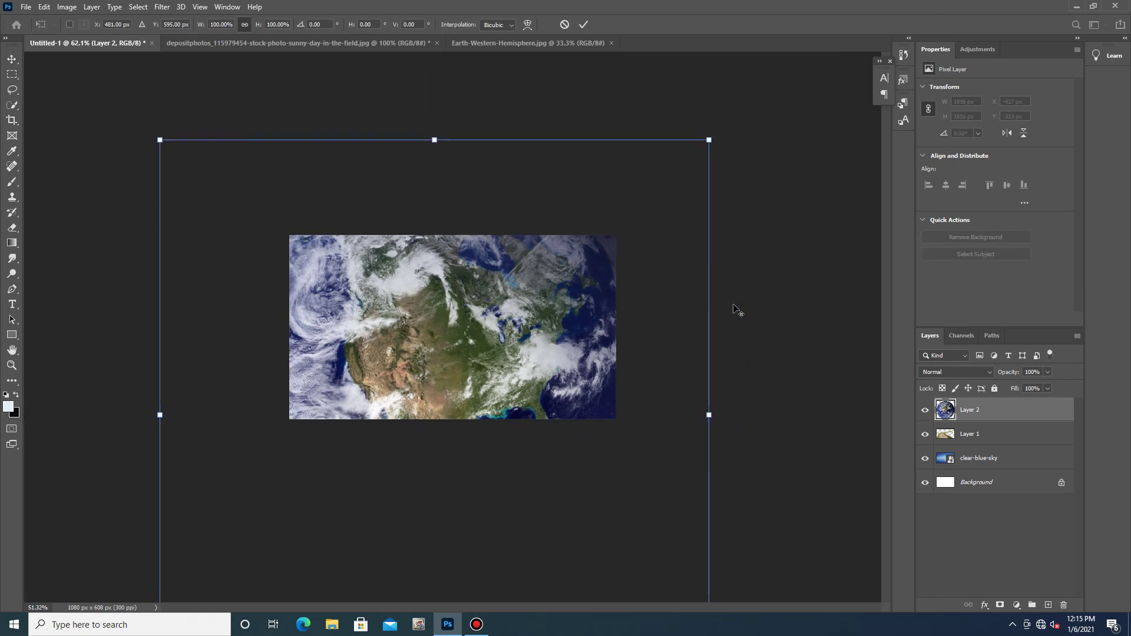
left_click_drag(666, 174, 512, 421)
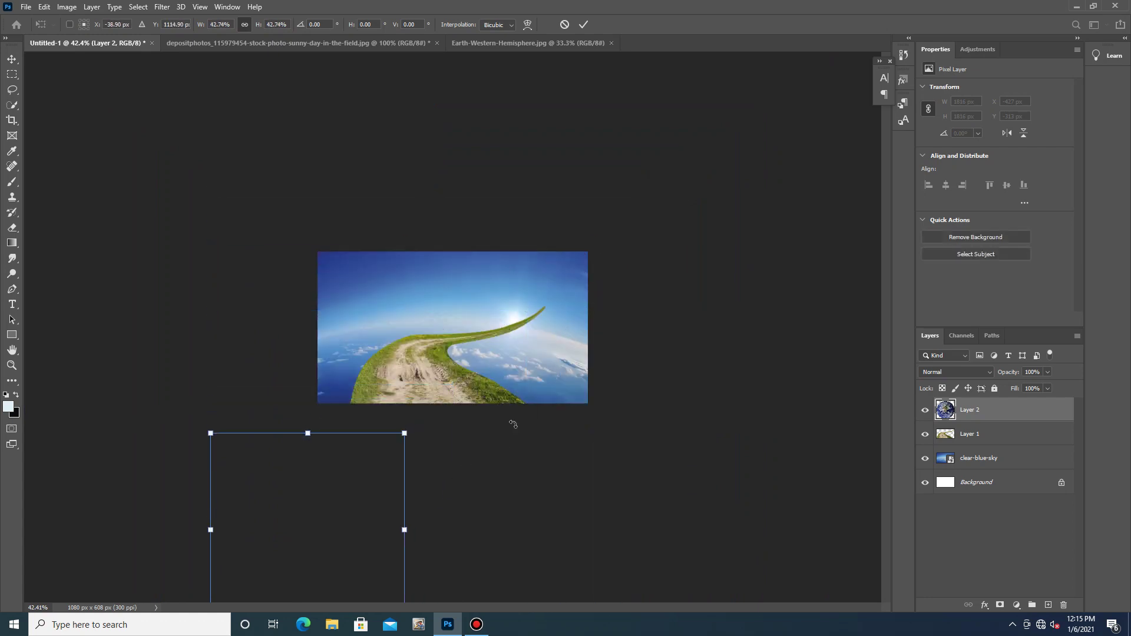
left_click_drag(350, 551, 572, 297)
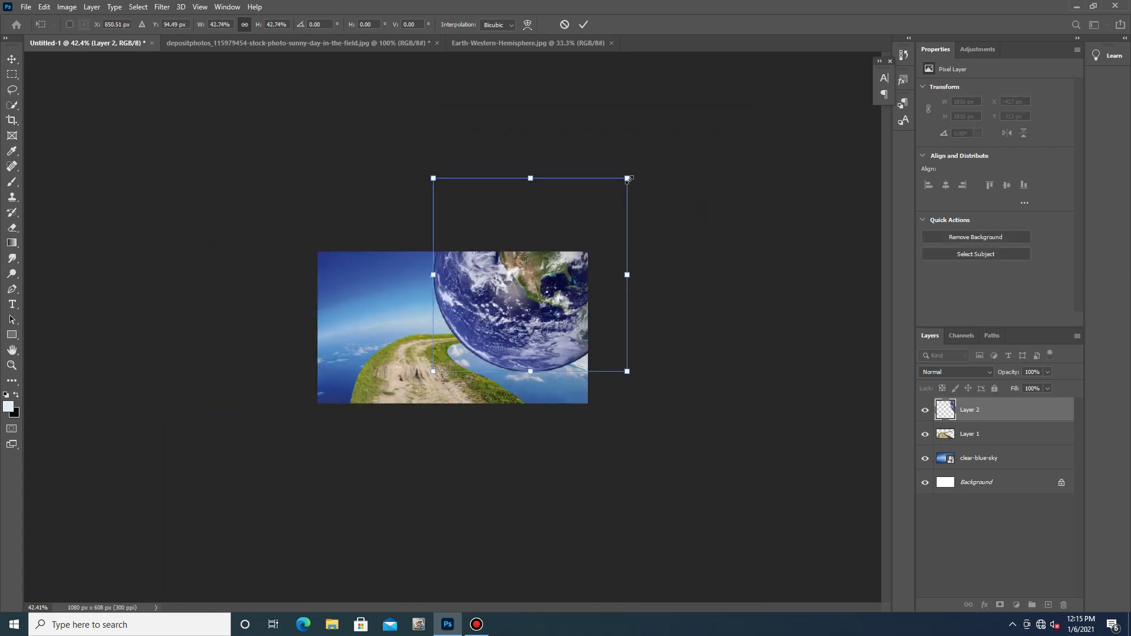
Shrink the Earth further to about 346 px wide and position it in the sky's upper-right corner at the road's far end.
left_click_drag(628, 178, 533, 272)
left_click_drag(528, 313, 553, 293)
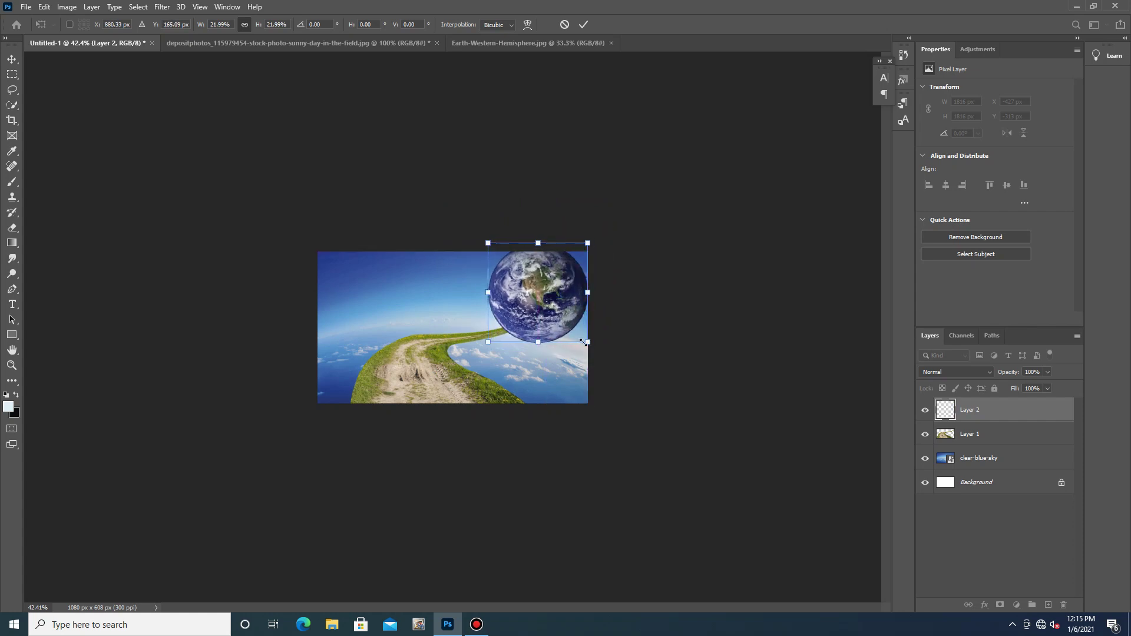
left_click_drag(588, 342, 597, 309)
mouse_move(526, 291)
left_mouse_down()
mouse_move(599, 288)
mouse_move(549, 298)
left_mouse_up()
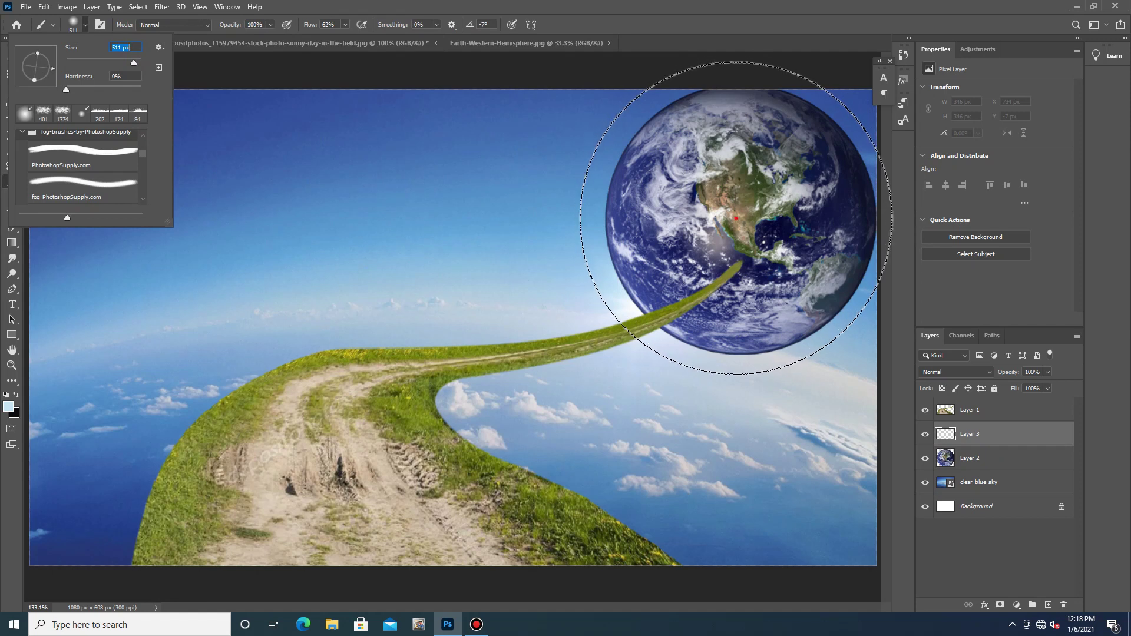
Paint a soft light-blue glow over the Earth on Layer 3 with a 511 px brush, and move that layer below the Earth.
left_click(736, 218)
left_click(735, 218)
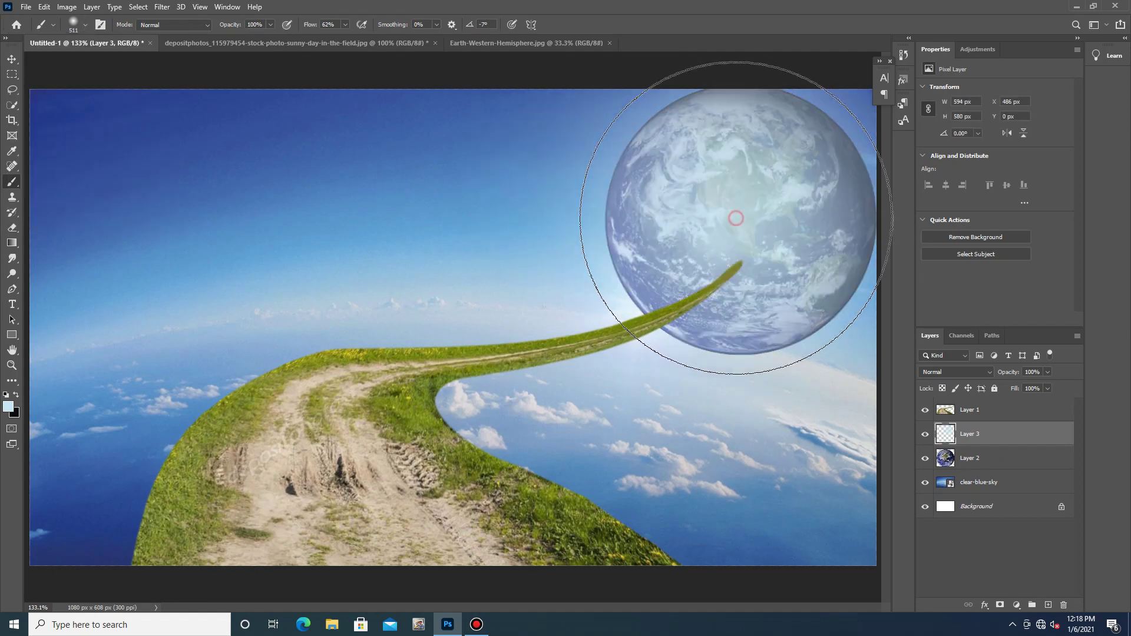
left_click(736, 218)
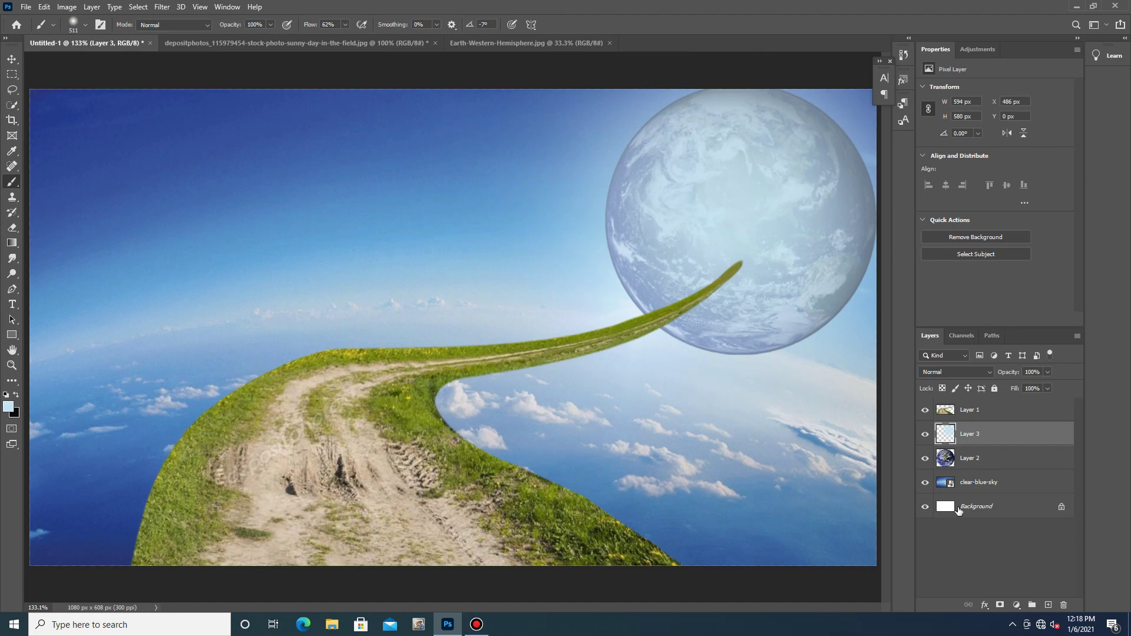
left_click_drag(988, 437, 989, 473)
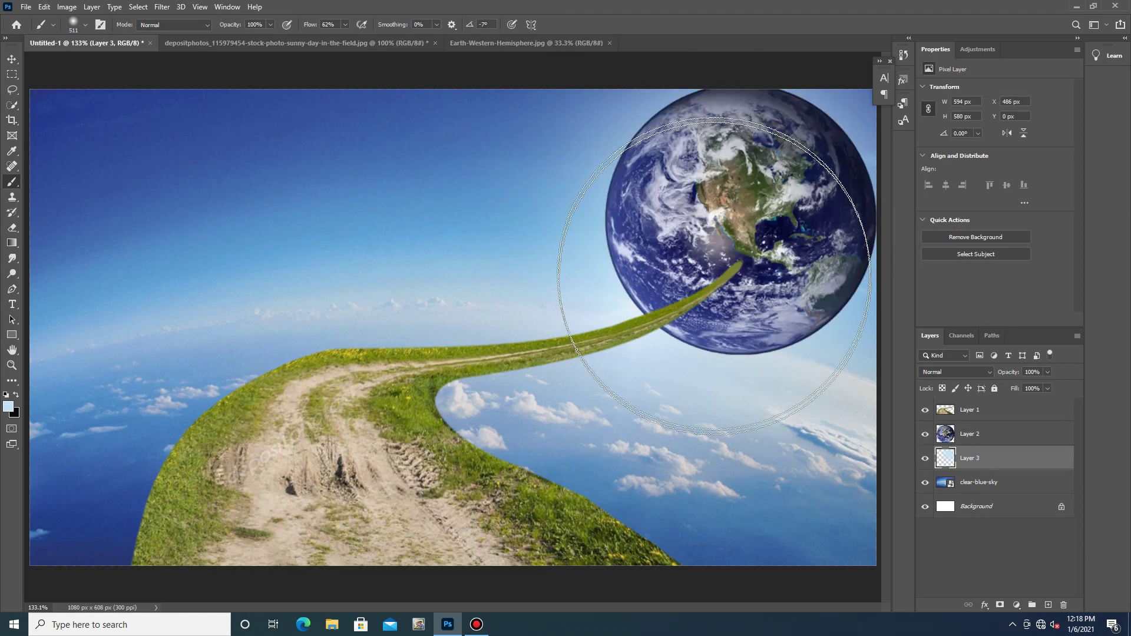
Build up the light-blue glow behind the Earth with repeated soft brush dabs centred on the globe.
left_click(744, 223)
left_click(744, 224)
left_click(744, 225)
left_click(744, 224)
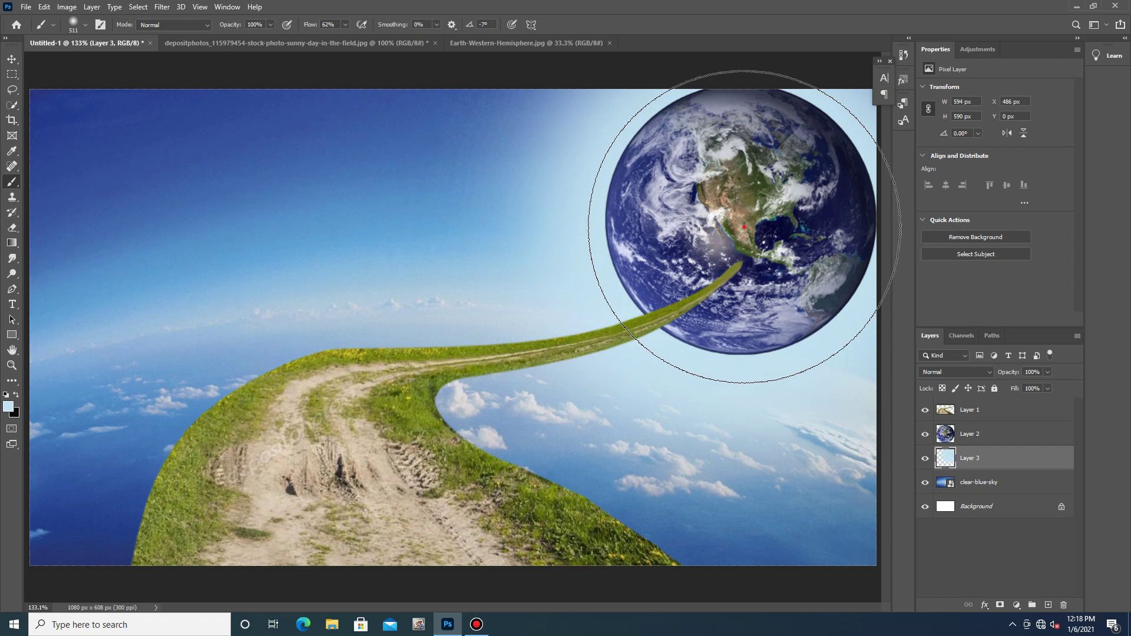
left_click(744, 227)
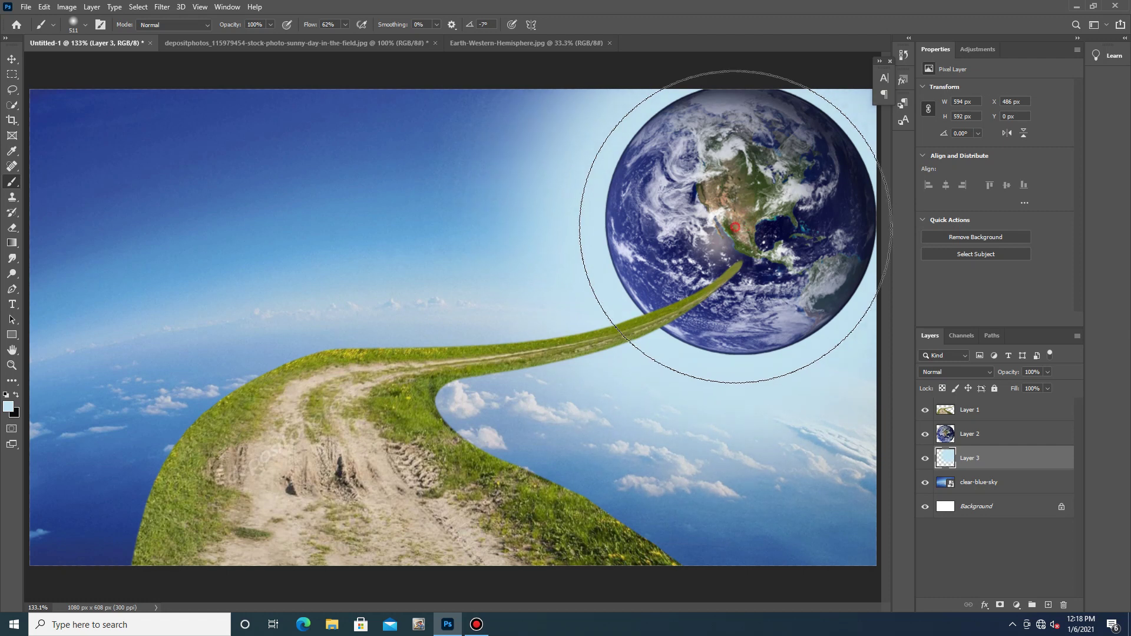
left_click(735, 227)
left_click(739, 221)
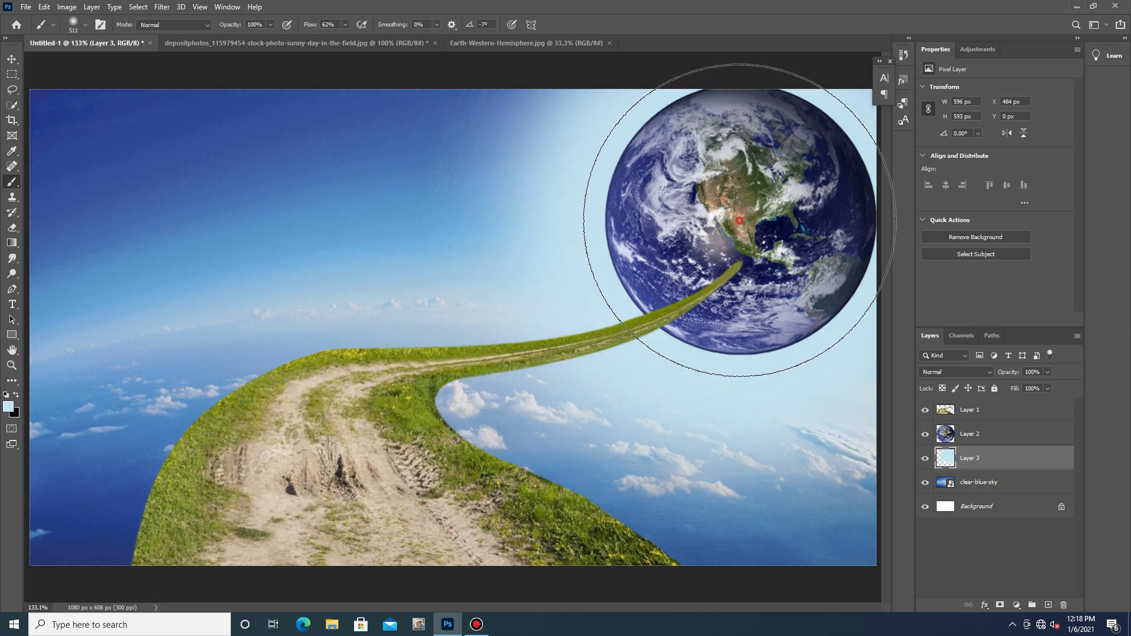
left_click(739, 221)
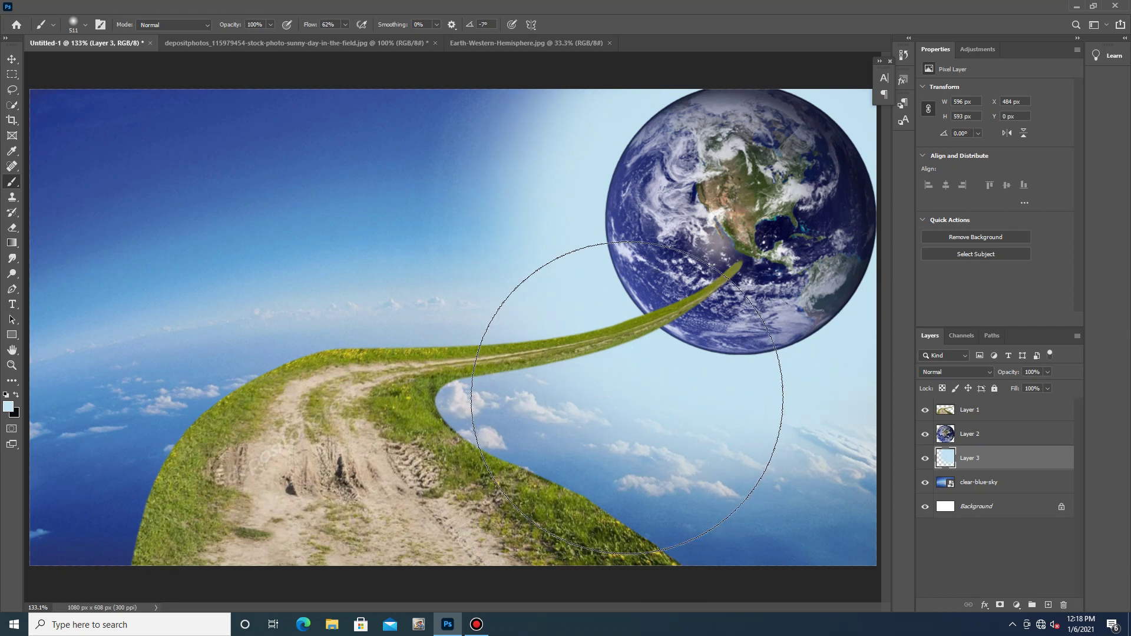
Soften the glow on Layer 3 with a Gaussian Blur of radius 6 pixels.
scroll(628, 398, "down", 2)
scroll(628, 397, "down", 2)
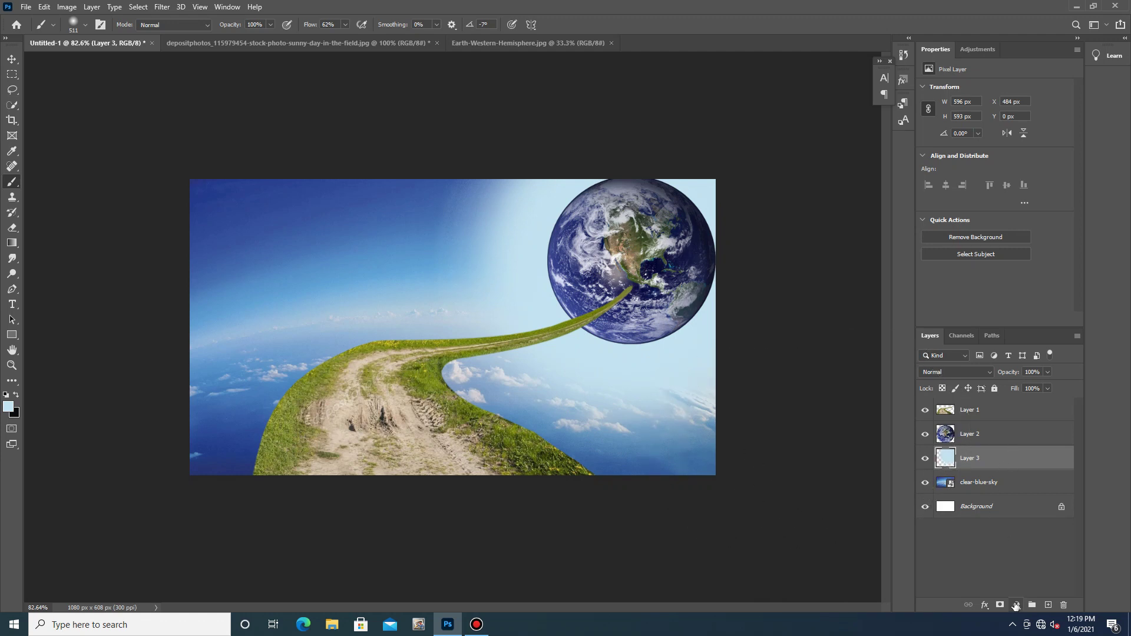
left_click(162, 6)
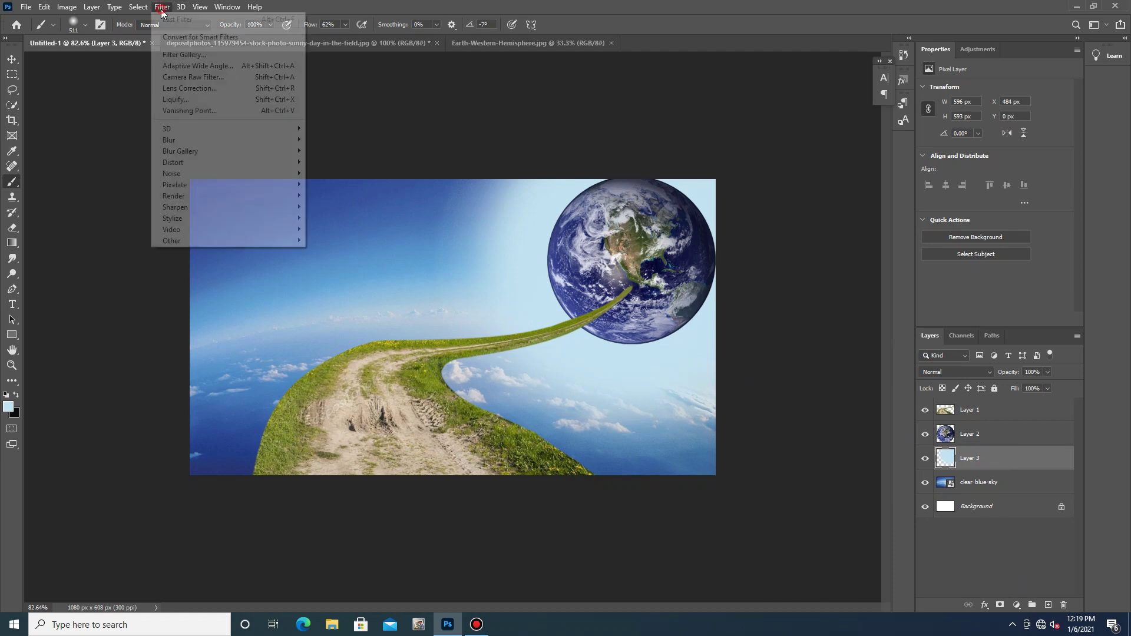
mouse_move(271, 141)
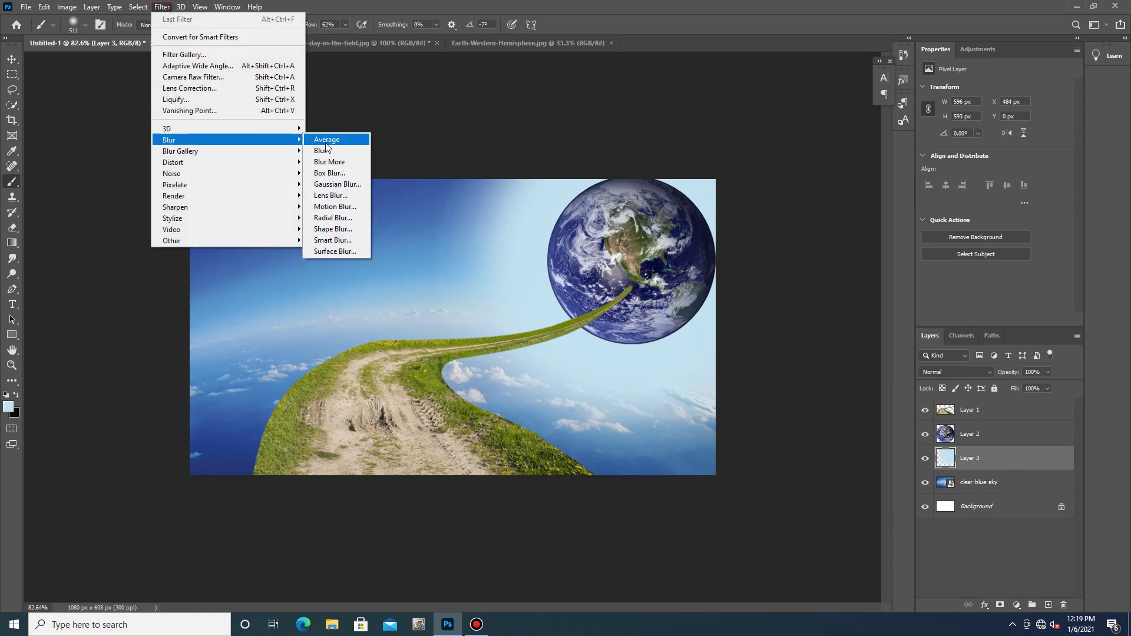
left_click(342, 184)
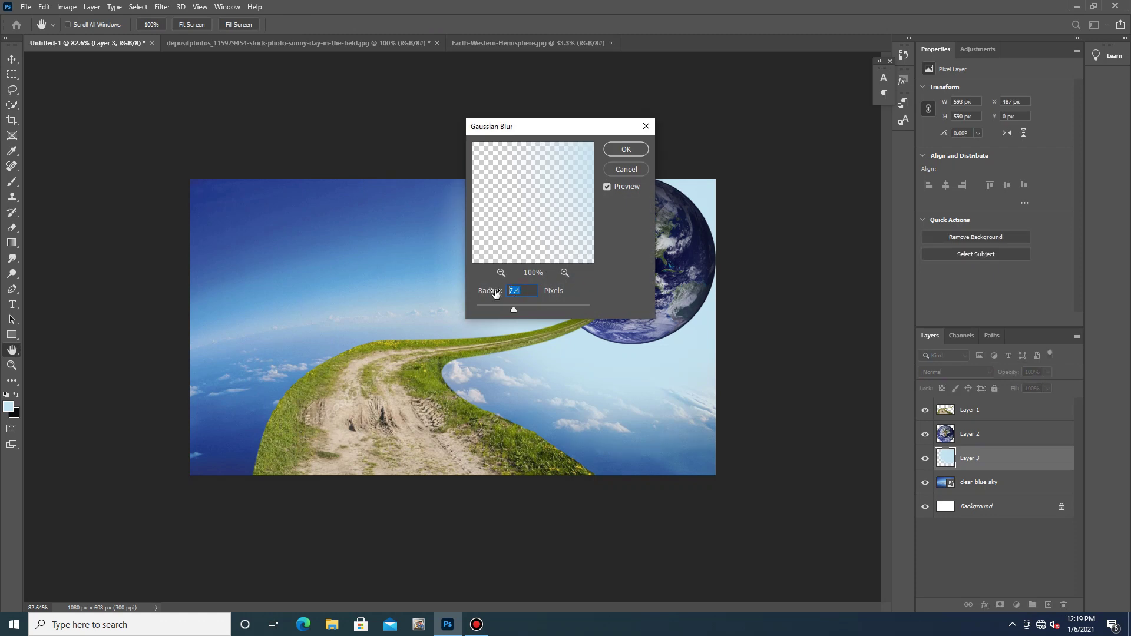
type("6")
left_click(626, 150)
key("b")
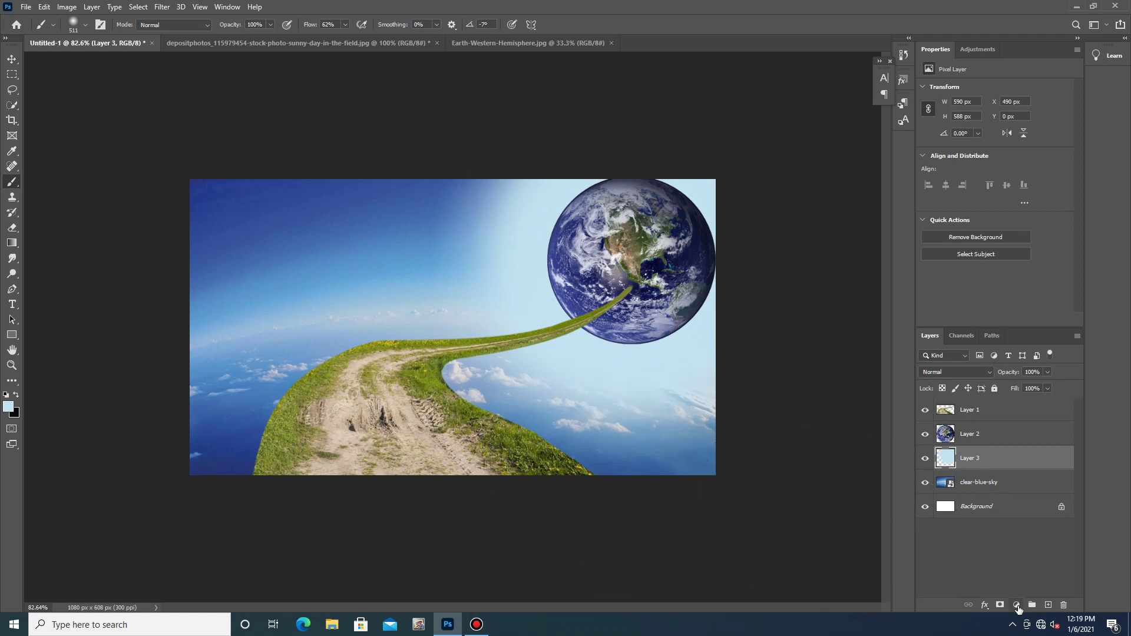
Add a Brightness/Contrast adjustment above Layer 3, clip it to that layer, and raise the brightness slightly.
left_click(1017, 605)
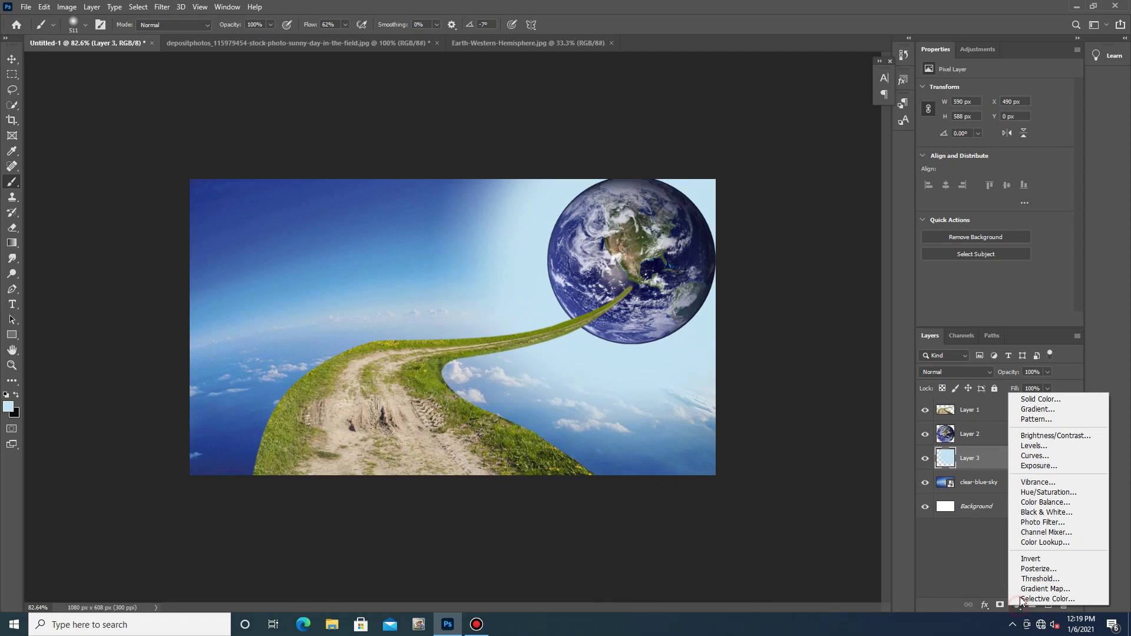
left_click(1059, 437)
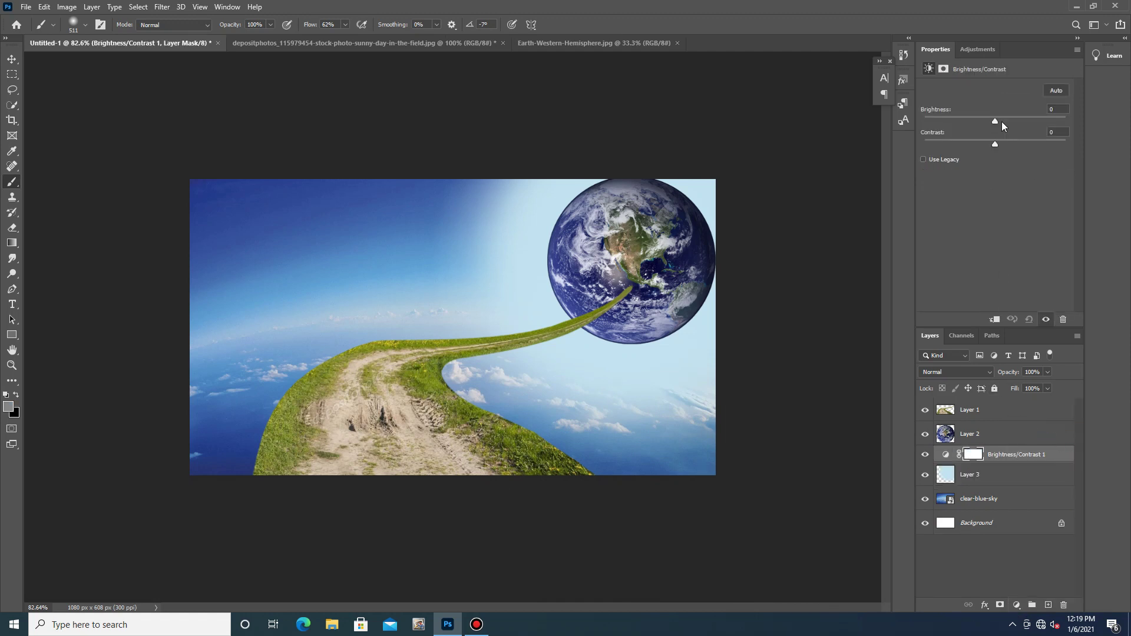
left_click_drag(993, 120, 1065, 122)
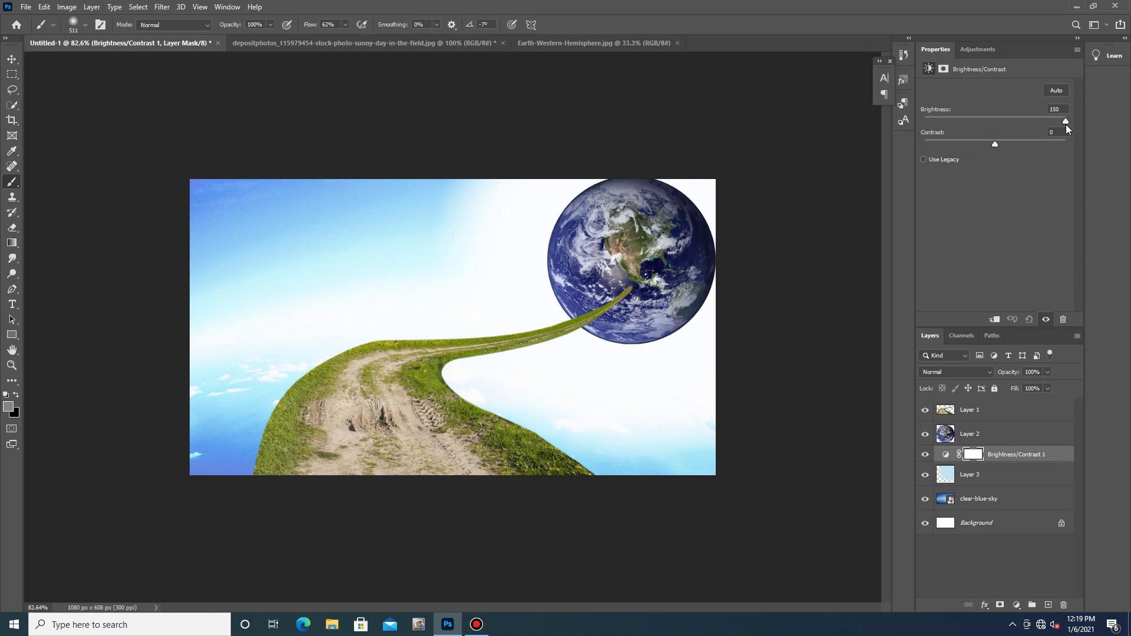
left_click(996, 320)
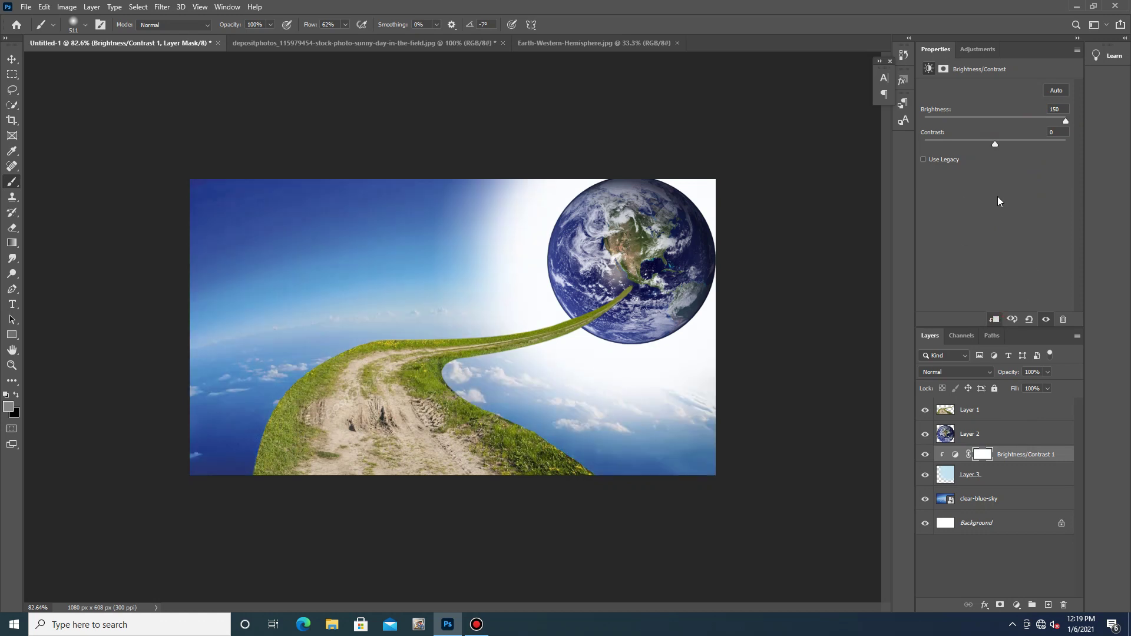
left_click_drag(1067, 124, 1001, 132)
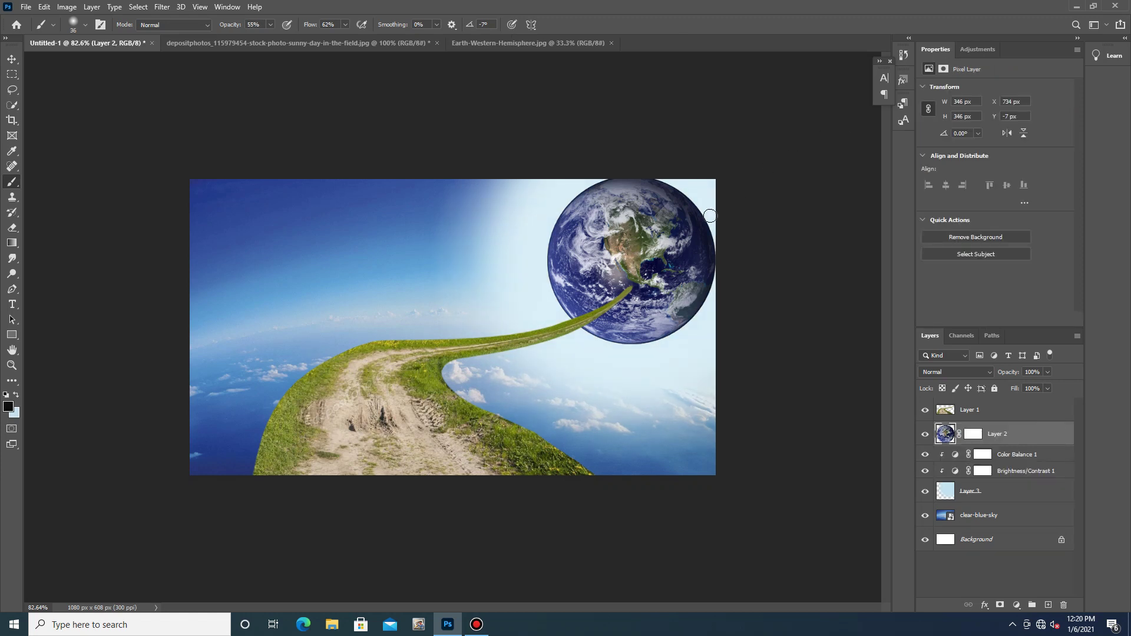
Undo a trial black brush dab on the Earth's right edge and swap the foreground colour to light blue.
left_click(710, 216)
key("ctrl+z")
left_click(17, 395)
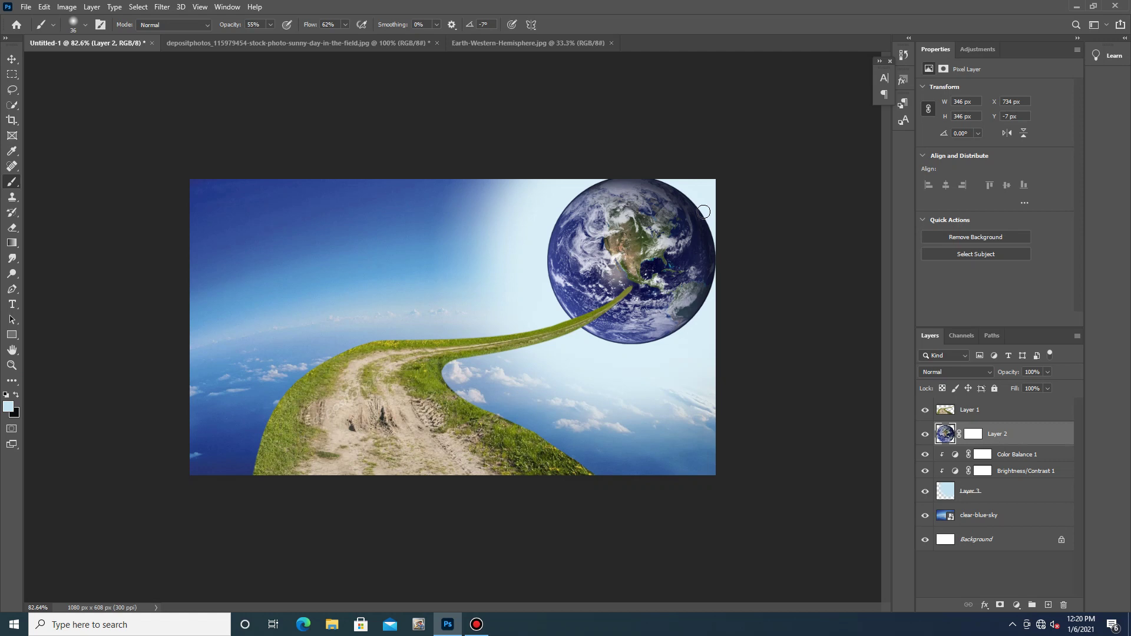
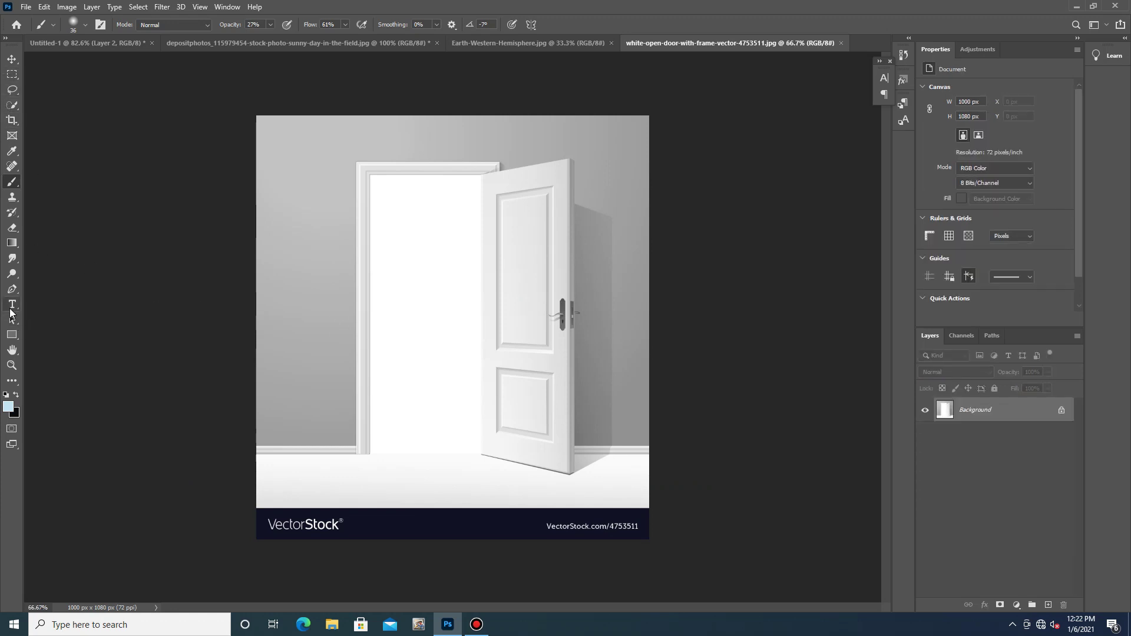
Start a Pen path at the door frame's upper-left corner, down its outer side and across the threshold to the open door.
left_click(12, 288)
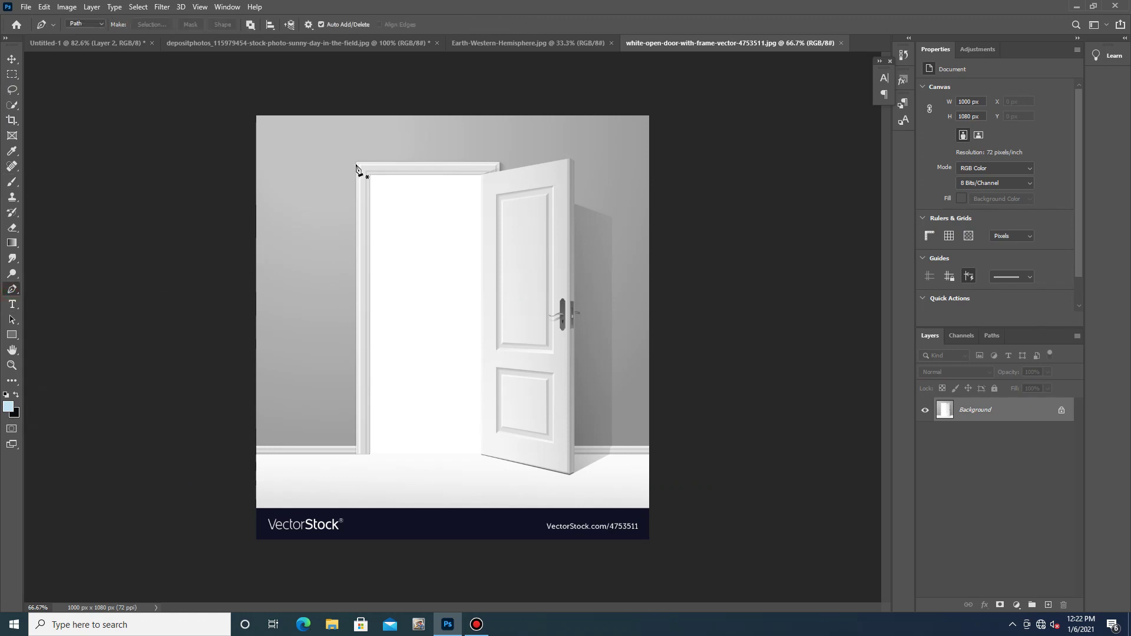
scroll(356, 169, "up", 5)
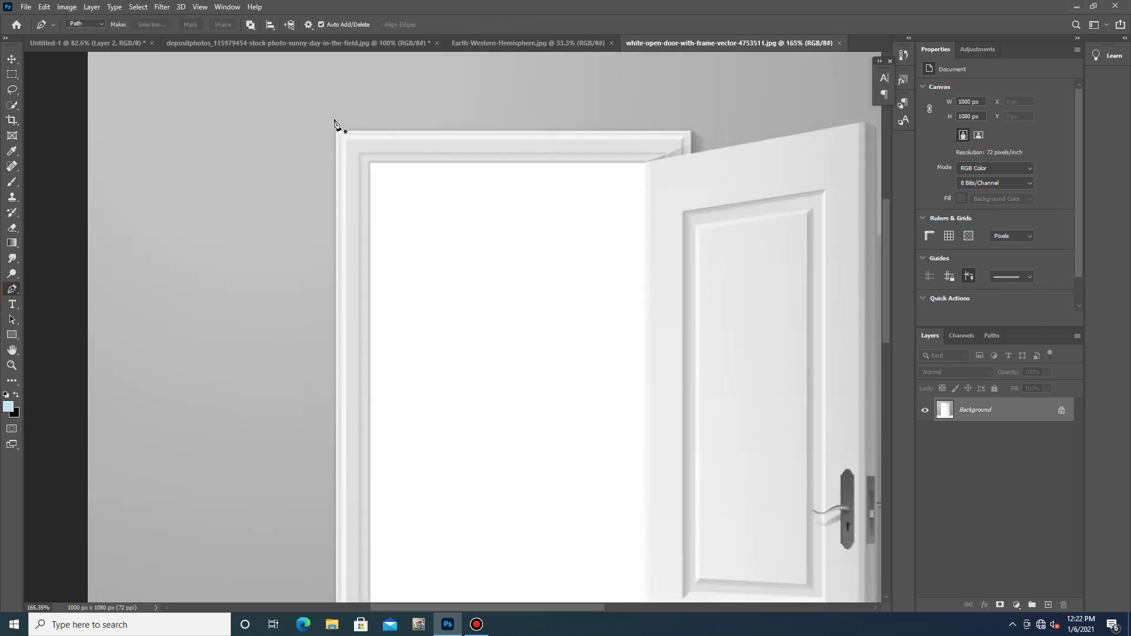
left_click(336, 131)
scroll(337, 443, "down", 8)
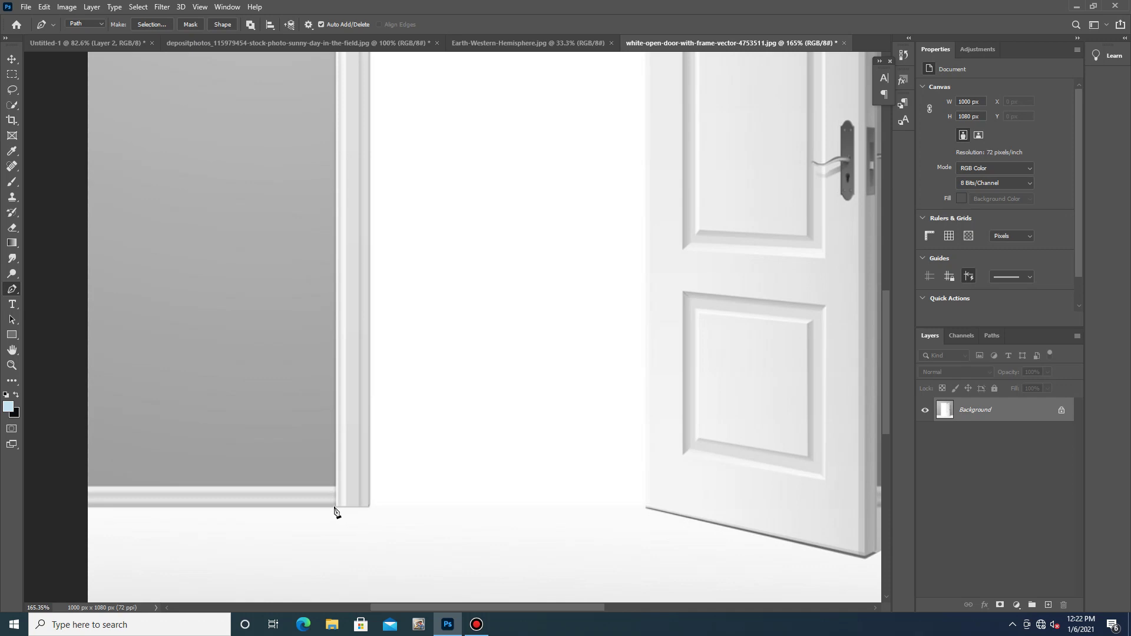
left_click(337, 508)
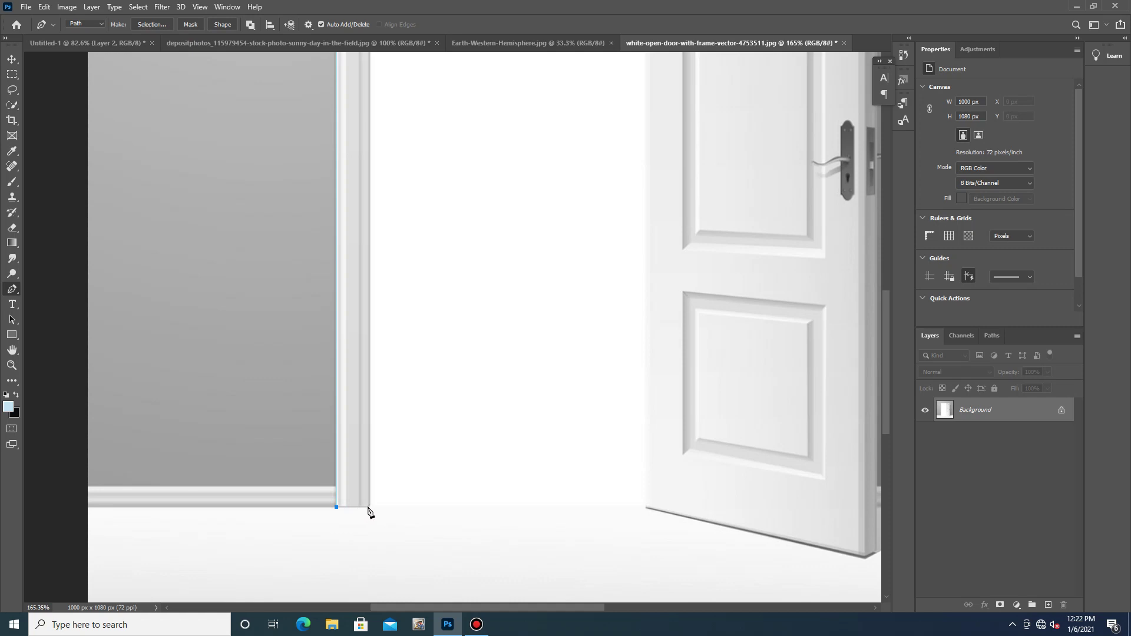
left_click(368, 507)
left_click(379, 514)
left_click(648, 511)
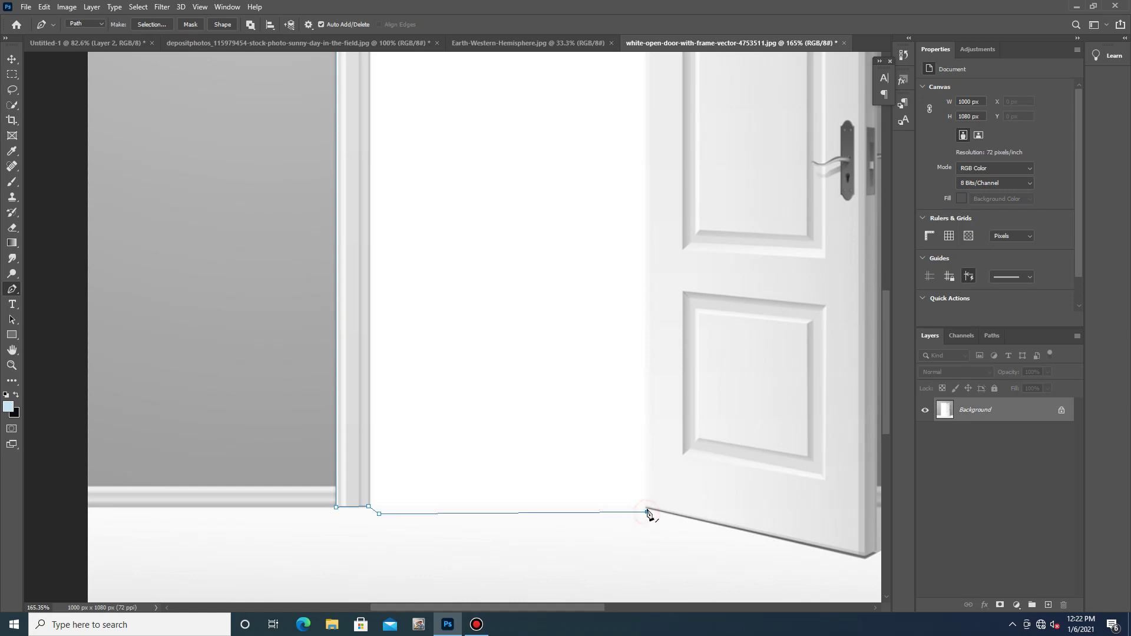
Continue the Pen path along the open door's bottom edge, around its shadow on the wall, and back to the door's outer edge.
left_click(866, 556)
left_click_drag(528, 607, 596, 609)
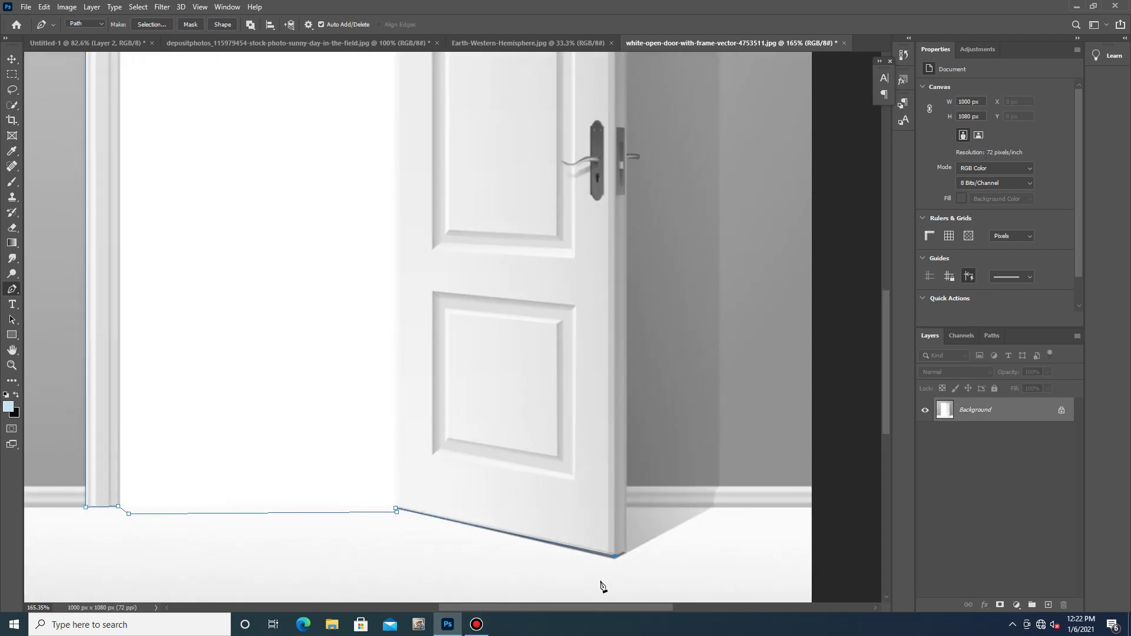
left_click(627, 552)
scroll(687, 334, "up", 5)
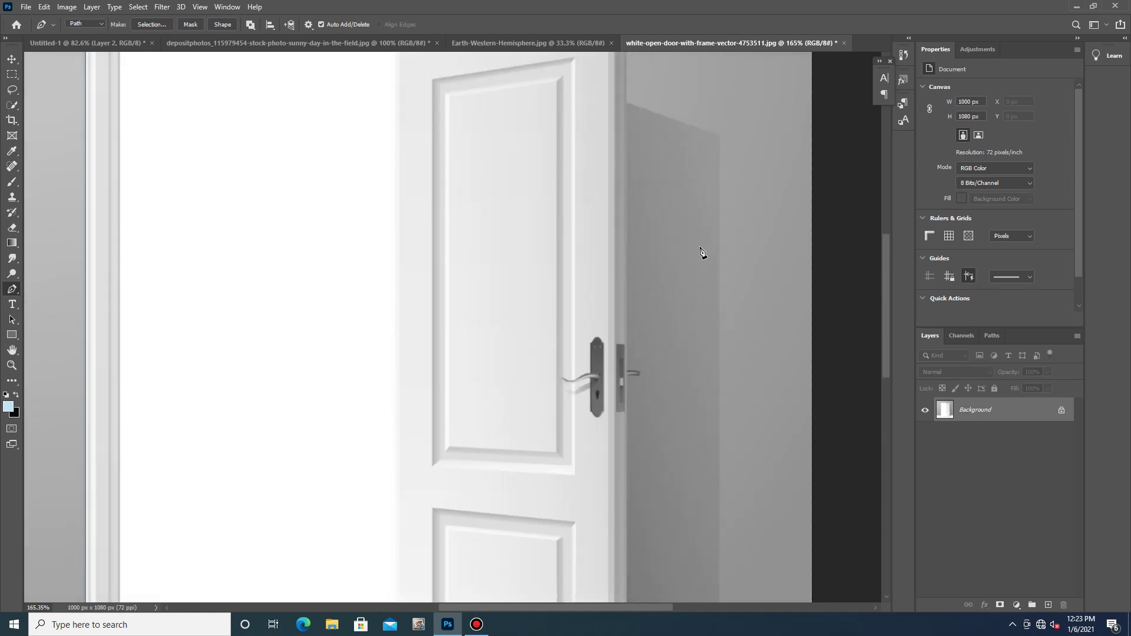
left_click(705, 134)
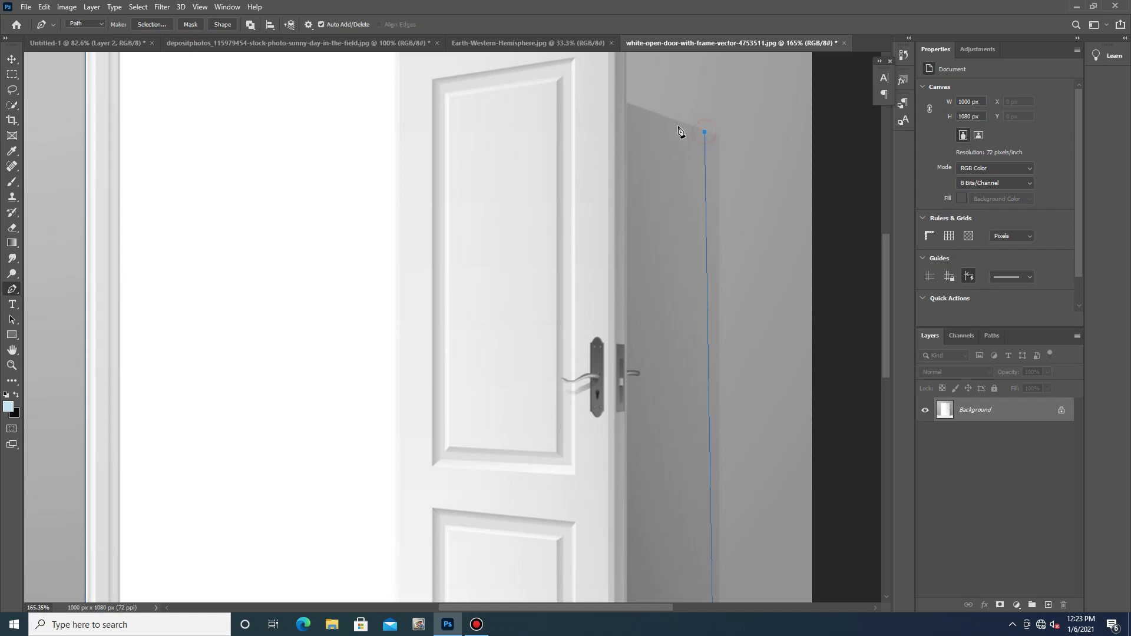
left_click(627, 103)
Extend the path up the door's outer edge, along its top, and close it across the top of the door frame.
scroll(642, 127, "up", 3)
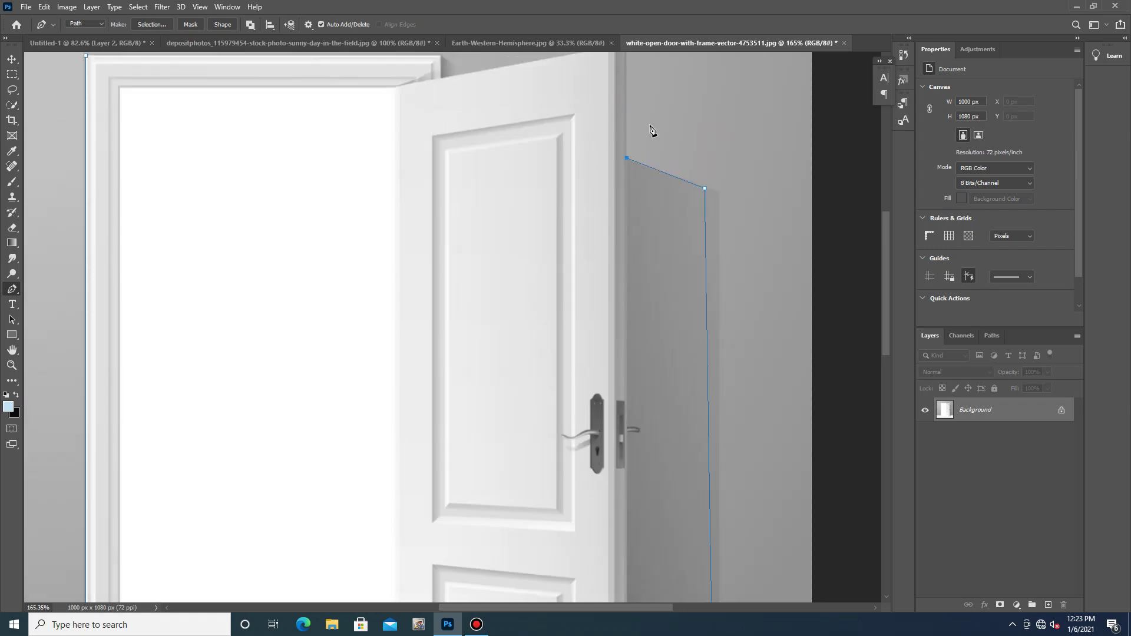
left_click(628, 128)
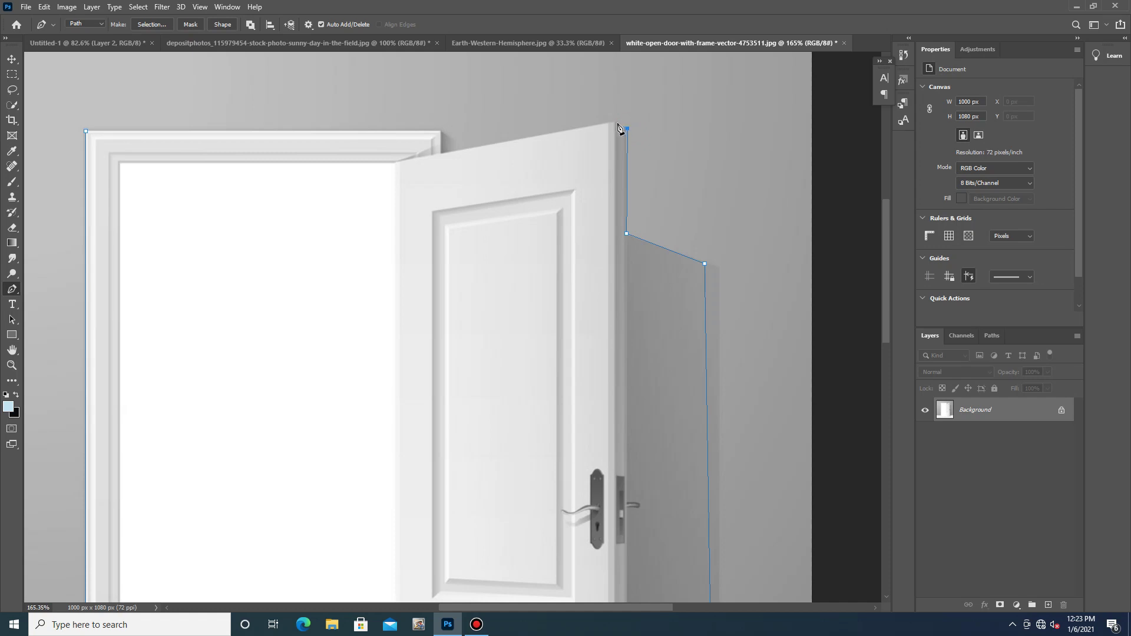
left_click(615, 124)
left_click(441, 151)
left_click(441, 132)
left_click(87, 133)
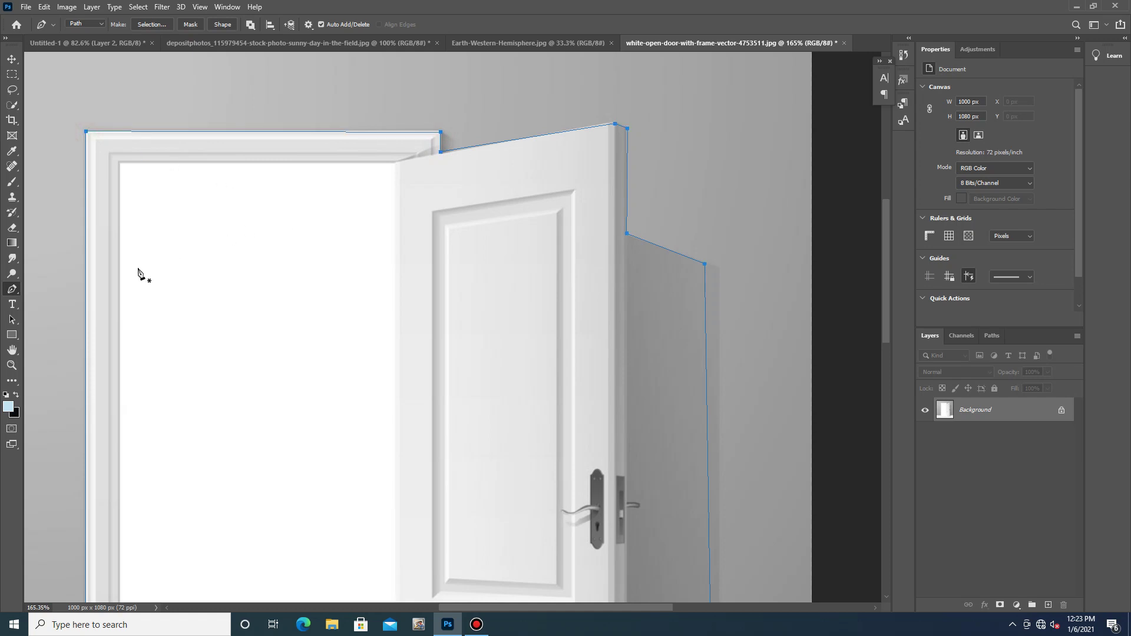
Convert the closed door path into a selection.
right_click(465, 296)
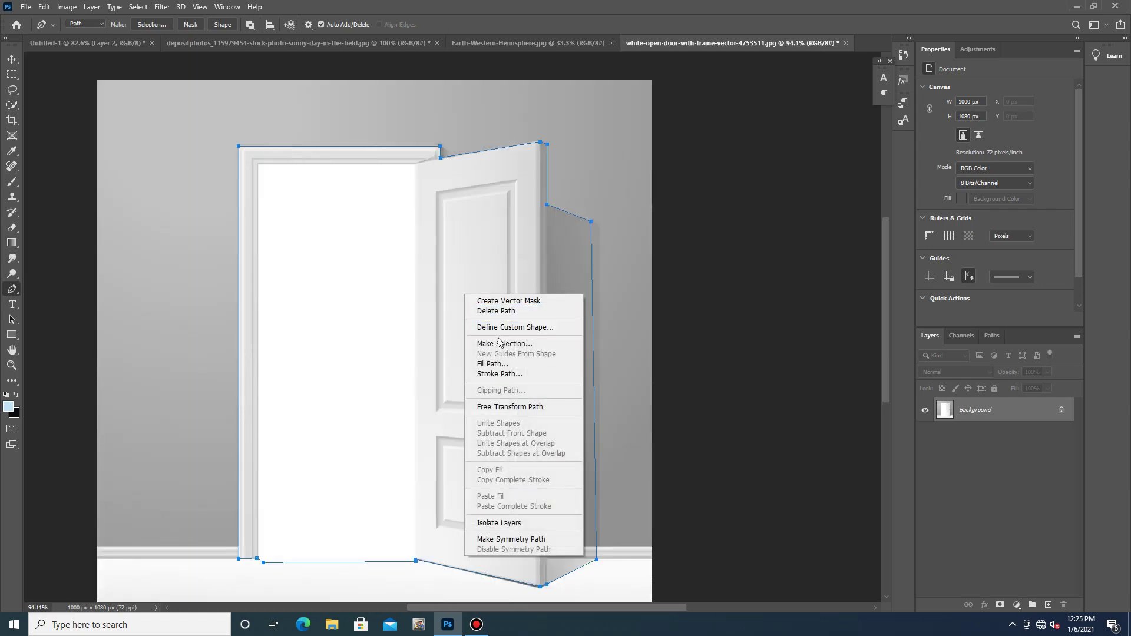
left_click(501, 344)
left_click(639, 169)
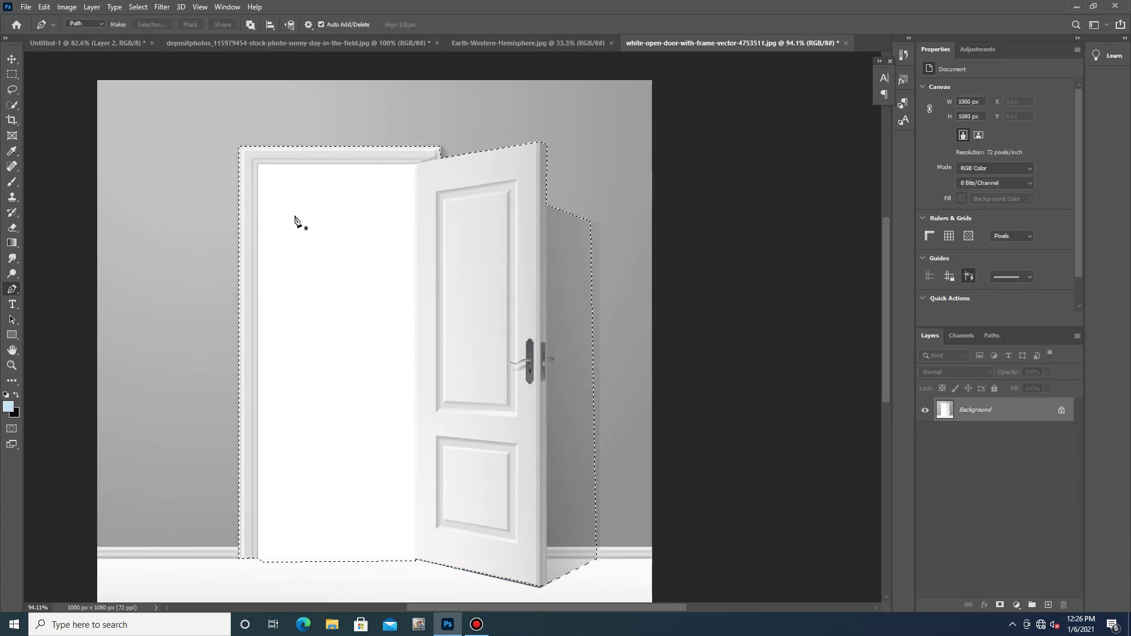
Move the door cutout into the Untitled-1 composite, scale it down, and place it on the Earth.
key("v")
left_click_drag(338, 205, 404, 272)
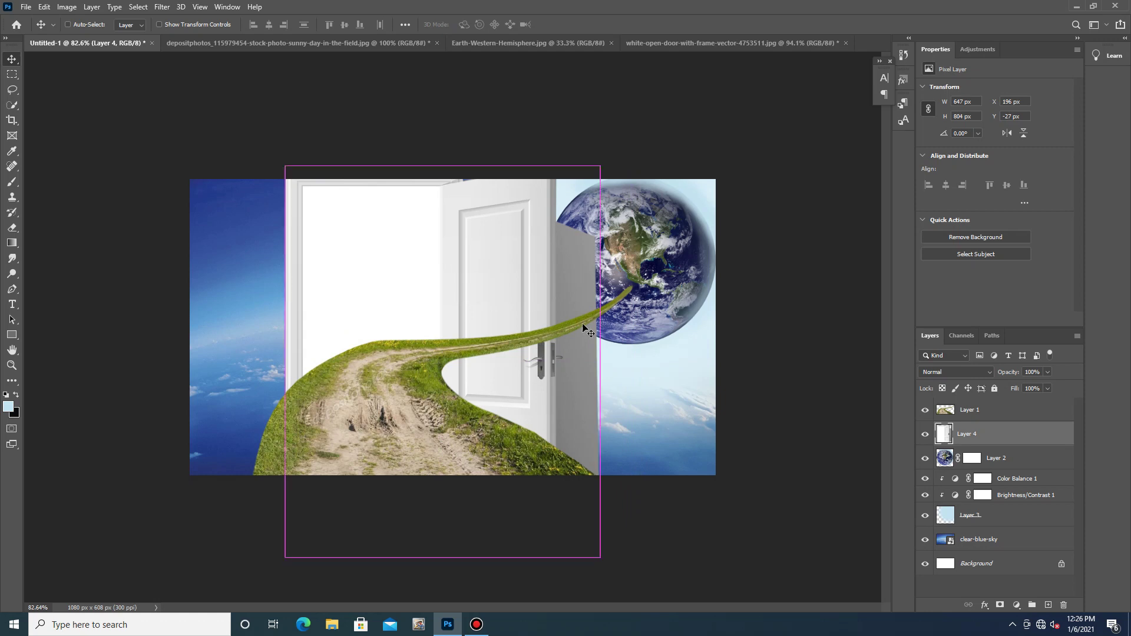
key("ctrl+t")
left_click_drag(600, 557, 336, 262)
left_click_drag(306, 216, 630, 267)
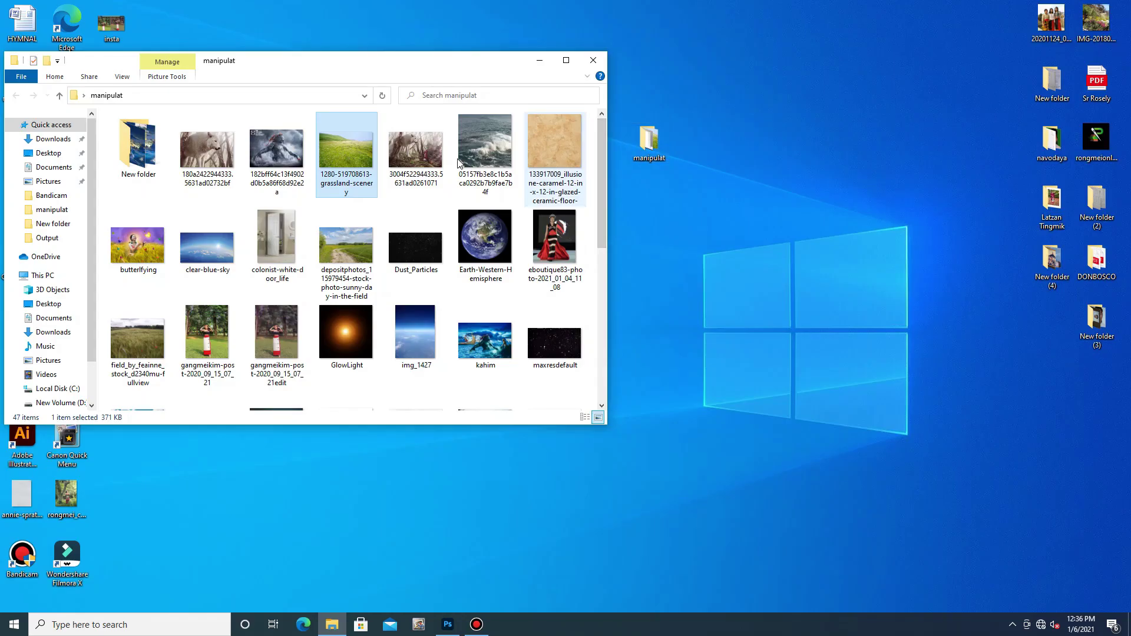
left_click_drag(285, 131, 634, 366)
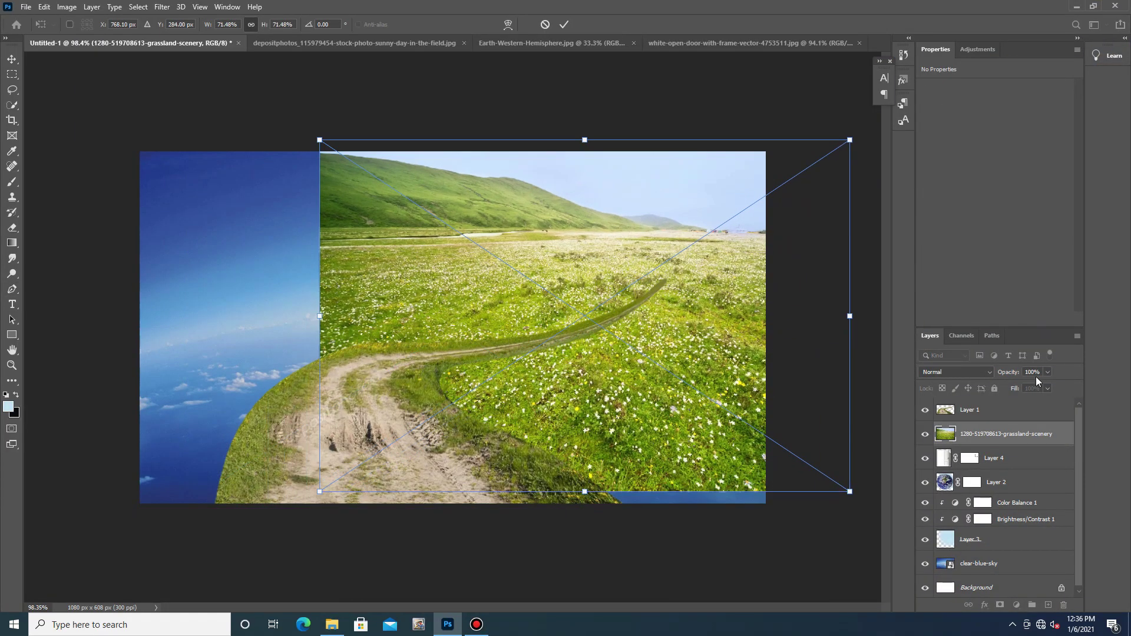
left_click_drag(1045, 386, 1017, 385)
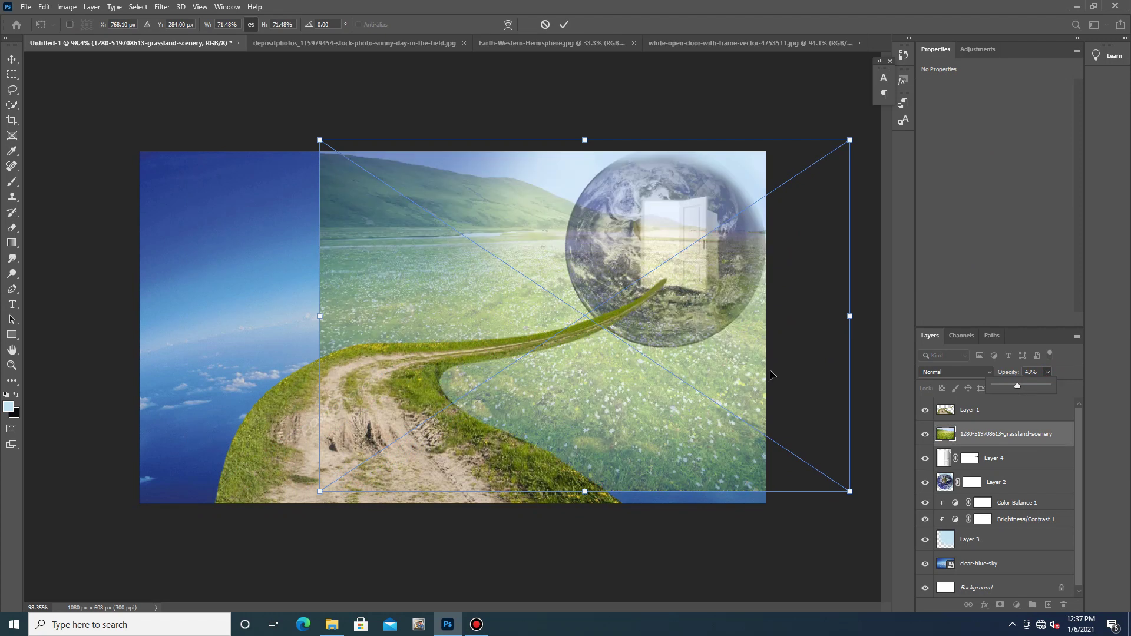
mouse_move(724, 364)
left_mouse_down()
mouse_move(717, 391)
mouse_move(713, 377)
mouse_move(723, 376)
left_mouse_up()
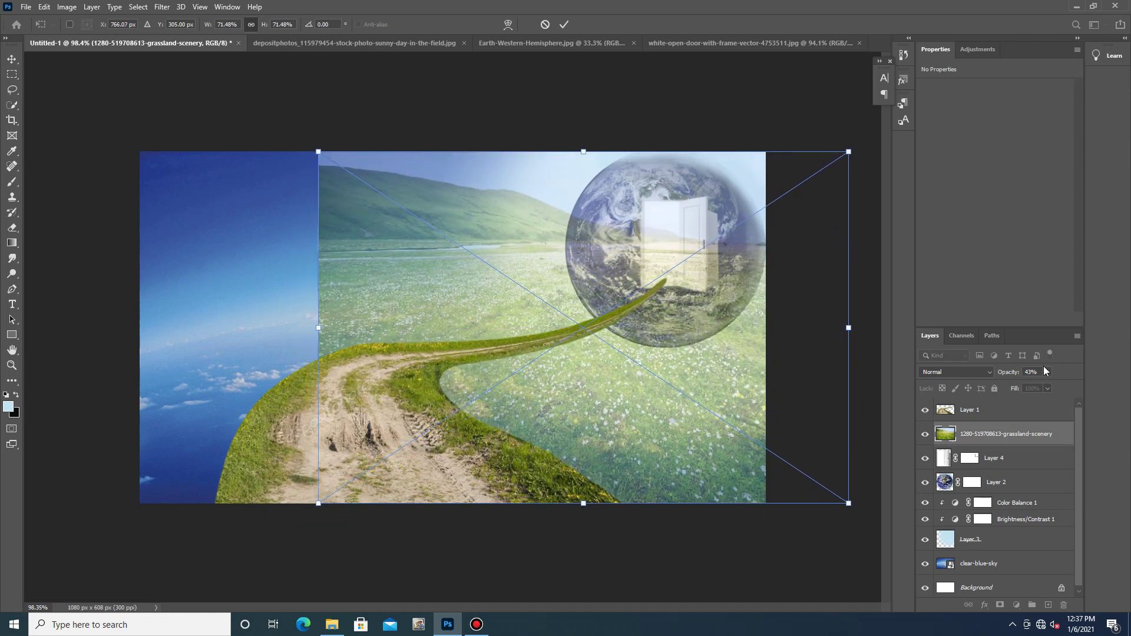
left_click_drag(1046, 384, 1086, 390)
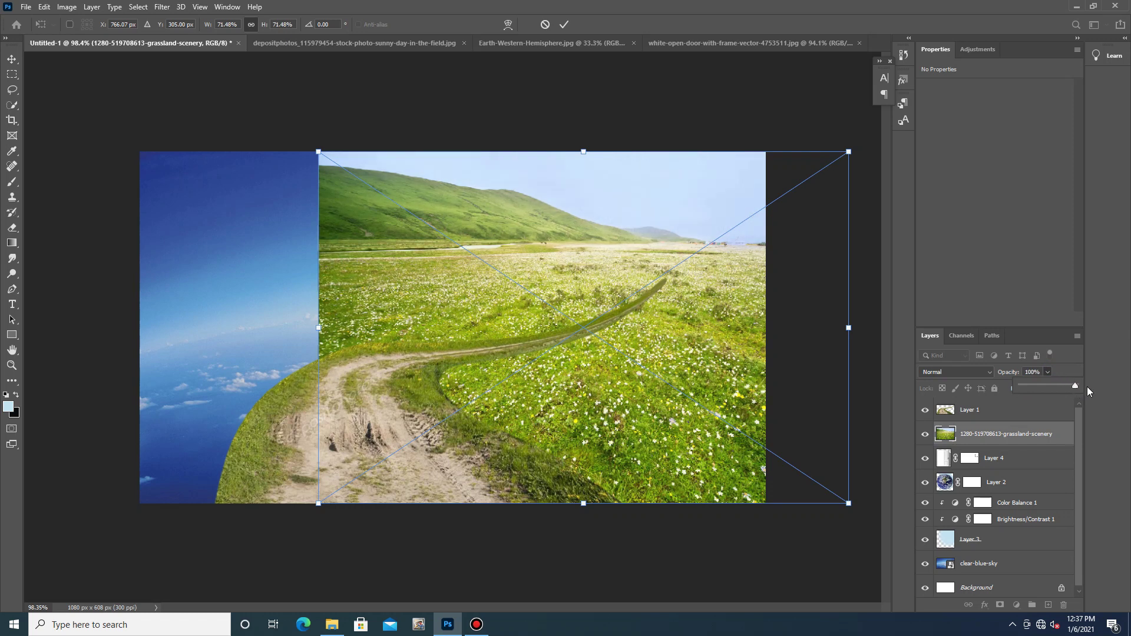
Clip the grassland image to the door on Layer 4 and add a layer mask to it.
right_click(966, 434)
left_click(1002, 368)
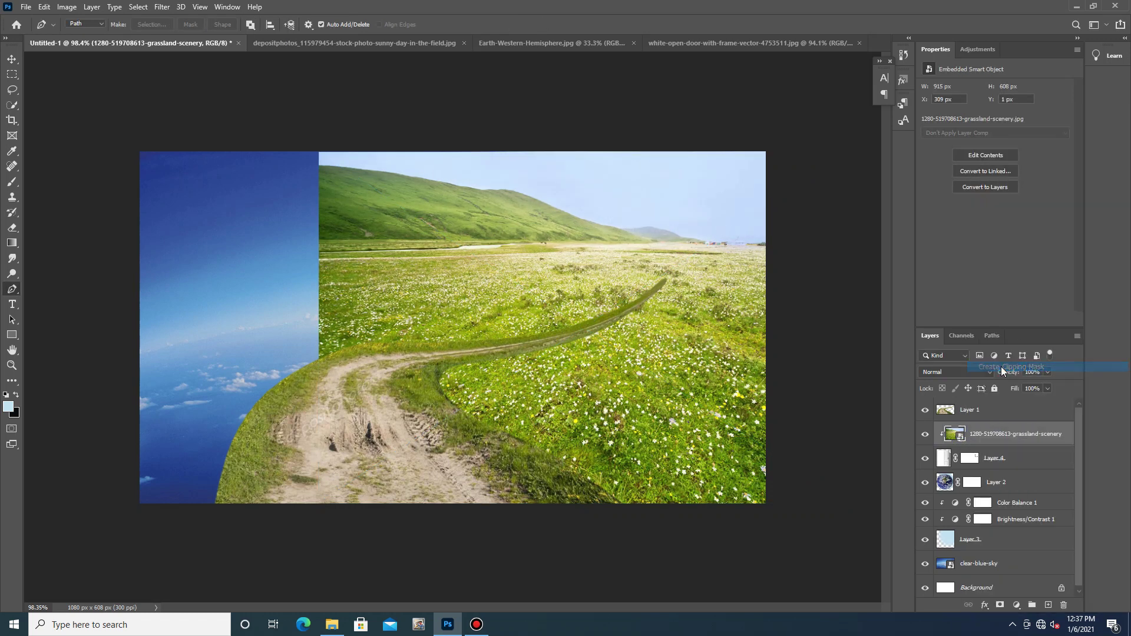
scroll(682, 256, "up", 6)
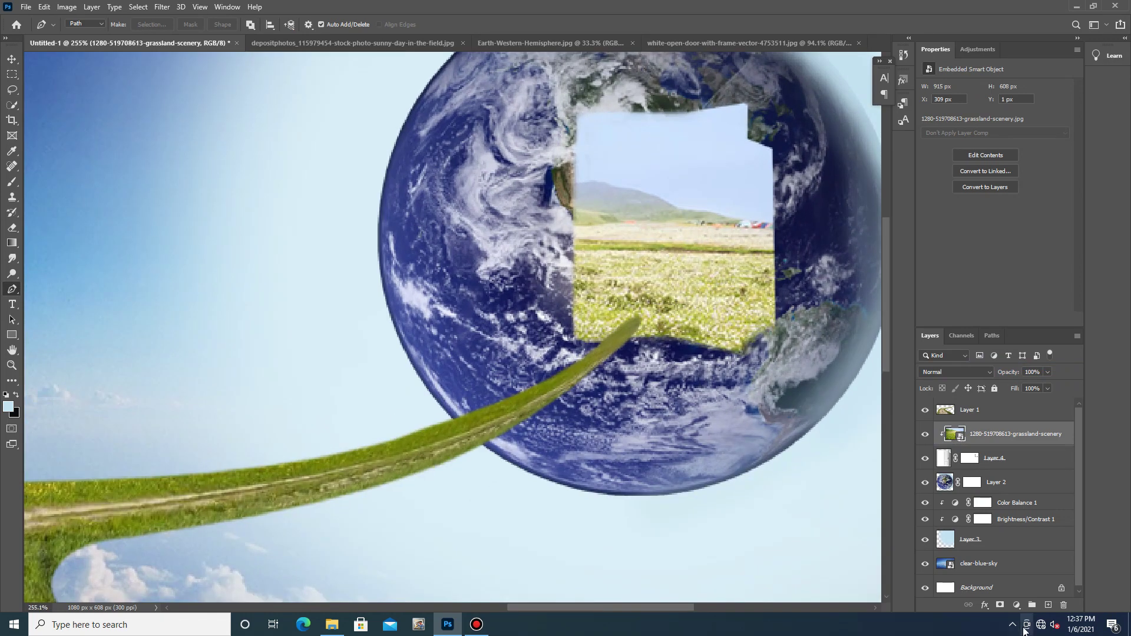
left_click(999, 605)
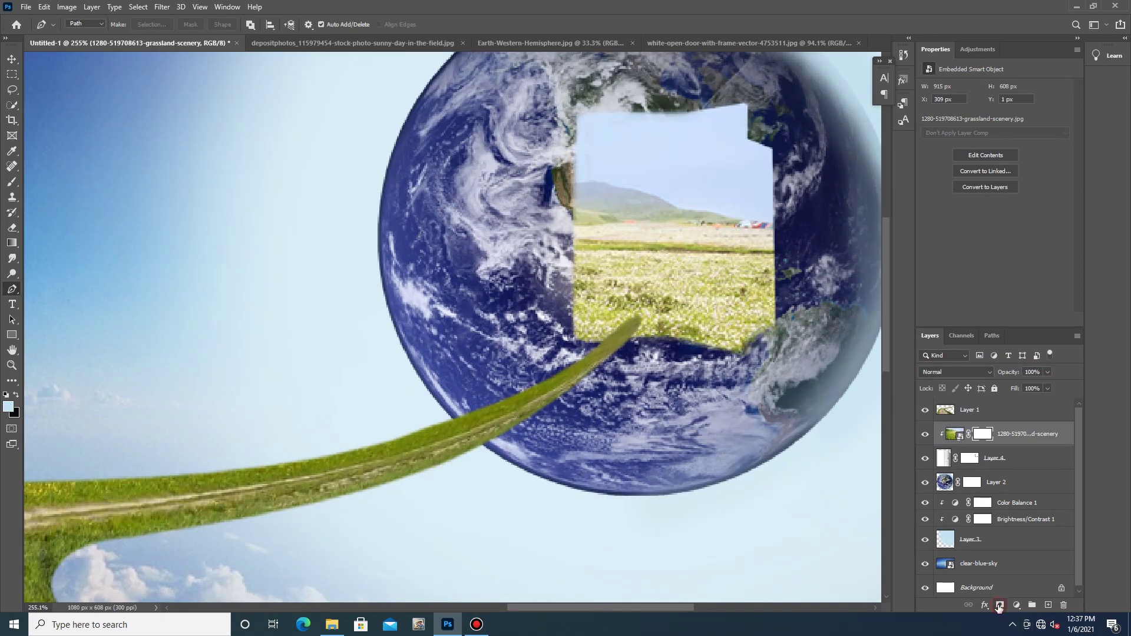
Paint black on the grassland mask over the open door leaf with a soft 105 px brush at 67% opacity.
left_click(12, 182)
left_click(85, 25)
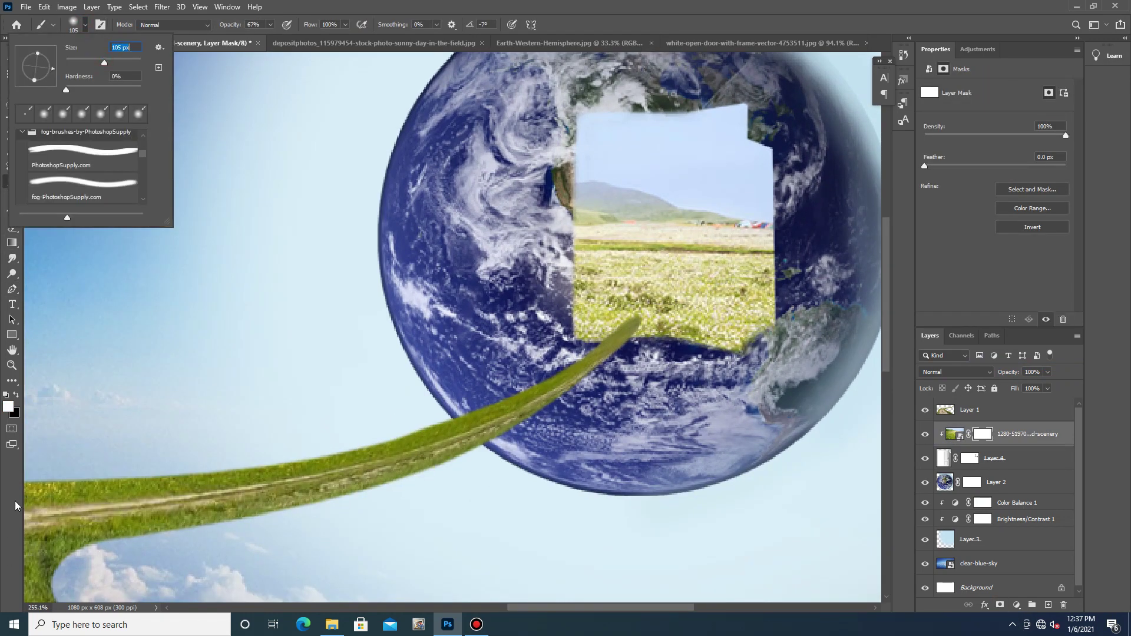
left_click(15, 396)
mouse_move(821, 207)
left_mouse_down()
mouse_move(768, 121)
mouse_move(774, 288)
mouse_move(707, 319)
mouse_move(748, 236)
left_mouse_up()
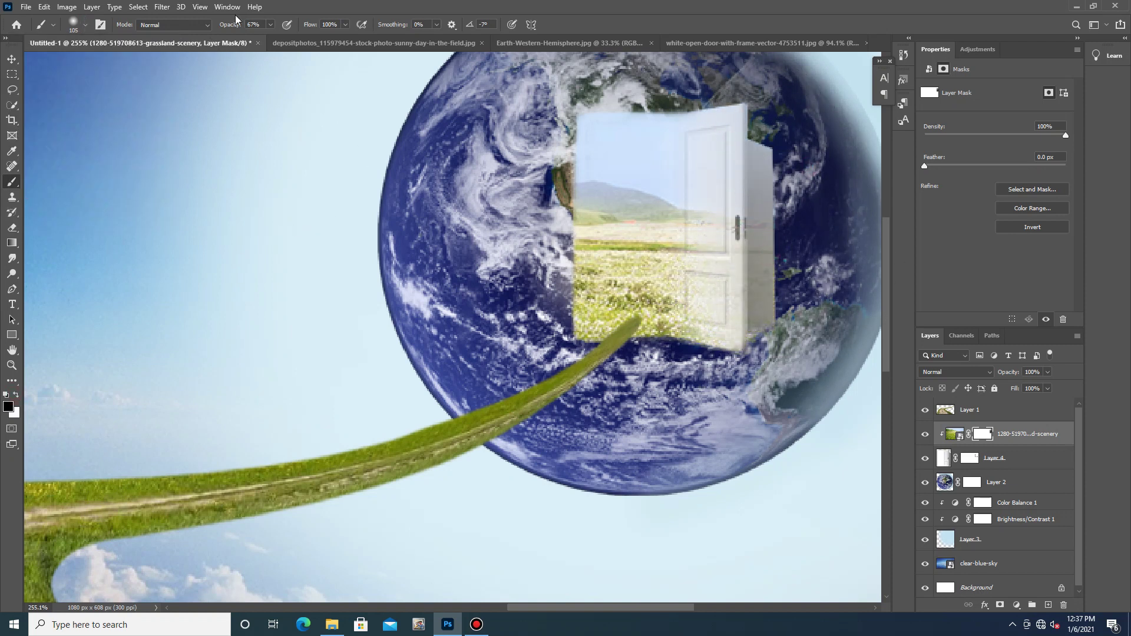
Raise the brush opacity to 100%, reduce its size to 44 px, and mask the grassland off the door leaf and frame top.
left_click(271, 25)
left_click_drag(270, 38, 296, 50)
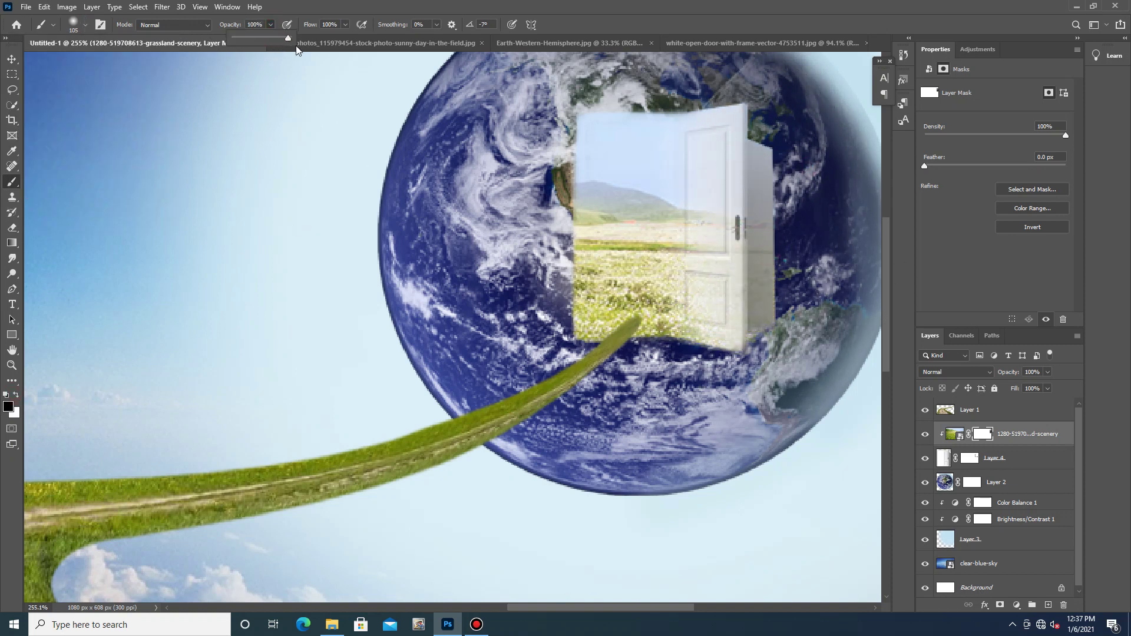
left_click(72, 27)
left_click_drag(75, 61, 82, 62)
mouse_move(737, 185)
left_mouse_down()
mouse_move(764, 315)
mouse_move(746, 113)
mouse_move(778, 209)
mouse_move(777, 343)
mouse_move(748, 320)
mouse_move(736, 261)
mouse_move(724, 298)
mouse_move(735, 215)
mouse_move(715, 108)
mouse_move(735, 135)
mouse_move(732, 232)
mouse_move(728, 187)
mouse_move(711, 333)
mouse_move(702, 118)
mouse_move(702, 342)
left_mouse_up()
mouse_move(711, 98)
left_mouse_down()
mouse_move(629, 87)
mouse_move(635, 100)
mouse_move(589, 97)
left_mouse_up()
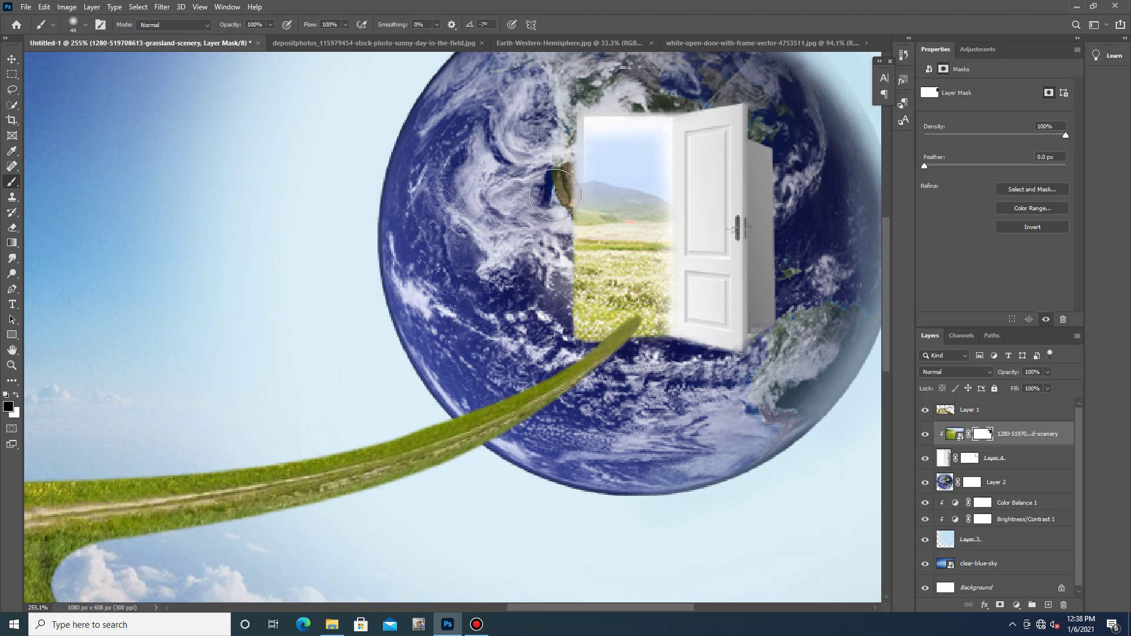
Shrink the brush to about 12 px and mask the grassland off the frame's outer jamb and the threshold.
left_click(86, 25)
left_click_drag(81, 62, 70, 62)
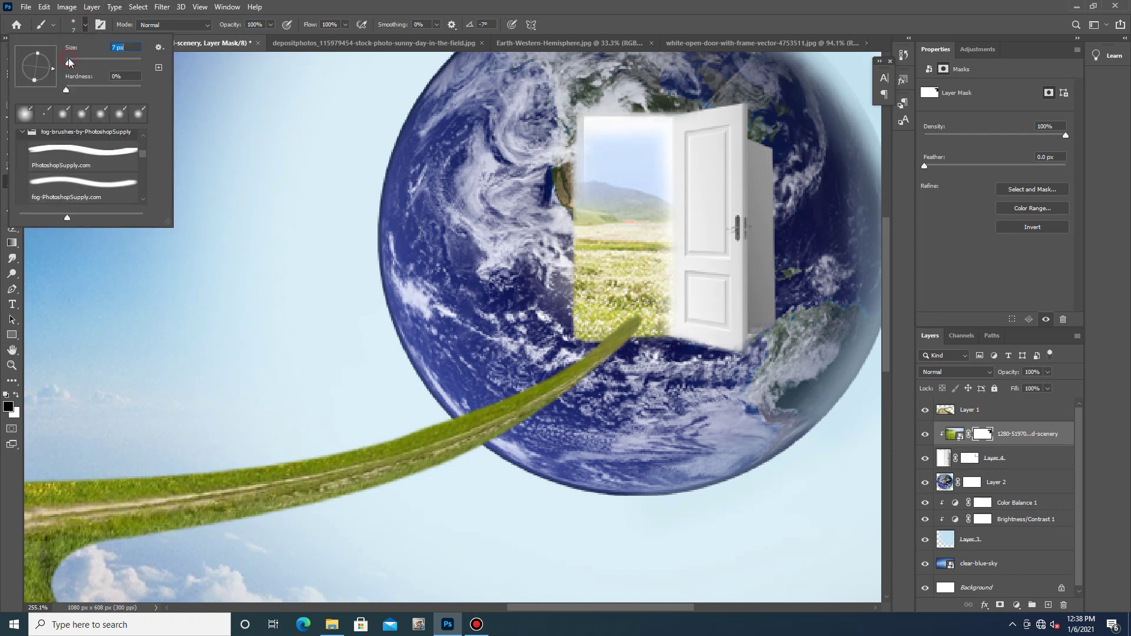
left_click_drag(575, 125, 575, 334)
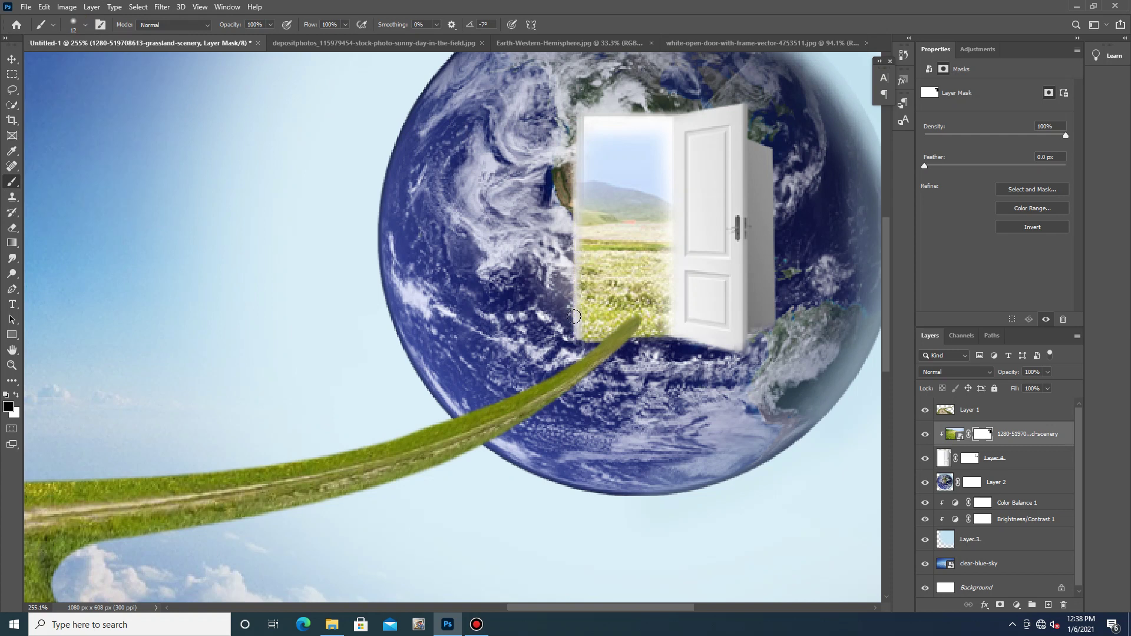
mouse_move(585, 337)
left_mouse_down()
mouse_move(674, 333)
mouse_move(603, 329)
mouse_move(654, 331)
left_mouse_up()
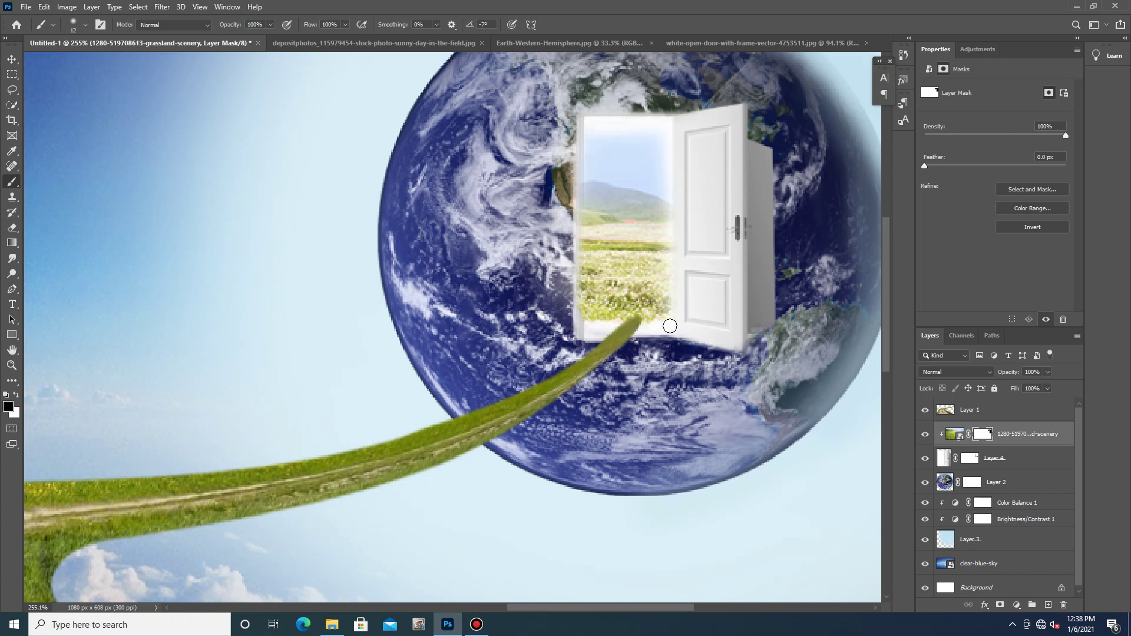
mouse_move(661, 326)
left_mouse_down()
mouse_move(677, 323)
mouse_move(584, 320)
left_mouse_up()
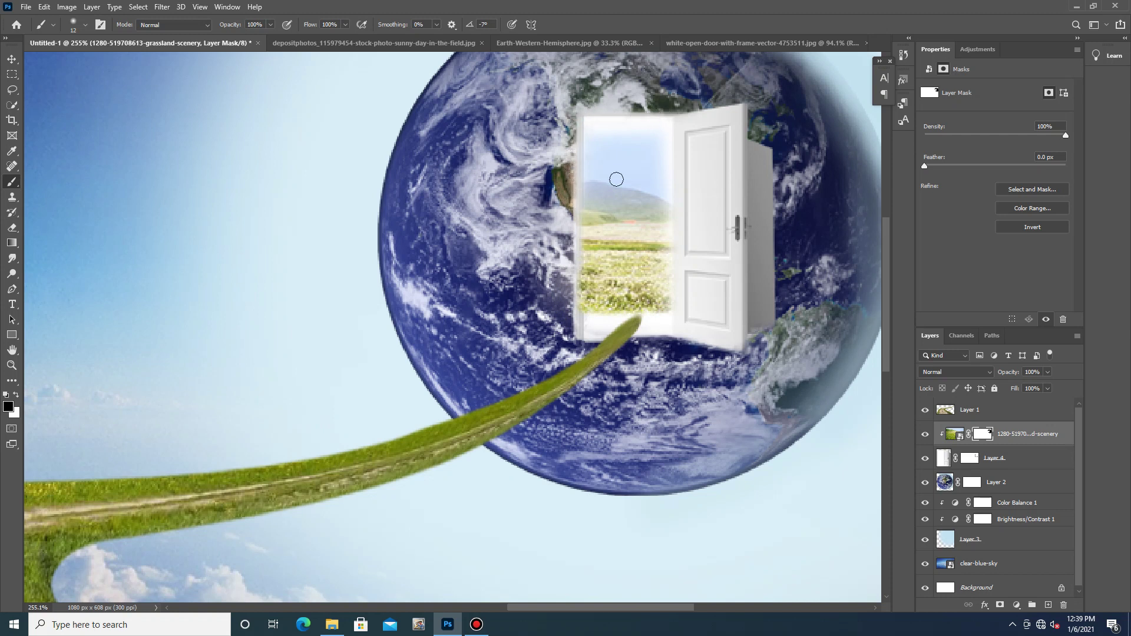
Paint white on the grassland mask beside the door leaf to restore the field inside the doorway, and return the foreground to black.
left_click(16, 394)
left_click(680, 197)
mouse_move(654, 220)
left_mouse_down()
mouse_move(660, 133)
mouse_move(590, 132)
mouse_move(666, 132)
mouse_move(590, 142)
mouse_move(589, 292)
mouse_move(581, 265)
mouse_move(590, 316)
mouse_move(591, 278)
mouse_move(626, 295)
left_mouse_up()
left_click(17, 394)
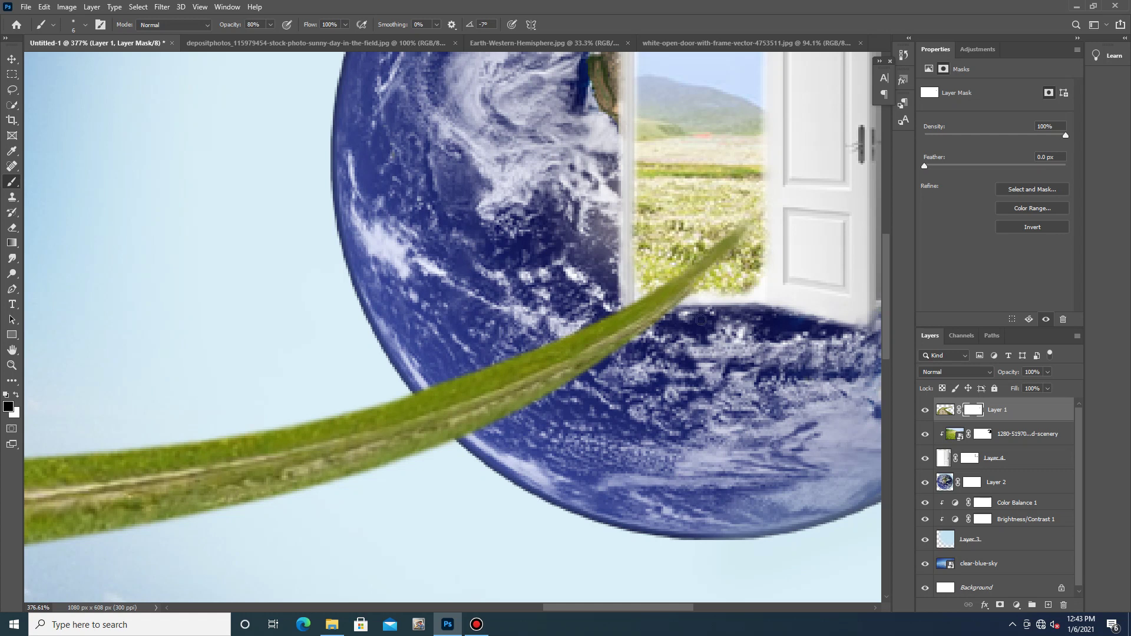
scroll(701, 320, "down", 6)
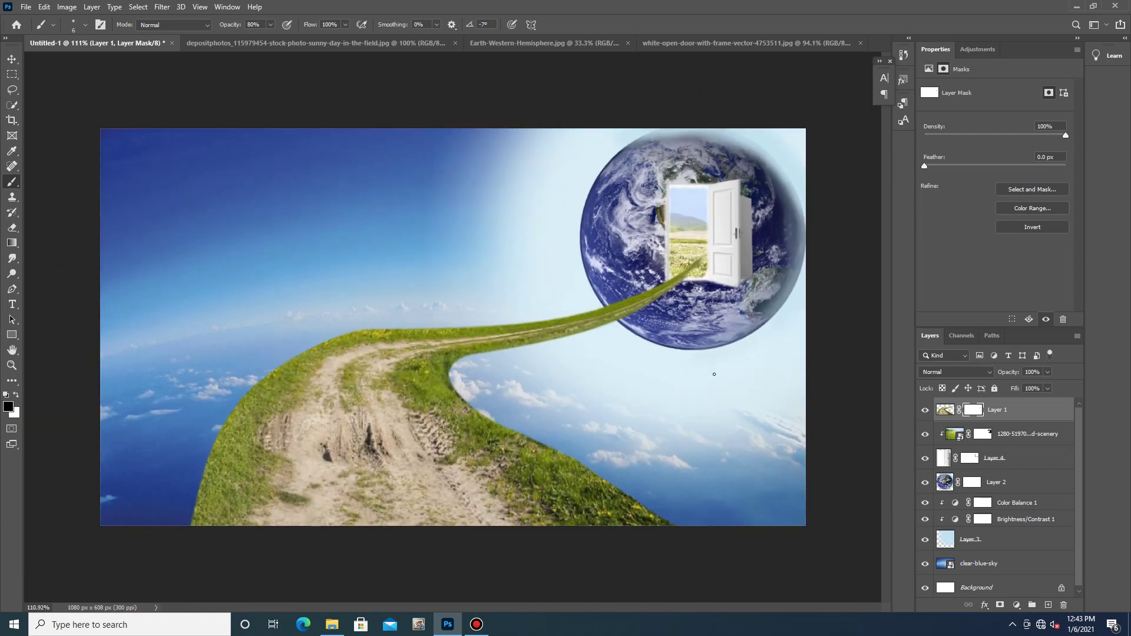
scroll(713, 370, "down", 2)
left_click(476, 624)
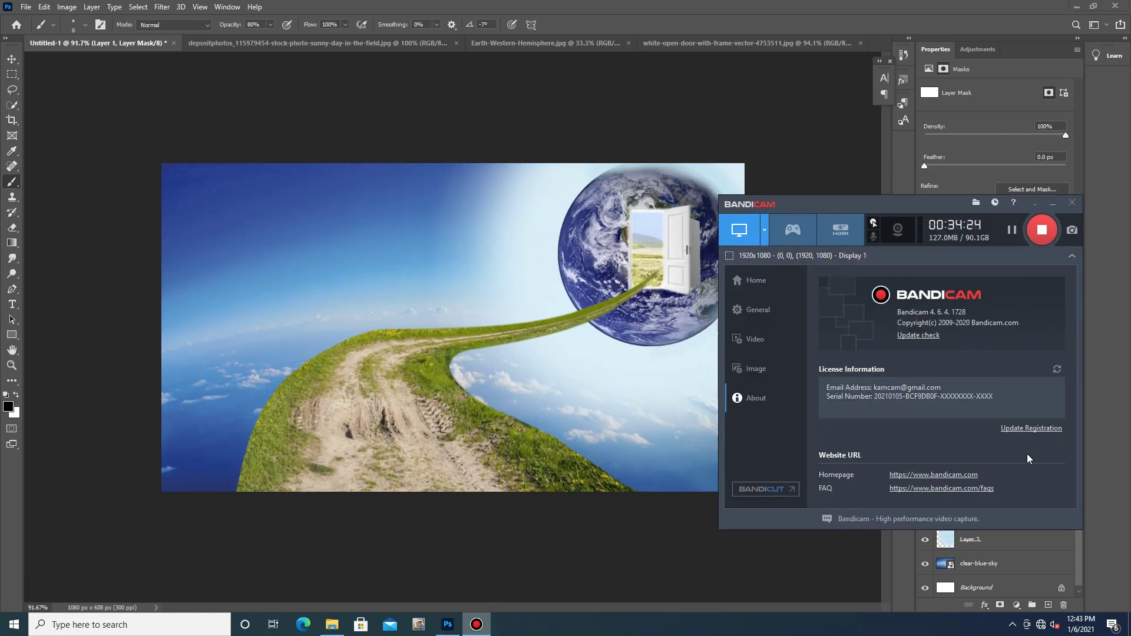
left_click(1011, 231)
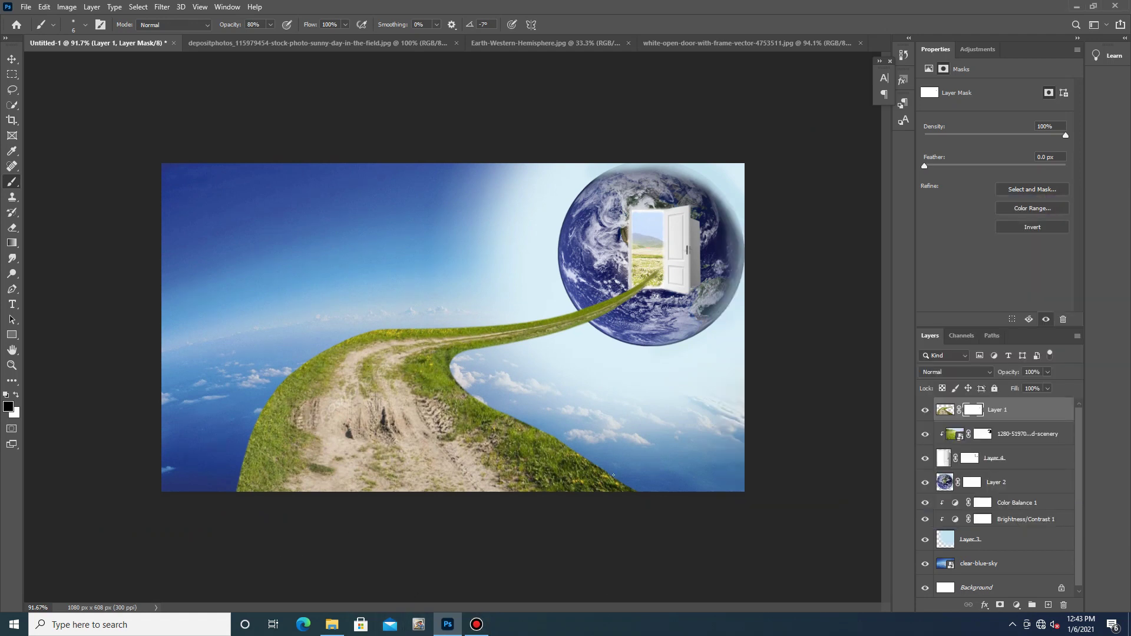
Place the stratocumulus-from-above-1 image from the manipulat folder above Layer 1 and enlarge it to cover the whole canvas.
left_click(1076, 5)
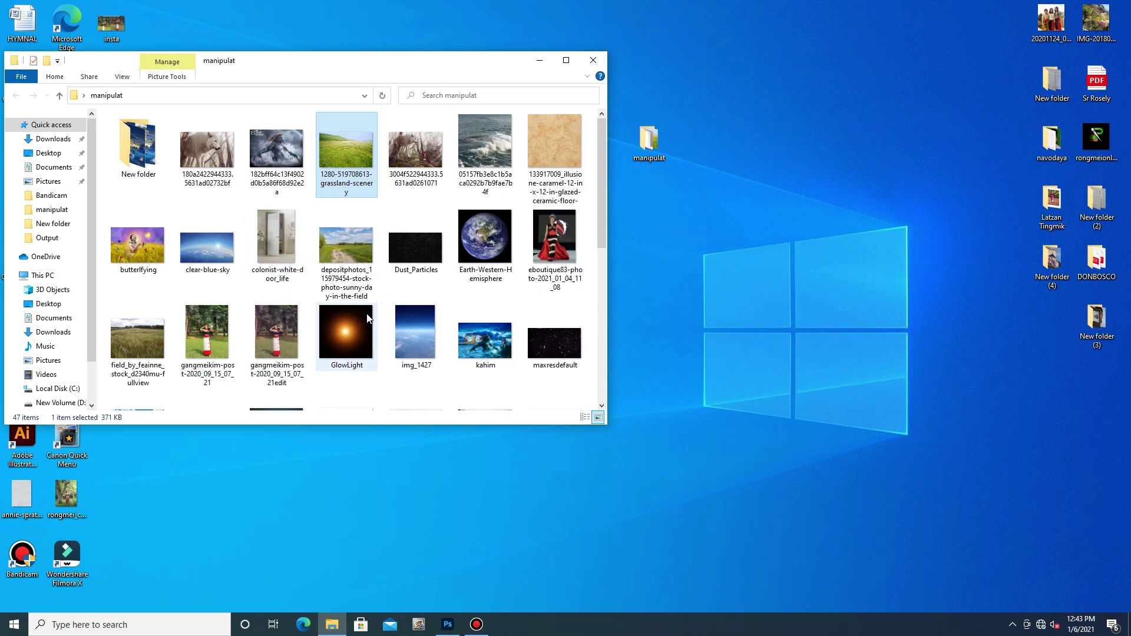
scroll(370, 318, "down", 5)
left_click_drag(346, 275, 538, 381)
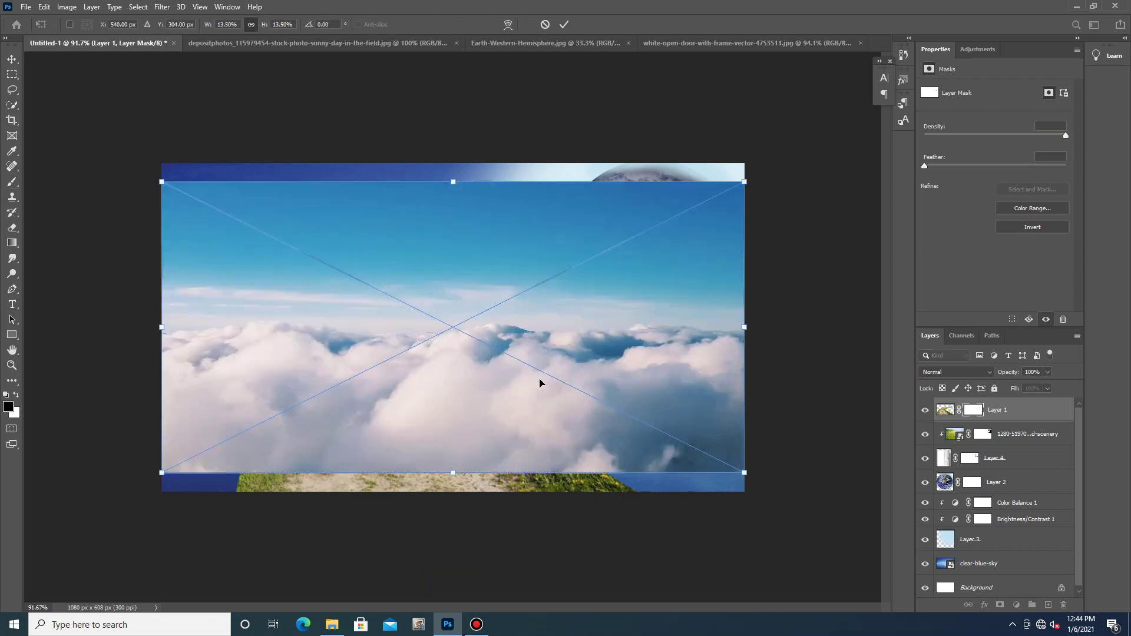
left_click_drag(744, 473, 788, 495)
left_click_drag(626, 417, 610, 411)
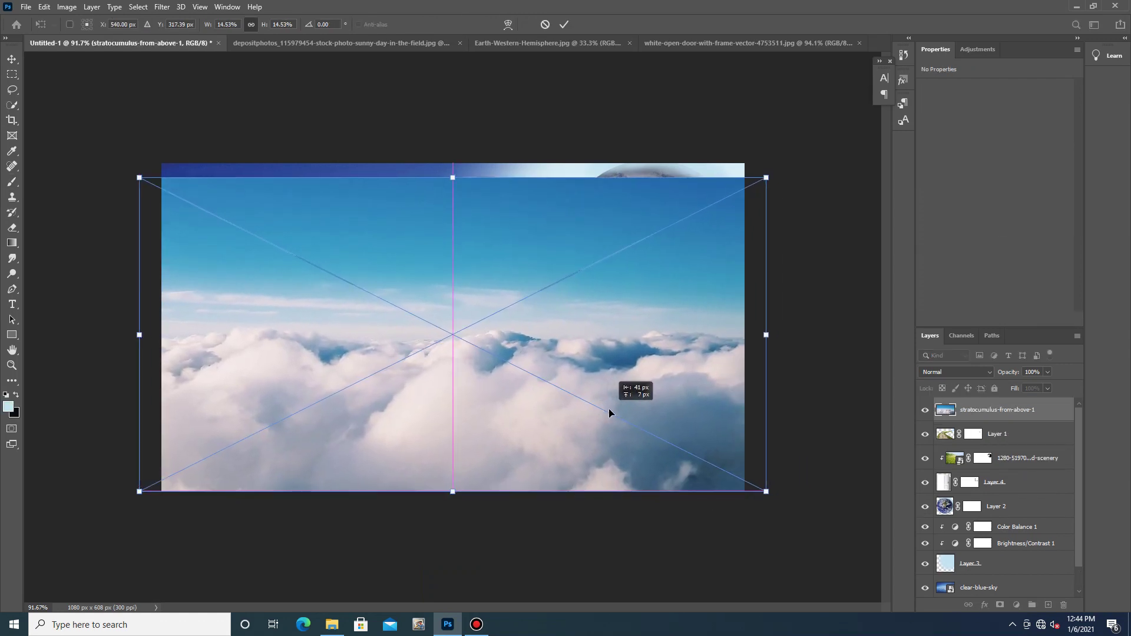
left_click_drag(451, 177, 454, 160)
key("Return")
Add a layer mask to the cloud layer and paint black across its upper sky with a soft 120 px brush at 80% opacity.
left_click(999, 605)
key("b")
key("d")
key("x")
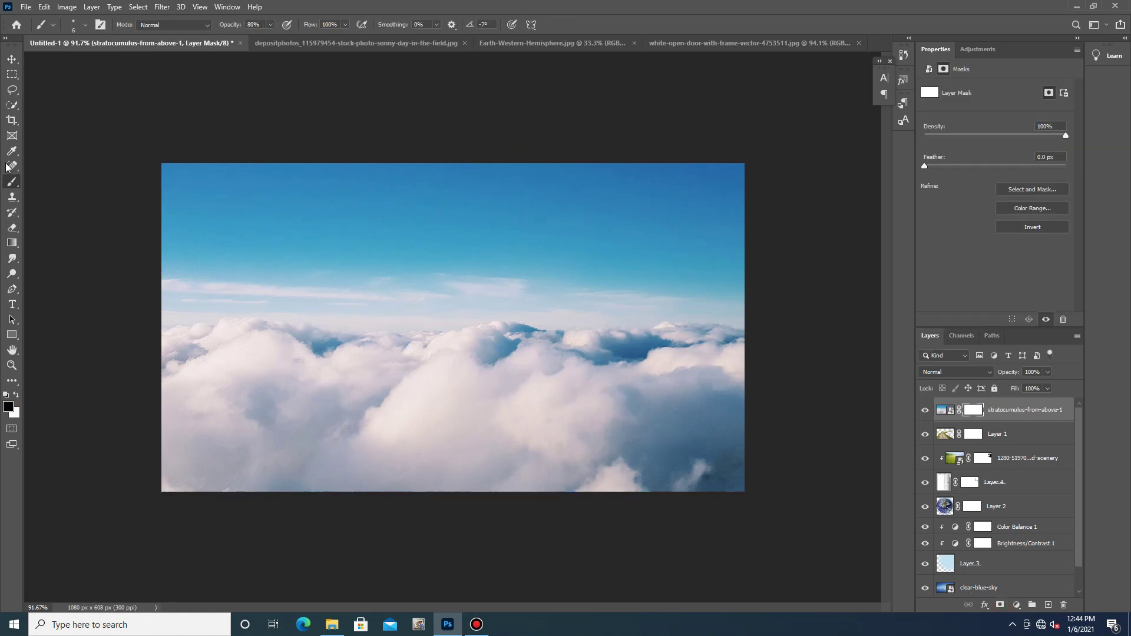
left_click(84, 25)
left_click(108, 58)
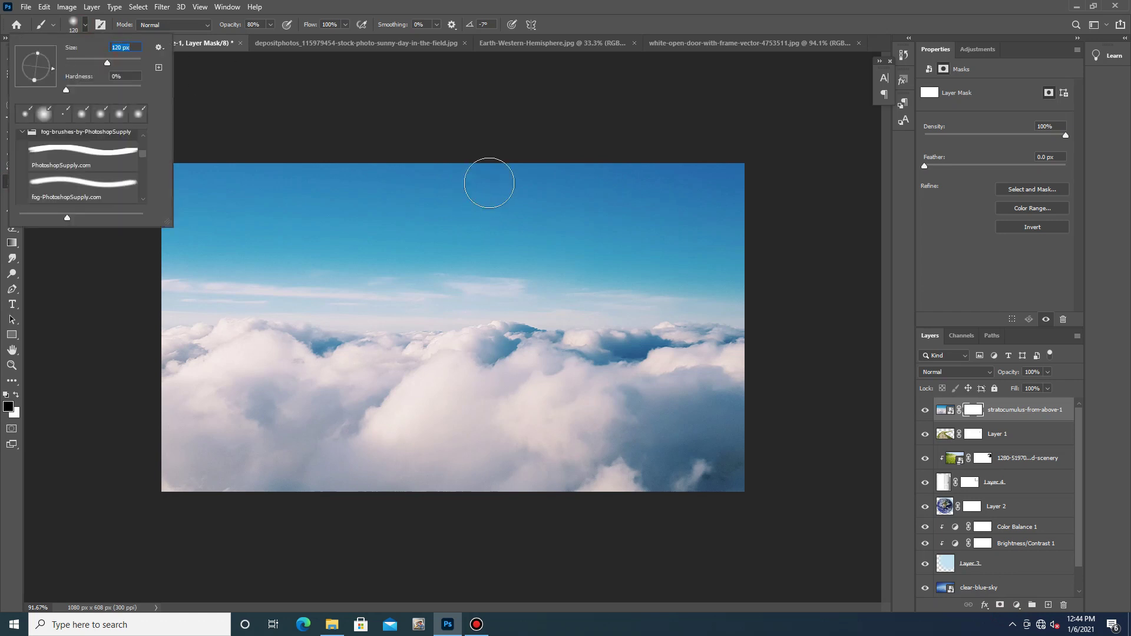
left_click(509, 198)
left_click_drag(221, 202, 422, 197)
Set the brush opacity to 100% and mask out the rest of the cloud layer's blue sky down to the horizon.
left_click_drag(269, 36, 290, 39)
mouse_move(470, 220)
left_mouse_down()
mouse_move(360, 187)
mouse_move(164, 205)
mouse_move(271, 196)
left_mouse_up()
mouse_move(454, 188)
left_mouse_down()
mouse_move(737, 206)
mouse_move(744, 177)
mouse_move(222, 245)
mouse_move(225, 264)
mouse_move(542, 189)
left_mouse_up()
mouse_move(244, 243)
left_mouse_down()
mouse_move(133, 281)
mouse_move(318, 298)
left_mouse_up()
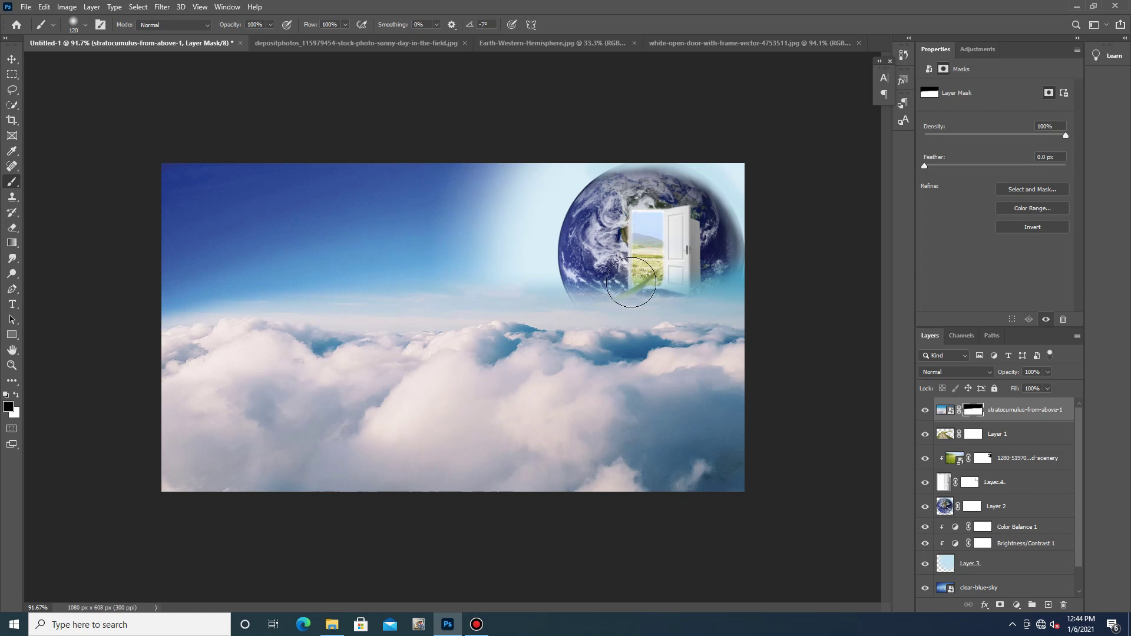
Paint black on the cloud layer's mask over the road and lower Earth, using 52% brush opacity to blend the road's verge and the globe.
mouse_move(630, 282)
left_mouse_down()
mouse_move(499, 357)
mouse_move(371, 378)
mouse_move(466, 340)
mouse_move(404, 381)
mouse_move(394, 425)
mouse_move(351, 367)
mouse_move(351, 430)
mouse_move(442, 410)
mouse_move(437, 450)
mouse_move(457, 458)
mouse_move(477, 521)
mouse_move(477, 502)
mouse_move(417, 436)
mouse_move(366, 457)
mouse_move(373, 473)
mouse_move(339, 463)
mouse_move(345, 428)
mouse_move(325, 469)
mouse_move(346, 389)
mouse_move(320, 488)
mouse_move(344, 396)
mouse_move(488, 484)
mouse_move(448, 419)
mouse_move(511, 501)
mouse_move(450, 422)
left_mouse_up()
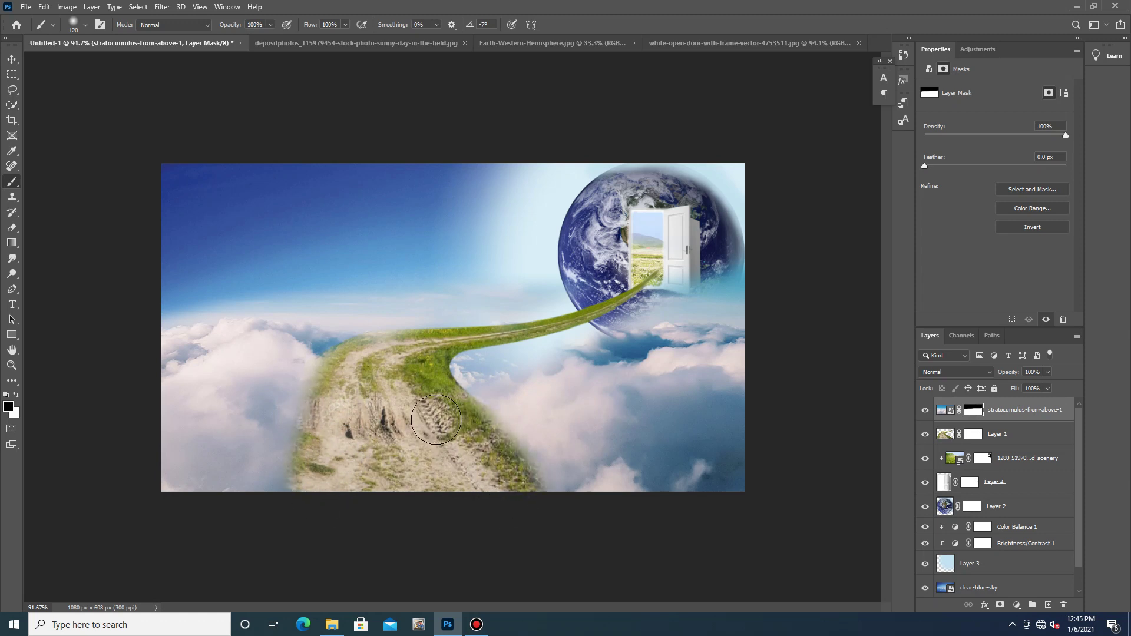
left_click(271, 24)
left_click_drag(264, 37, 244, 38)
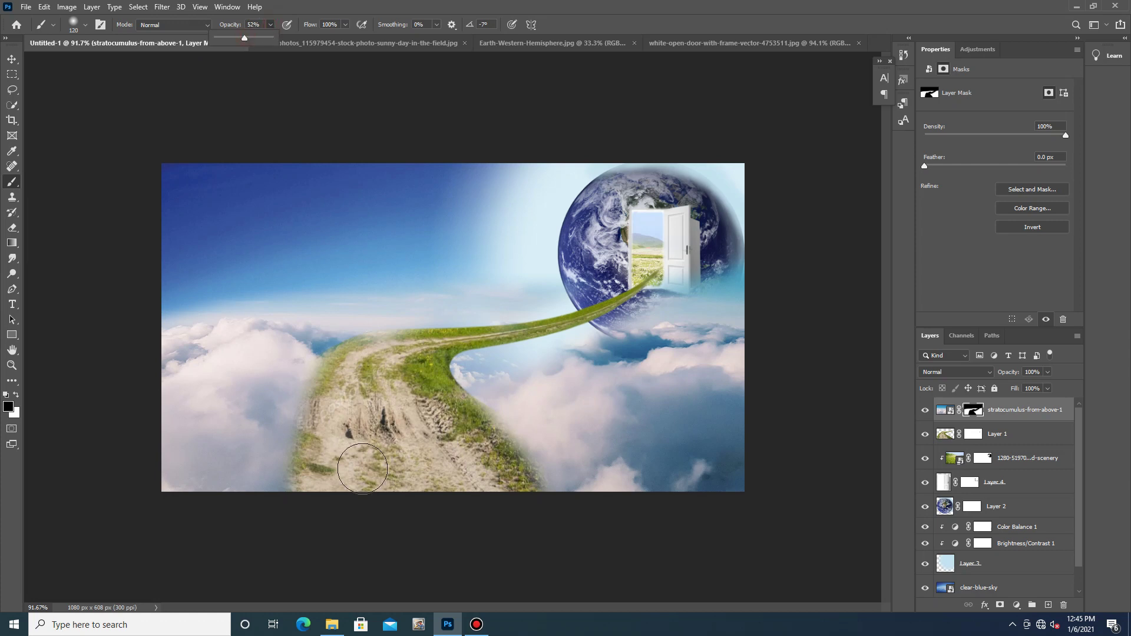
mouse_move(370, 388)
left_mouse_down()
mouse_move(326, 409)
mouse_move(331, 381)
mouse_move(339, 374)
mouse_move(287, 505)
mouse_move(304, 435)
left_mouse_up()
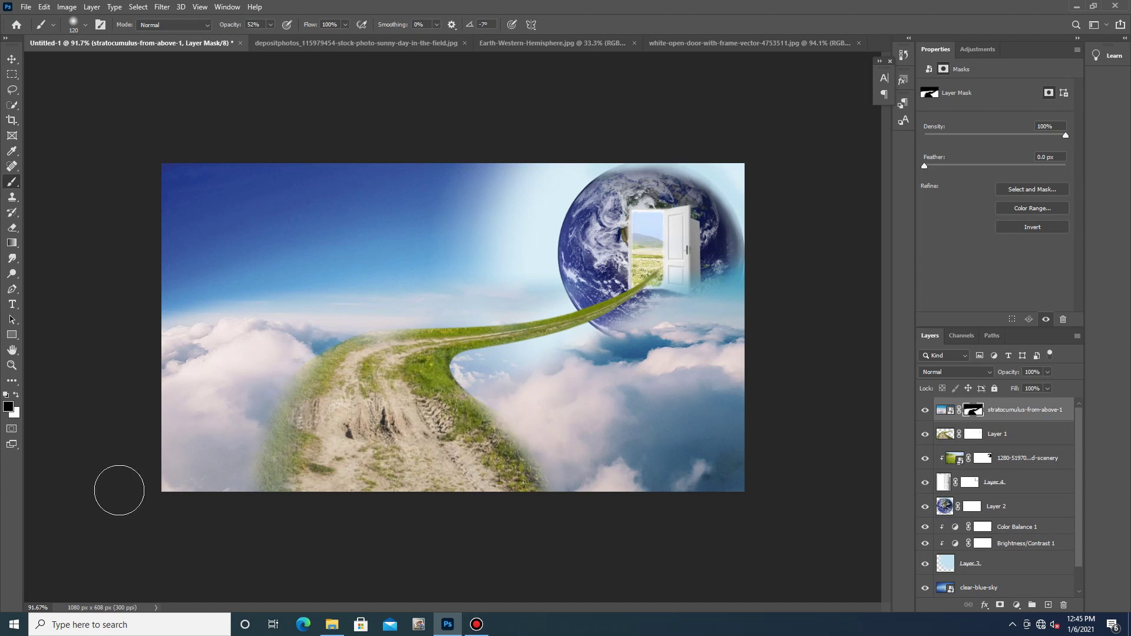
mouse_move(733, 275)
left_mouse_down()
mouse_move(726, 287)
mouse_move(728, 272)
mouse_move(641, 290)
left_mouse_up()
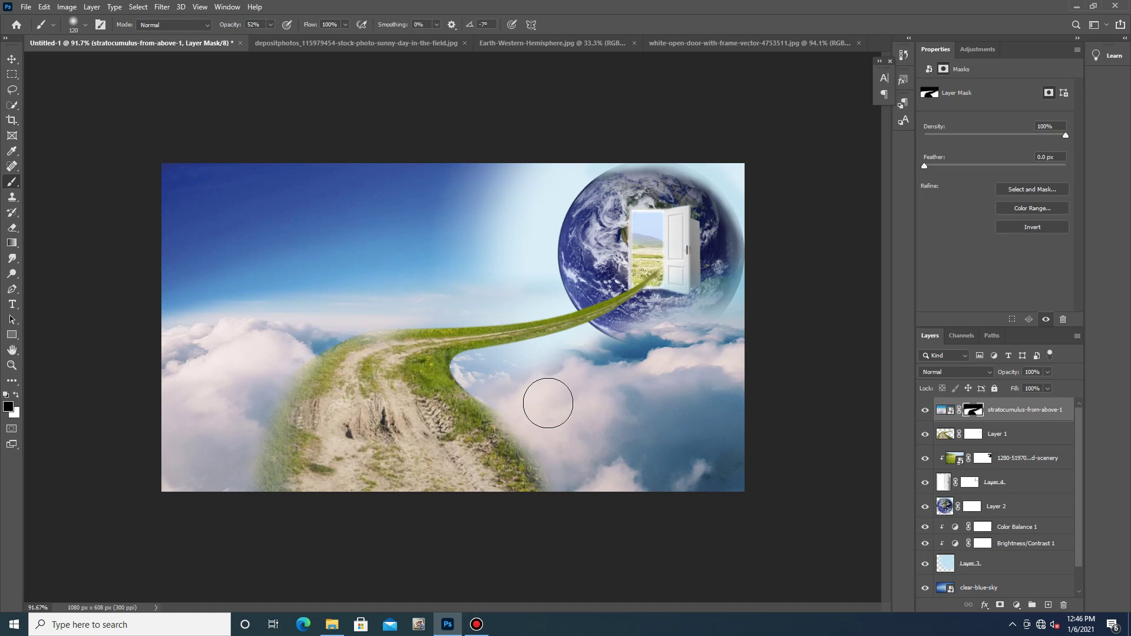
Open the image eboutique83-photo-2021_01_04_11_08.jpg as a separate document.
left_click(1075, 6)
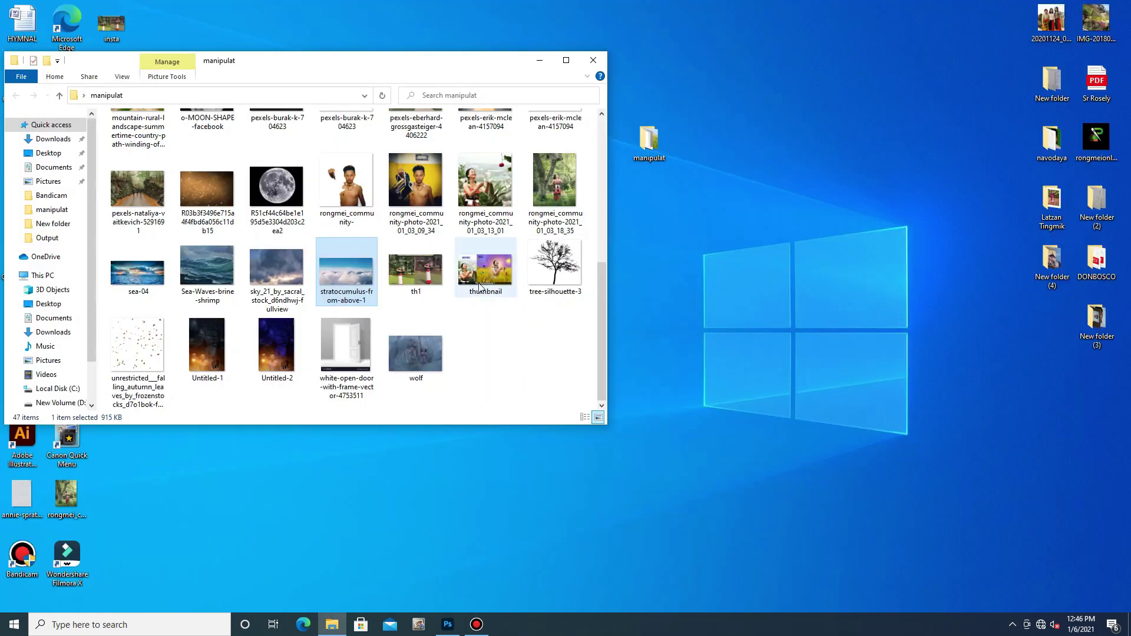
left_click(447, 624)
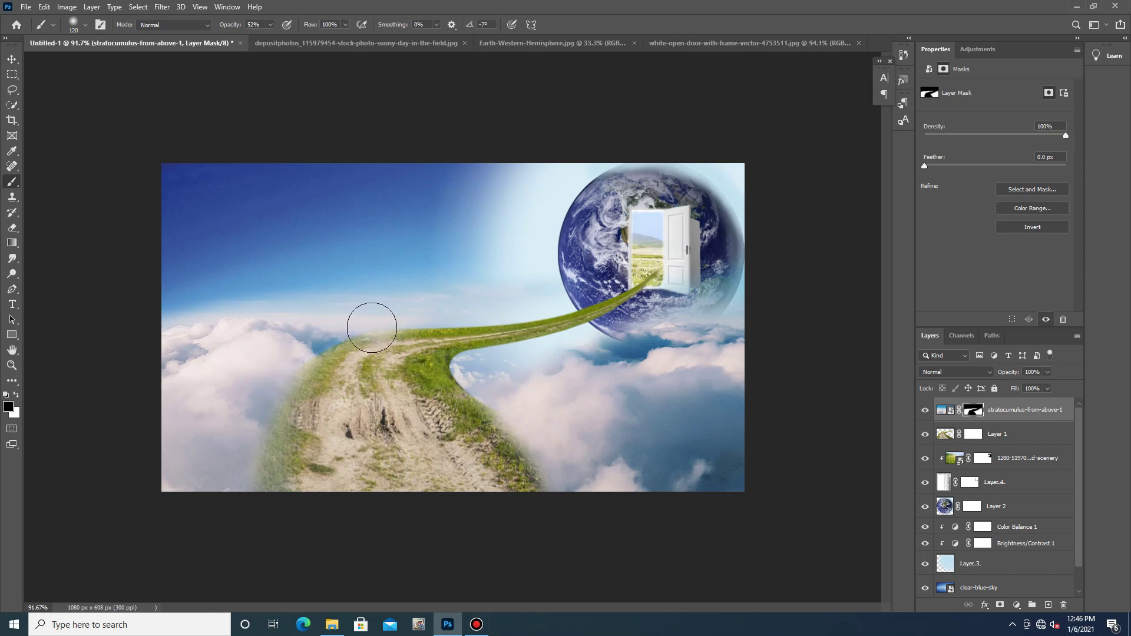
left_click(26, 7)
left_click(36, 29)
left_click(521, 187)
double_click(521, 187)
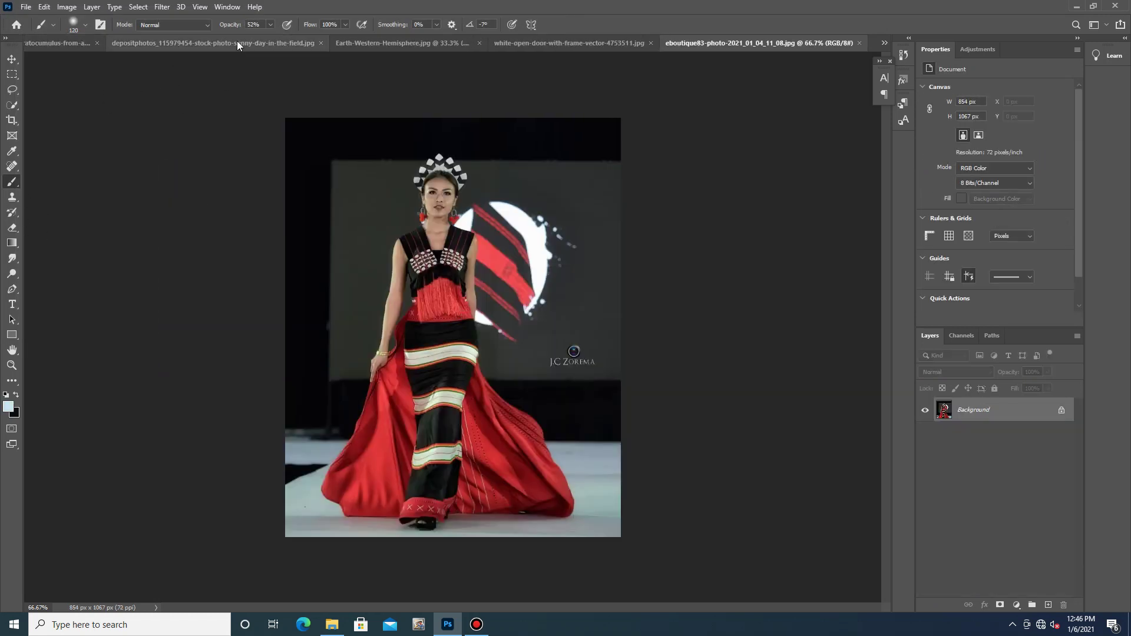
Select the woman with Select Subject and add the missed headdress and shoe areas using the Quick Selection tool.
left_click(130, 8)
left_click(177, 151)
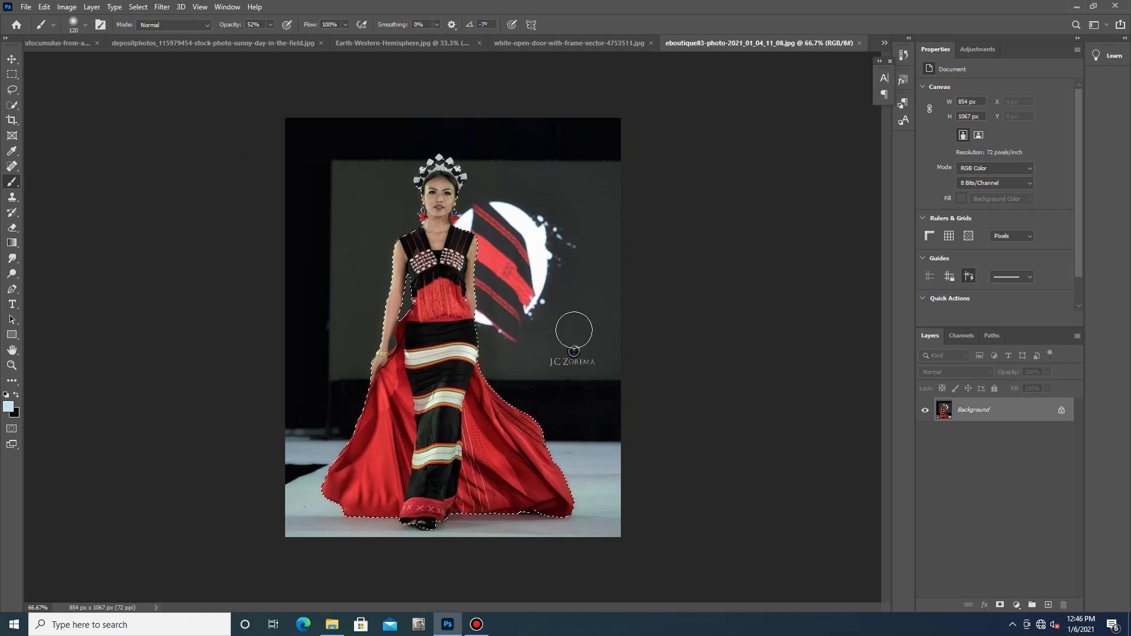
scroll(459, 223, "up", 8)
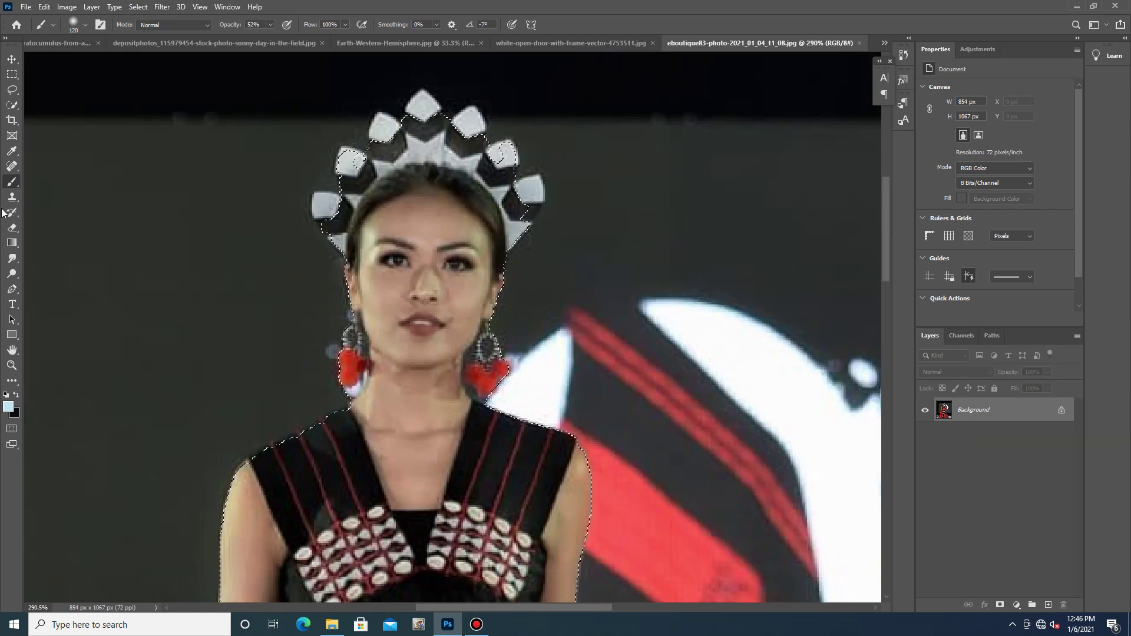
left_click(12, 105)
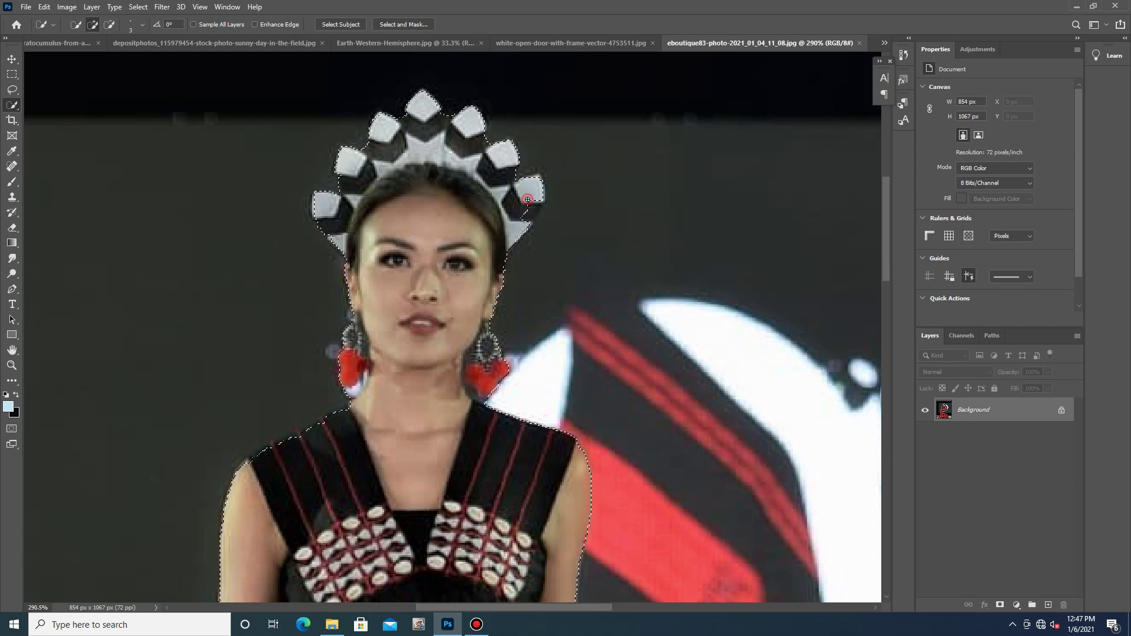
scroll(463, 360, "down", 10)
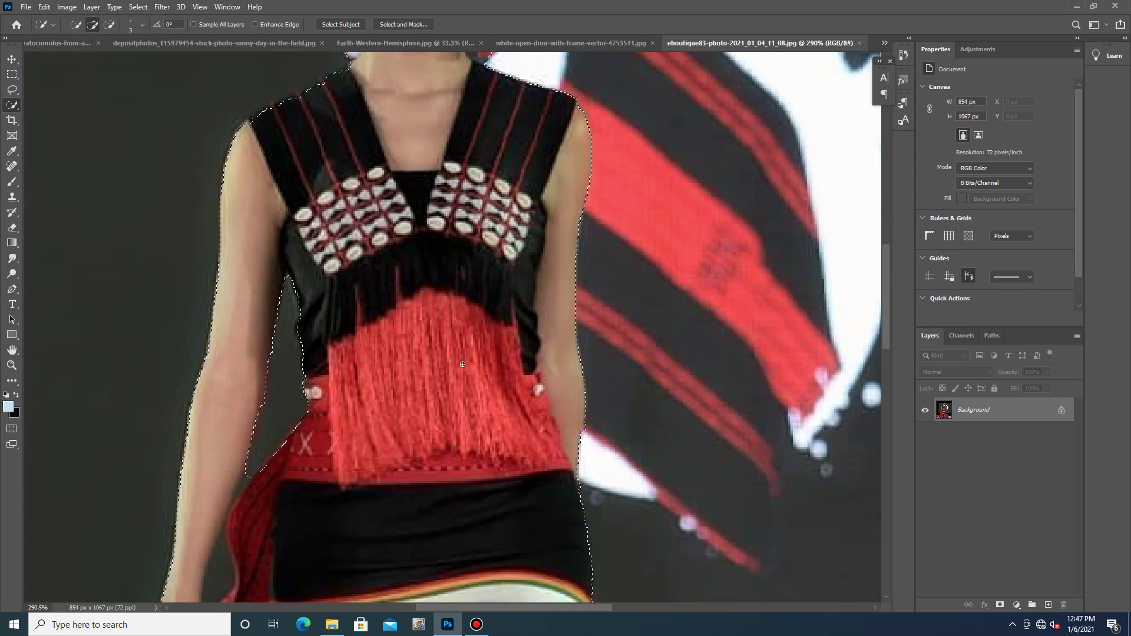
scroll(463, 360, "down", 10)
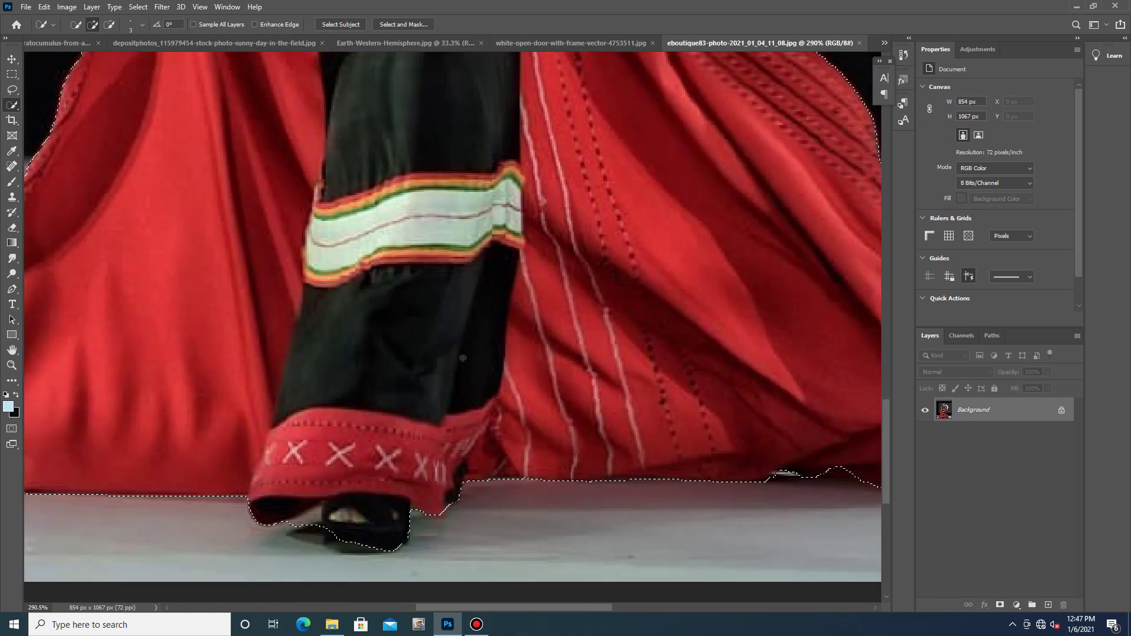
left_click(323, 526)
Turn the selection into a layer mask and paint out the backdrop between the woman's arm and dress with a 4 px black brush.
left_click(1000, 604)
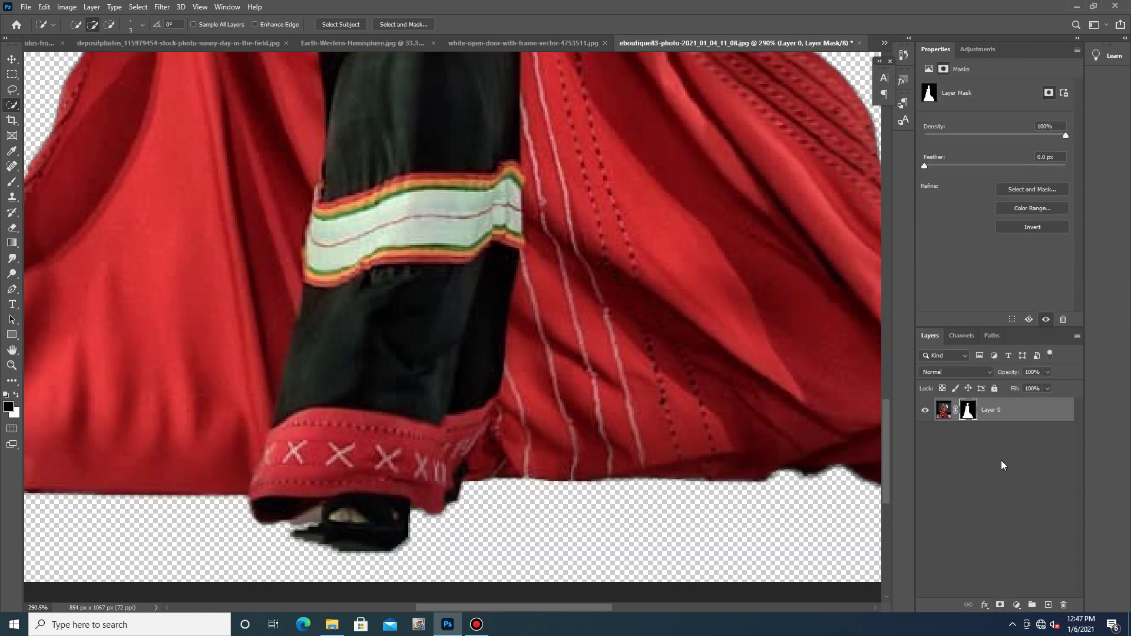
scroll(772, 423, "down", 3)
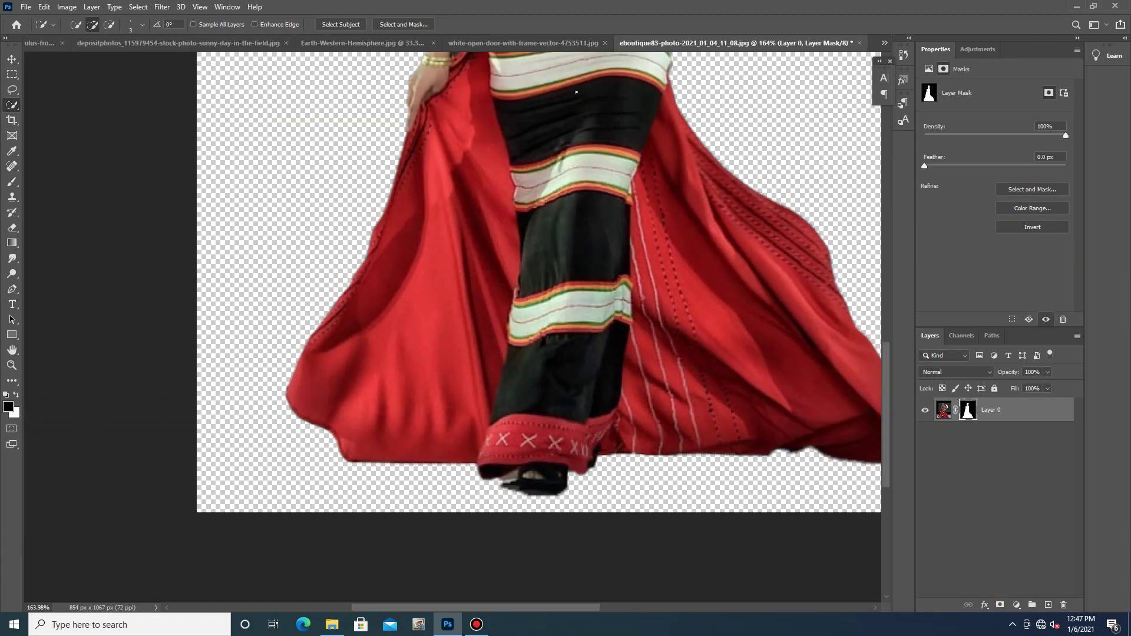
scroll(576, 92, "up", 3)
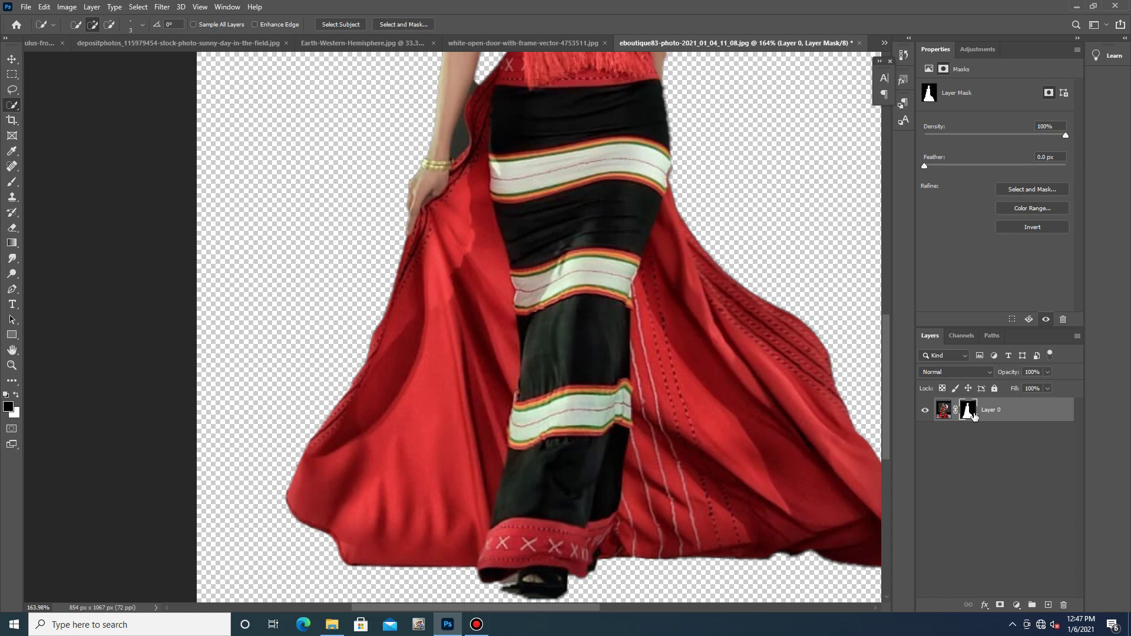
left_click(12, 182)
scroll(478, 126, "up", 5)
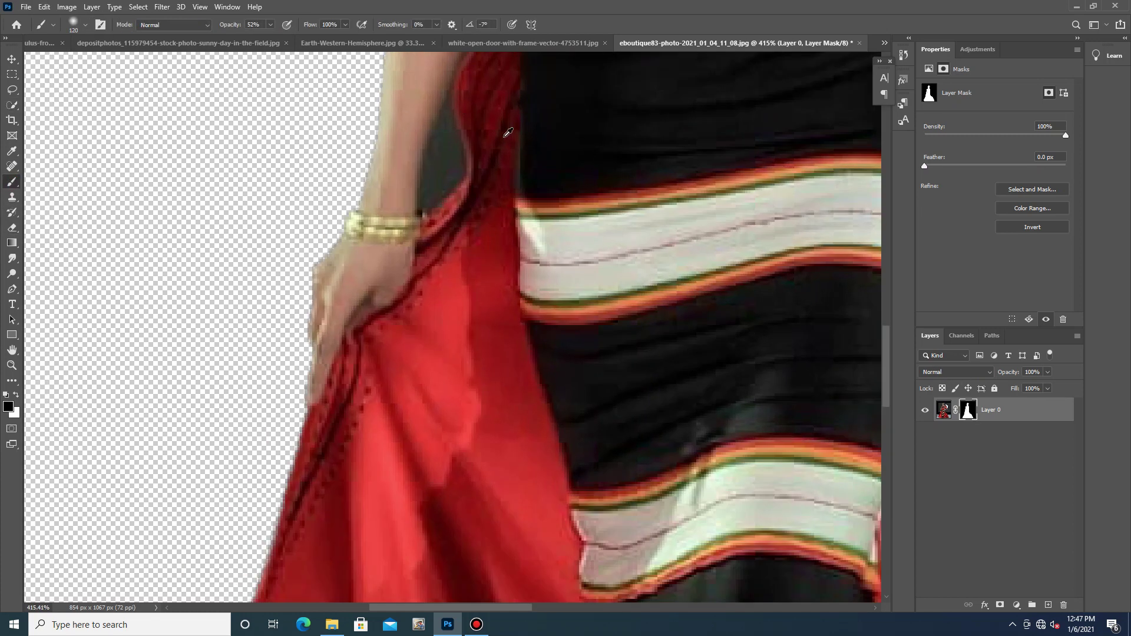
left_click(84, 26)
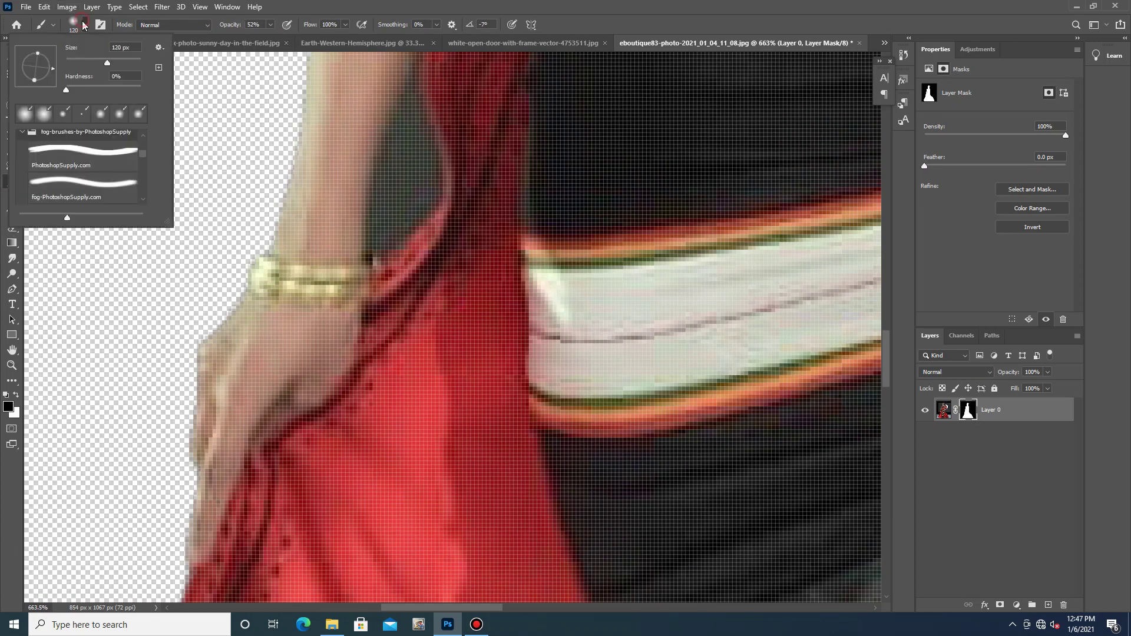
left_click(67, 68)
mouse_move(401, 158)
left_mouse_down()
mouse_move(409, 102)
mouse_move(374, 244)
mouse_move(400, 231)
mouse_move(393, 184)
mouse_move(385, 233)
mouse_move(421, 205)
mouse_move(410, 132)
mouse_move(412, 208)
mouse_move(402, 184)
mouse_move(402, 126)
mouse_move(389, 163)
mouse_move(406, 109)
mouse_move(416, 169)
mouse_move(407, 159)
mouse_move(384, 185)
left_mouse_up()
mouse_move(378, 225)
left_mouse_down()
mouse_move(400, 220)
mouse_move(407, 118)
left_mouse_up()
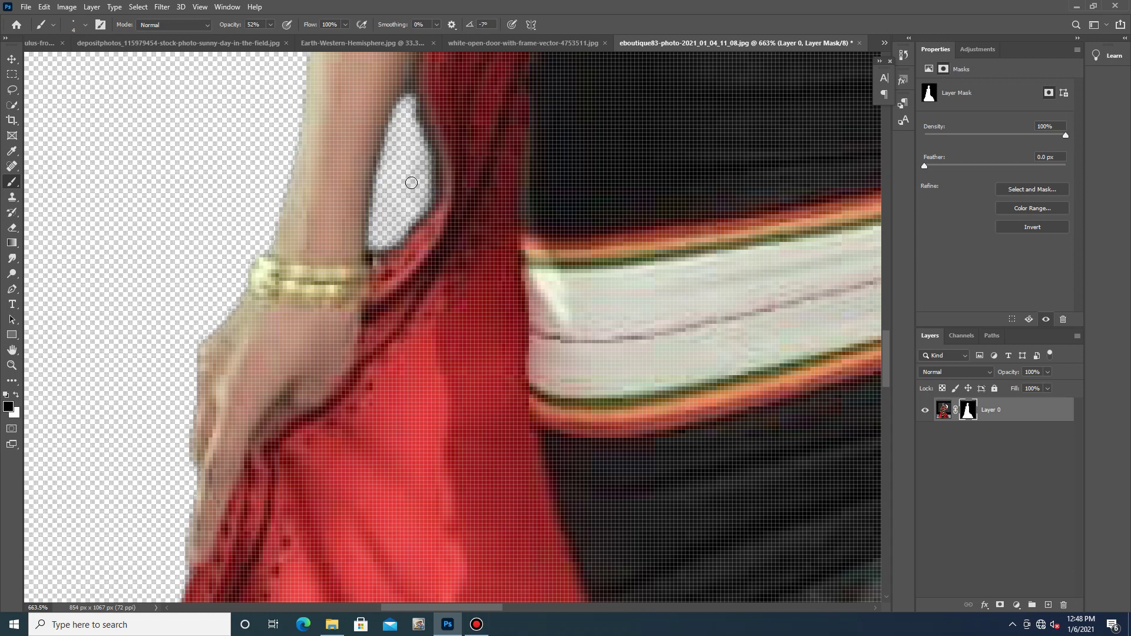
scroll(411, 183, "up", 3)
left_click_drag(471, 115, 471, 122)
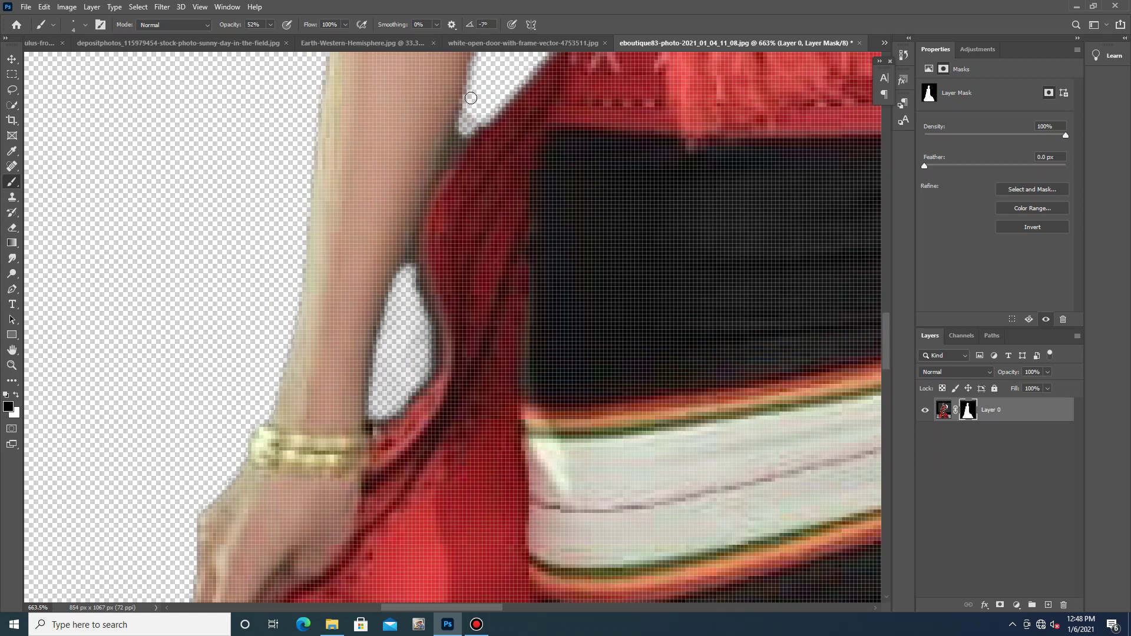
Set the brush size to 2 px and clean up the mask's fine edges around the arm gaps and earrings.
left_click(85, 25)
type("2")
key("Return")
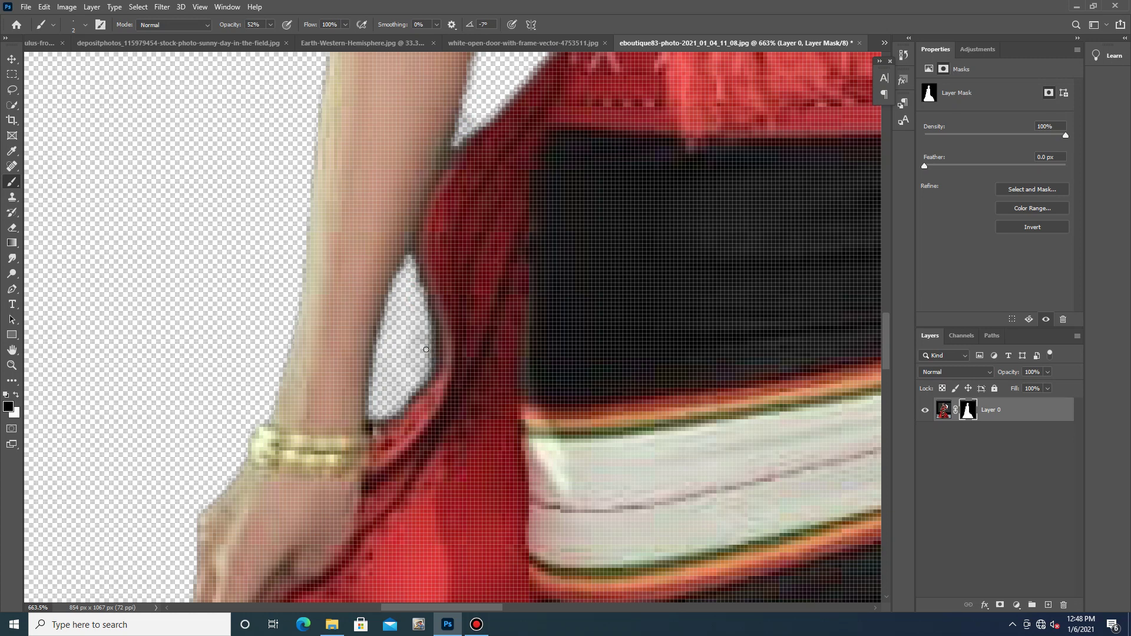
scroll(398, 323, "down", 8)
scroll(515, 195, "up", 7)
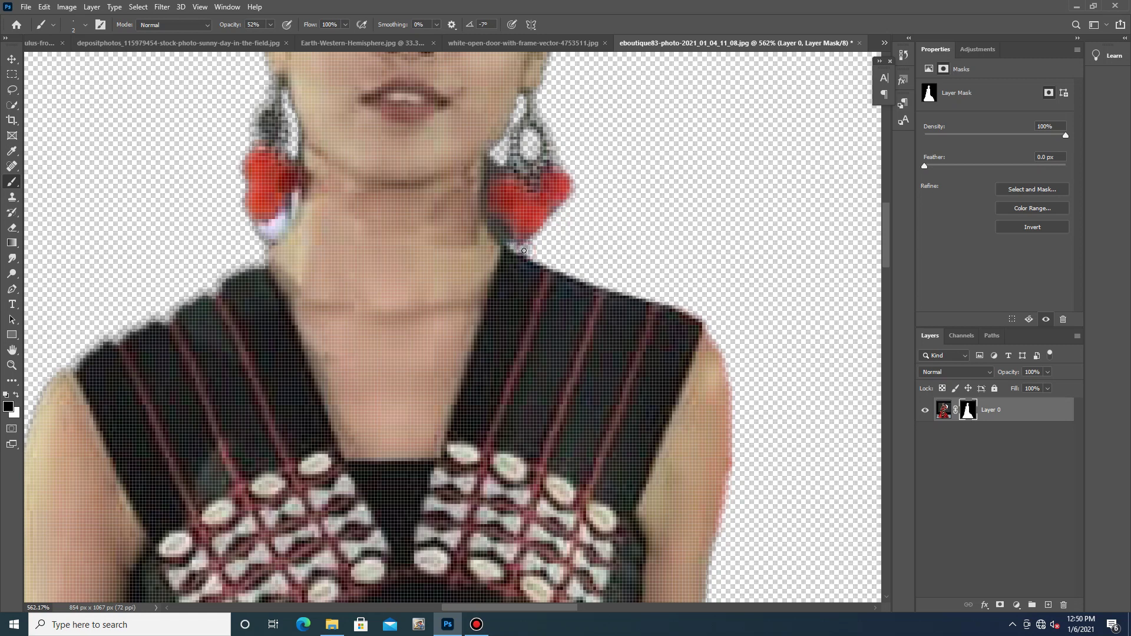
scroll(590, 185, "down", 8)
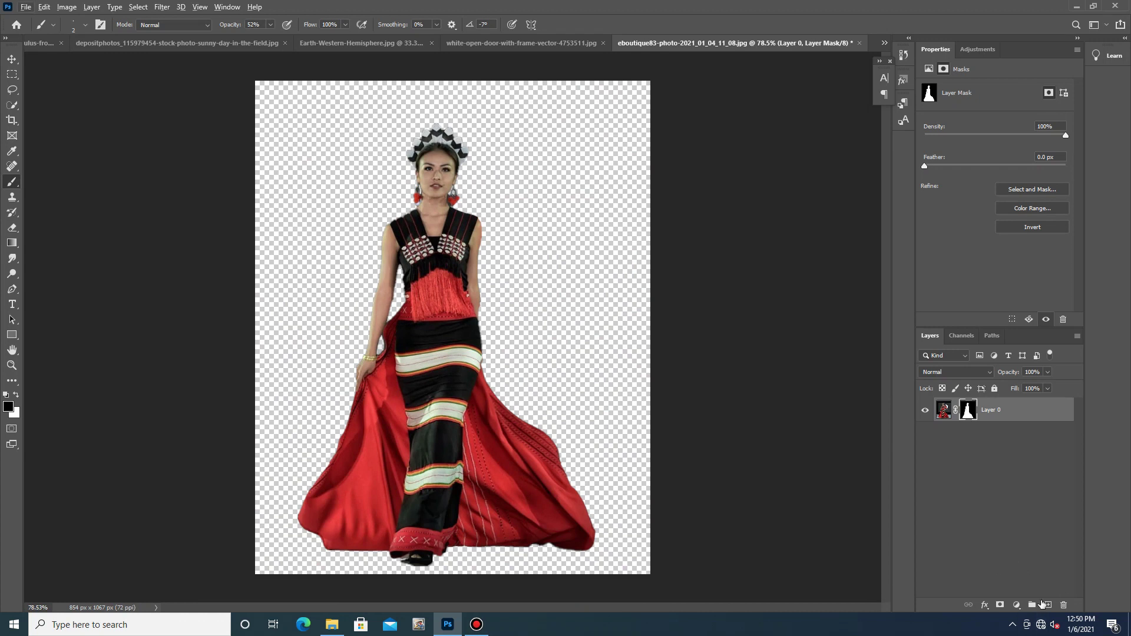
left_click(1014, 606)
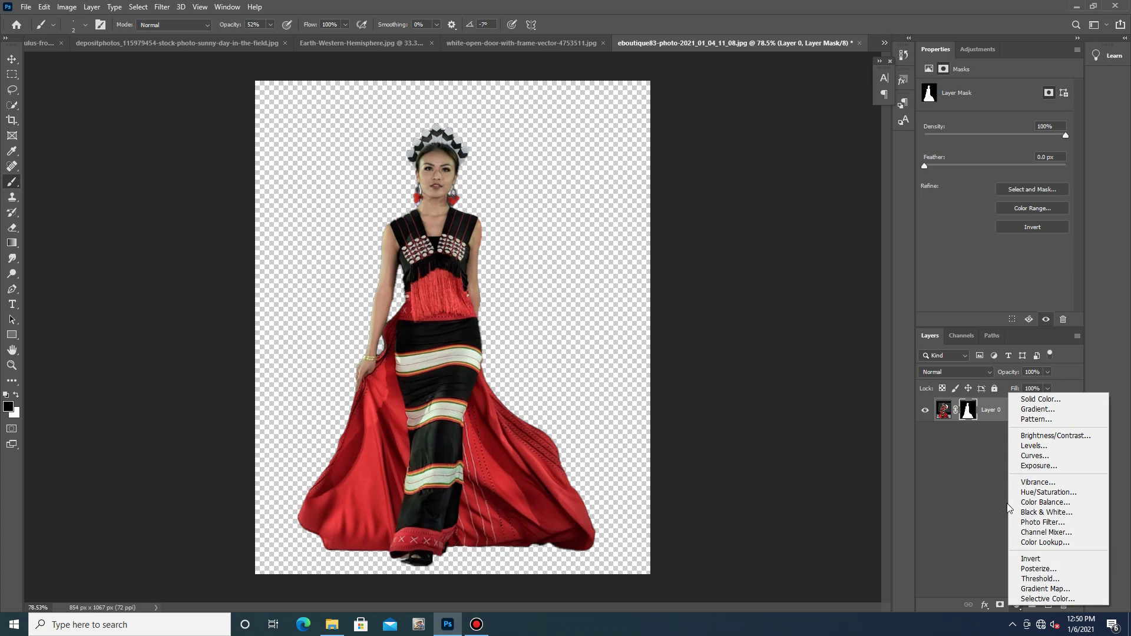
key("Escape")
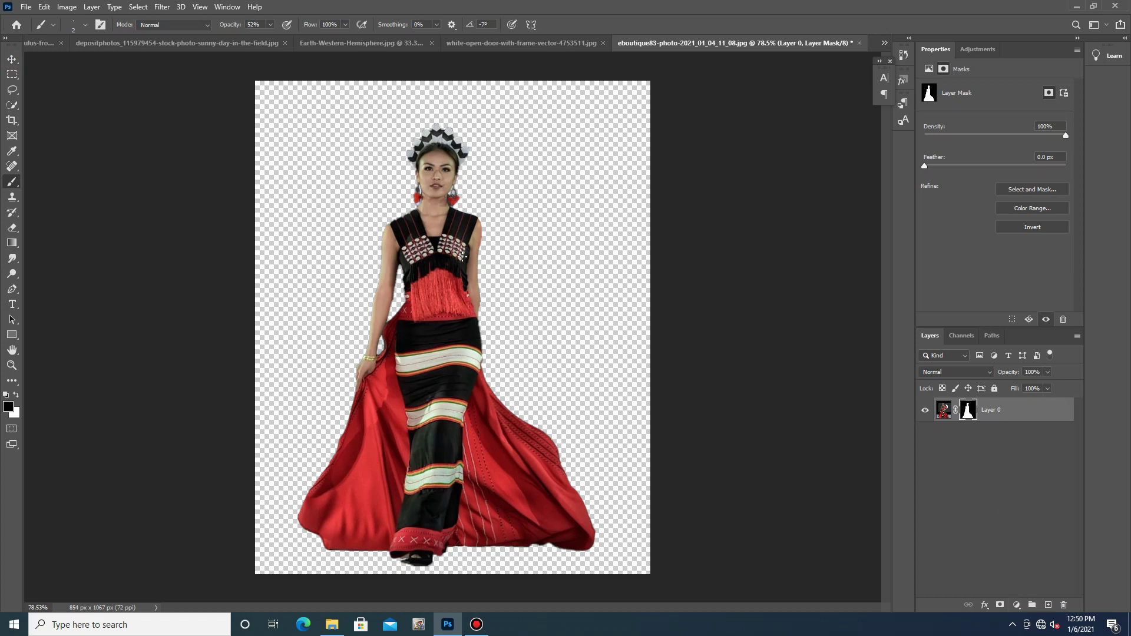
Move the masked woman into the Untitled-1 composite above the cloud layer, placing her over the road.
left_click(13, 62)
left_click_drag(440, 271, 52, 48)
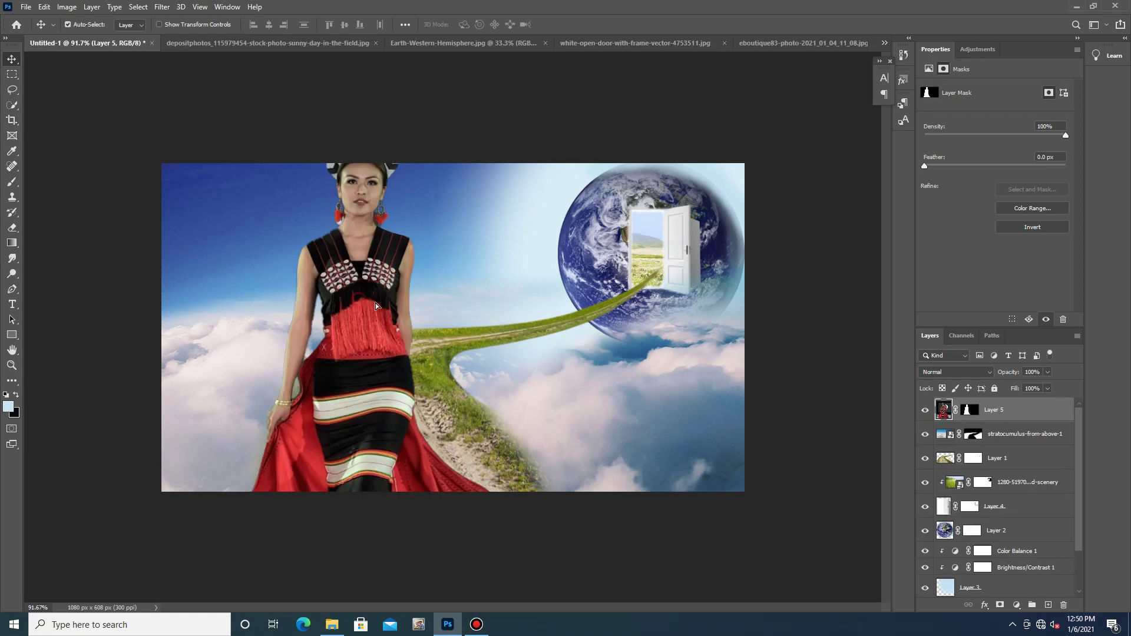
left_click_drag(376, 302, 402, 318)
Scale the woman down to 38.37% and stand her on the far bend of the road.
key("ctrl+t")
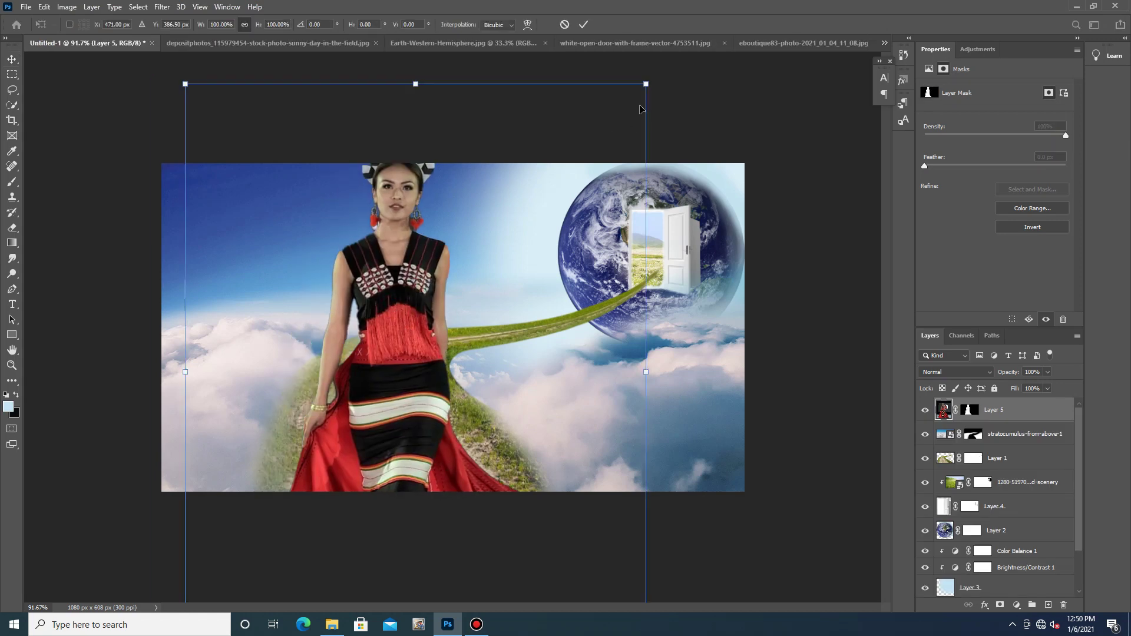
left_click_drag(646, 78, 437, 343)
left_click_drag(298, 395, 396, 218)
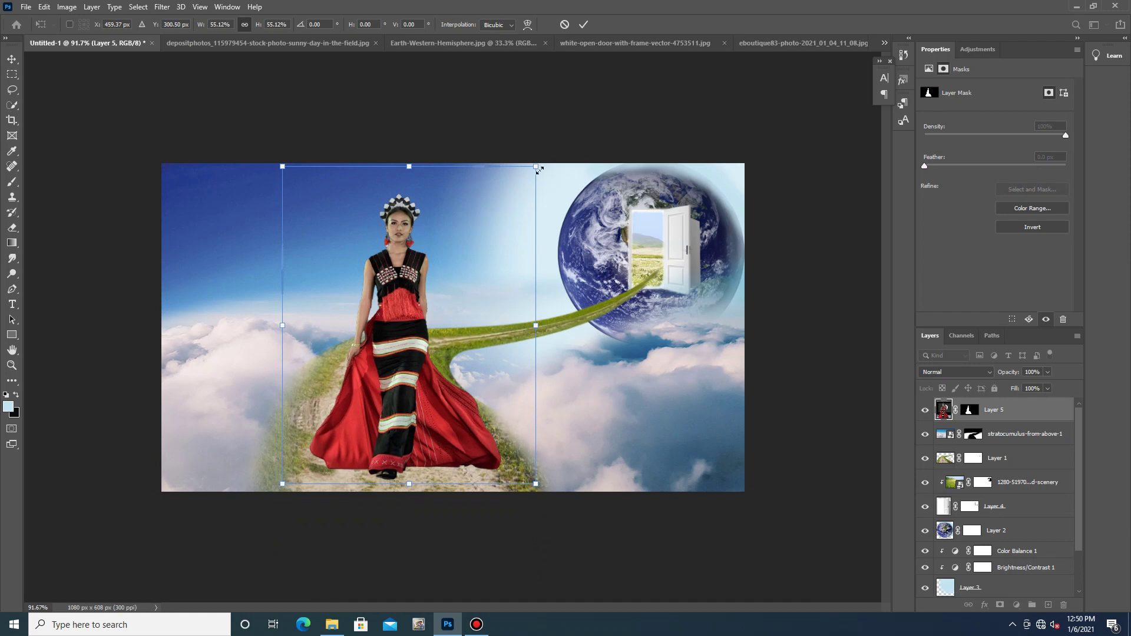
left_click_drag(536, 164, 497, 213)
left_click_drag(379, 296, 383, 243)
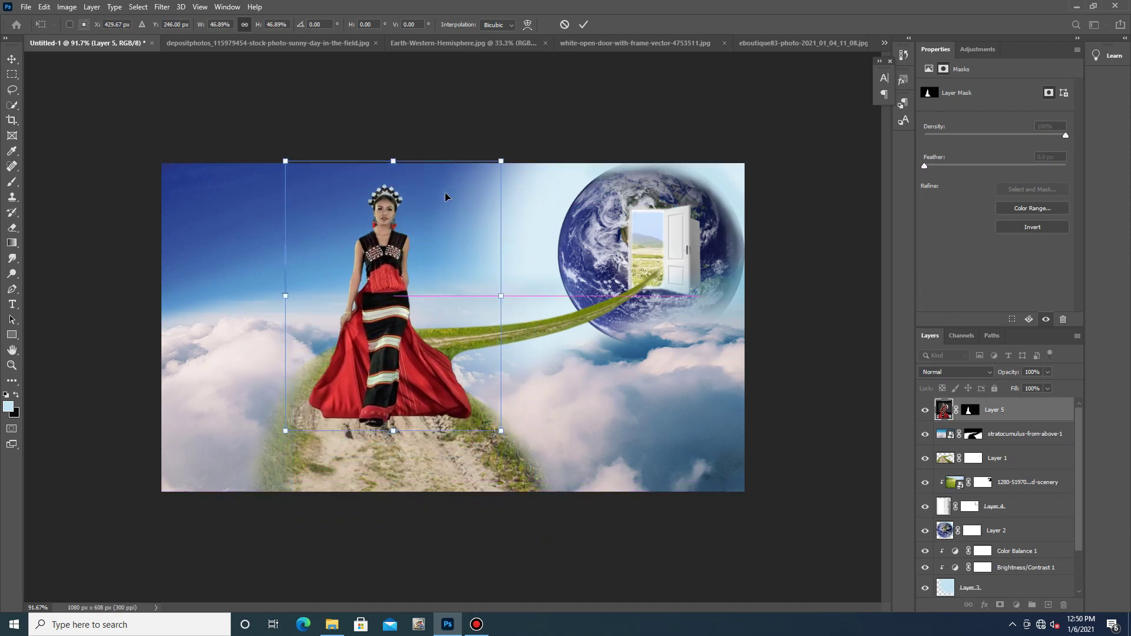
left_click_drag(501, 173, 465, 217)
left_click_drag(367, 284, 431, 205)
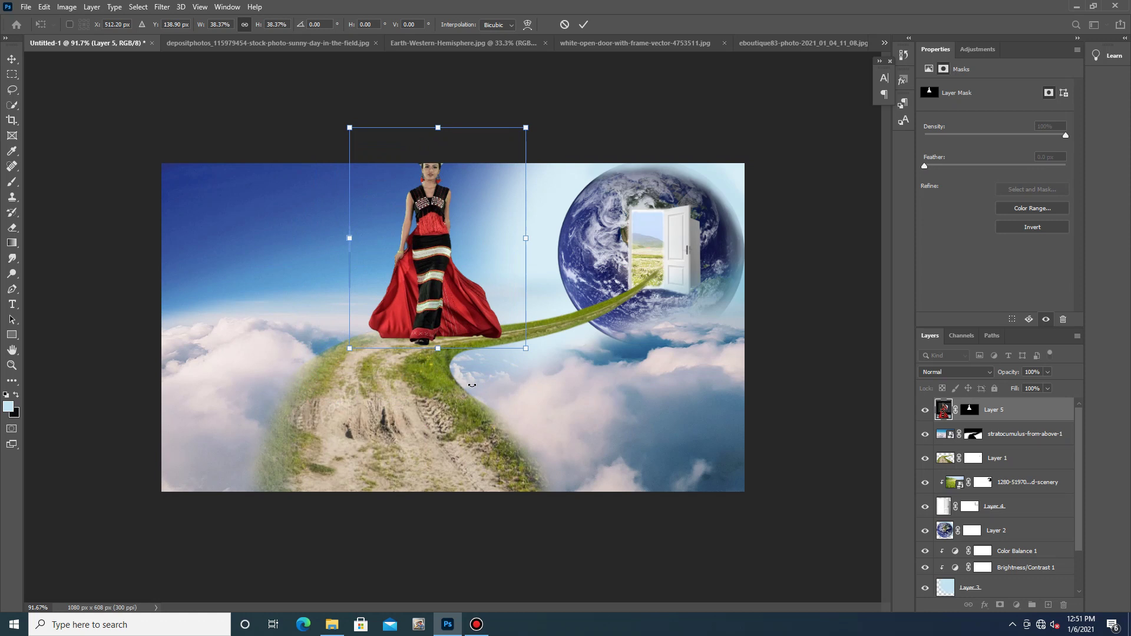
Copy a rectangular strip of Layer 1's dirt road near the canvas's lower edge onto a new layer.
left_click(947, 462)
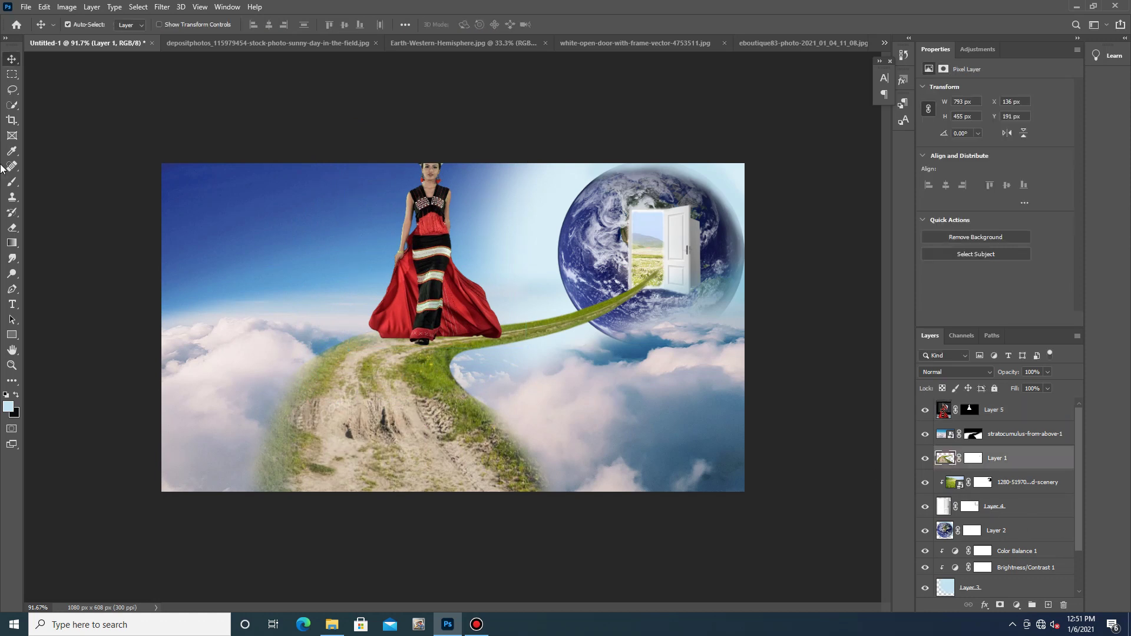
left_click(12, 74)
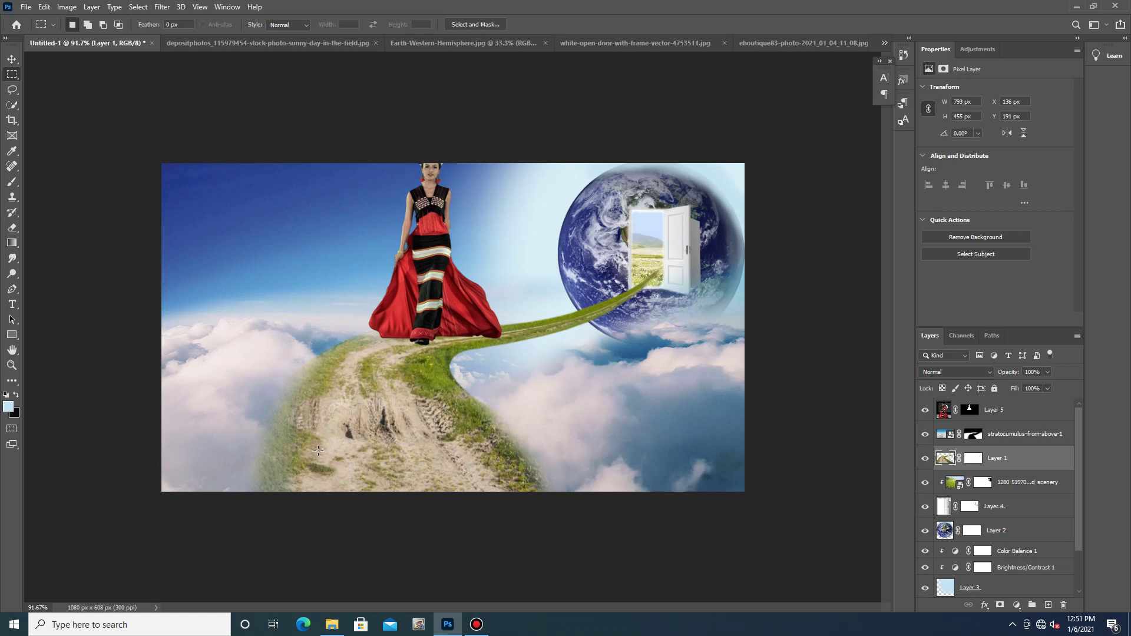
left_click_drag(297, 449, 467, 481)
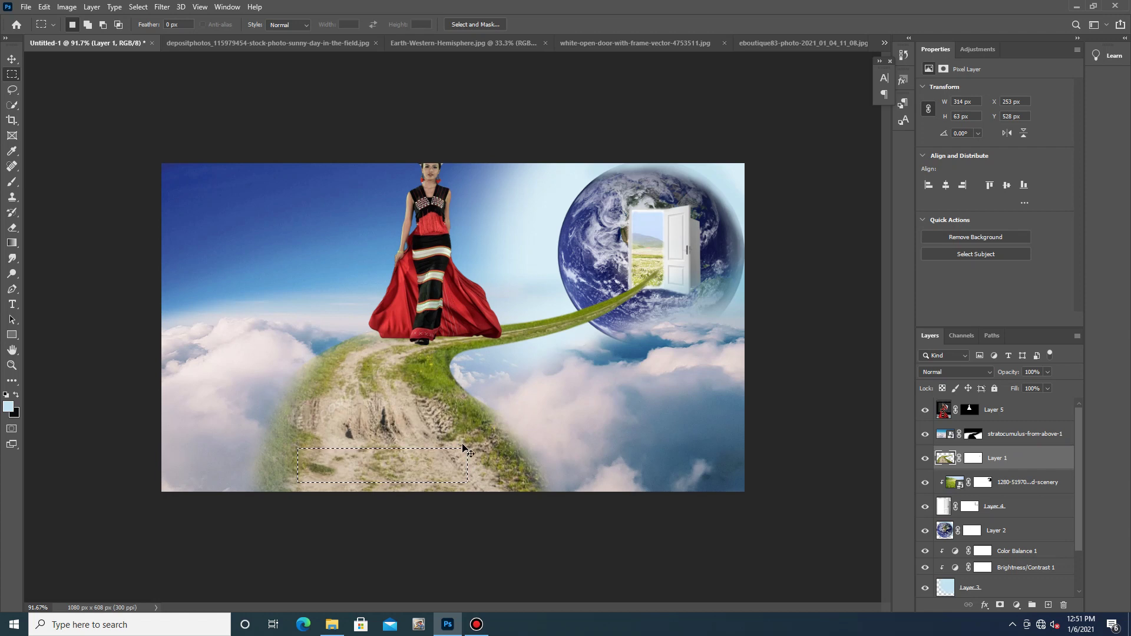
key("ctrl+j")
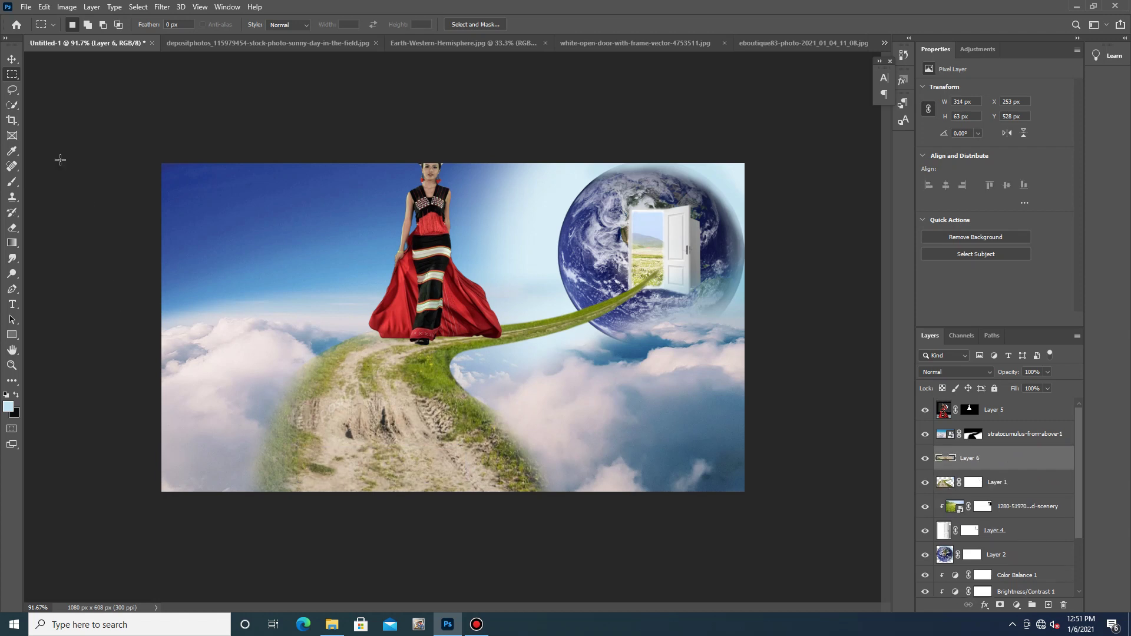
Move the copied dirt strip up over the tyre-marked middle of the road and warp its corners to follow the road's edges.
left_click(12, 59)
left_click_drag(409, 474, 400, 430)
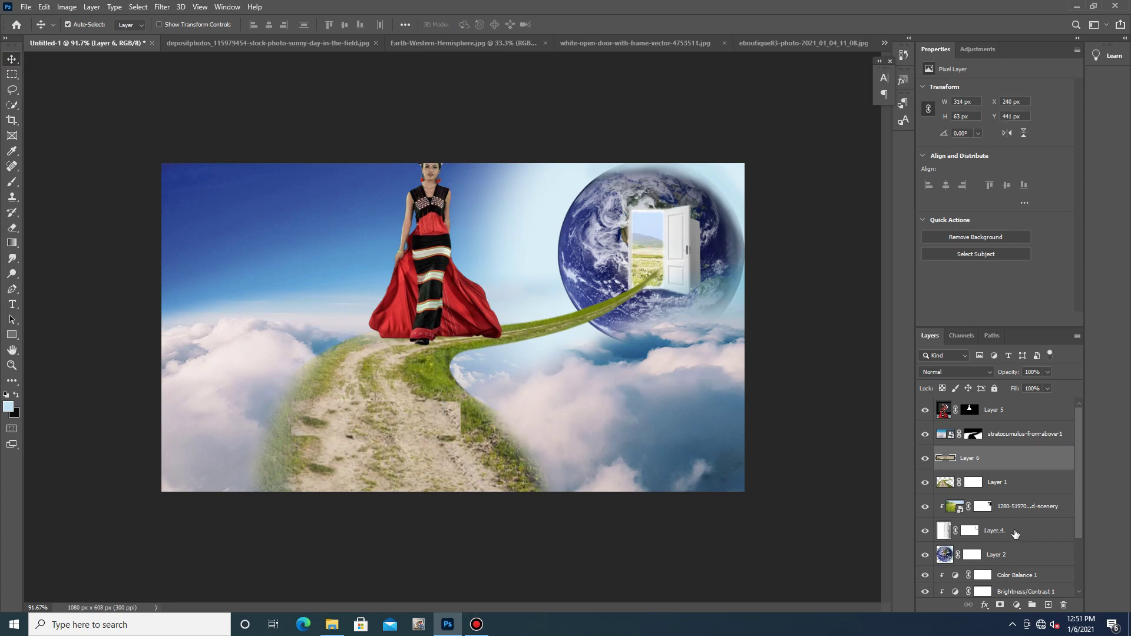
key("ctrl+t")
right_click(404, 432)
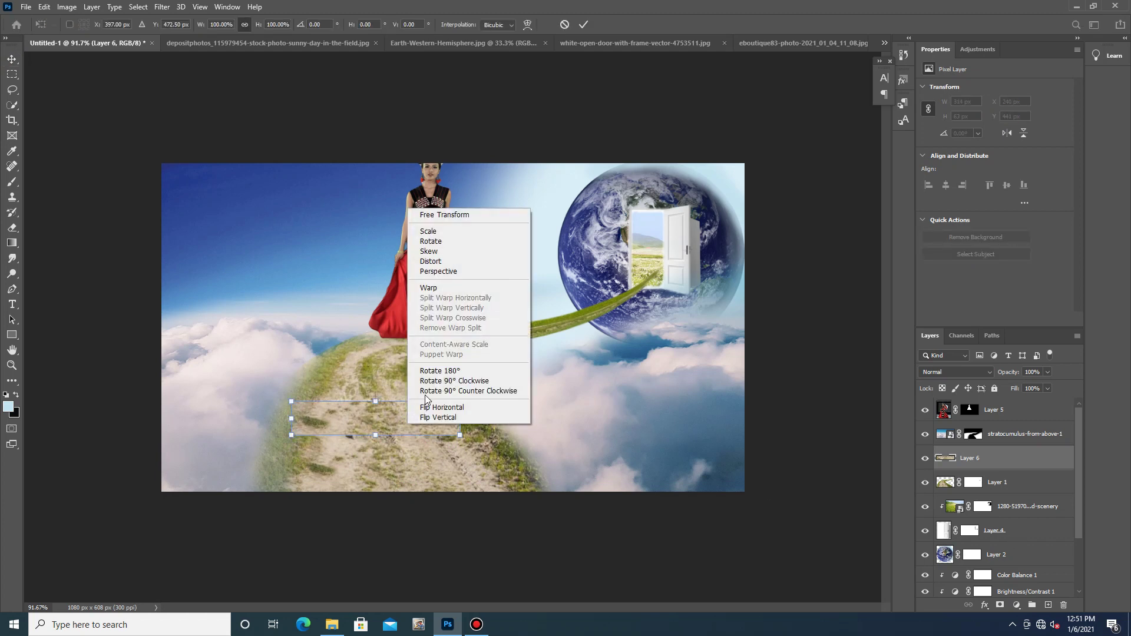
left_click(439, 292)
left_click_drag(460, 406, 431, 391)
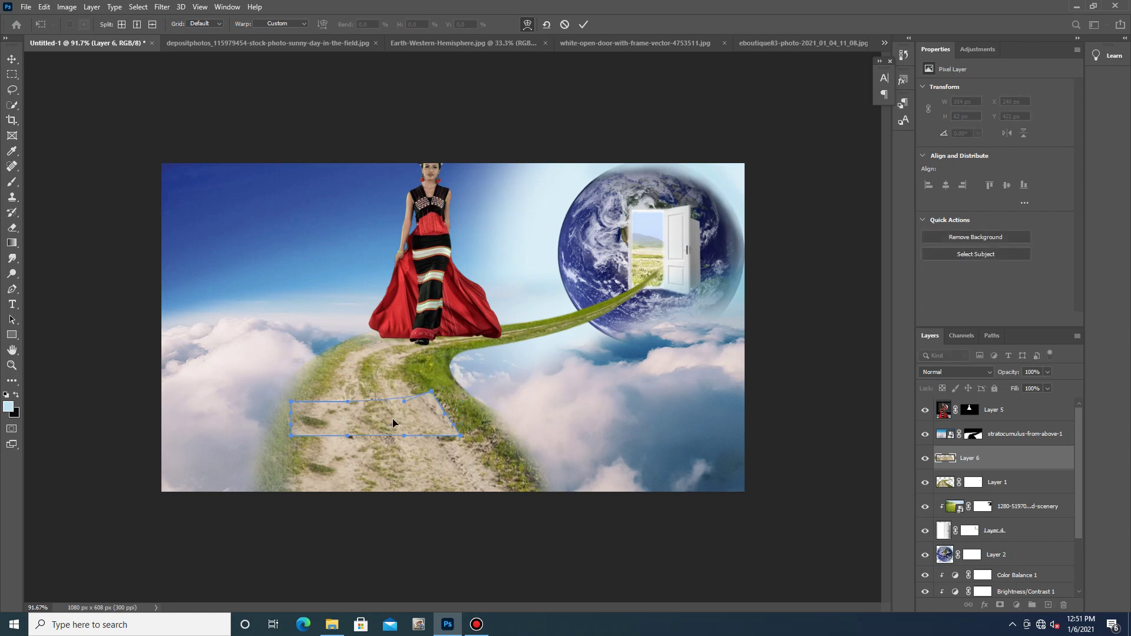
left_click_drag(290, 401, 299, 437)
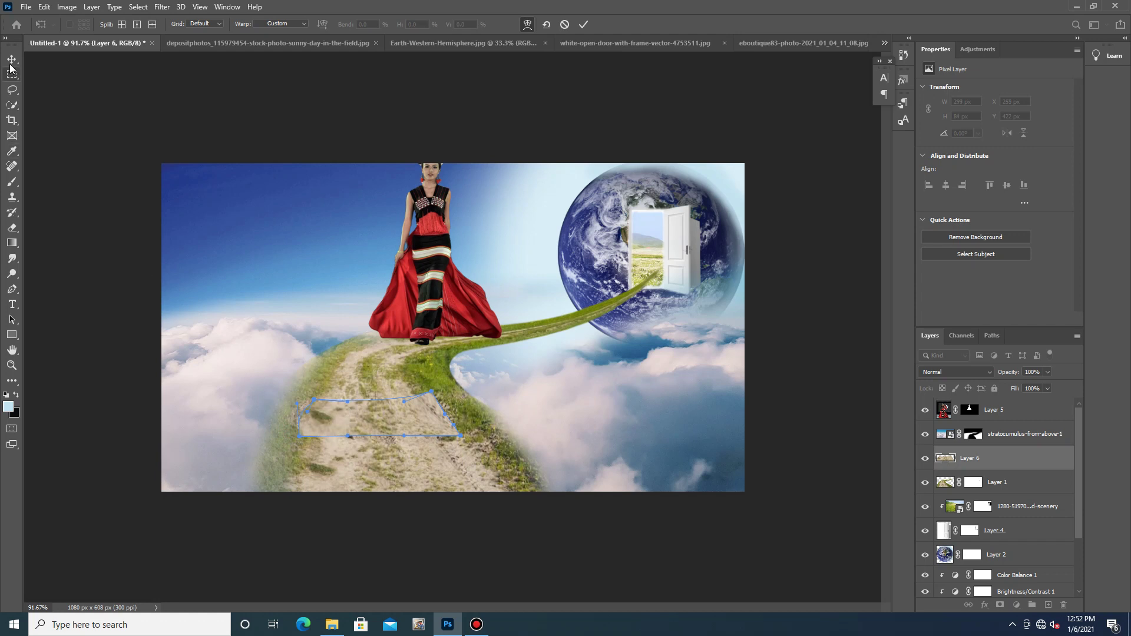
key("Return")
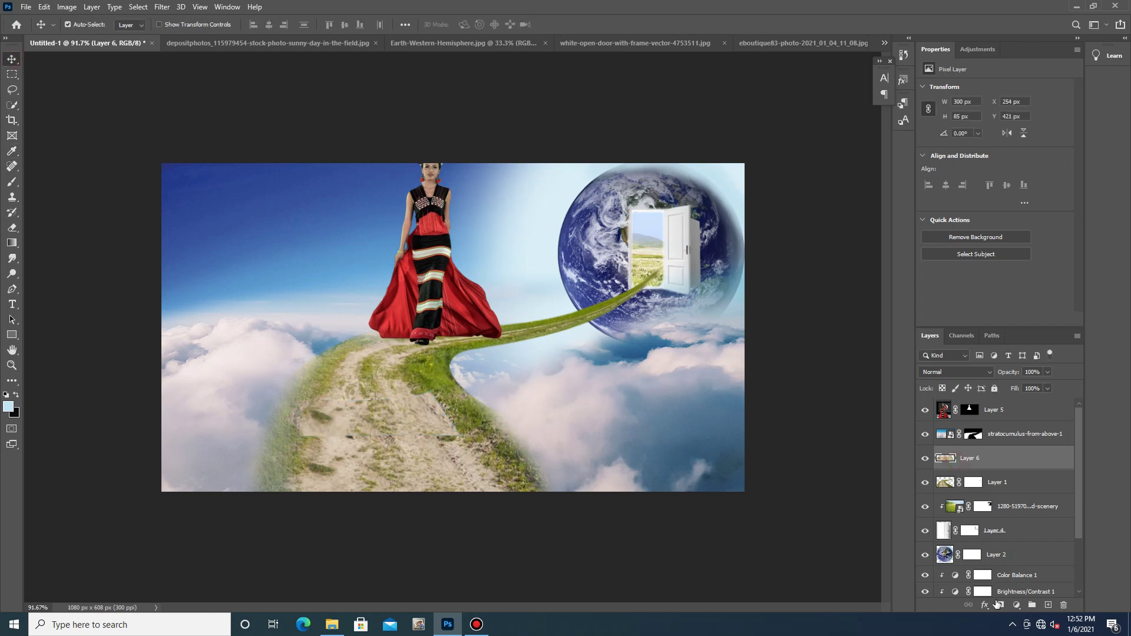
Add a layer mask to the dirt strip and blend its edges into the road with a soft 31 px black brush.
left_click(998, 604)
key("b")
left_click(85, 25)
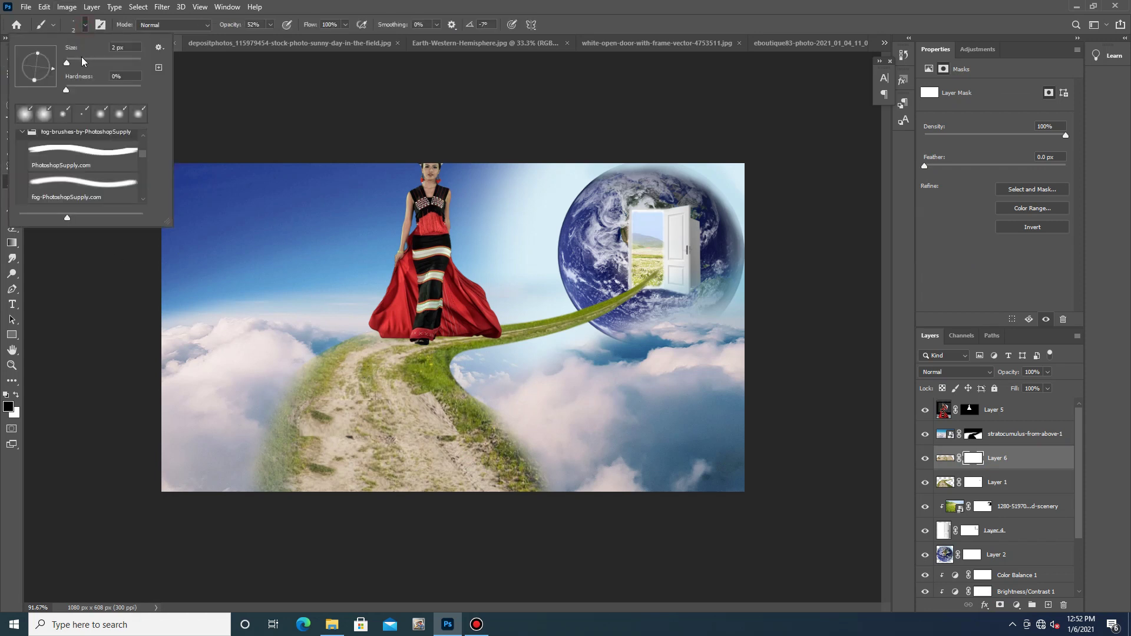
left_click(440, 391)
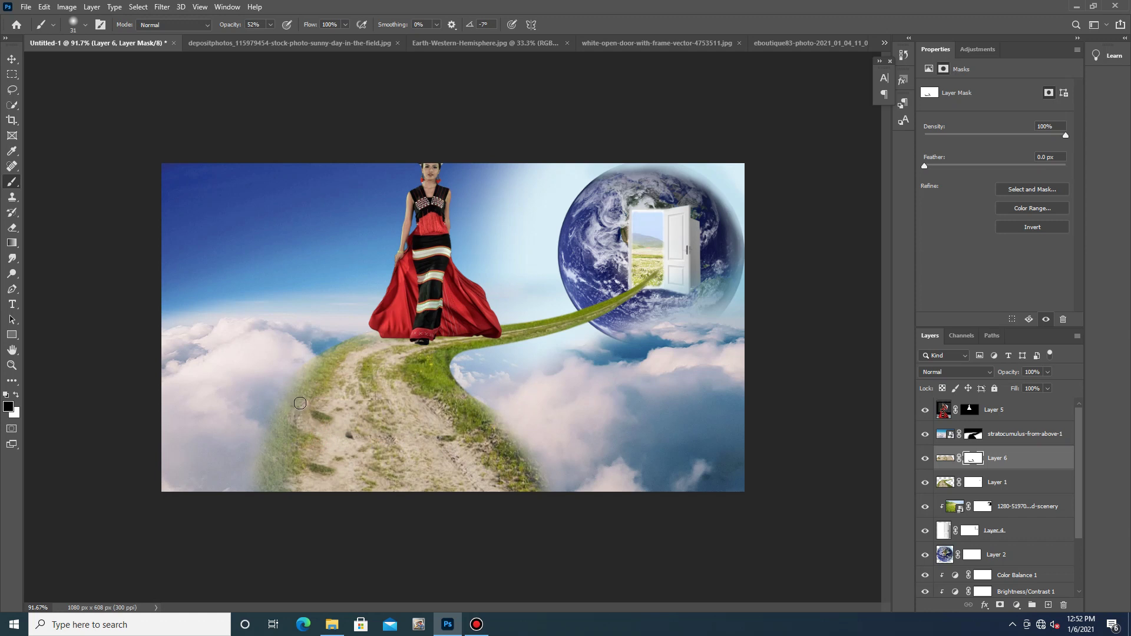
Move the woman down onto the wide foreground part of the road so her whole figure is inside the canvas.
left_click(13, 58)
left_click_drag(437, 225, 387, 331)
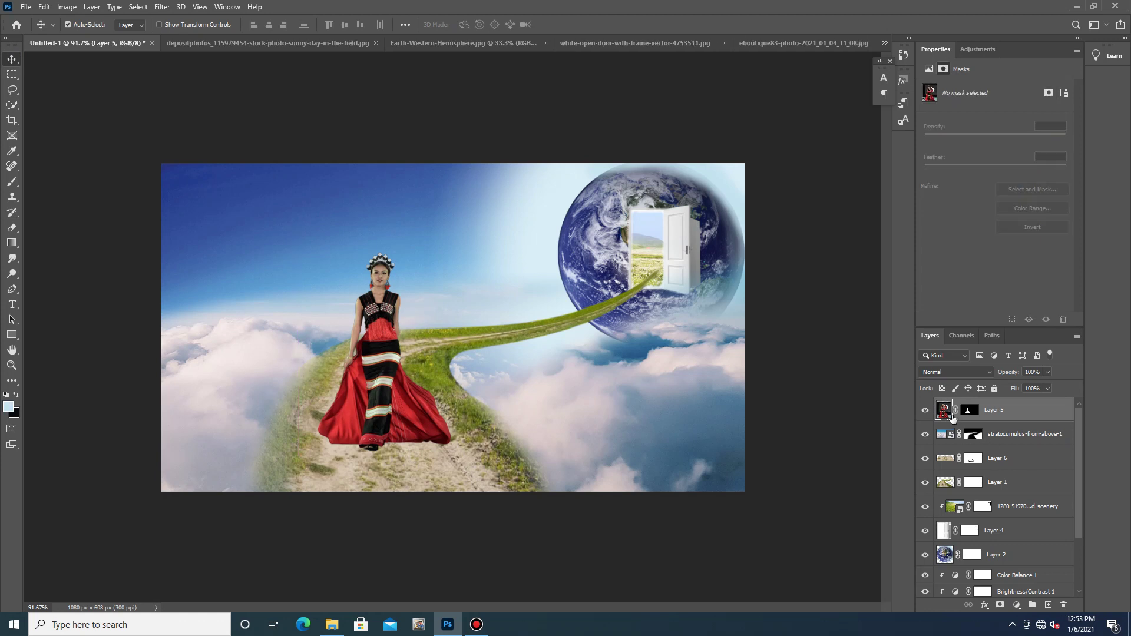
left_click(945, 412)
Paint black on Layer 5's mask along both sides of the dress hem to soften its lower edges into the road.
scroll(475, 489, "up", 5)
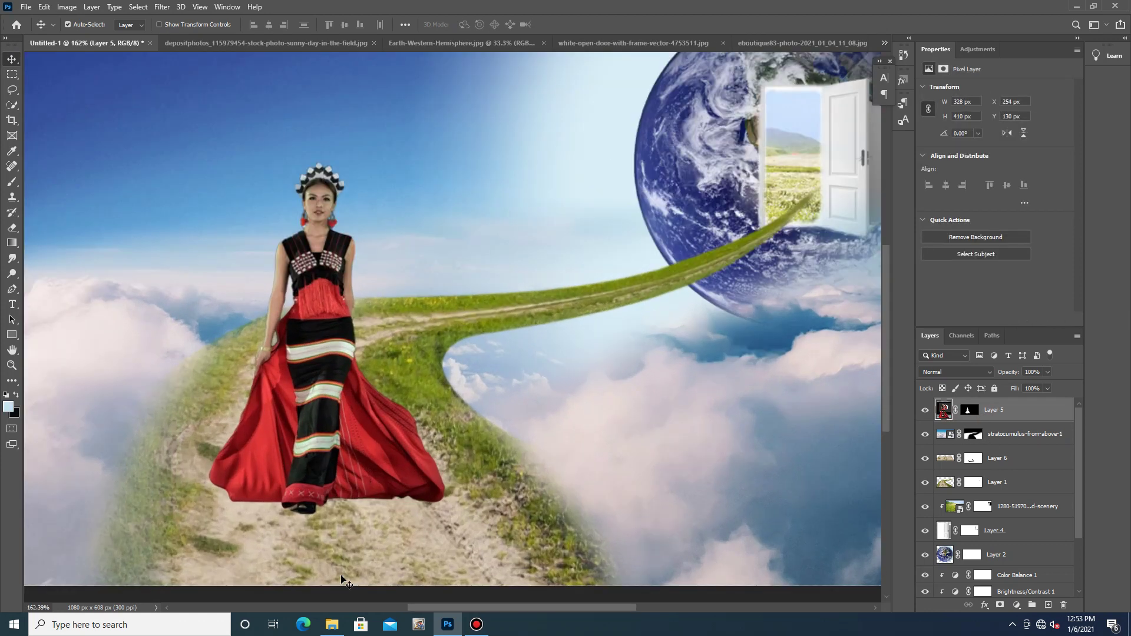
key("b")
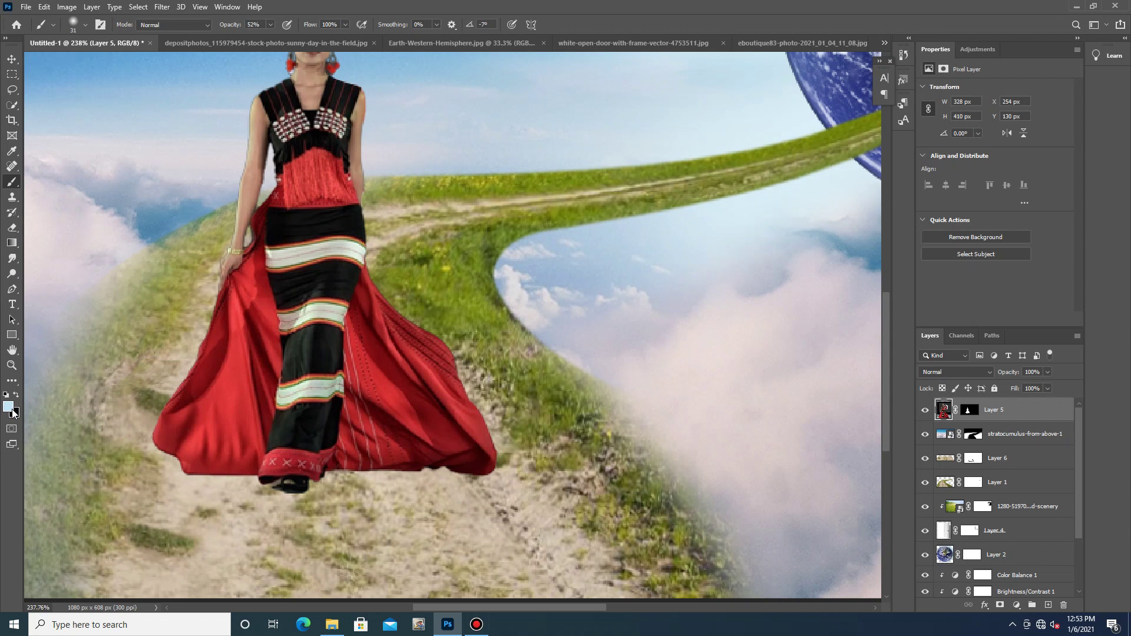
mouse_move(471, 485)
left_mouse_down()
mouse_move(389, 484)
mouse_move(509, 460)
left_mouse_up()
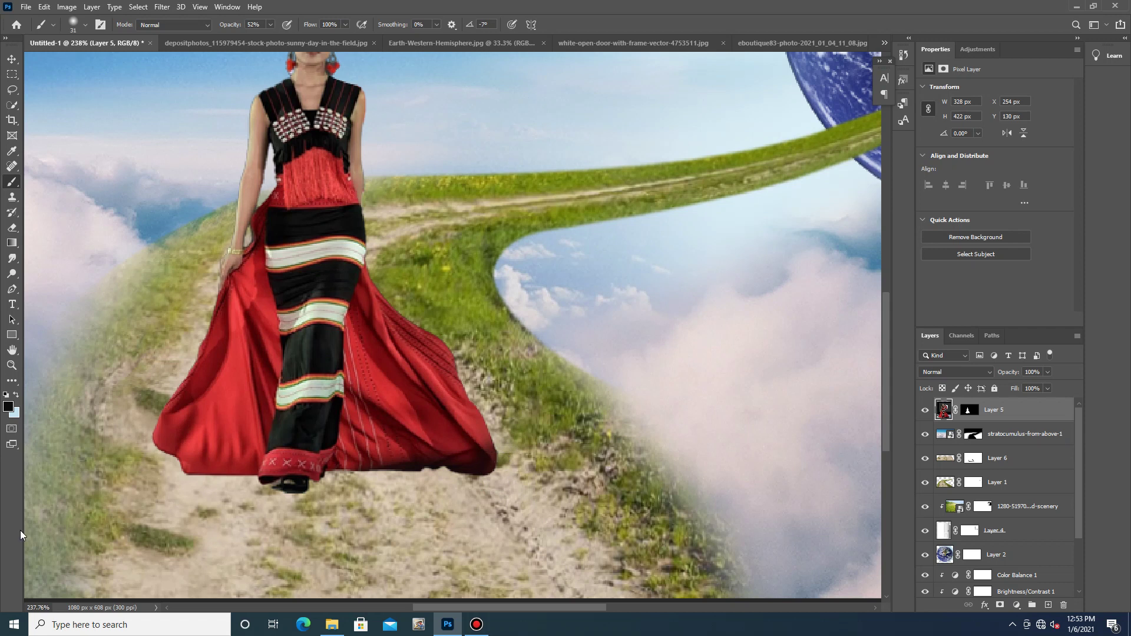
left_click(969, 409)
mouse_move(452, 494)
left_mouse_down()
mouse_move(497, 487)
mouse_move(360, 480)
mouse_move(509, 496)
mouse_move(489, 401)
mouse_move(452, 334)
mouse_move(482, 382)
mouse_move(464, 344)
mouse_move(478, 375)
left_mouse_up()
left_click_drag(452, 330, 470, 351)
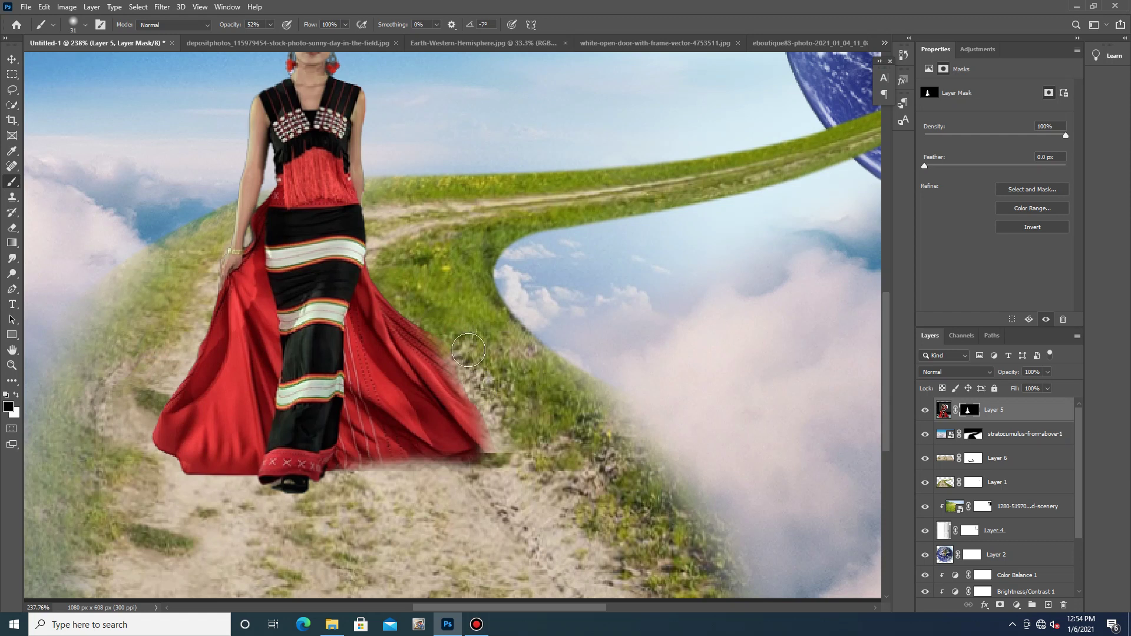
left_click_drag(493, 400, 465, 347)
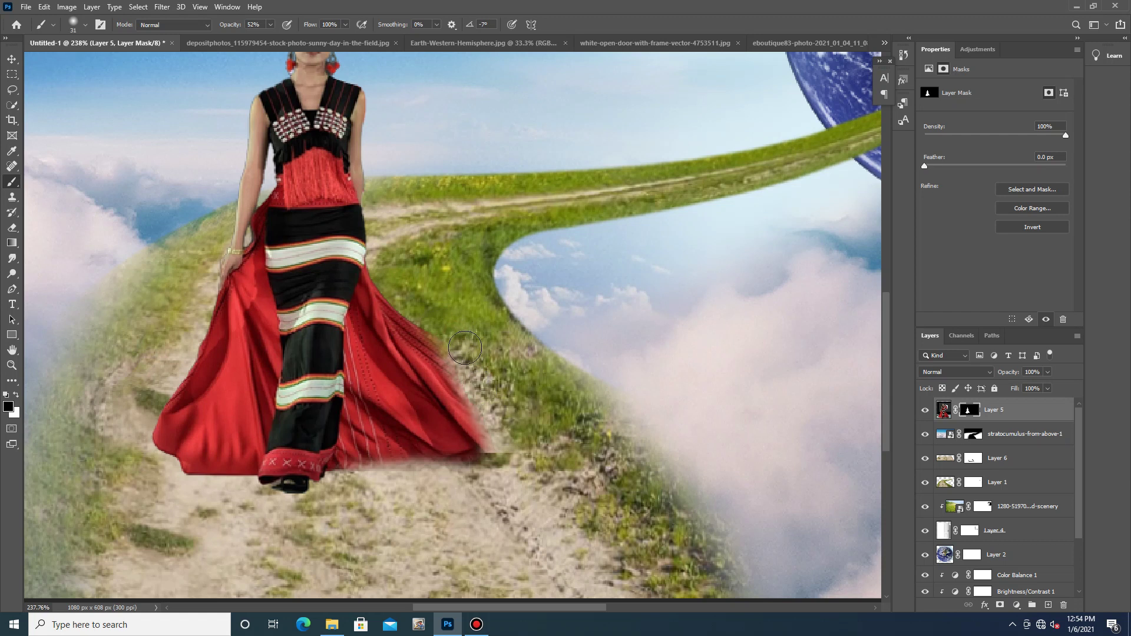
mouse_move(200, 492)
left_mouse_down()
mouse_move(165, 462)
mouse_move(235, 488)
mouse_move(185, 478)
mouse_move(200, 485)
mouse_move(143, 449)
mouse_move(312, 522)
mouse_move(299, 507)
left_mouse_up()
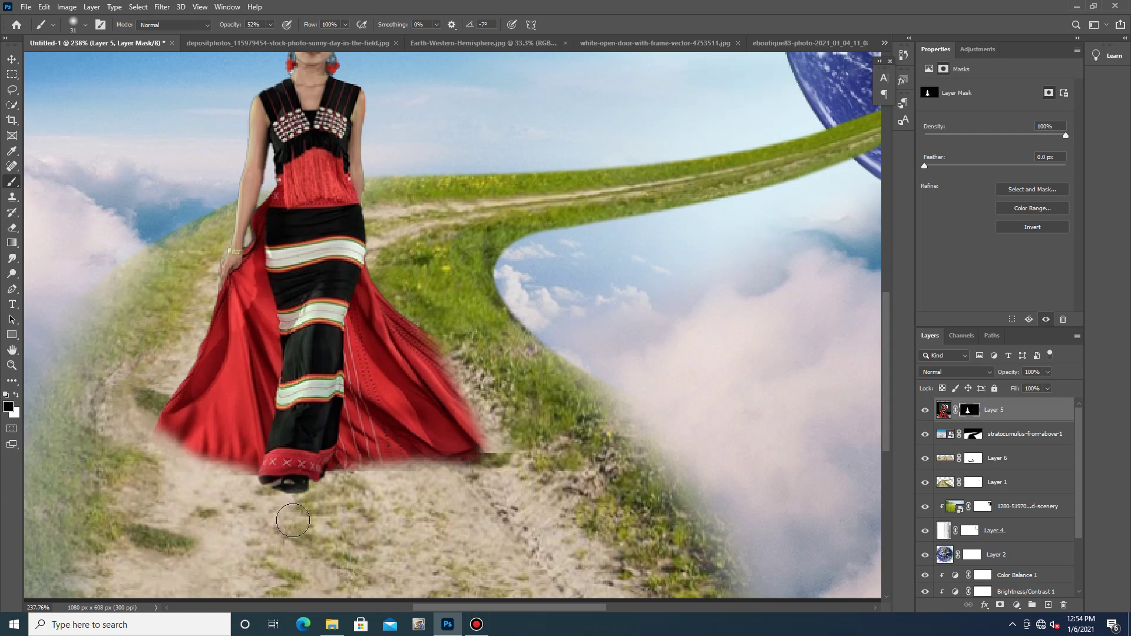
Set the mask paint colours to white and black, and fade the shoes' lower edge into the dirt with black.
left_click(17, 417)
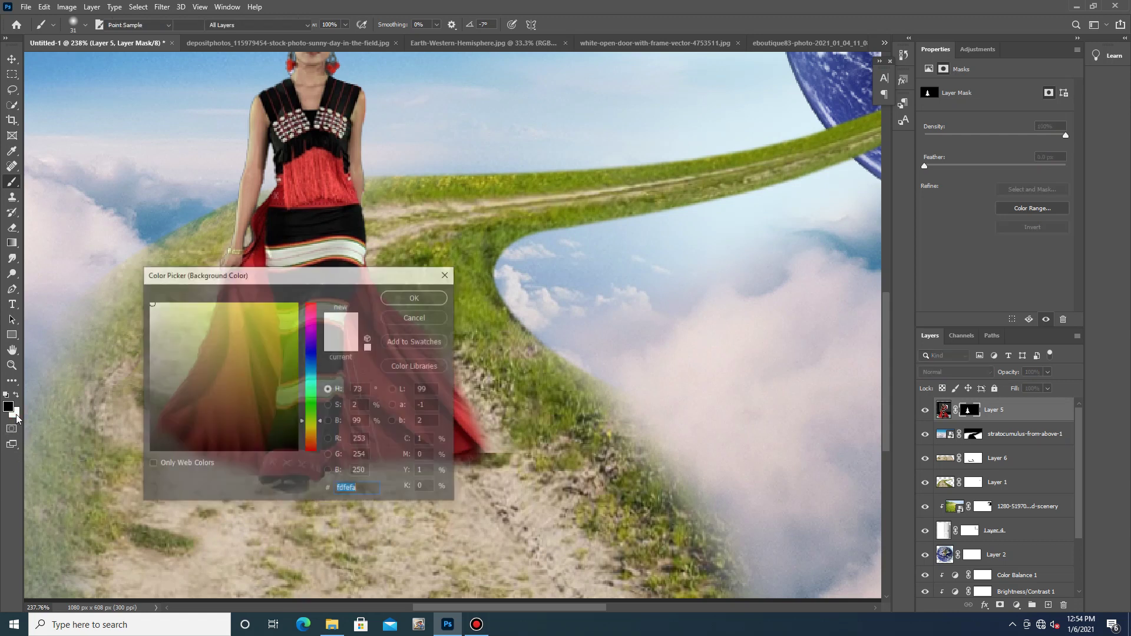
left_click(447, 274)
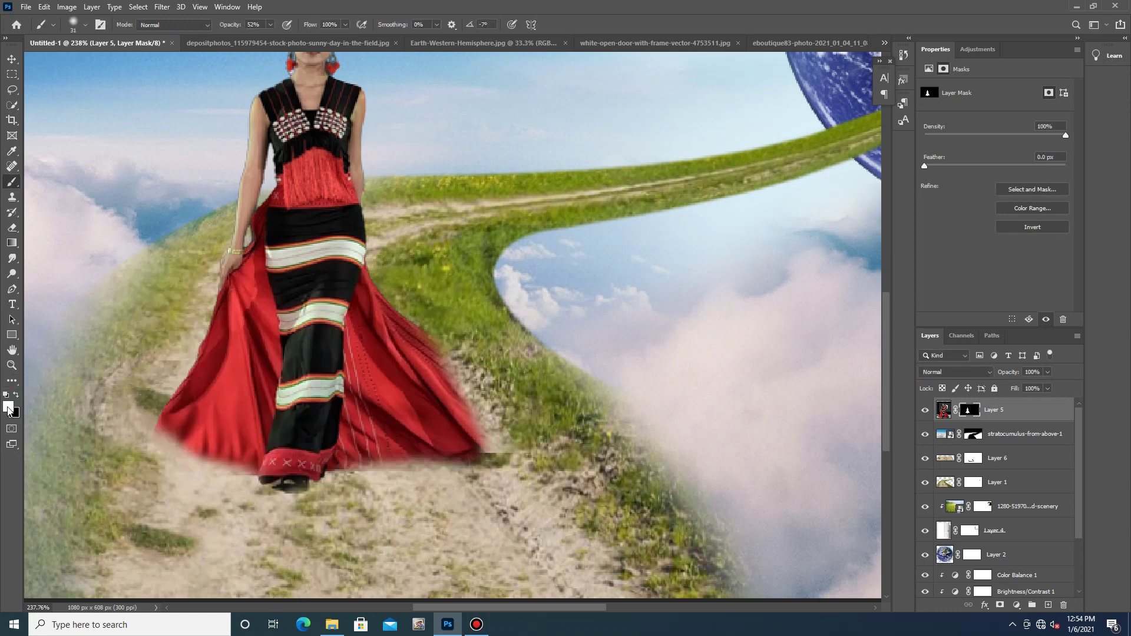
left_click(8, 407)
left_click(142, 305)
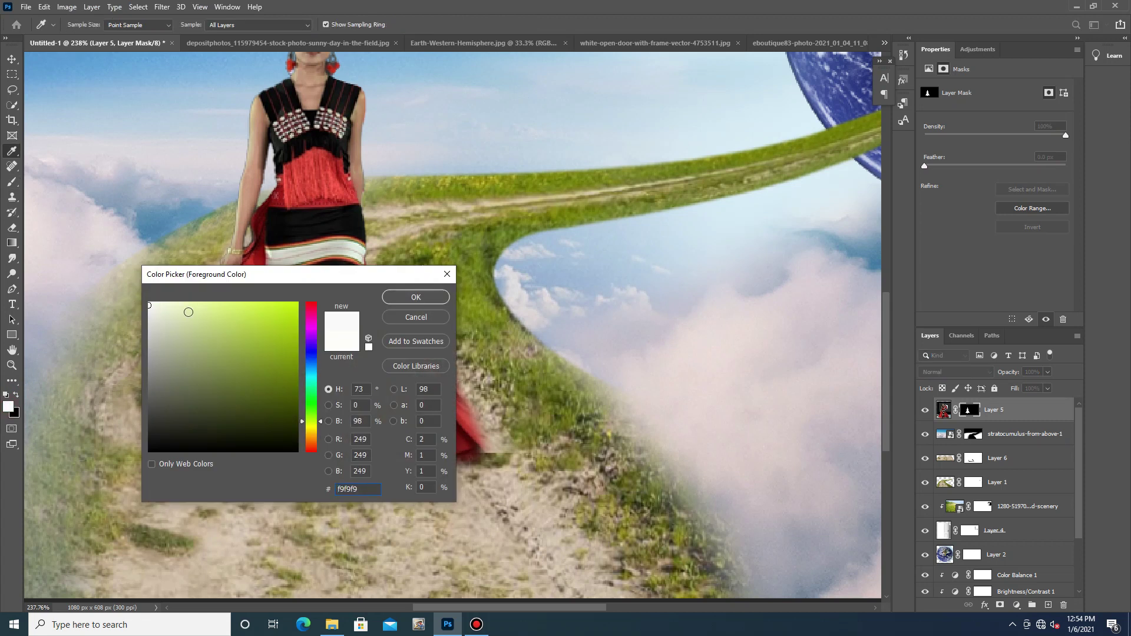
left_click(416, 297)
left_click(16, 394)
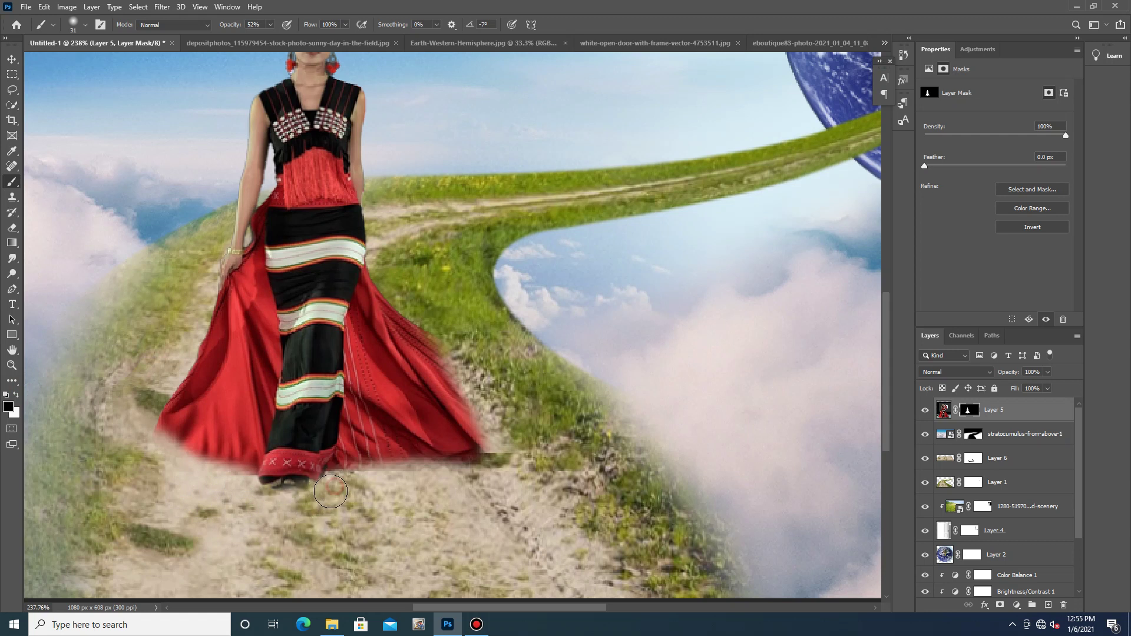
Reduce the brush to 25% opacity and 85% flow and partly restore the dress hem's outer corners in white on Layer 5's mask.
left_click(16, 394)
left_click_drag(267, 20, 253, 37)
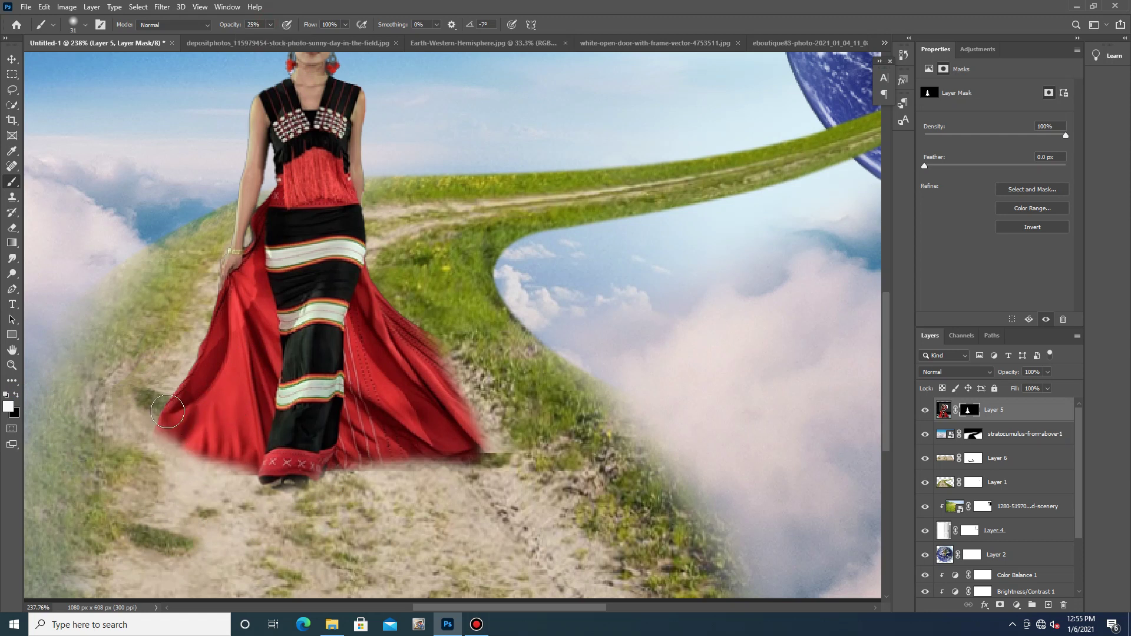
left_click_drag(176, 432, 211, 439)
left_click(345, 24)
left_click(338, 38)
left_click(219, 359)
mouse_move(201, 410)
left_mouse_down()
mouse_move(206, 439)
mouse_move(187, 442)
mouse_move(212, 453)
mouse_move(214, 396)
mouse_move(225, 437)
mouse_move(194, 442)
mouse_move(255, 456)
mouse_move(202, 449)
mouse_move(144, 408)
mouse_move(226, 417)
mouse_move(132, 419)
left_mouse_up()
key("ctrl+z")
mouse_move(202, 441)
left_mouse_down()
mouse_move(246, 456)
mouse_move(213, 455)
left_mouse_up()
mouse_move(403, 444)
left_mouse_down()
mouse_move(379, 452)
mouse_move(480, 448)
mouse_move(425, 354)
mouse_move(477, 437)
mouse_move(445, 434)
mouse_move(454, 427)
left_mouse_up()
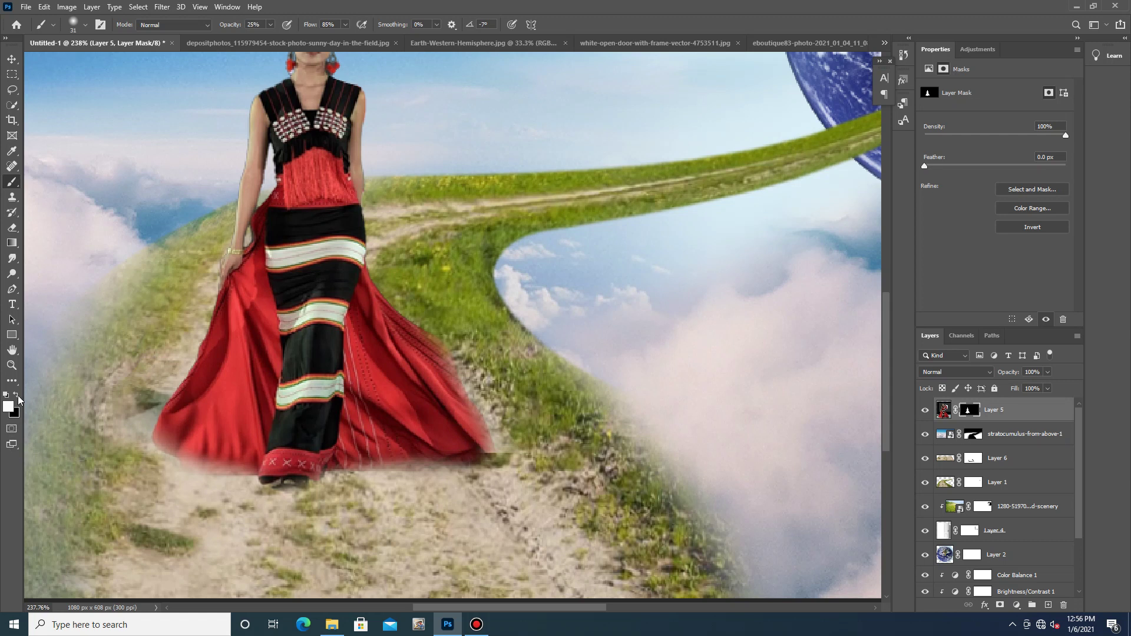
mouse_move(542, 467)
left_mouse_down()
mouse_move(505, 448)
mouse_move(484, 463)
mouse_move(565, 476)
left_mouse_up()
Duplicate the woman's layer, rotate the copy to about -116.44° and lay it across the road from her feet as a cast shadow.
scroll(565, 476, "down", 6)
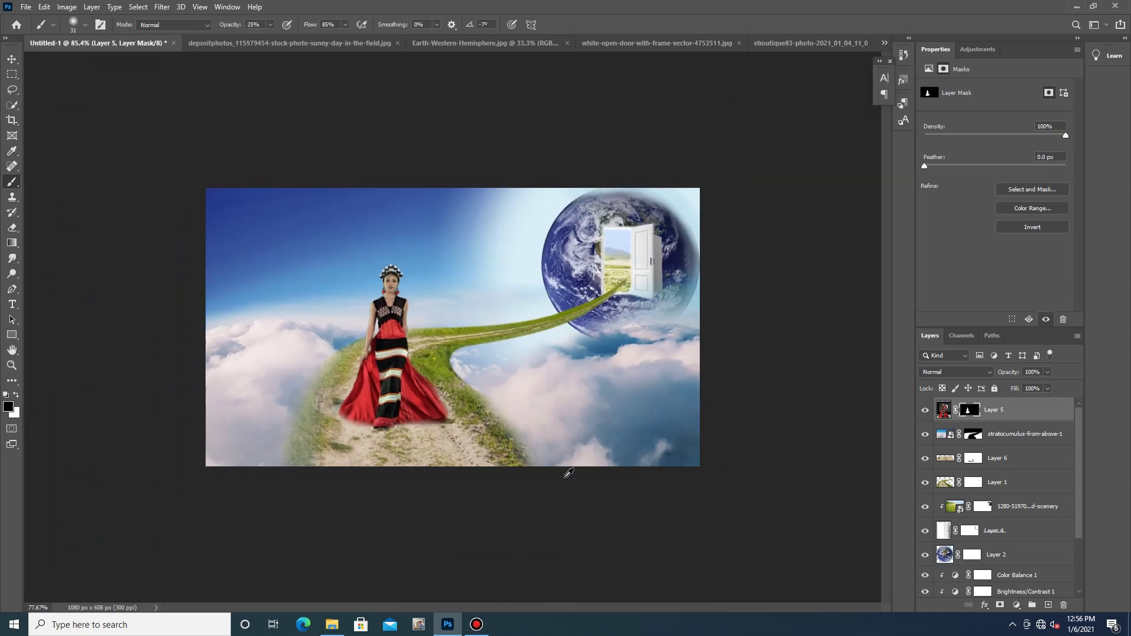
scroll(512, 377, "down", 2)
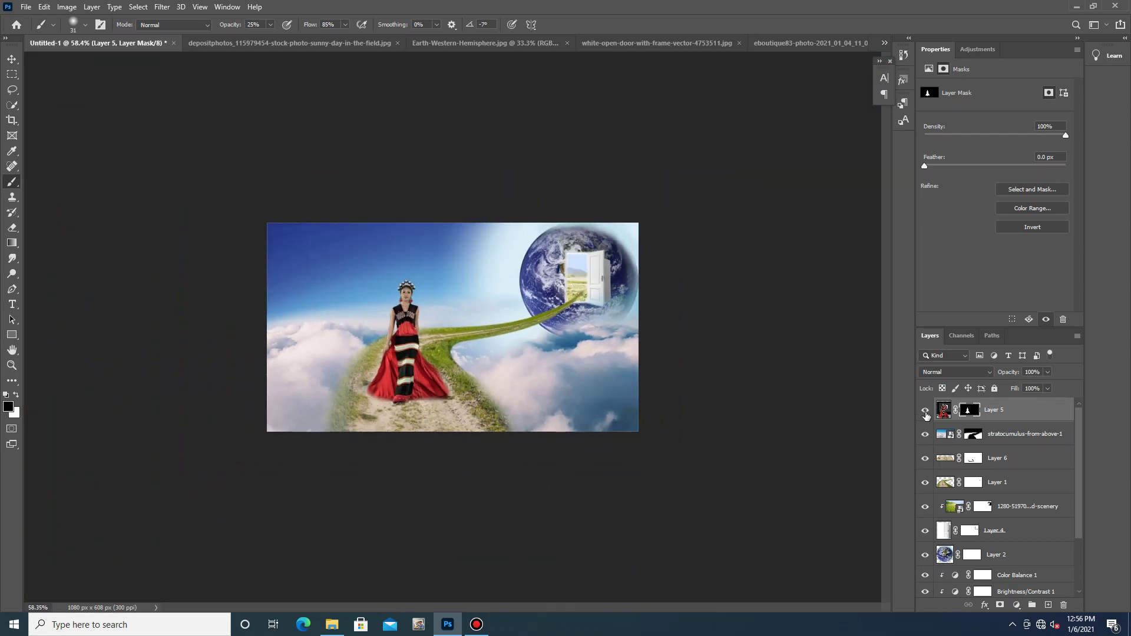
key("ctrl+j")
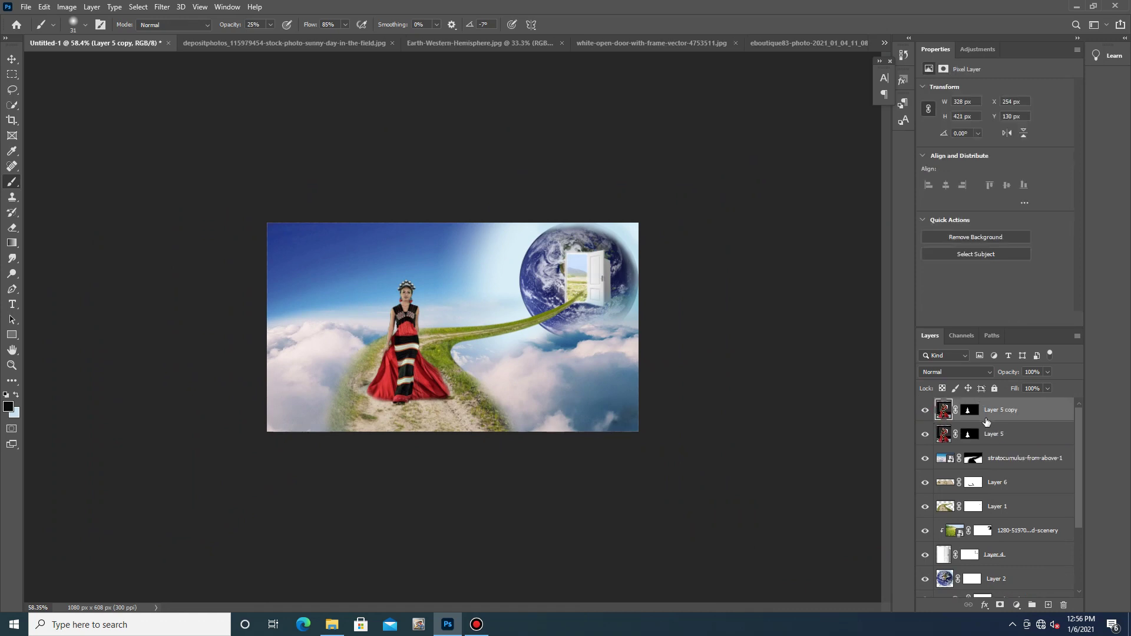
key("ctrl+t")
left_click_drag(479, 413, 415, 170)
left_click_drag(431, 349, 392, 418)
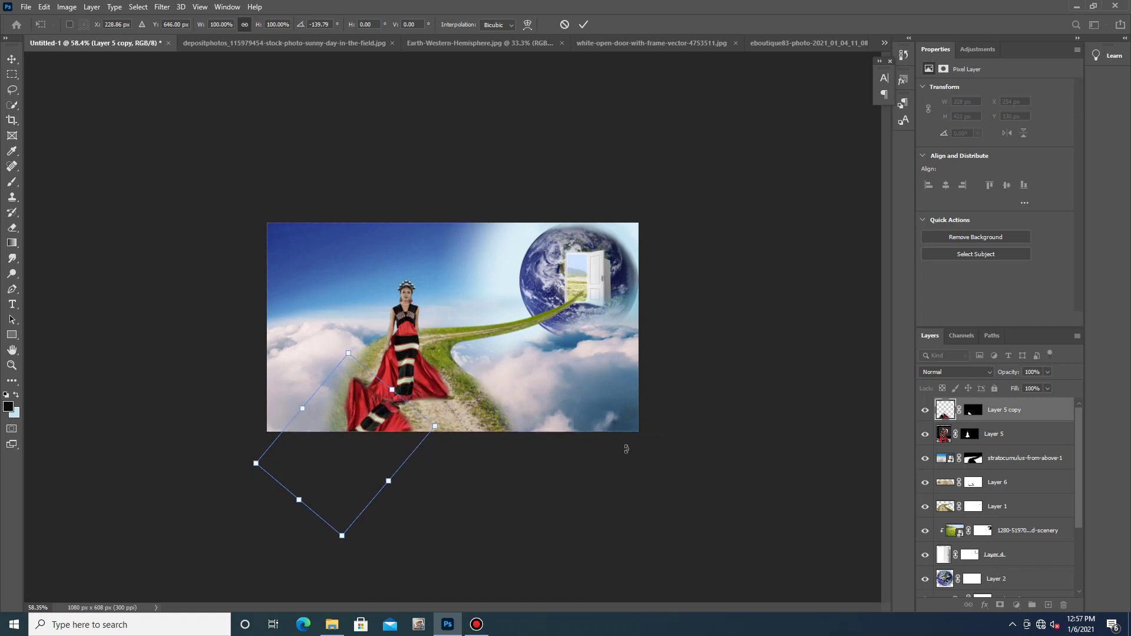
left_click_drag(380, 422, 385, 425)
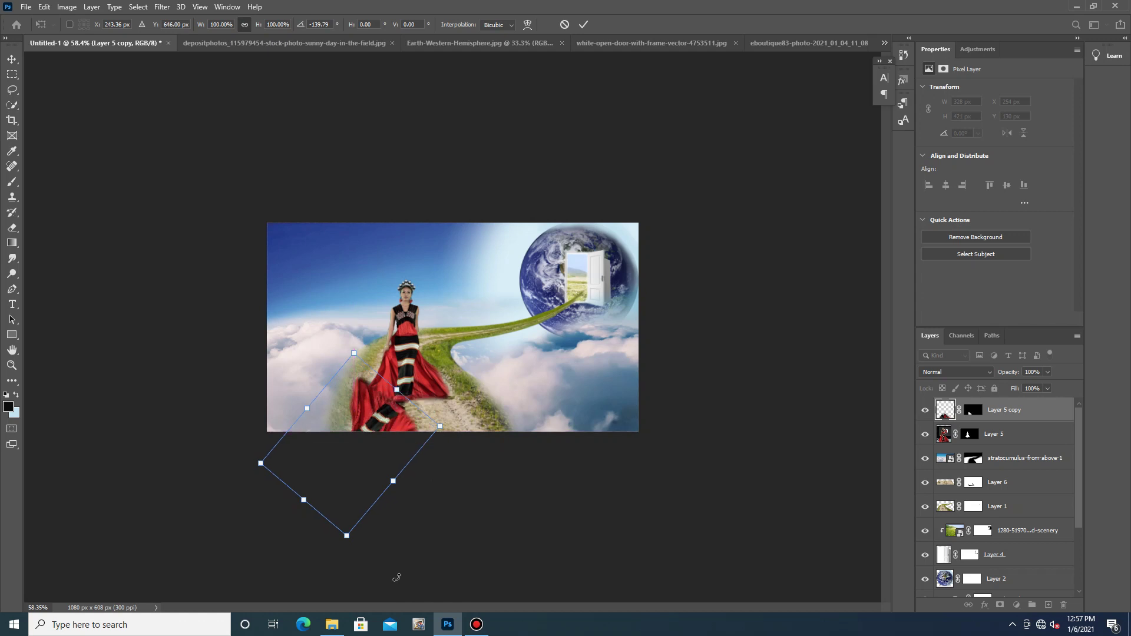
left_click_drag(369, 545, 350, 531)
left_click_drag(384, 432, 369, 413)
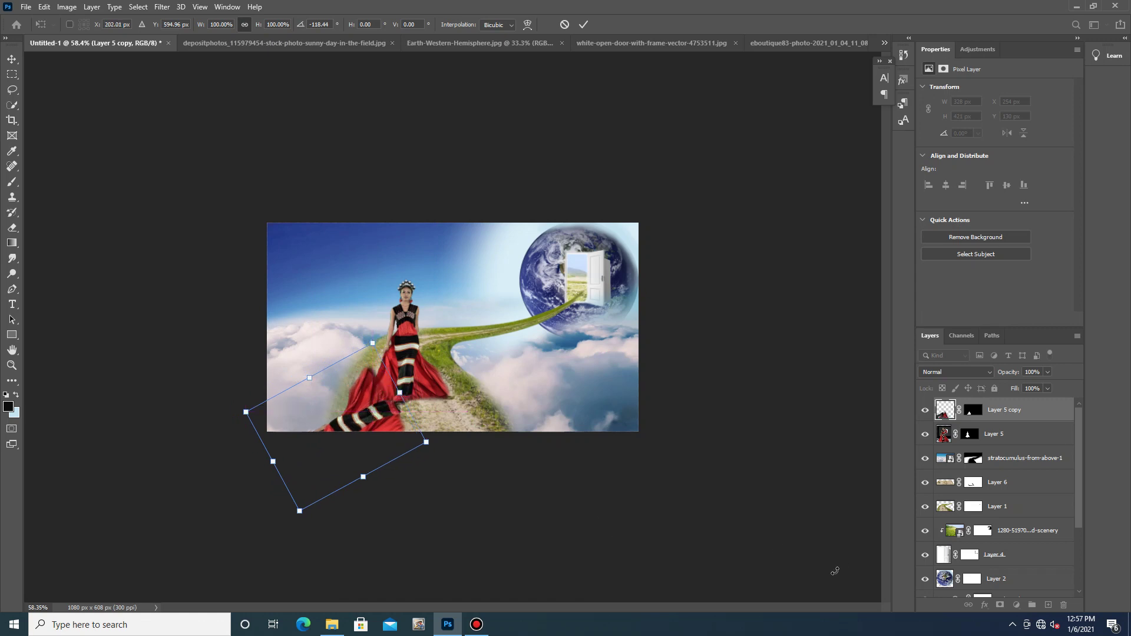
Lower the rotated copy's layer opacity to 15% and apply its transform.
left_click(1048, 372)
left_click_drag(1051, 390, 999, 408)
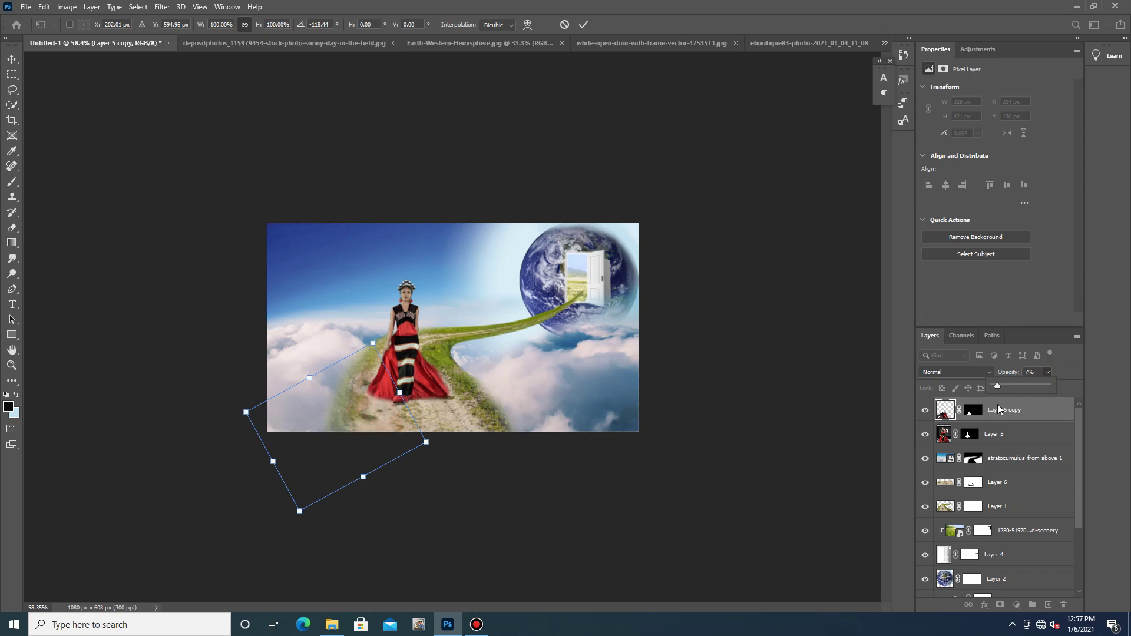
left_click_drag(997, 404, 1003, 404)
left_click(949, 418)
Clip a Black & White adjustment to the shadow copy with Reds, Yellows, Greens, Cyans, Blues and Magentas all at -200.
left_click(1016, 605)
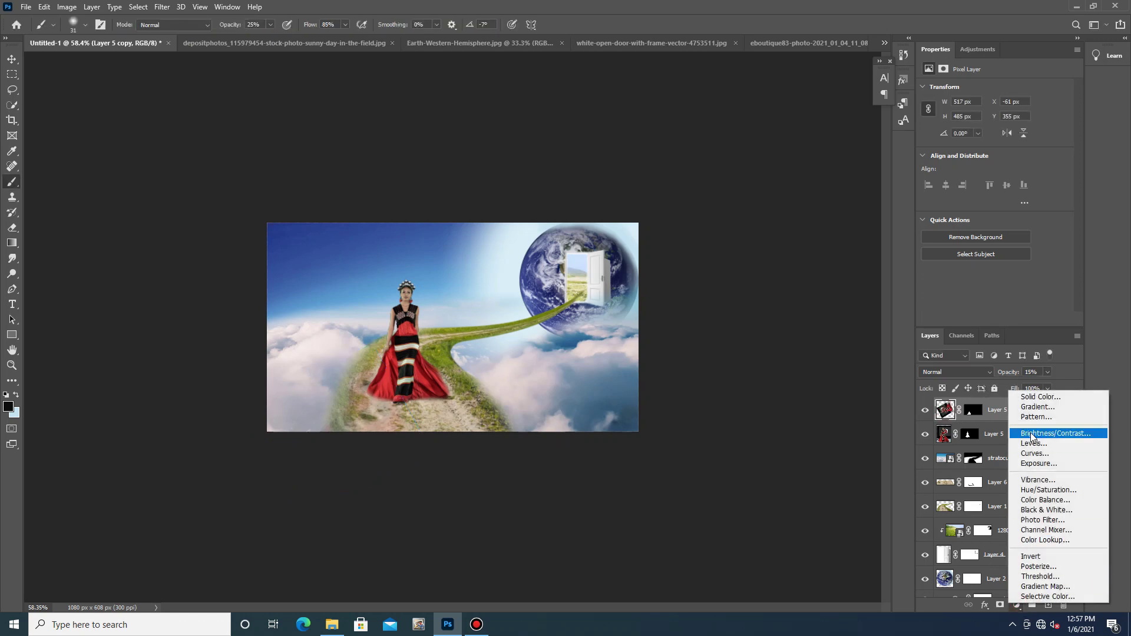
left_click(1046, 510)
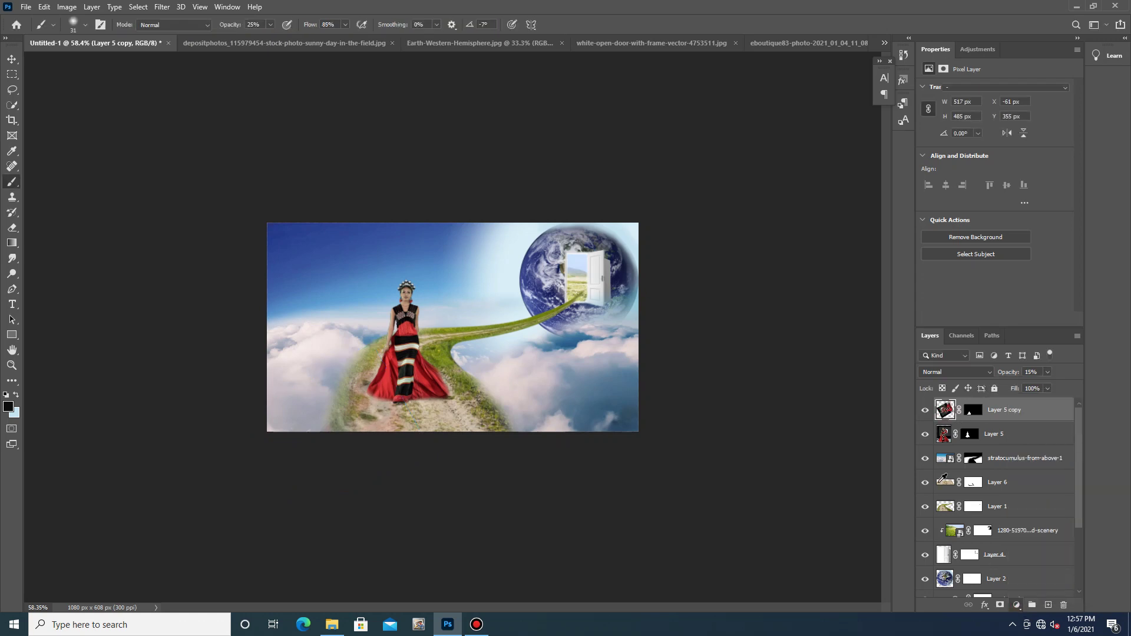
left_click(994, 319)
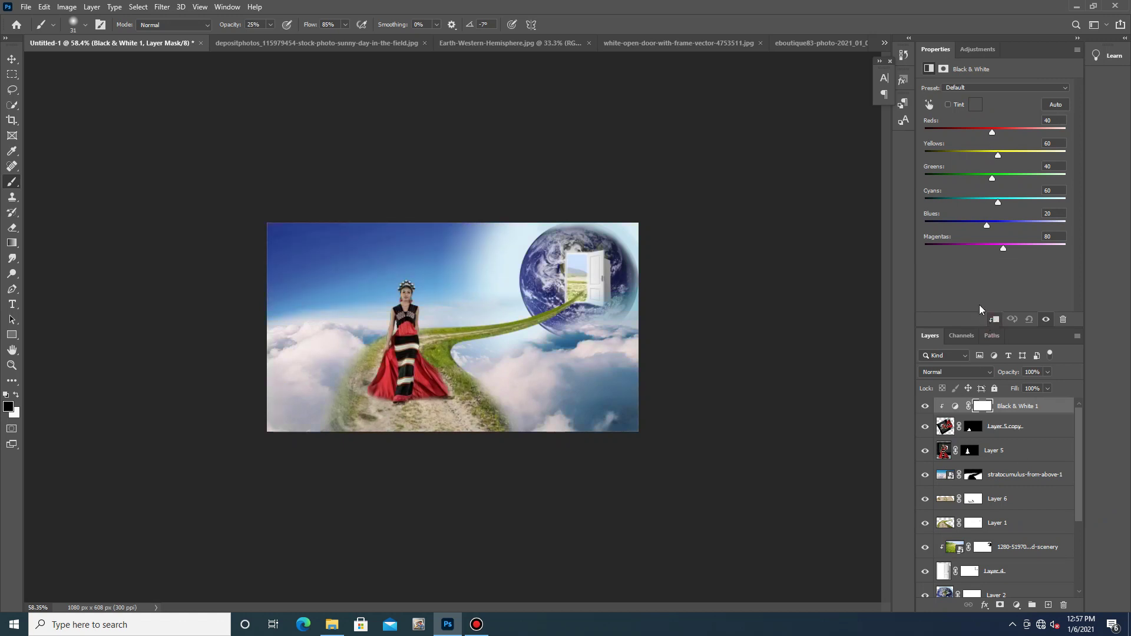
left_click_drag(993, 133, 969, 137)
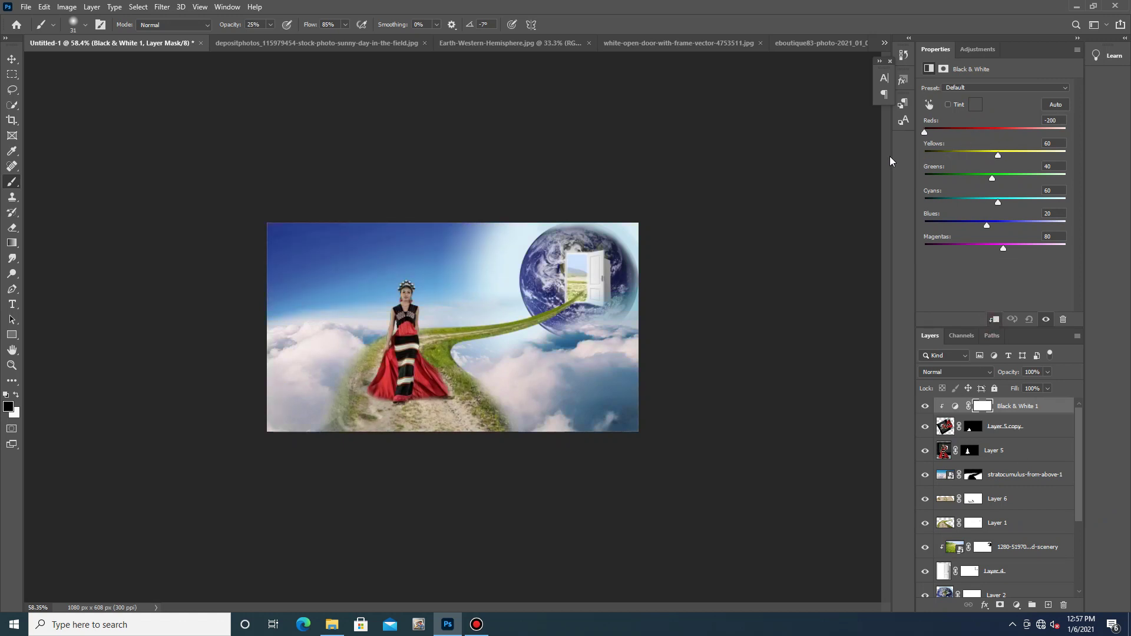
left_click_drag(998, 156, 923, 168)
left_click_drag(989, 182, 903, 213)
left_click_drag(987, 227, 920, 227)
left_click_drag(1003, 249, 882, 247)
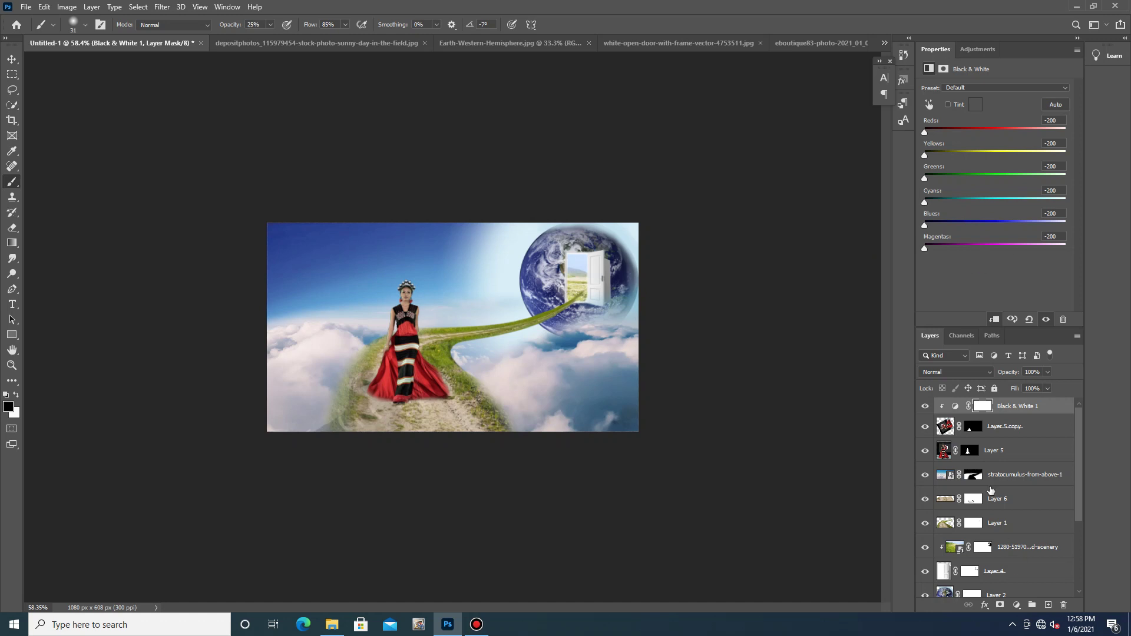
Create a new layer above the adjustment and choose brush 38 at 2500 px from the Free Sunshine Photoshop Brushes set.
left_click(1048, 605)
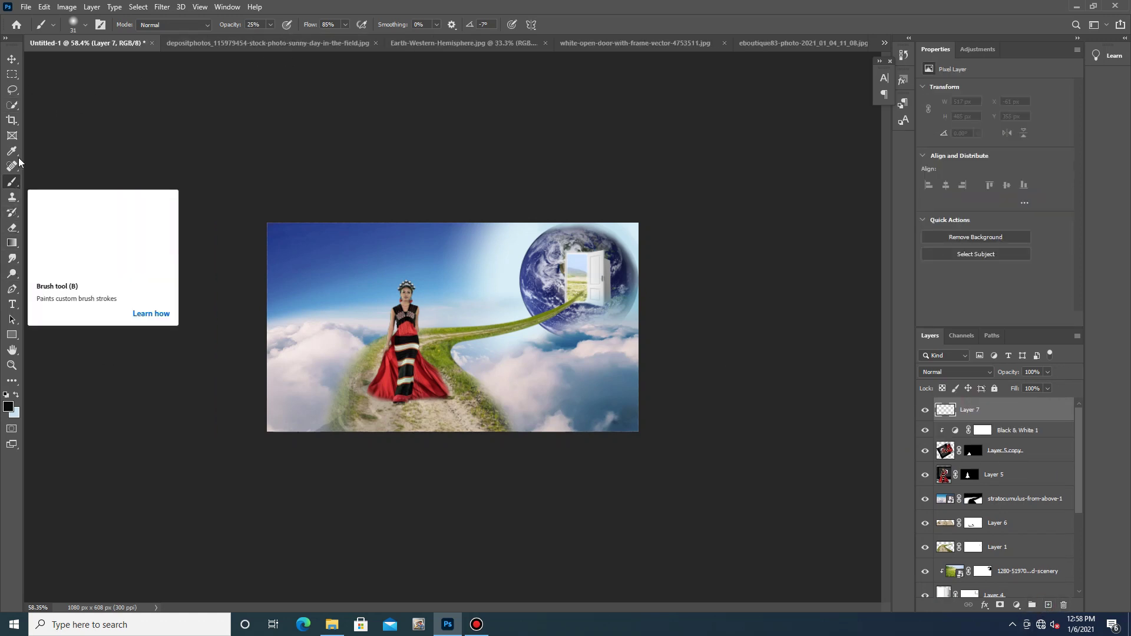
left_click(85, 25)
scroll(105, 169, "down", 2)
scroll(43, 151, "up", 3)
left_click(22, 144)
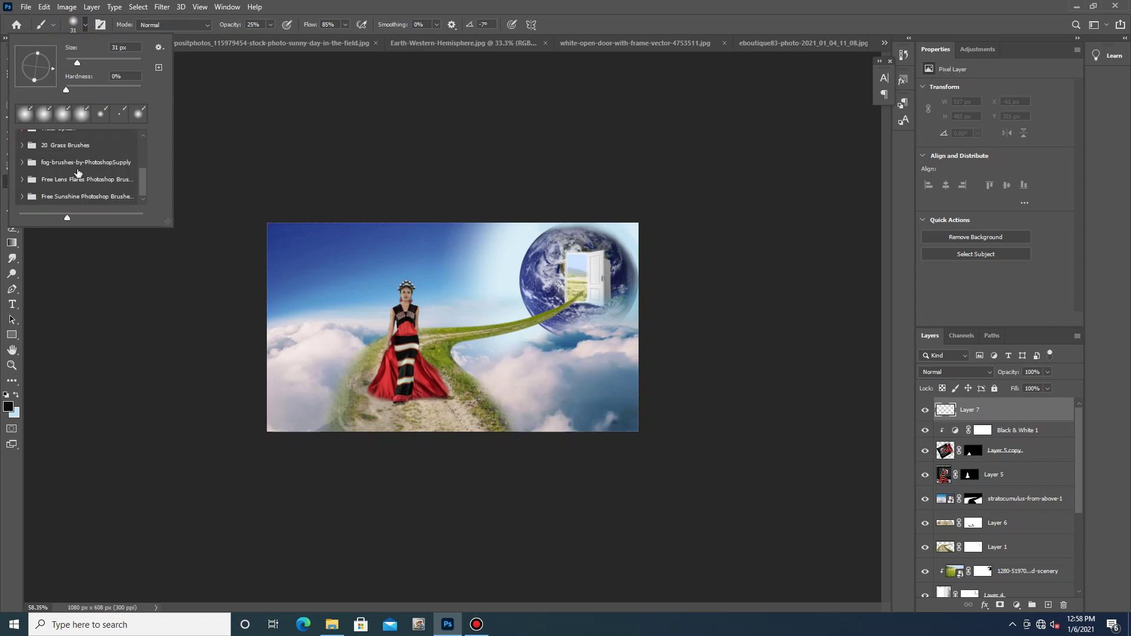
left_click(83, 196)
scroll(85, 187, "down", 10)
scroll(85, 186, "down", 3)
scroll(85, 186, "up", 5)
left_click(84, 186)
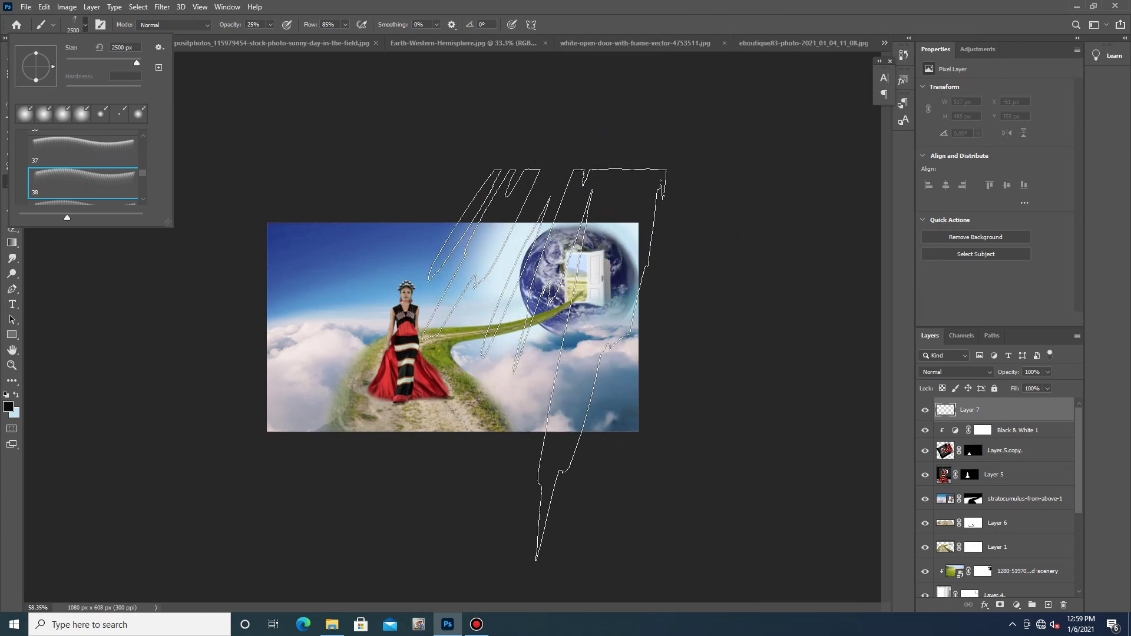
Set the foreground colour to a warm light orange with a hue of about 38° and return to the Brush tool.
left_click(15, 395)
left_click(9, 406)
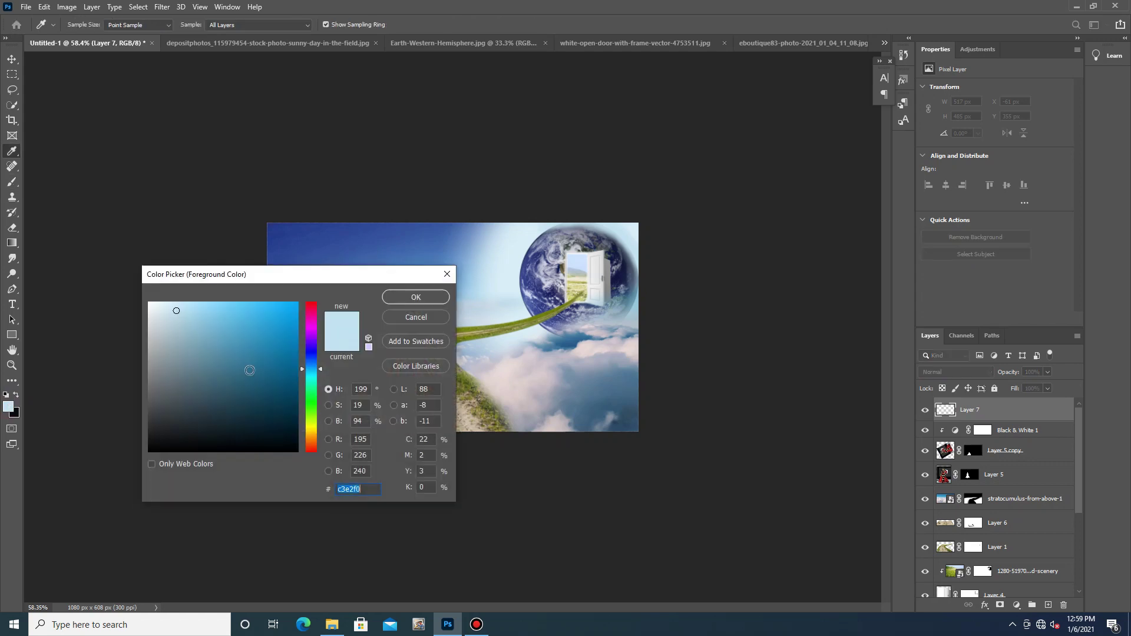
left_click_drag(320, 377, 315, 438)
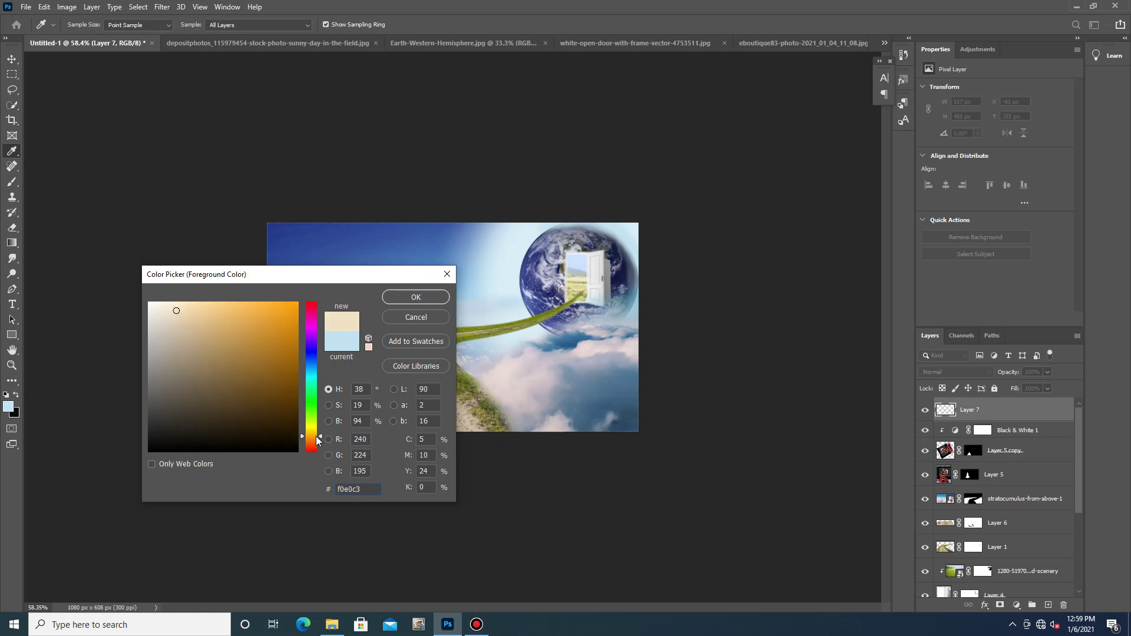
left_click(252, 319)
left_click(416, 297)
key("b")
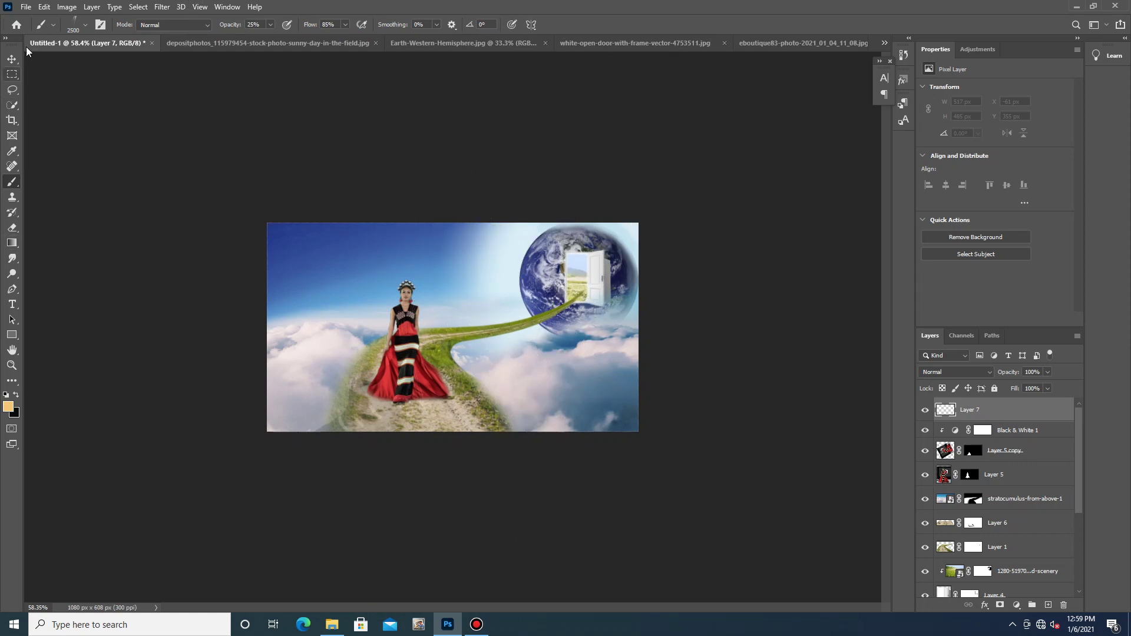
Set the sunshine brush size to 1102 px and paint orange light rays over the Earth and door.
left_click(85, 25)
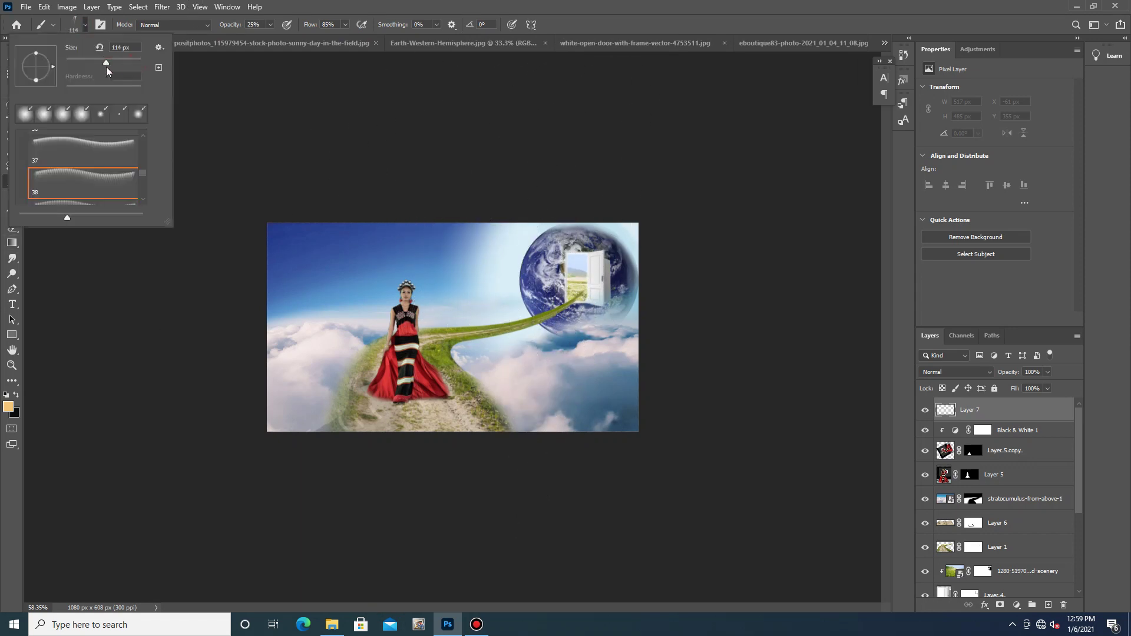
left_click_drag(105, 65, 135, 63)
left_click_drag(134, 63, 138, 66)
left_click_drag(136, 59, 136, 62)
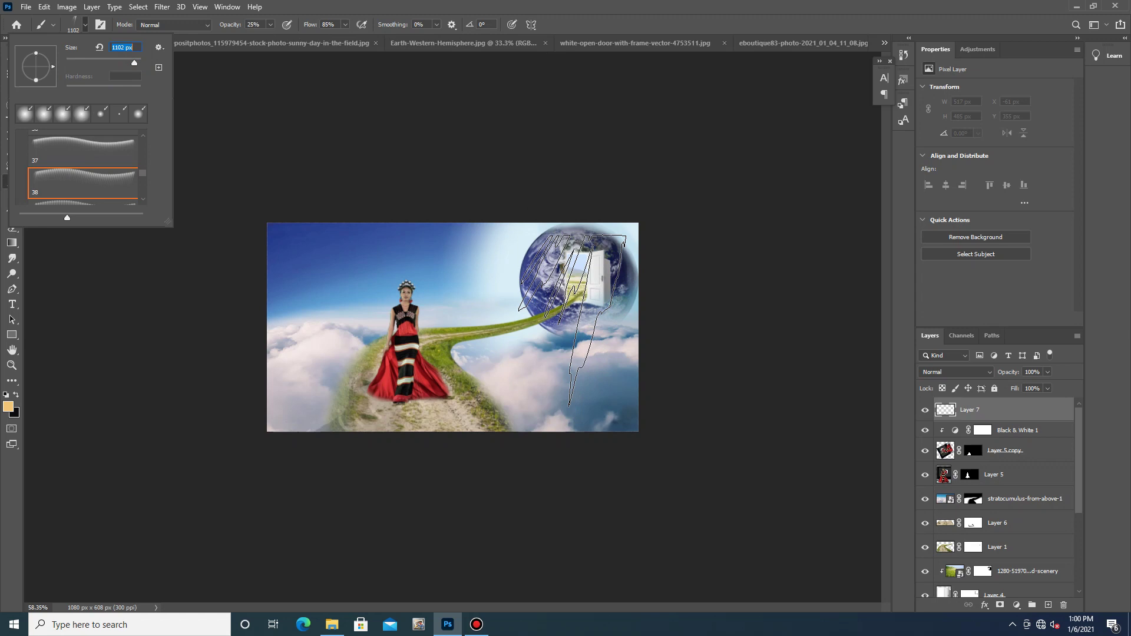
key("Return")
left_click_drag(517, 416, 516, 412)
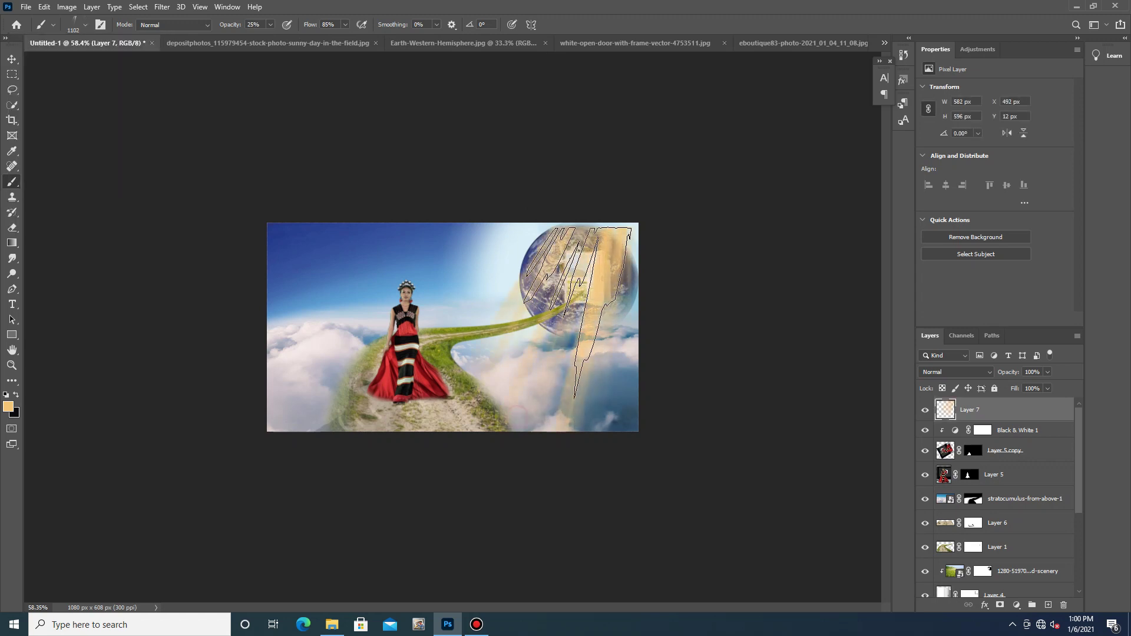
key("ctrl+d")
Transform the light rays to about 1106 × 792 px, slanting them from the upper Earth side down toward the road.
key("ctrl+t")
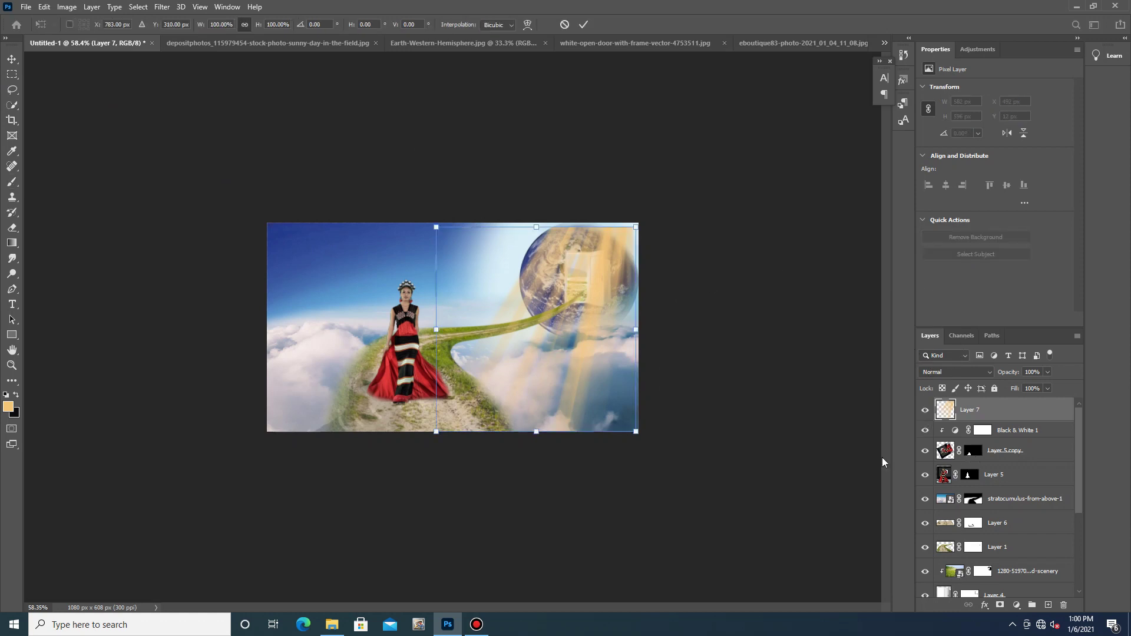
left_click_drag(674, 230, 706, 310)
left_click_drag(614, 316, 634, 283)
left_click_drag(595, 411, 622, 518)
left_click_drag(604, 384, 540, 356)
left_click(11, 58)
Clip a Hue/Saturation adjustment to the light rays with Hue +1 and Saturation +100.
left_click(982, 408)
left_click(1016, 605)
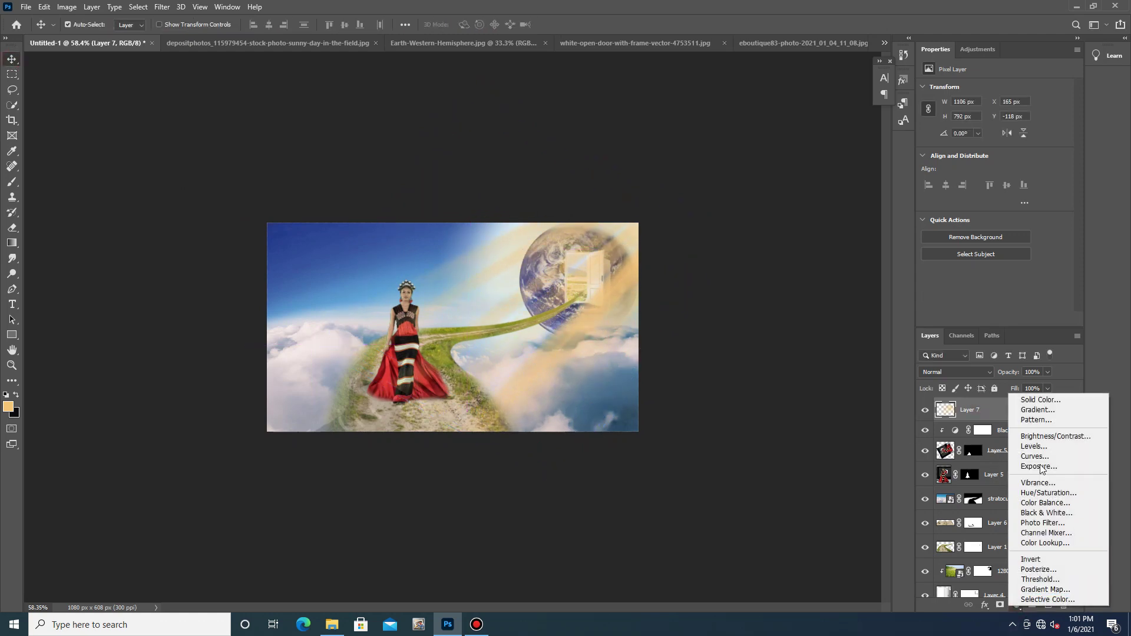
left_click(1028, 494)
left_click_drag(982, 135, 889, 136)
left_click(994, 318)
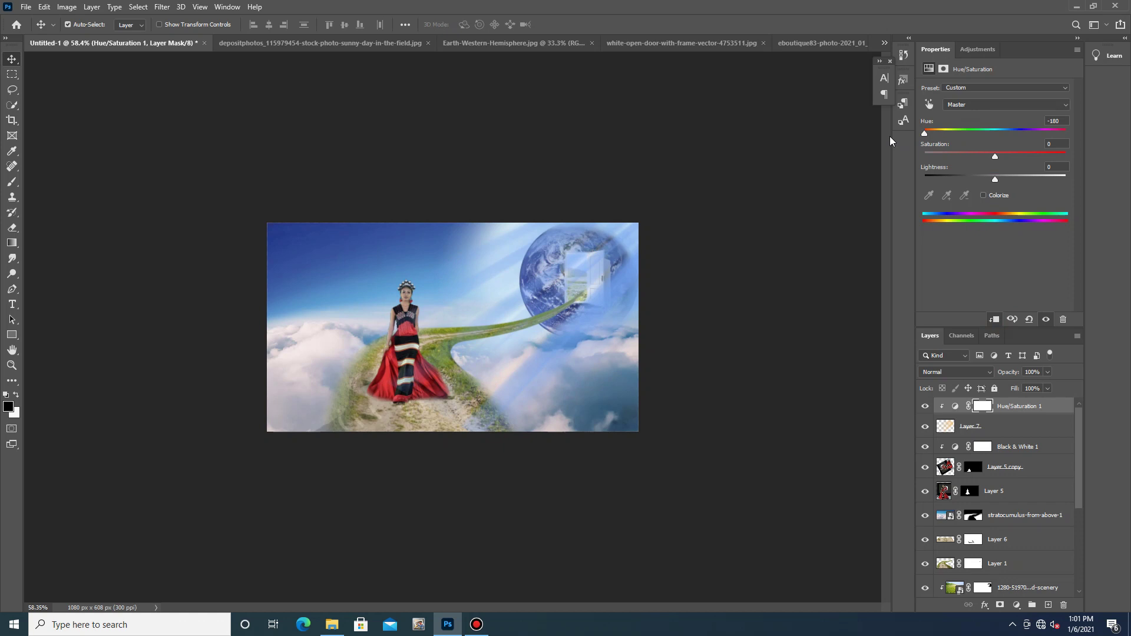
left_click_drag(889, 136, 939, 130)
left_click_drag(994, 155, 1077, 168)
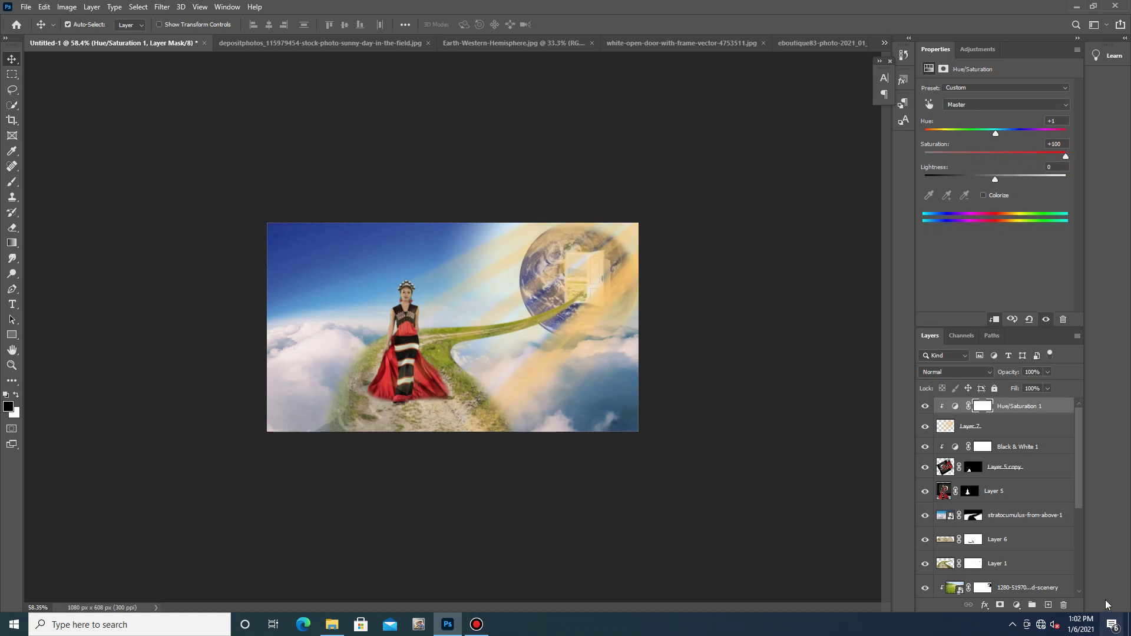
Add a clipped Levels adjustment to the light rays with the black input level at 103.
left_click(1016, 605)
left_click(1034, 446)
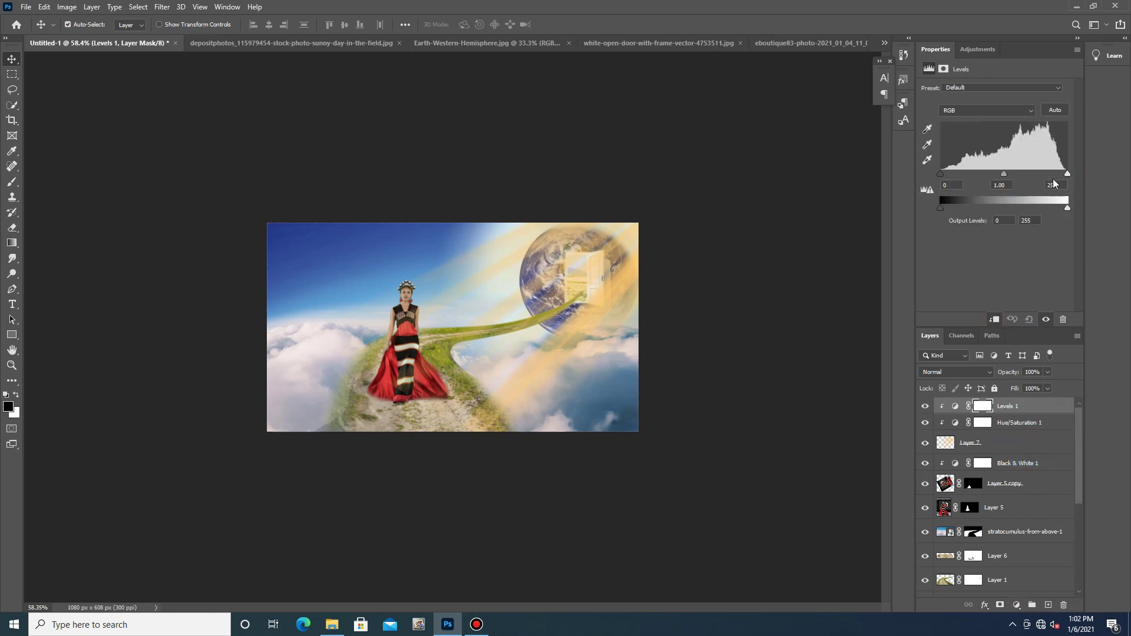
mouse_move(1067, 174)
left_mouse_down()
mouse_move(1054, 174)
mouse_move(1068, 175)
left_mouse_up()
mouse_move(943, 175)
left_mouse_down()
mouse_move(1091, 180)
mouse_move(977, 181)
left_mouse_up()
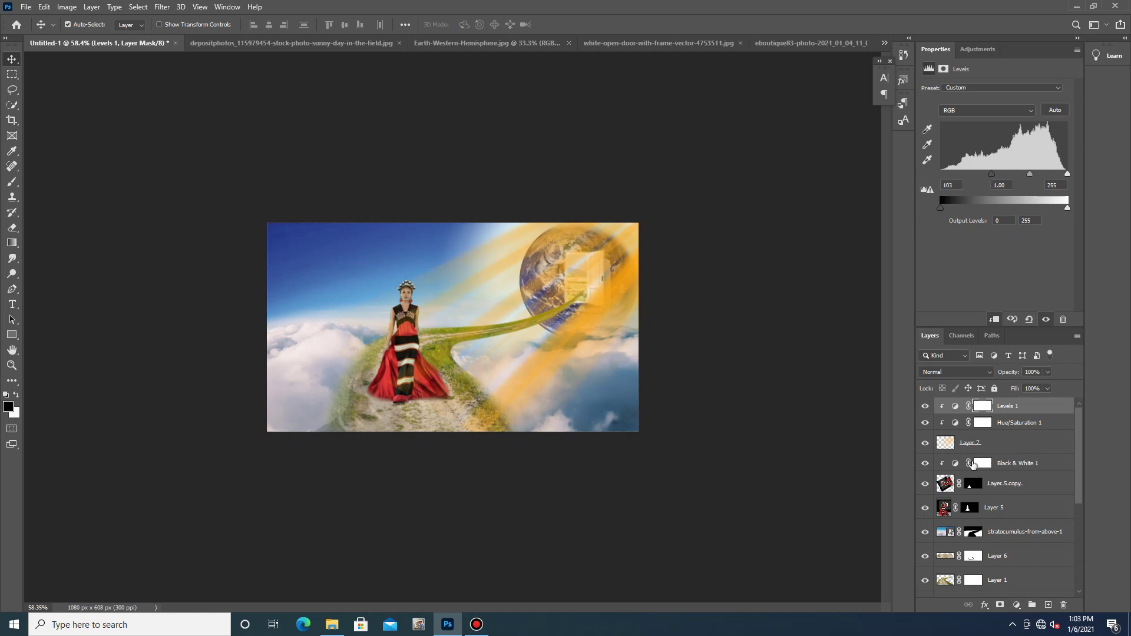
Change the light rays layer's blend mode to Overlay.
left_click(953, 445)
left_click(966, 373)
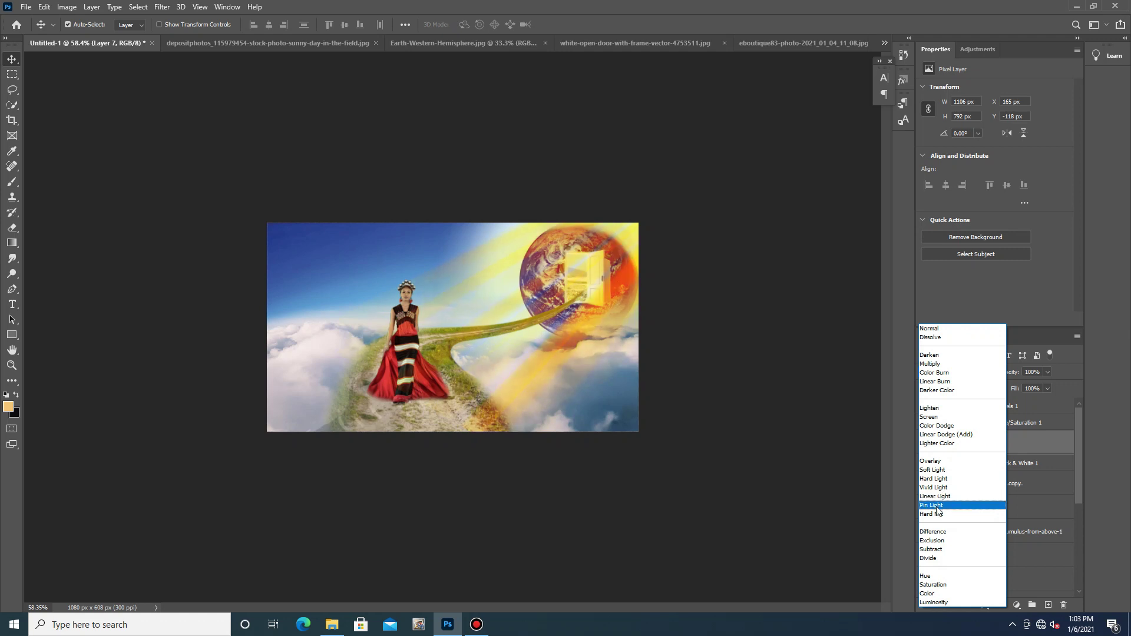
left_click(938, 464)
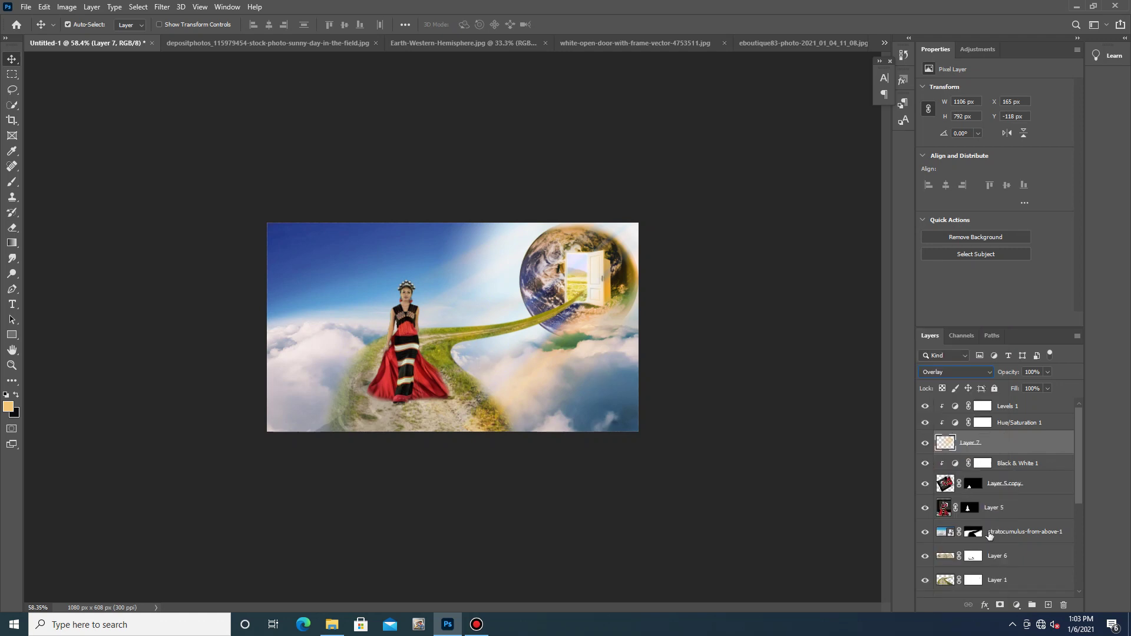
Clip a Hue/Saturation adjustment to the stratocumulus cloud layer with Hue -162 and Saturation +19.
scroll(1058, 558, "down", 2)
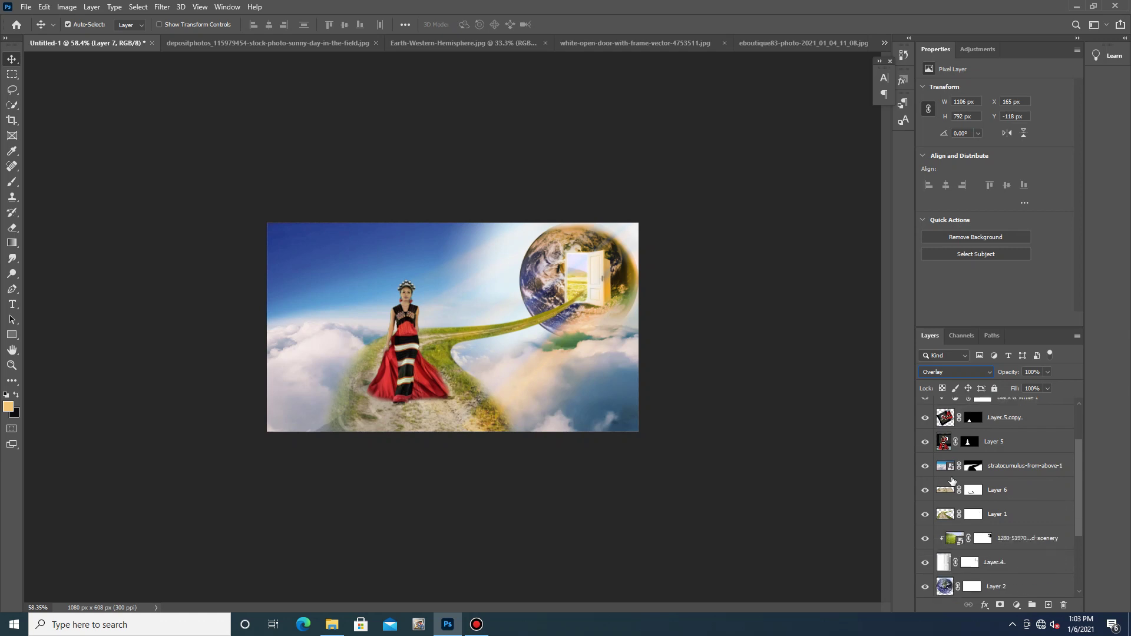
left_click(945, 468)
left_click(1016, 605)
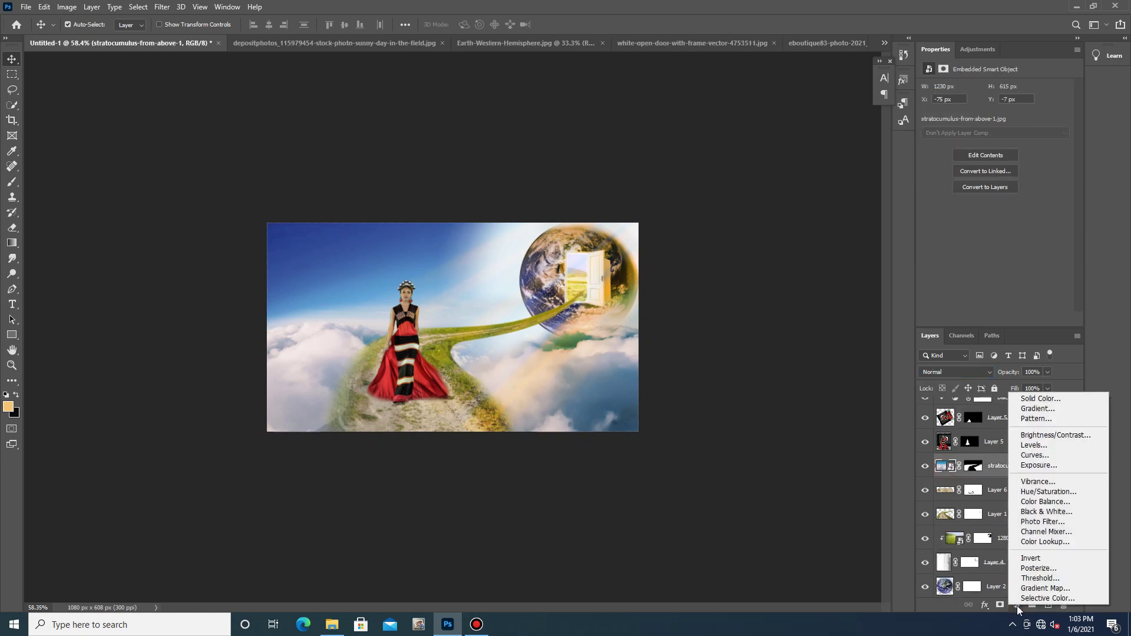
left_click(1048, 492)
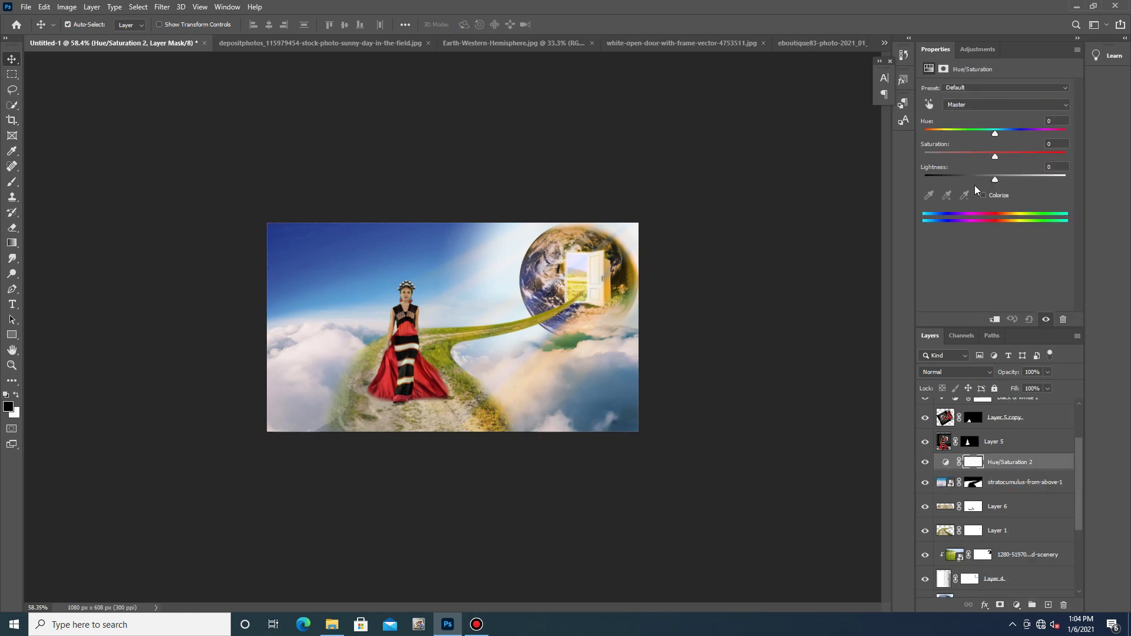
left_click(994, 320)
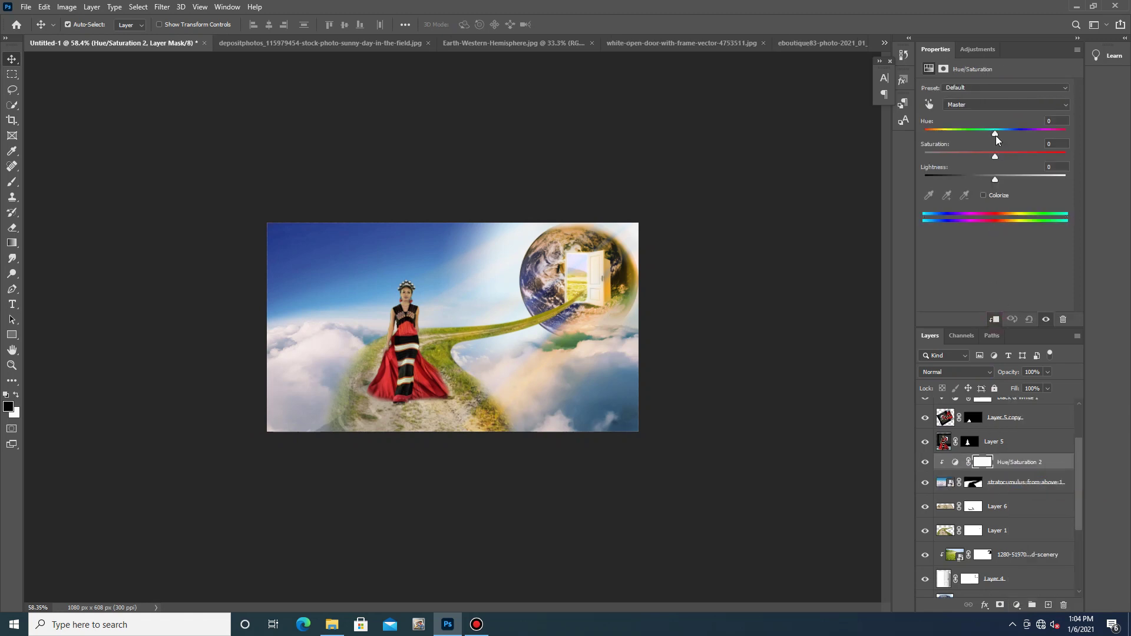
left_click_drag(995, 136, 932, 134)
mouse_move(1016, 157)
left_mouse_down()
mouse_move(1035, 157)
mouse_move(909, 150)
mouse_move(1041, 154)
mouse_move(1001, 161)
left_mouse_up()
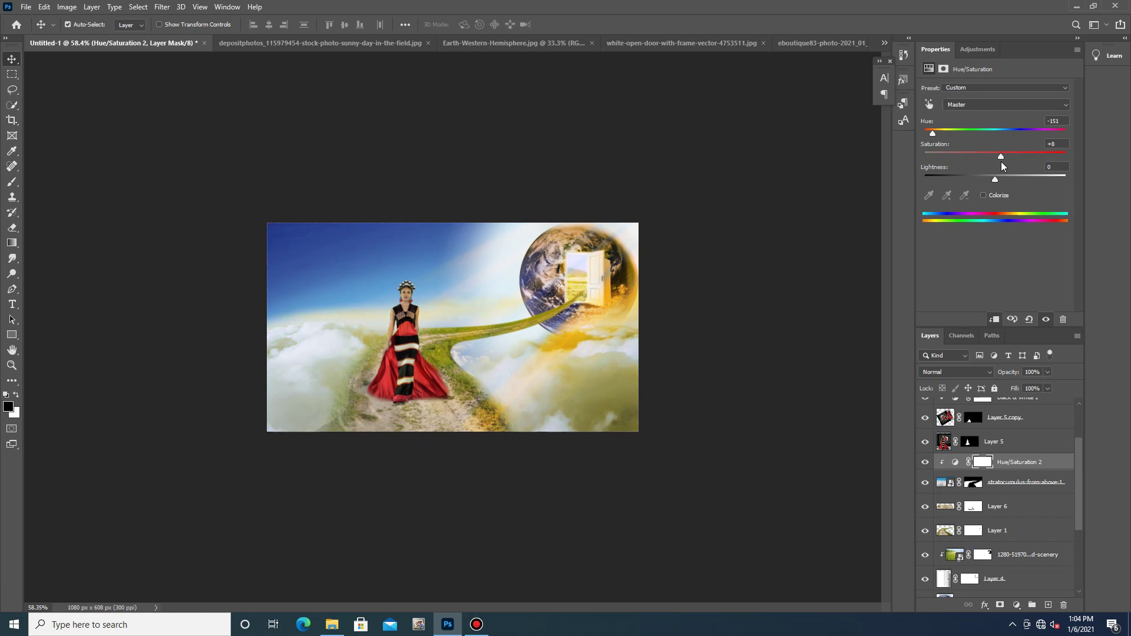
mouse_move(932, 133)
left_mouse_down()
mouse_move(1046, 137)
mouse_move(911, 139)
mouse_move(949, 136)
mouse_move(929, 137)
left_mouse_up()
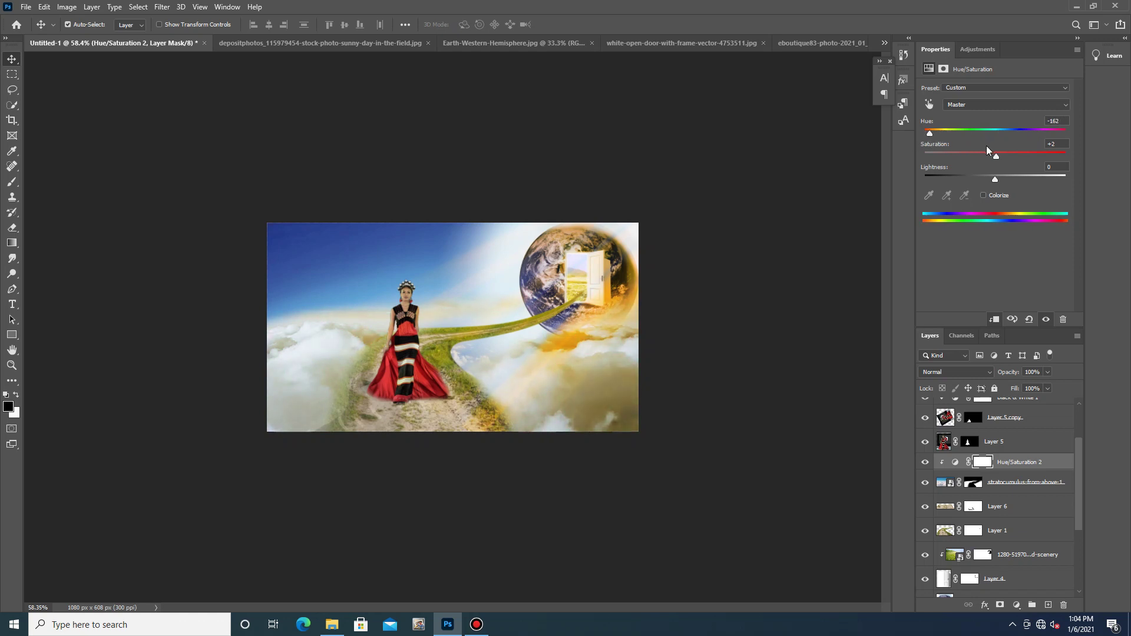
mouse_move(1016, 160)
left_mouse_down()
mouse_move(1006, 156)
mouse_move(1044, 164)
mouse_move(1019, 165)
left_mouse_up()
left_click(1017, 607)
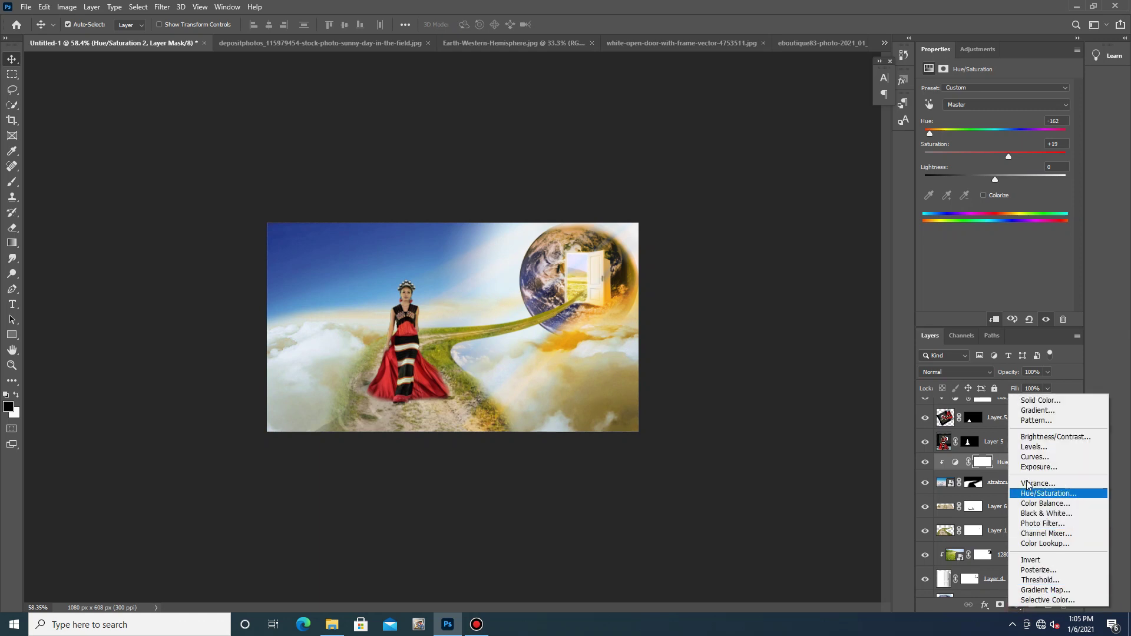
left_click(1037, 446)
left_click_drag(942, 209, 909, 221)
left_click(993, 319)
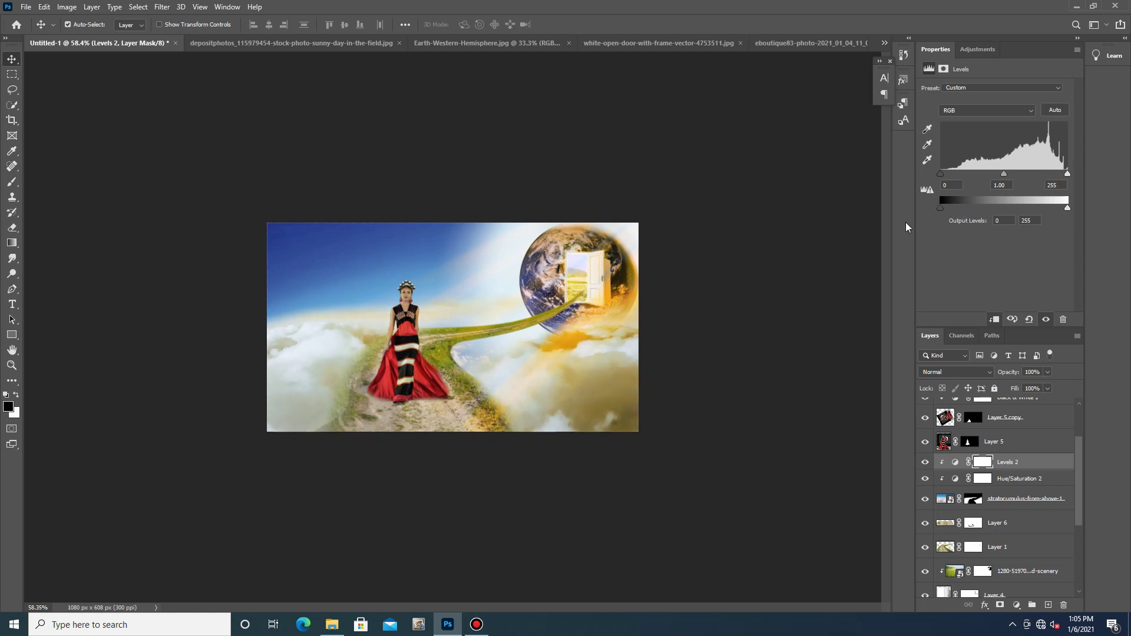
left_click_drag(1023, 463, 1062, 607)
Clip a Curves adjustment to the cloud layer and reshape its Red curve, raising the shadow point at input 47 to output 53.
left_click(1016, 605)
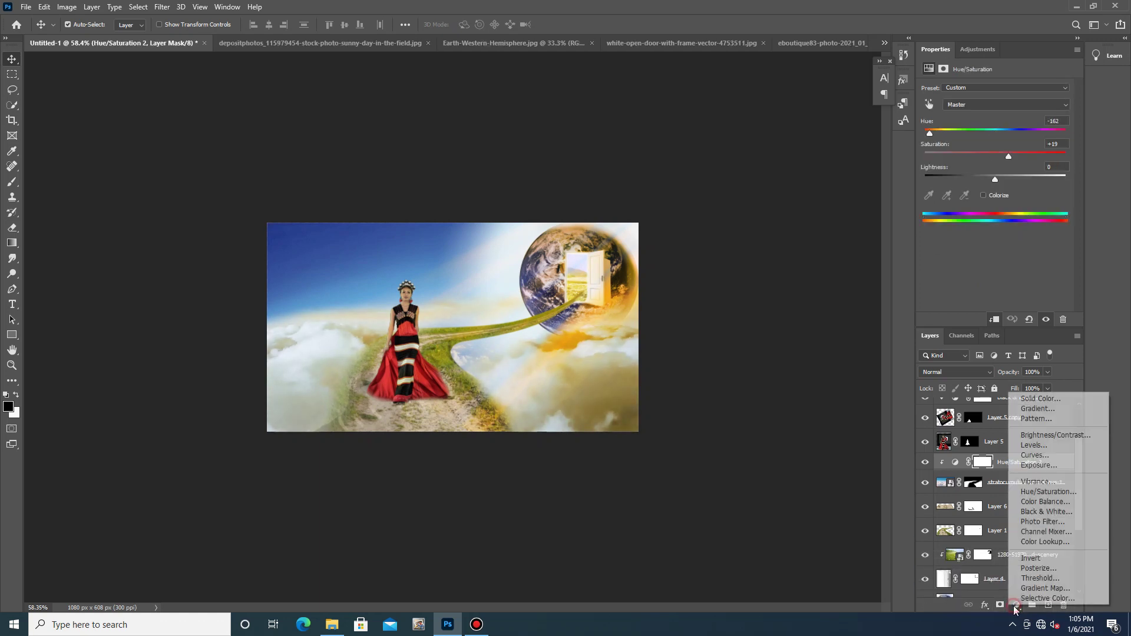
left_click(1034, 455)
left_click(981, 106)
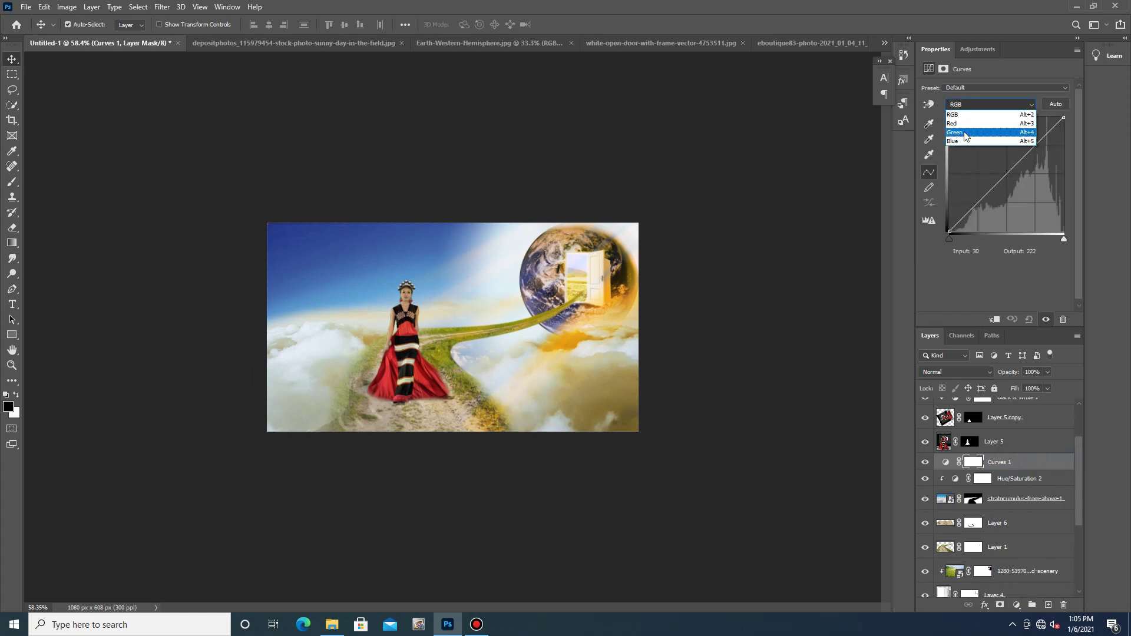
left_click(963, 125)
mouse_move(1008, 175)
left_mouse_down()
mouse_move(1002, 149)
mouse_move(1008, 168)
left_mouse_up()
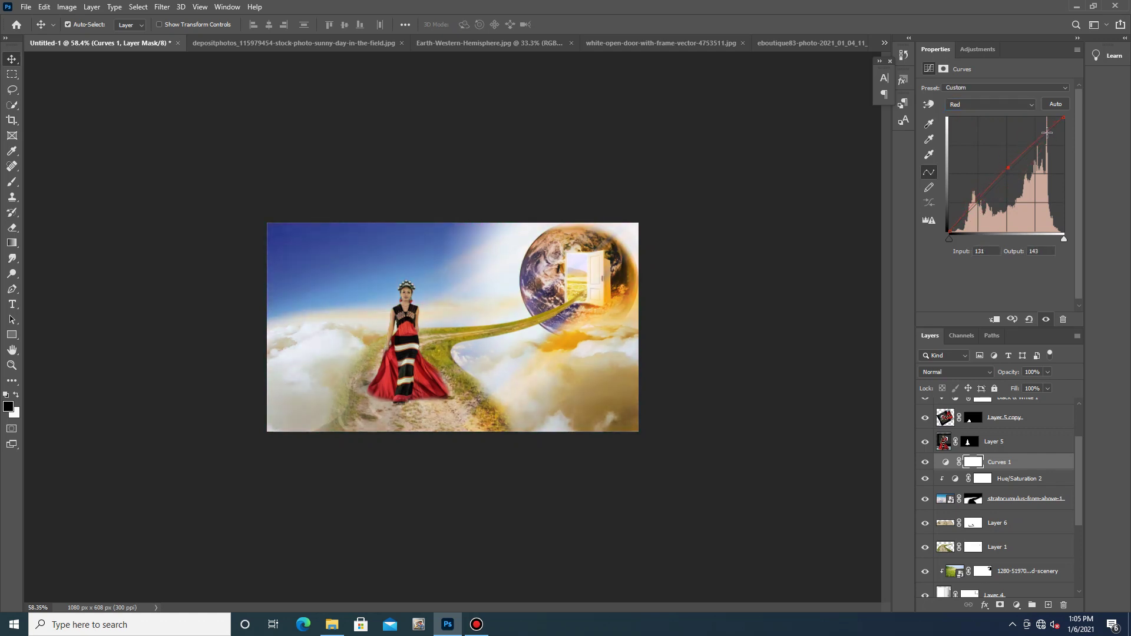
mouse_move(1045, 131)
left_mouse_down()
mouse_move(1032, 118)
mouse_move(1045, 136)
left_mouse_up()
left_click(996, 318)
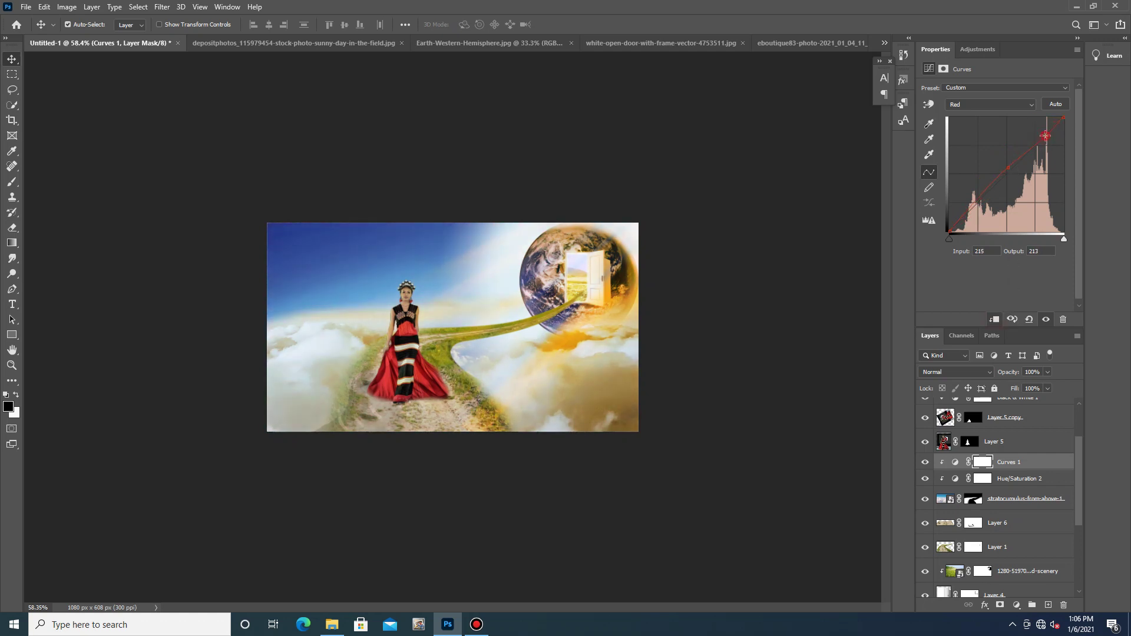
left_click_drag(1045, 136, 1052, 144)
mouse_move(1037, 140)
left_mouse_down()
mouse_move(1028, 128)
mouse_move(1031, 138)
left_mouse_up()
mouse_move(1010, 174)
left_mouse_down()
mouse_move(1019, 184)
mouse_move(1007, 173)
left_mouse_up()
Add a Hue/Saturation adjustment above the clear-blue-sky layer with Hue 0 and Saturation -39.
scroll(1005, 526, "down", 5)
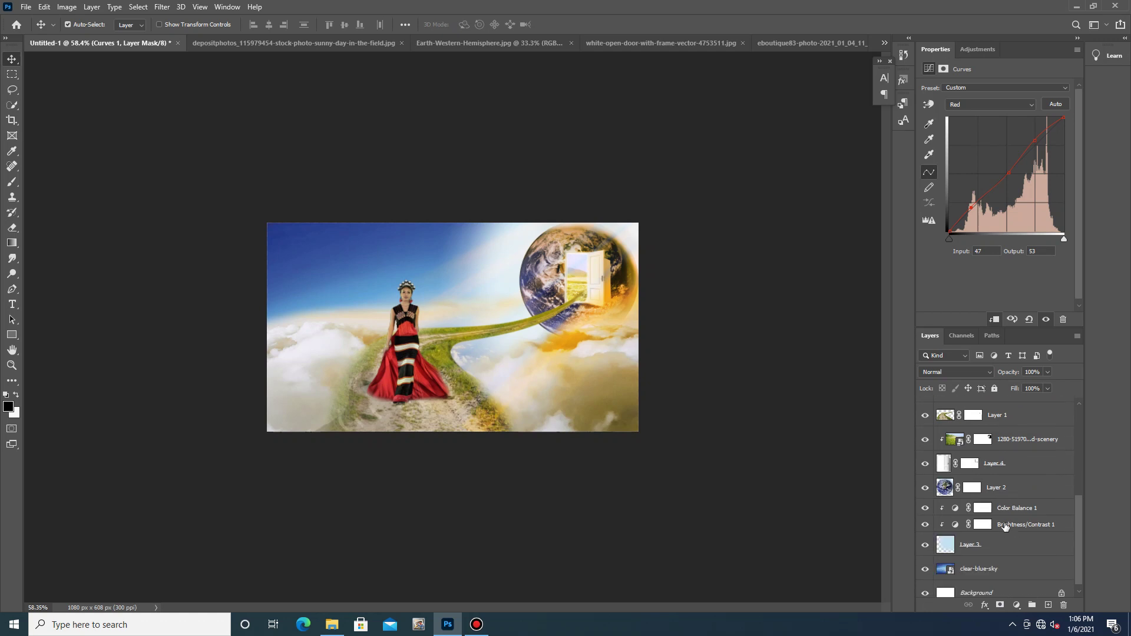
left_click(942, 564)
left_click(1016, 605)
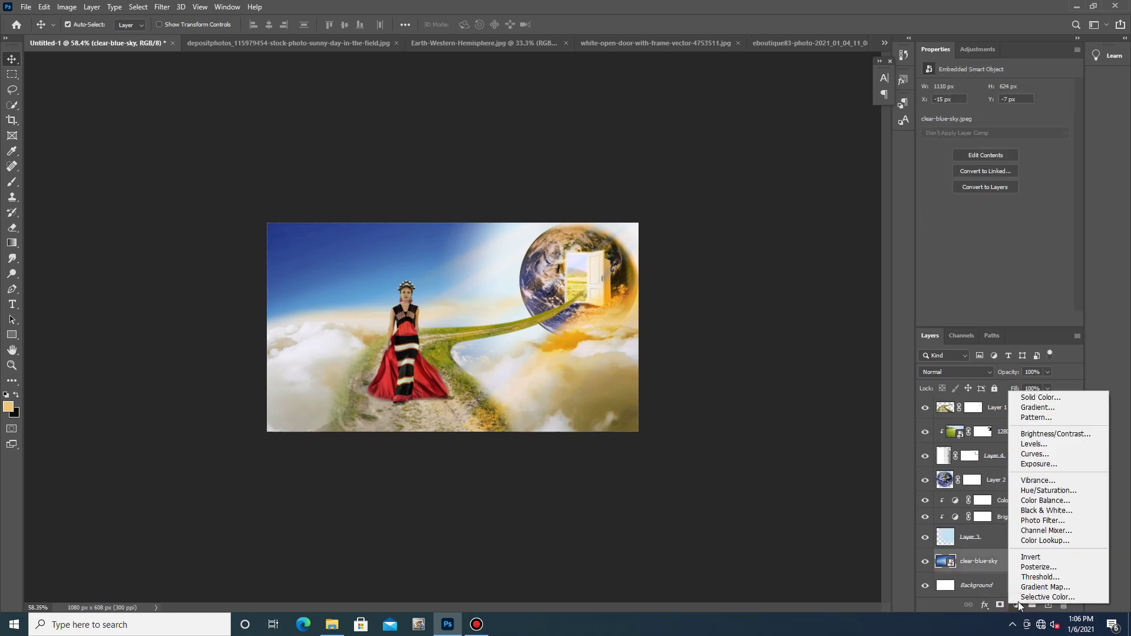
left_click(1055, 491)
left_click_drag(995, 133, 1069, 132)
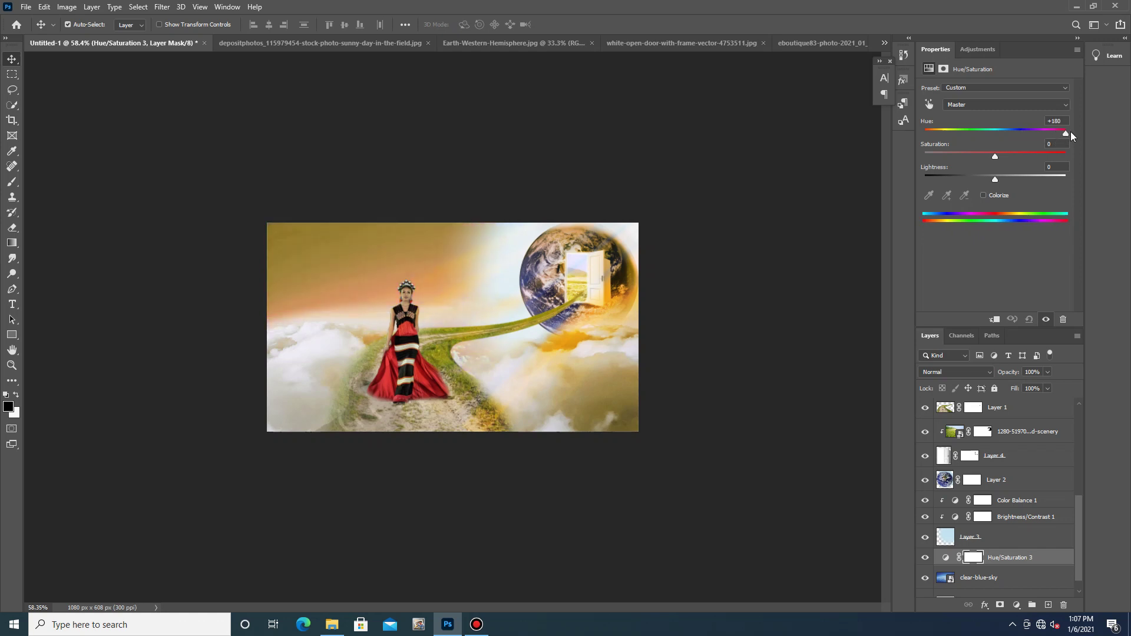
mouse_move(993, 156)
left_mouse_down()
mouse_move(1063, 149)
mouse_move(954, 160)
mouse_move(985, 159)
left_mouse_up()
left_click_drag(1047, 131, 965, 172)
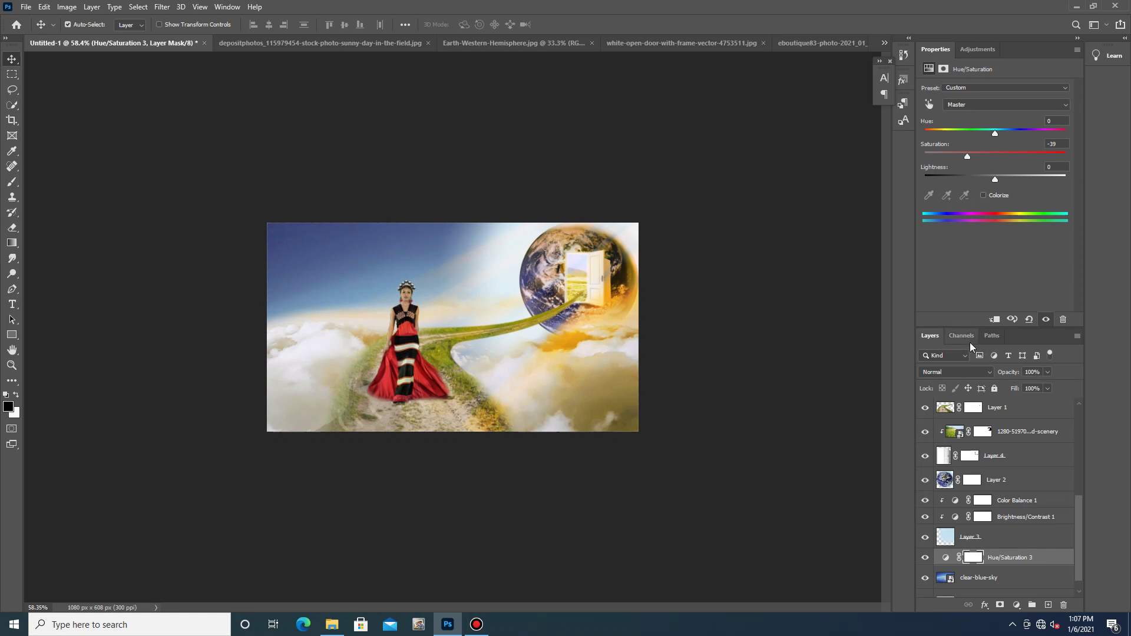
Clip a Hue/Saturation adjustment to the grassy road layer (Layer 1) with Hue -9 and Saturation +39.
scroll(1001, 492, "up", 3)
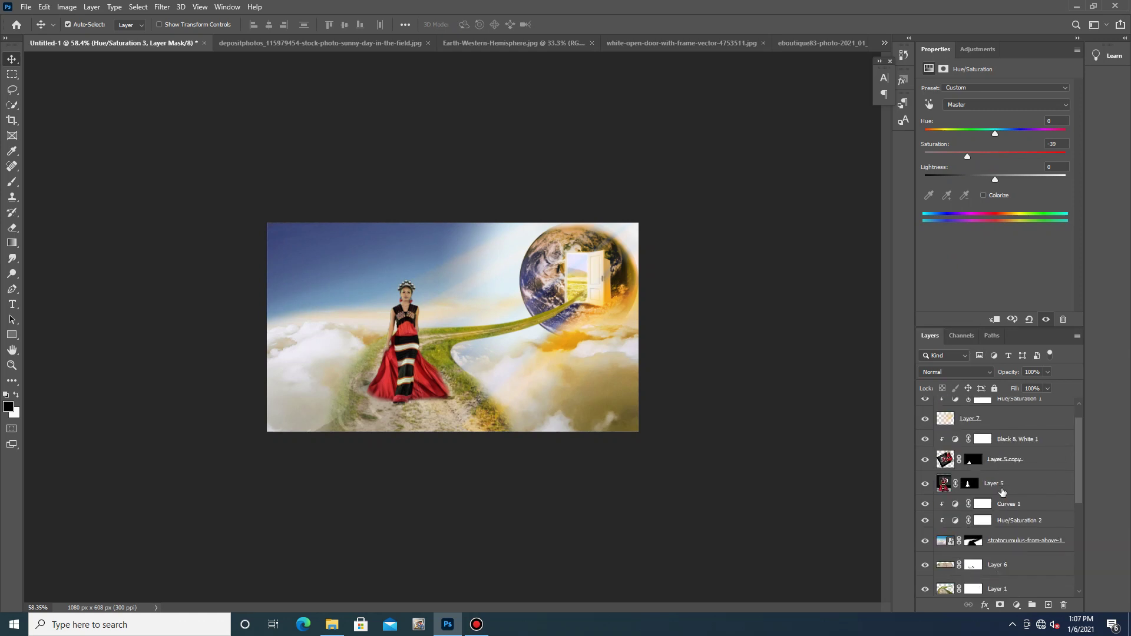
left_click(944, 484)
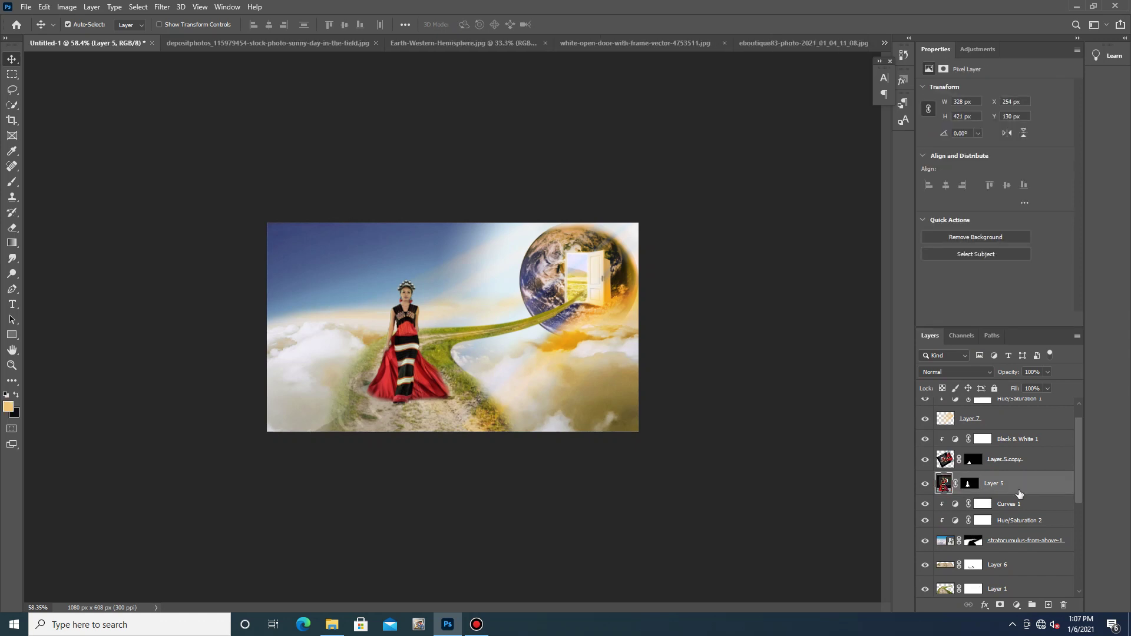
scroll(990, 506, "down", 2)
left_click(941, 533)
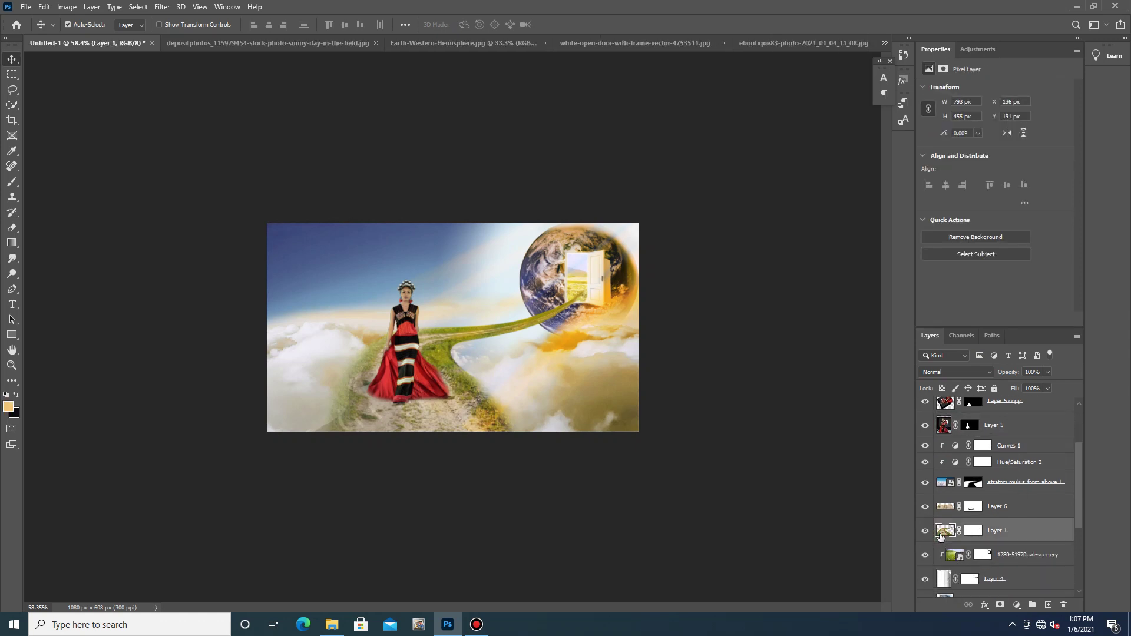
left_click(1016, 605)
left_click(1049, 497)
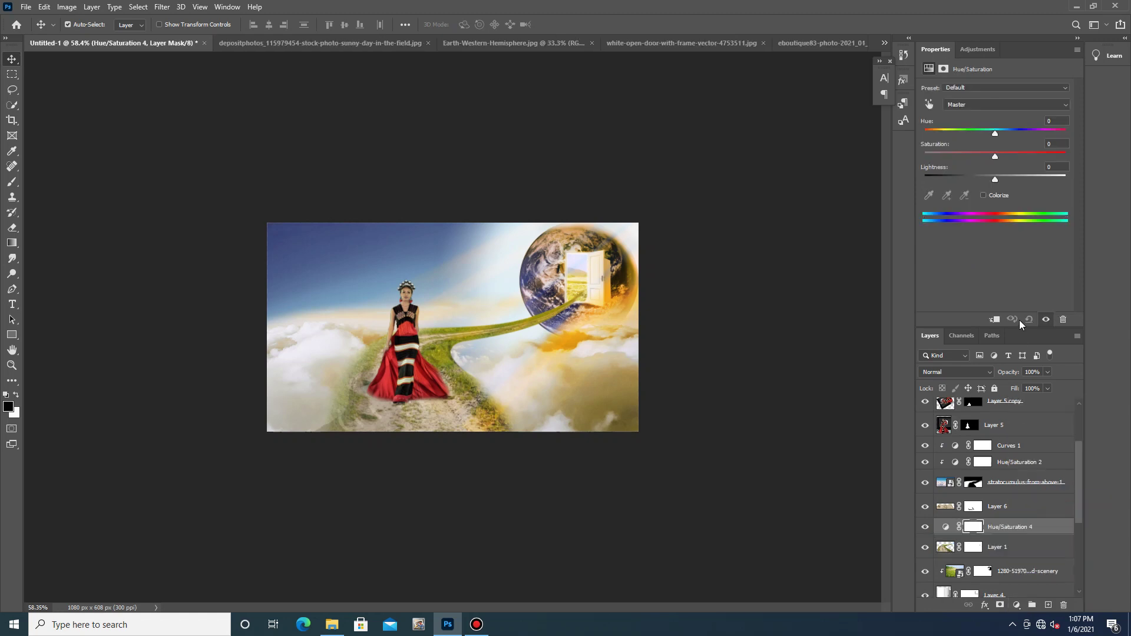
left_click(994, 321)
mouse_move(995, 133)
left_mouse_down()
mouse_move(1053, 133)
mouse_move(912, 140)
mouse_move(1005, 140)
mouse_move(995, 139)
left_mouse_up()
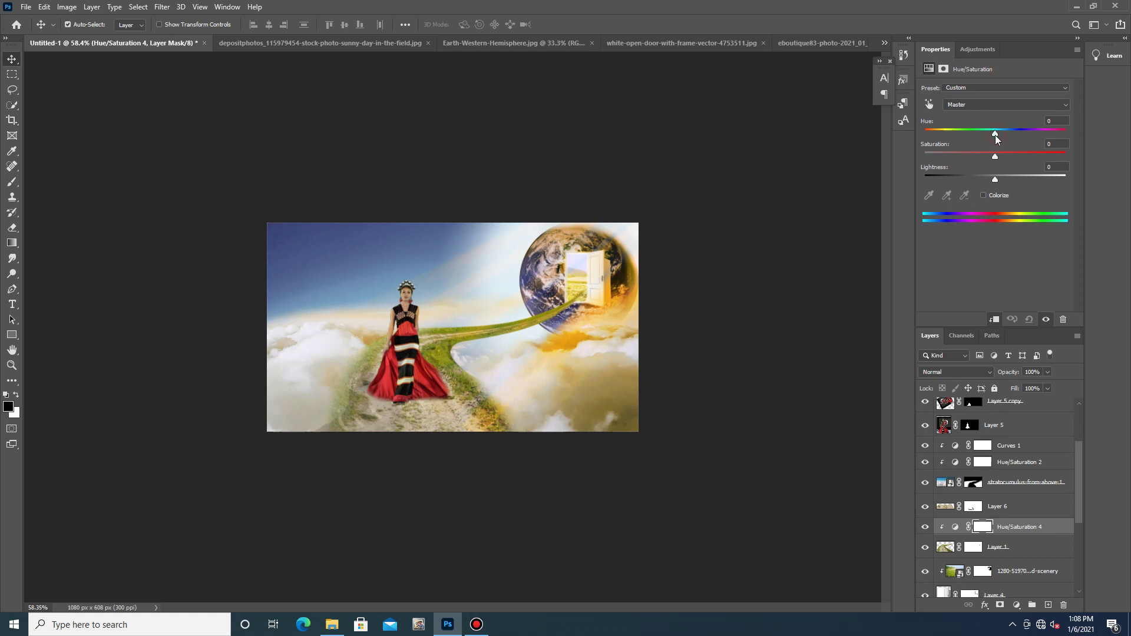
left_click_drag(995, 135, 1012, 155)
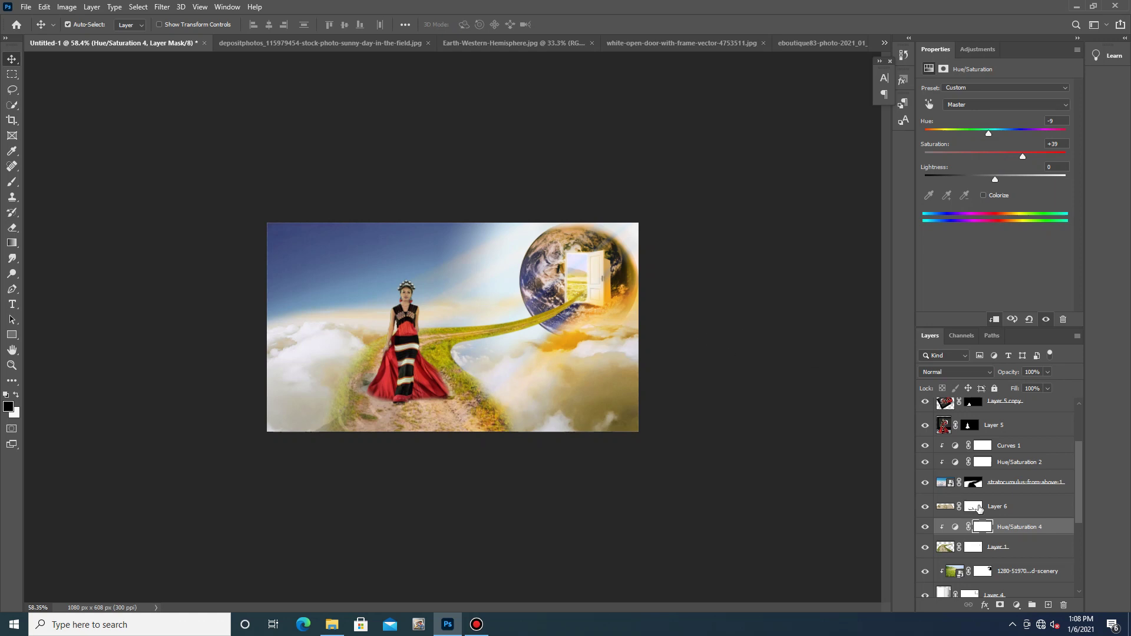
Select the Overlay light layer (Layer 7) and set up a soft 62 px brush with 0% hardness and black foreground.
scroll(979, 508, "up", 3)
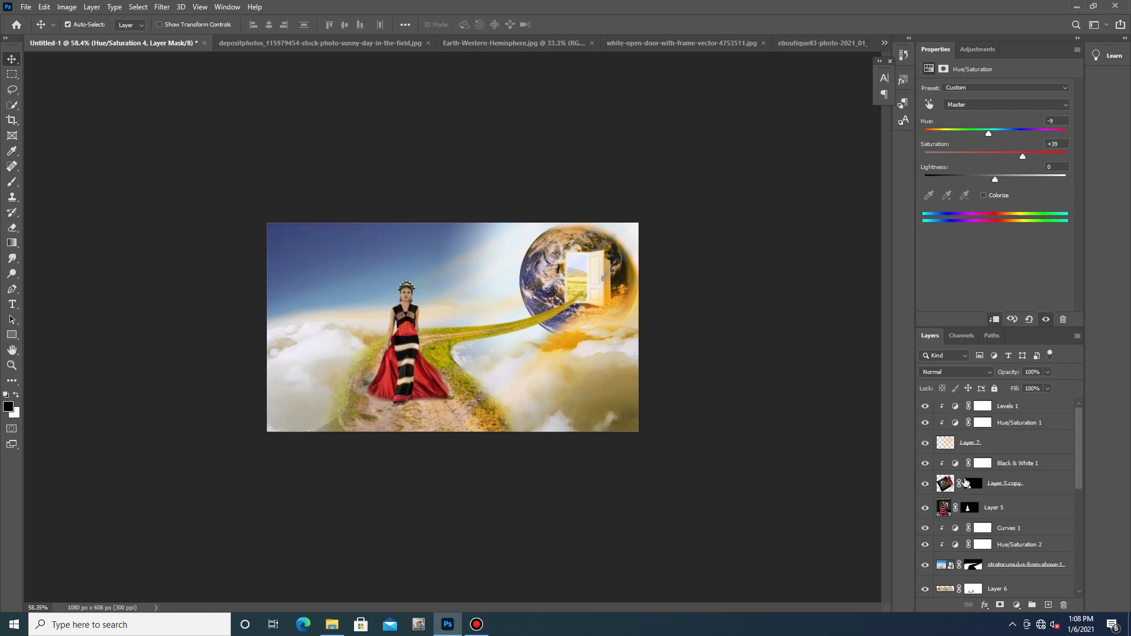
left_click(944, 445)
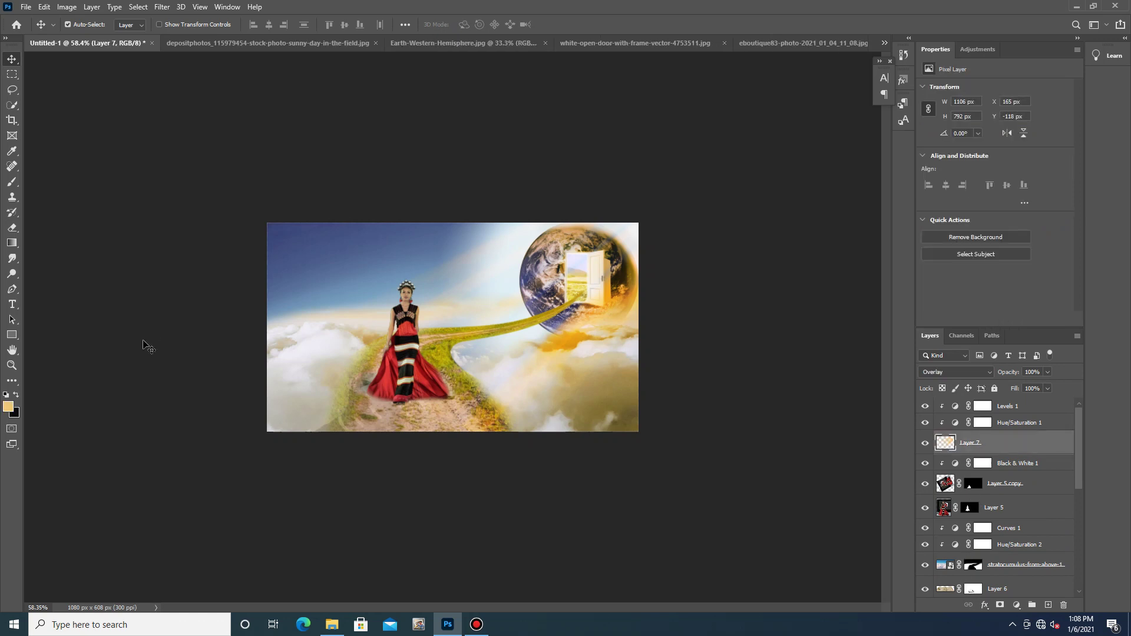
left_click(12, 181)
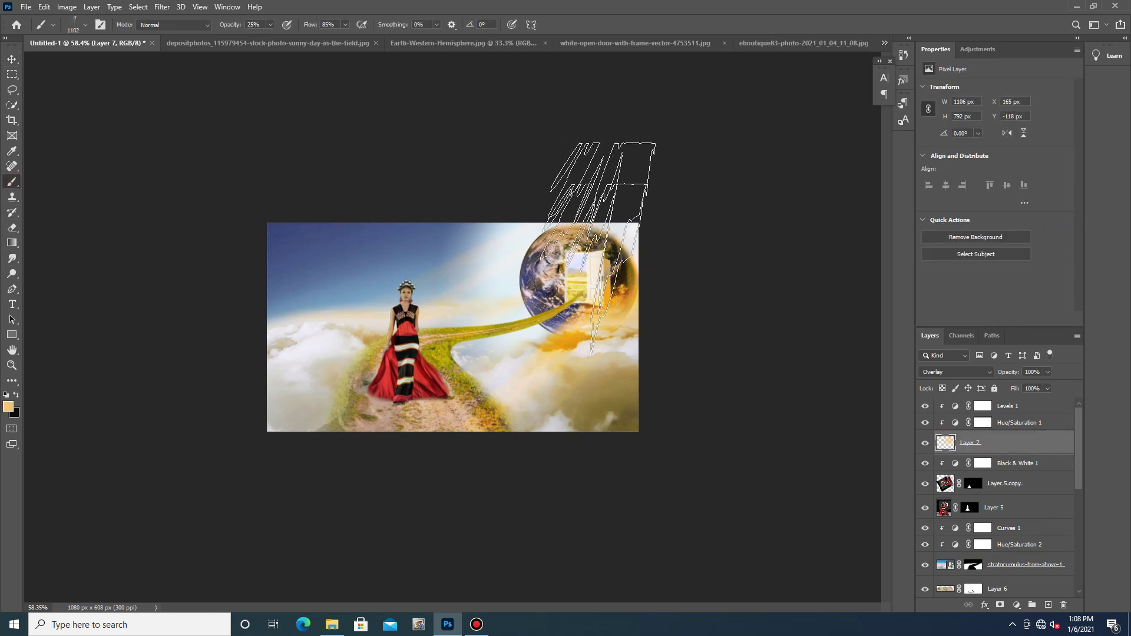
left_click(85, 24)
left_click(65, 113)
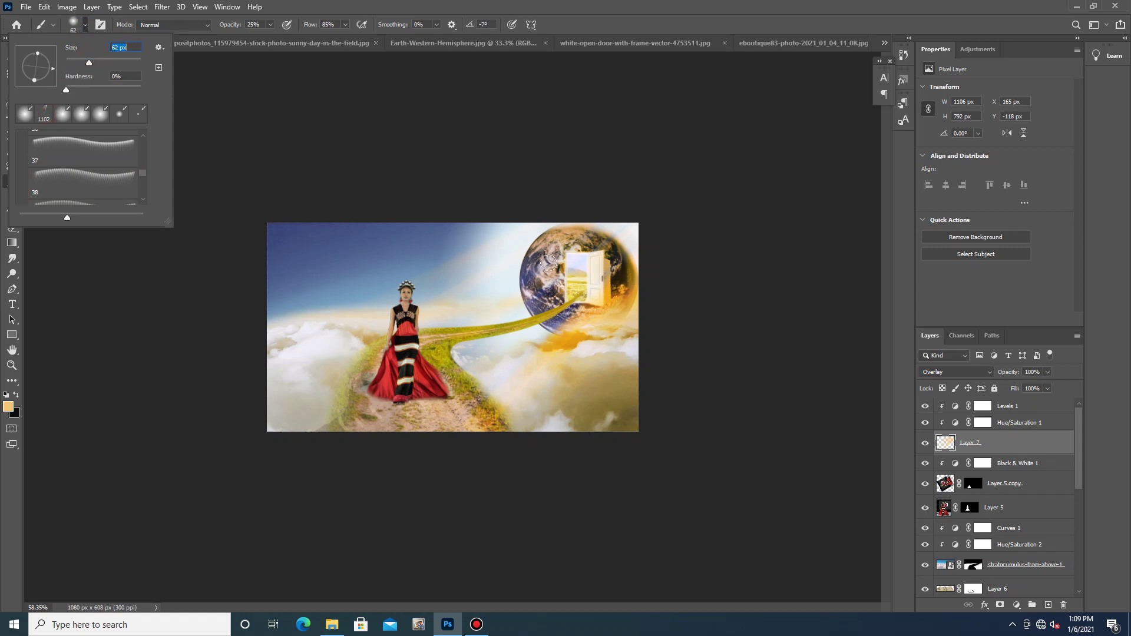
left_click(545, 266)
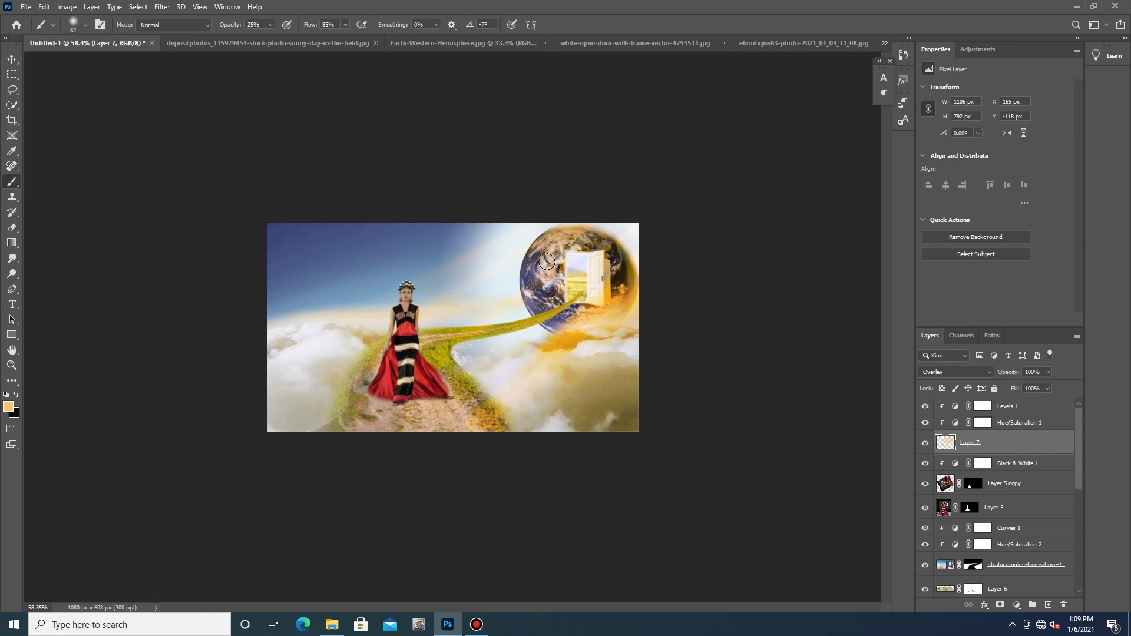
left_click(16, 396)
Try to paint black directly on Layer 7 over the Earth beside the door.
scroll(642, 330, "up", 12)
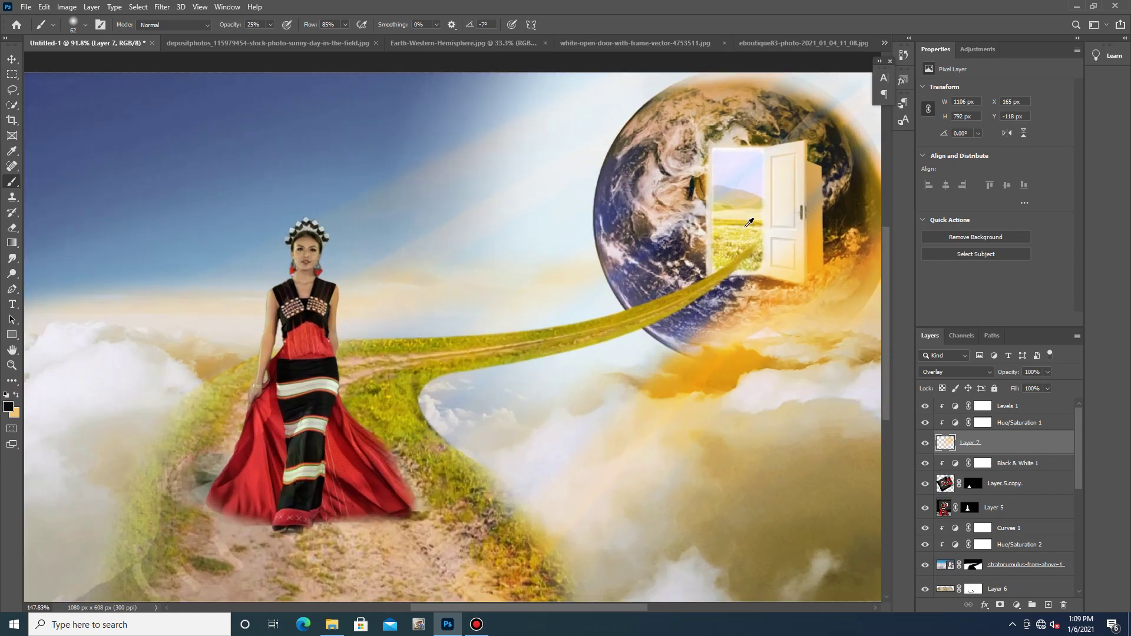
left_click(672, 156)
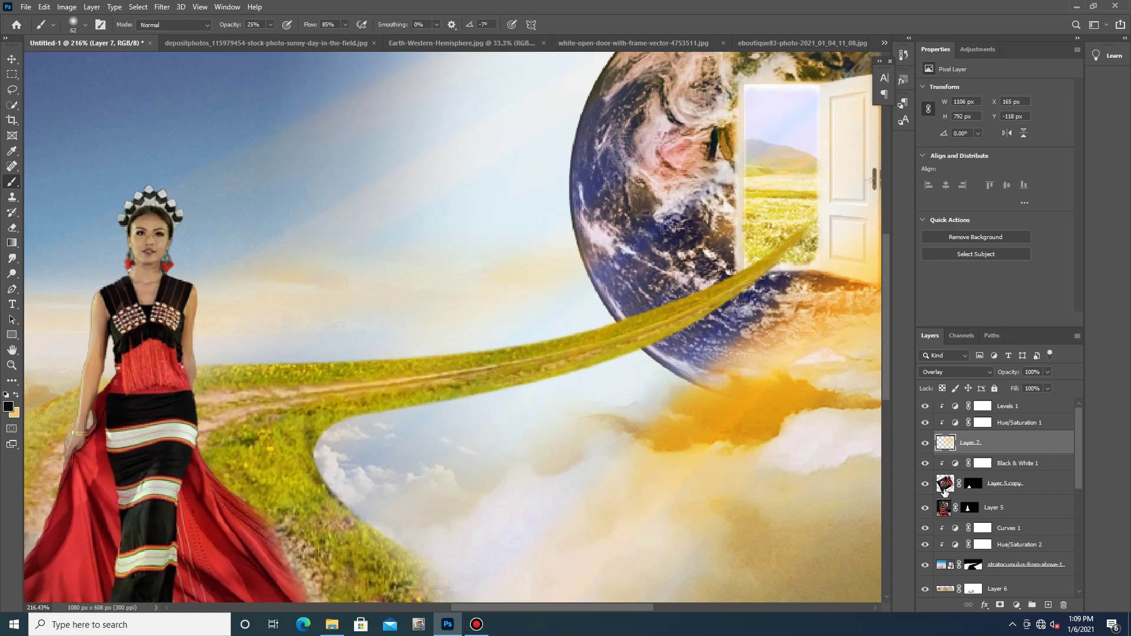
mouse_move(674, 144)
left_mouse_down()
mouse_move(657, 205)
mouse_move(658, 171)
left_mouse_up()
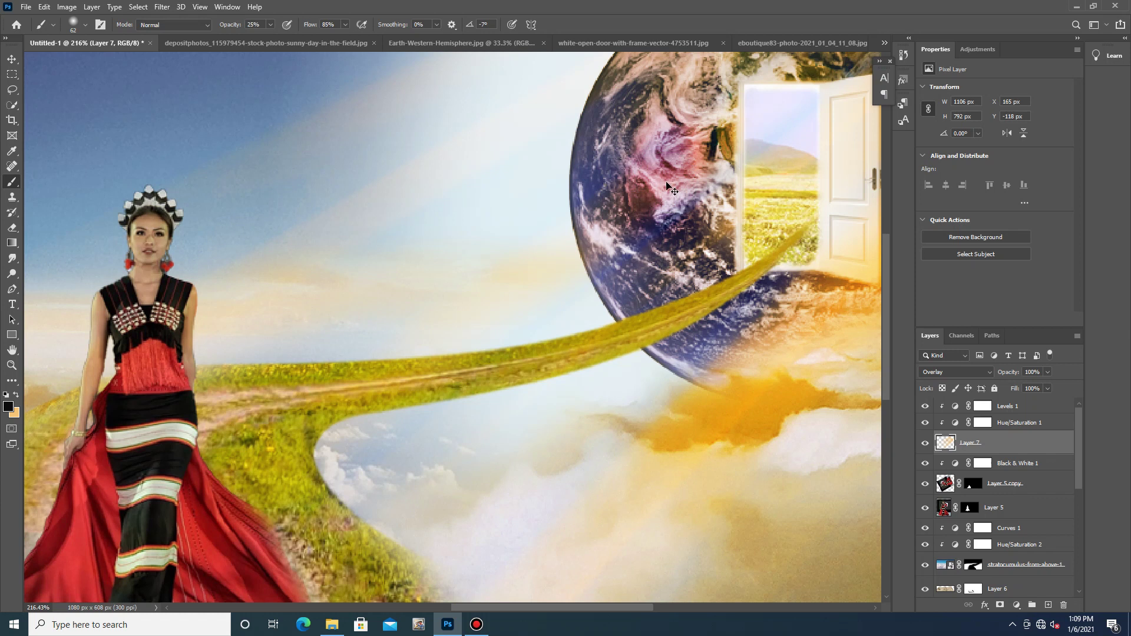
key("ctrl+z")
key("ctrl+z")
Add a layer mask to Layer 7 and paint black on it over the Earth around the door.
left_click(1016, 604)
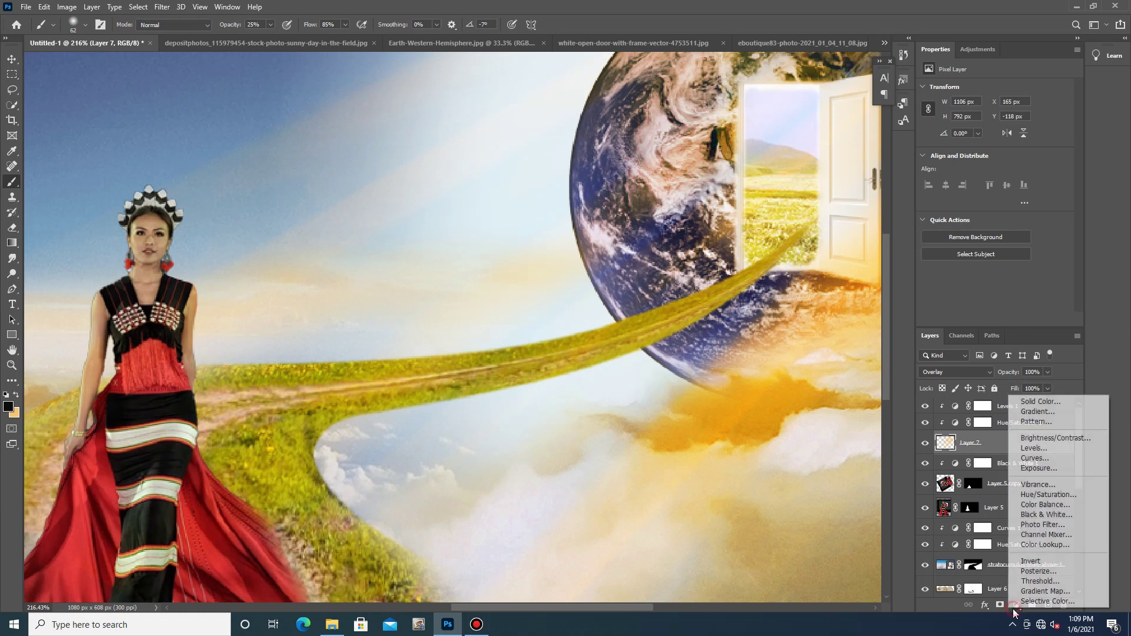
key("Escape")
left_click(999, 604)
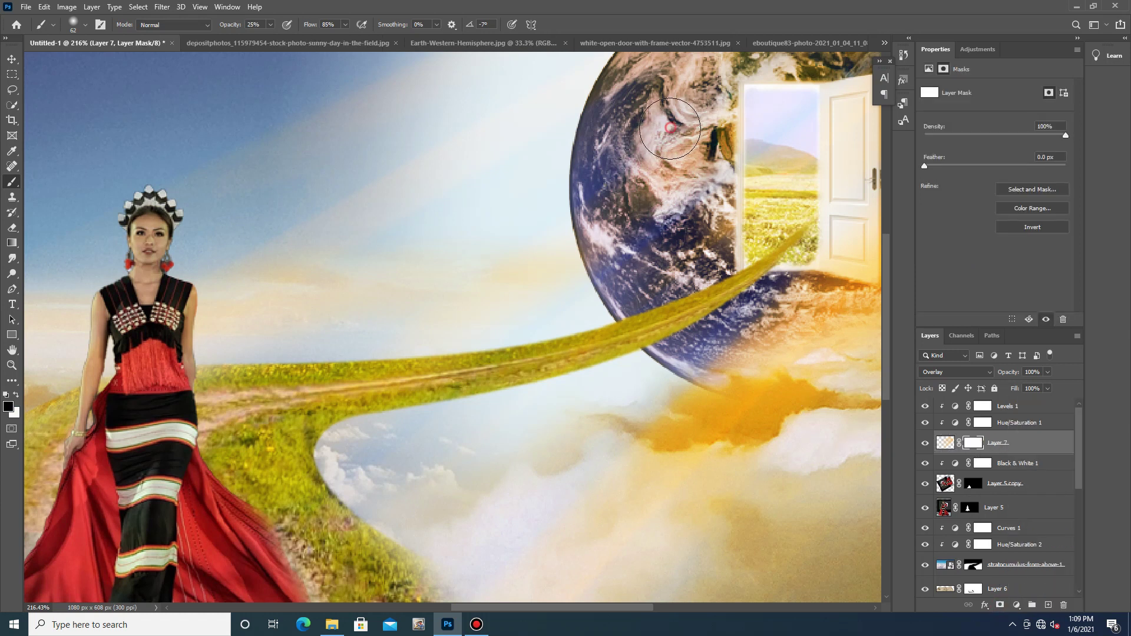
scroll(677, 146, "up", 3)
scroll(676, 146, "up", 2)
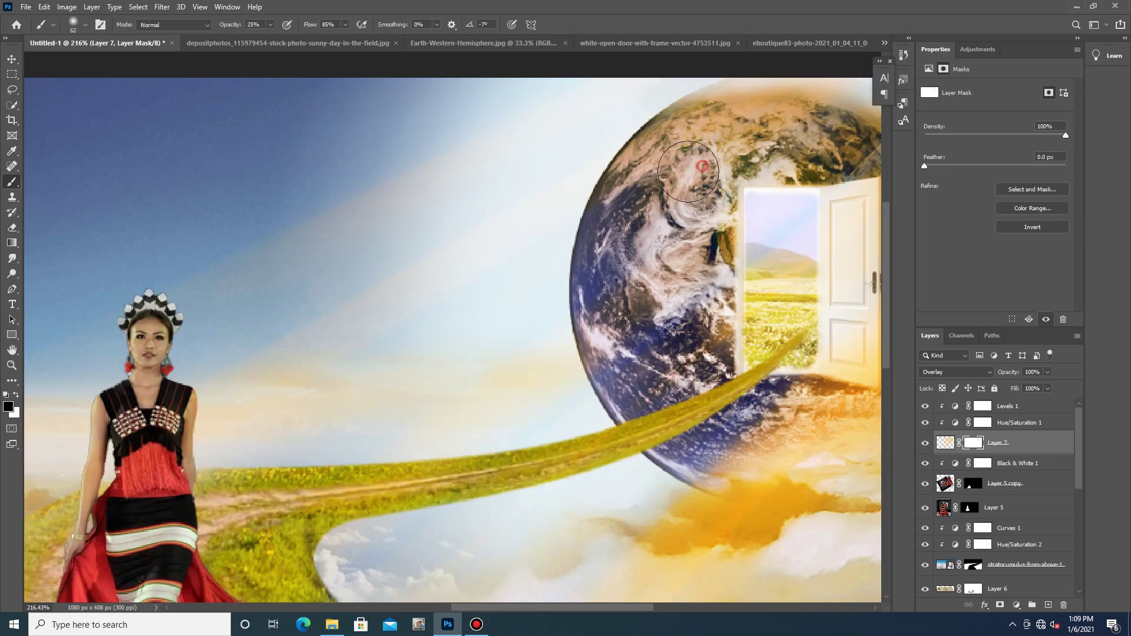
mouse_move(793, 146)
left_mouse_down()
mouse_move(697, 183)
mouse_move(668, 166)
mouse_move(625, 231)
left_mouse_up()
scroll(642, 296, "down", 3)
scroll(644, 294, "down", 2)
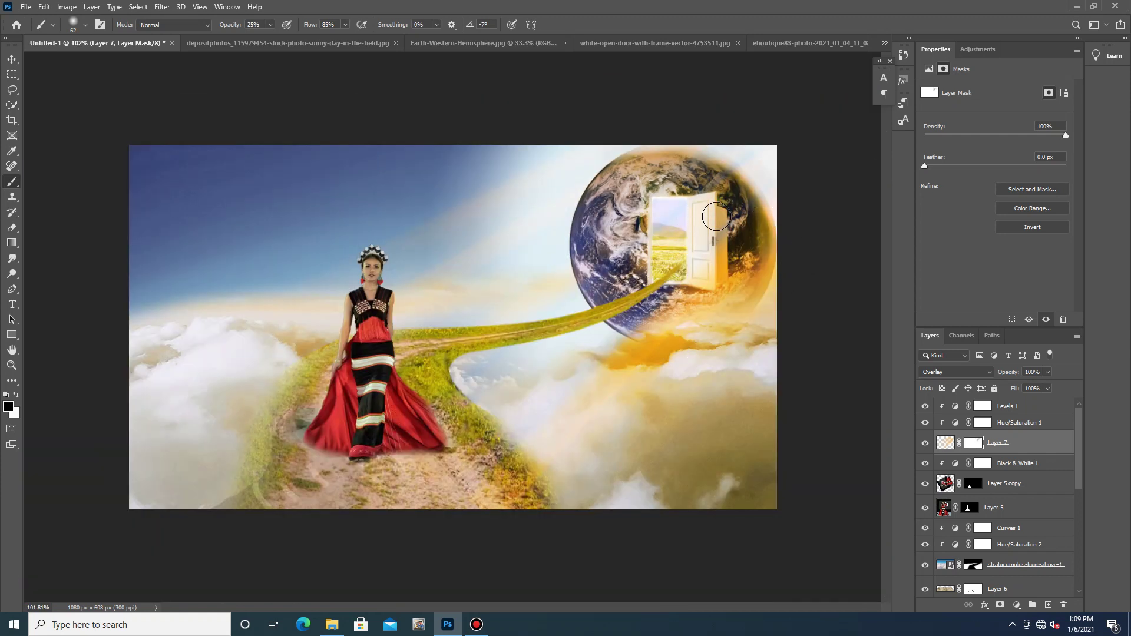
Paint more of Layer 7's mask over the door and the Earth's lower part with a smaller brush.
scroll(593, 267, "up", 3)
left_click(85, 25)
left_click_drag(83, 63, 76, 64)
left_click(765, 201)
mouse_move(762, 168)
left_mouse_down()
mouse_move(766, 278)
mouse_move(756, 258)
mouse_move(759, 283)
mouse_move(770, 284)
mouse_move(755, 147)
mouse_move(696, 140)
mouse_move(733, 140)
mouse_move(751, 143)
mouse_move(689, 144)
mouse_move(672, 164)
mouse_move(648, 230)
mouse_move(670, 176)
mouse_move(669, 202)
mouse_move(646, 242)
mouse_move(659, 264)
mouse_move(669, 237)
mouse_move(606, 269)
mouse_move(741, 425)
mouse_move(683, 349)
mouse_move(734, 326)
mouse_move(724, 346)
mouse_move(784, 313)
mouse_move(731, 318)
left_mouse_up()
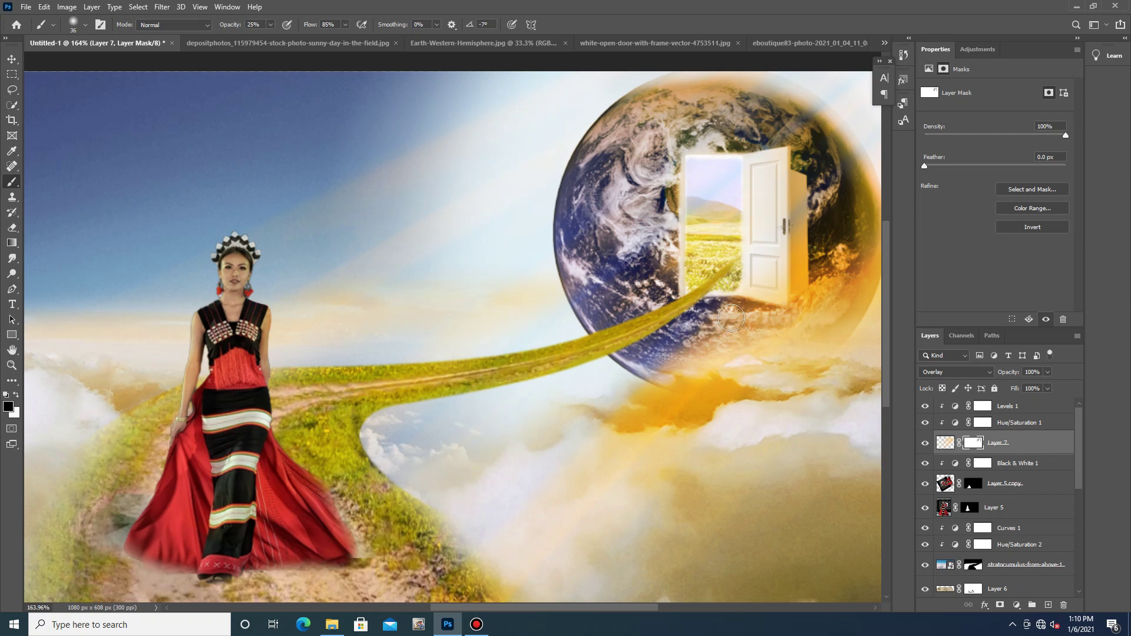
mouse_move(689, 363)
left_mouse_down()
mouse_move(710, 337)
mouse_move(743, 336)
mouse_move(724, 356)
mouse_move(806, 314)
mouse_move(820, 288)
mouse_move(815, 257)
mouse_move(800, 274)
mouse_move(797, 193)
mouse_move(820, 190)
mouse_move(812, 298)
mouse_move(867, 253)
mouse_move(764, 346)
mouse_move(781, 323)
left_mouse_up()
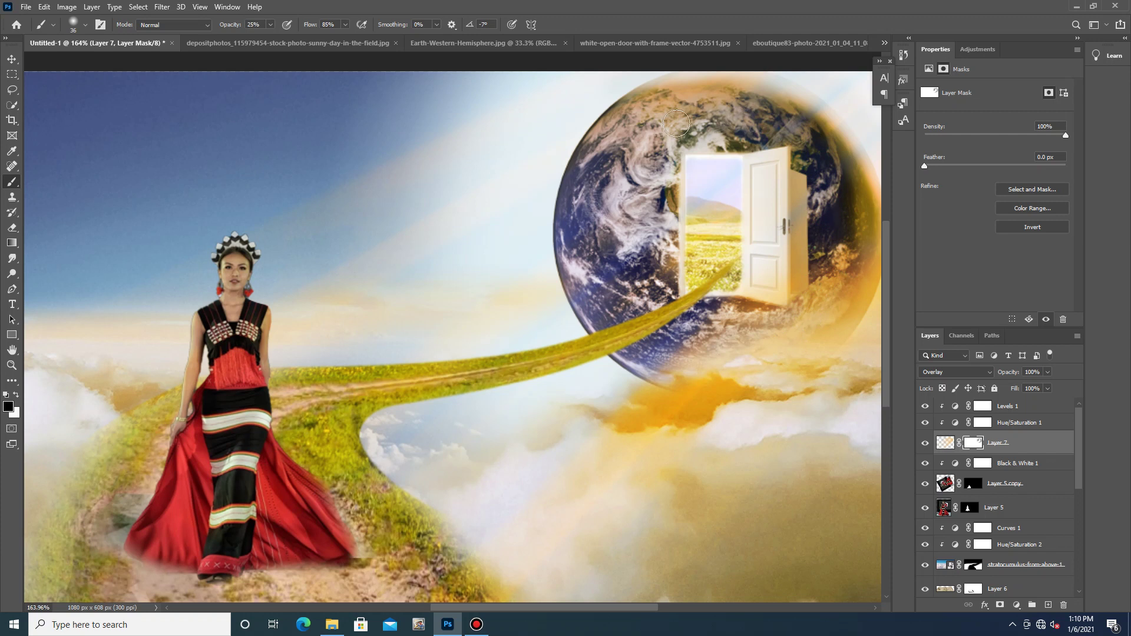
scroll(616, 202, "down", 5)
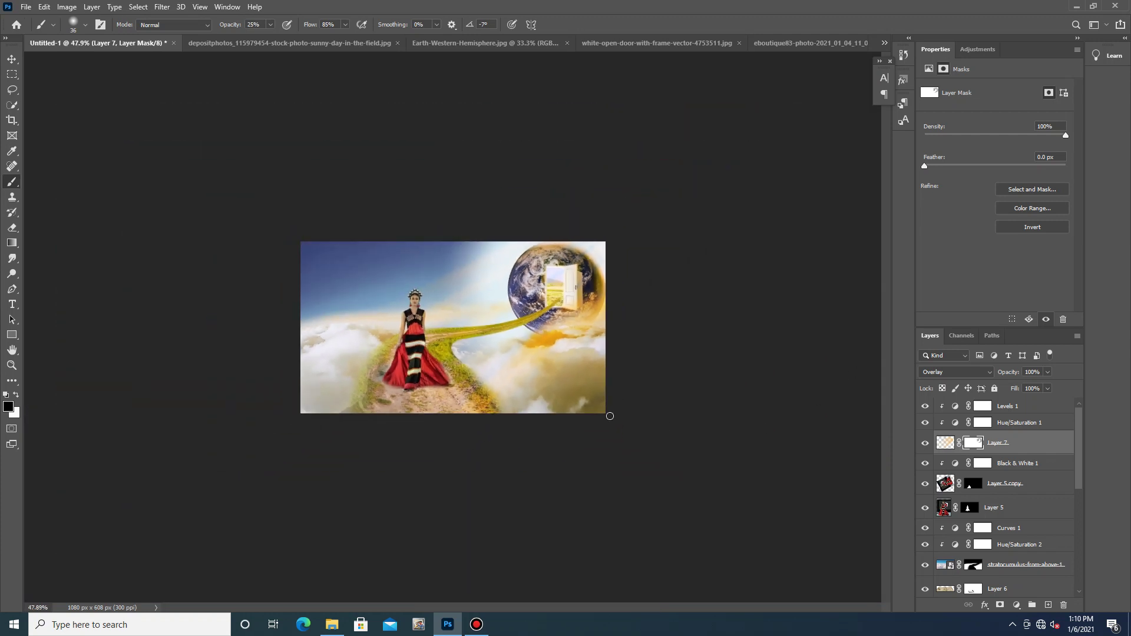
Clip a Hue/Saturation adjustment to the woman's layer (Layer 5) with Hue +15 and Saturation +21.
scroll(547, 297, "up", 5)
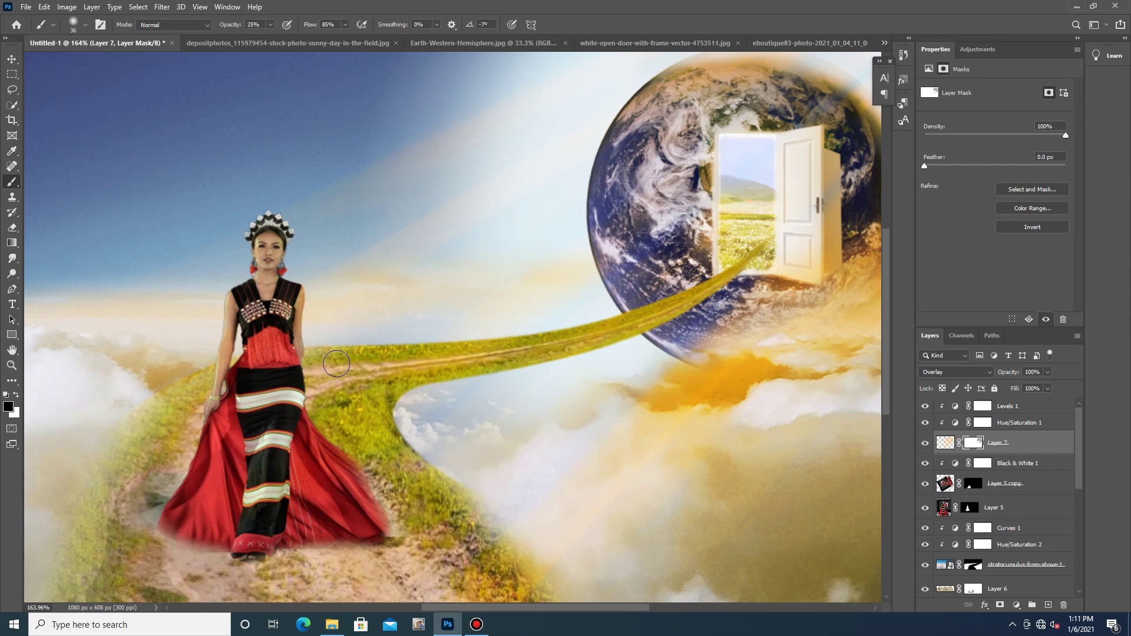
left_click(947, 510)
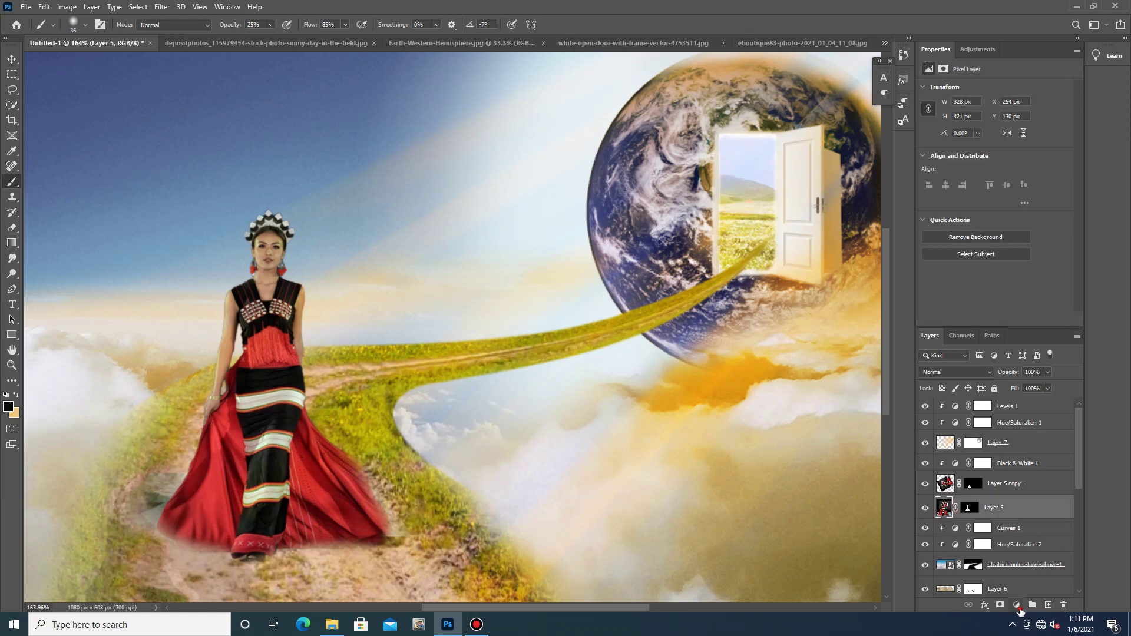
left_click(1016, 605)
left_click(1048, 495)
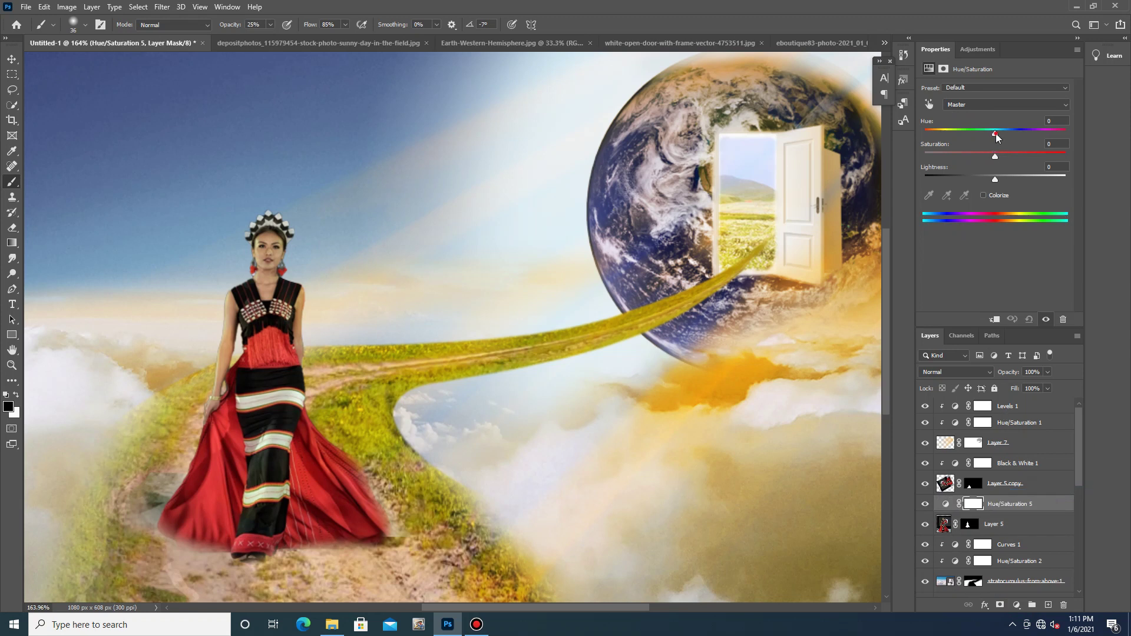
left_click(994, 318)
mouse_move(998, 135)
left_mouse_down()
mouse_move(915, 138)
mouse_move(1005, 138)
left_mouse_up()
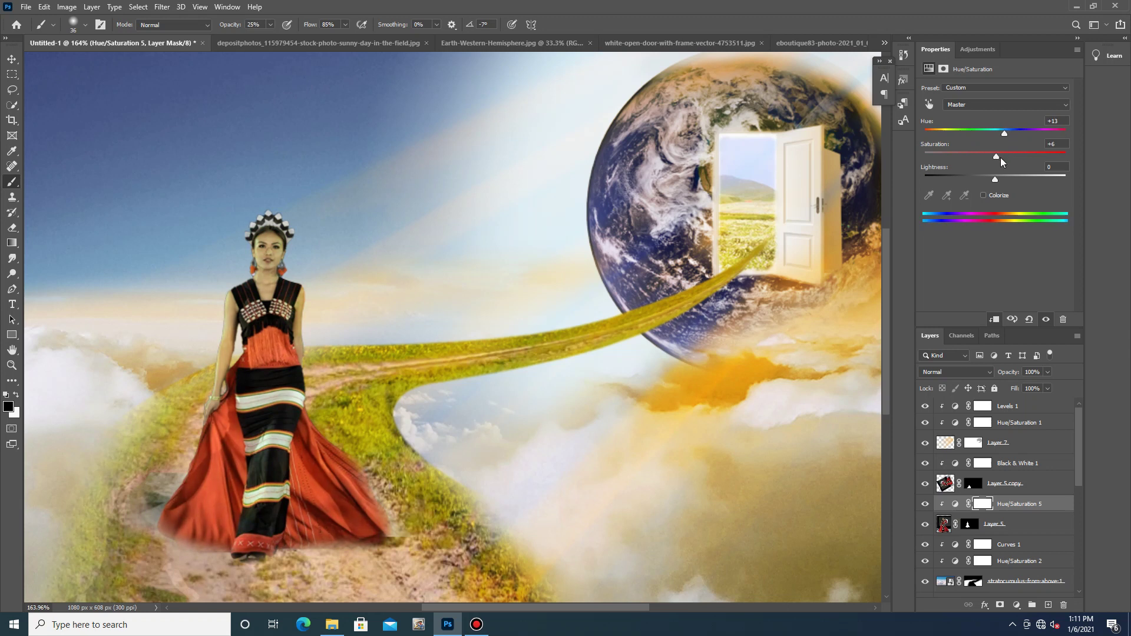
left_click_drag(1031, 158, 1002, 137)
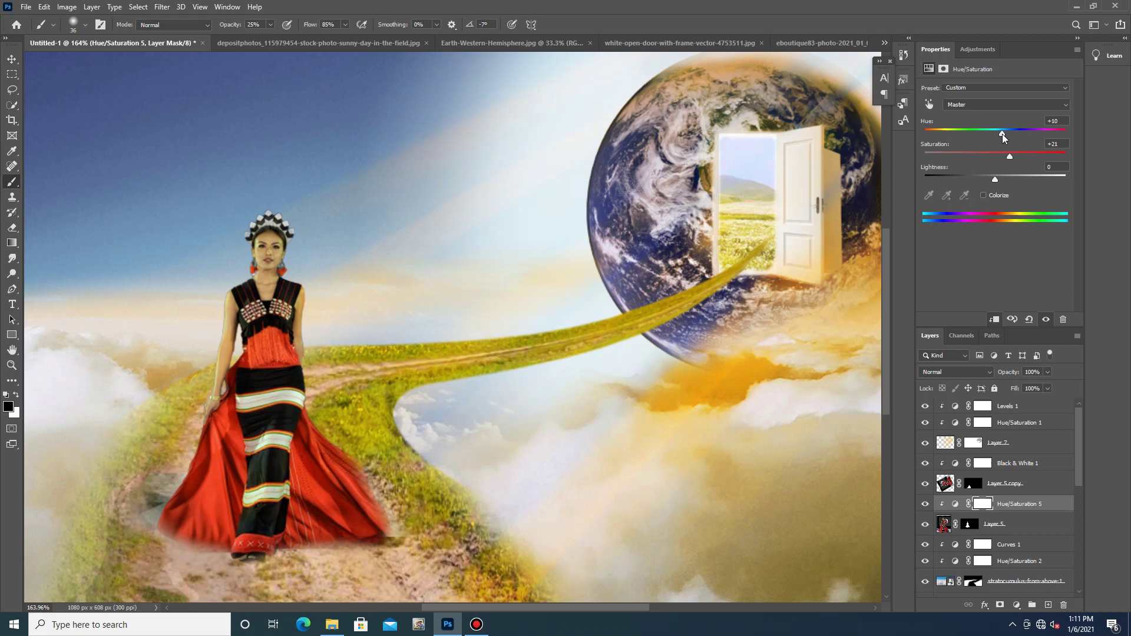
left_click_drag(1003, 137, 1007, 135)
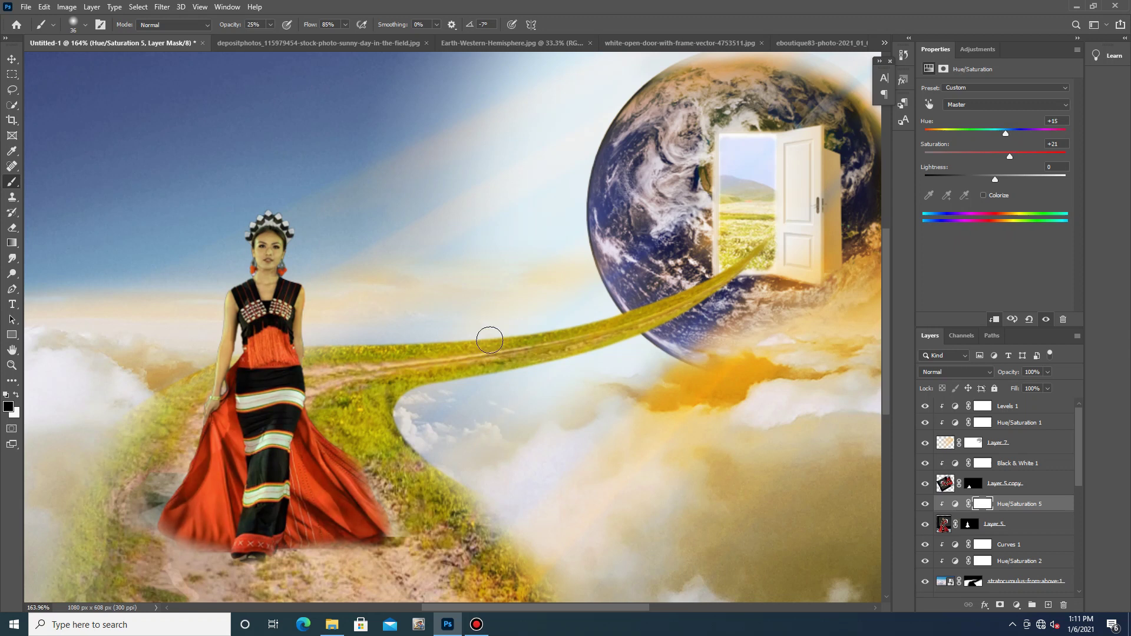
scroll(576, 322, "down", 4)
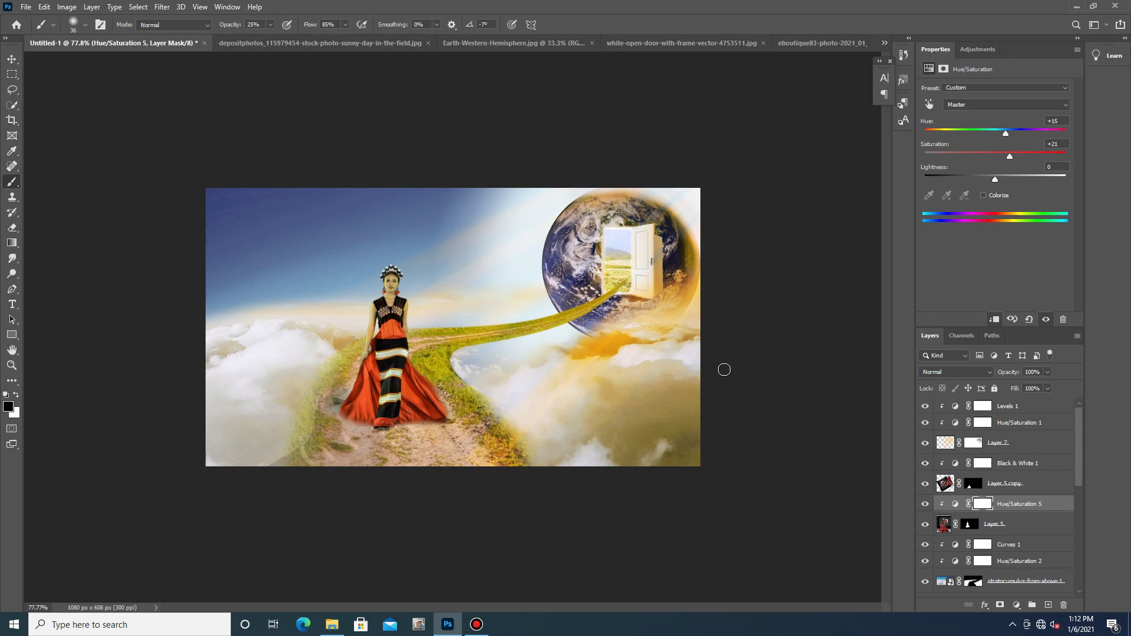
Add a vector mask to the woman's Hue/Saturation adjustment and paint its layer mask black over her skin at 100% brush opacity.
scroll(395, 285, "up", 4)
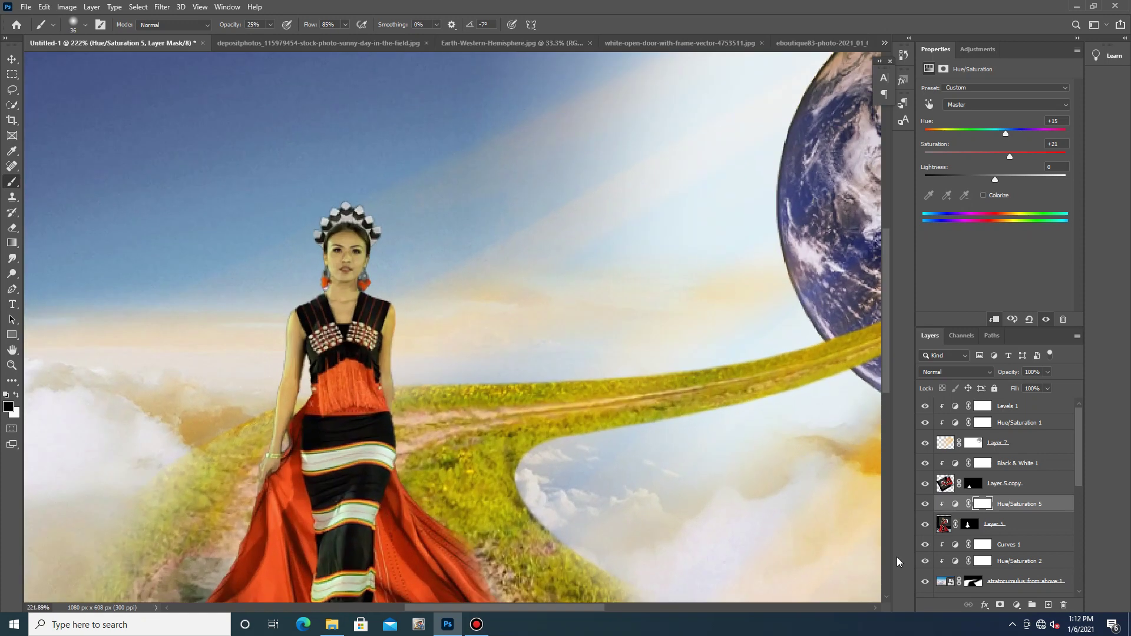
left_click(985, 508)
left_click(1000, 605)
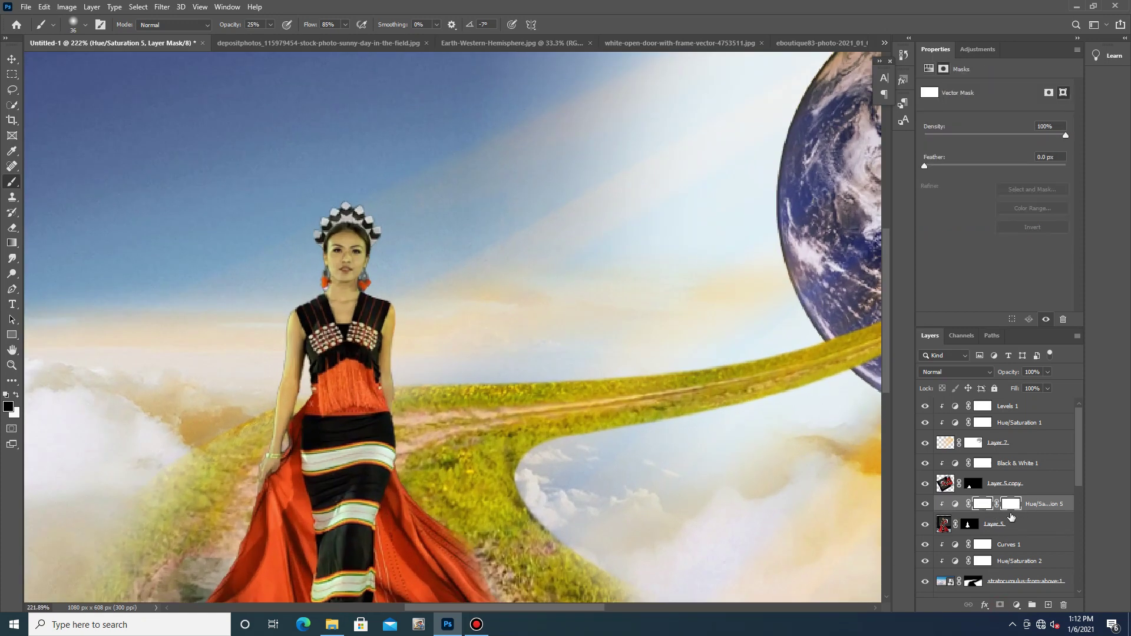
left_click(996, 505)
left_click_drag(269, 25, 326, 56)
left_click(319, 242)
mouse_move(302, 314)
left_mouse_down()
mouse_move(285, 333)
mouse_move(269, 421)
left_mouse_up()
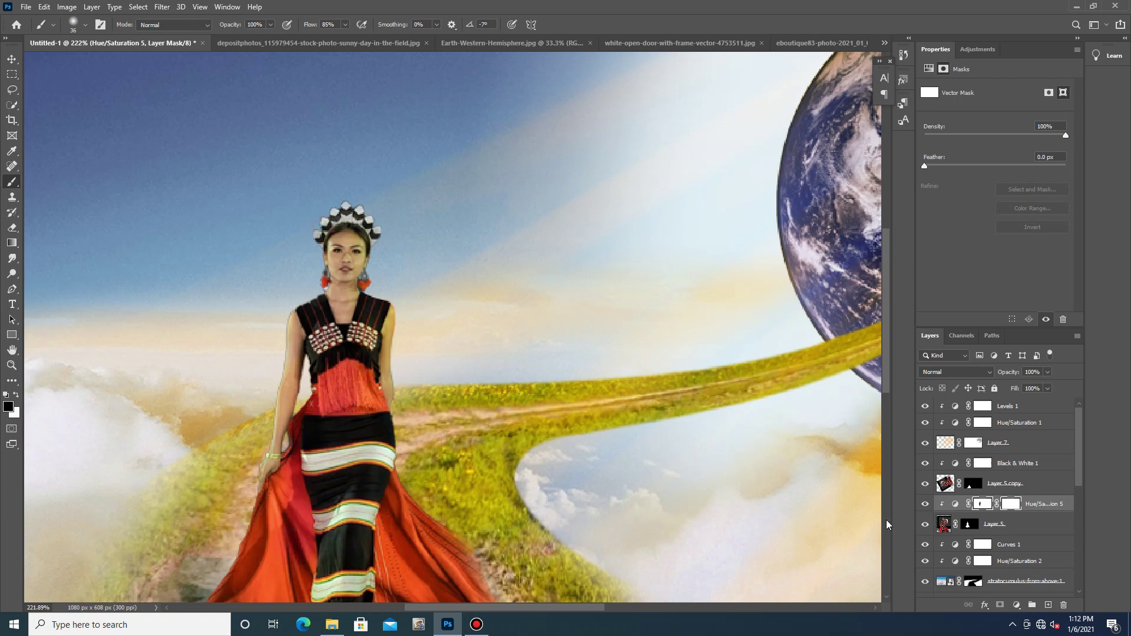
Set the Lightness of the woman's Hue/Saturation adjustment to +22.
left_click(955, 503)
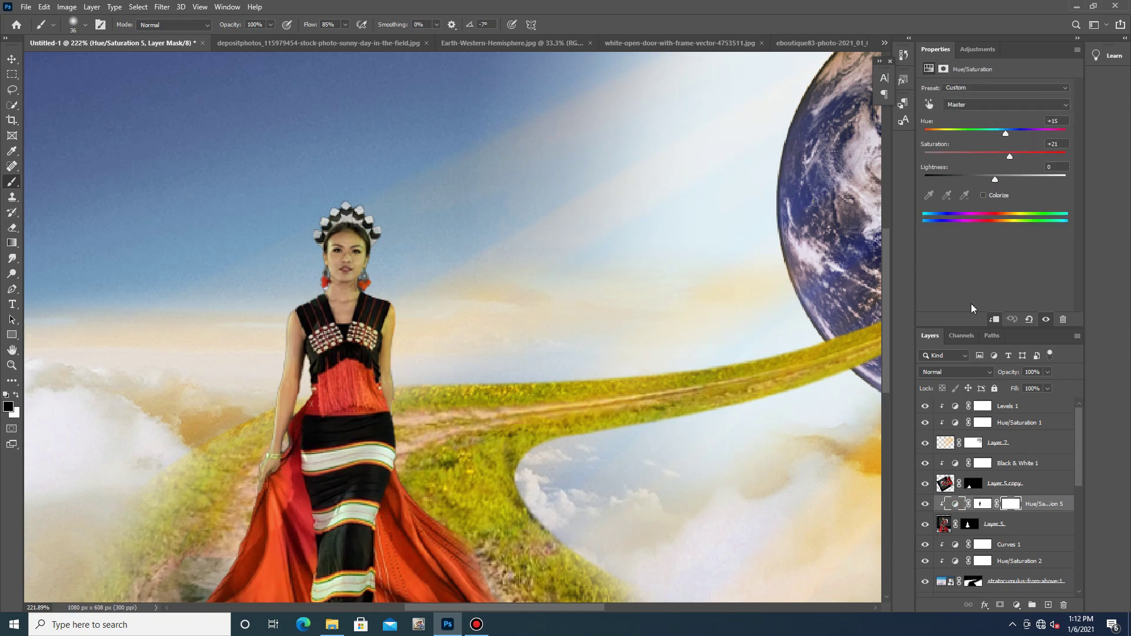
left_click_drag(995, 179, 1012, 199)
left_click_drag(499, 375, 314, 444)
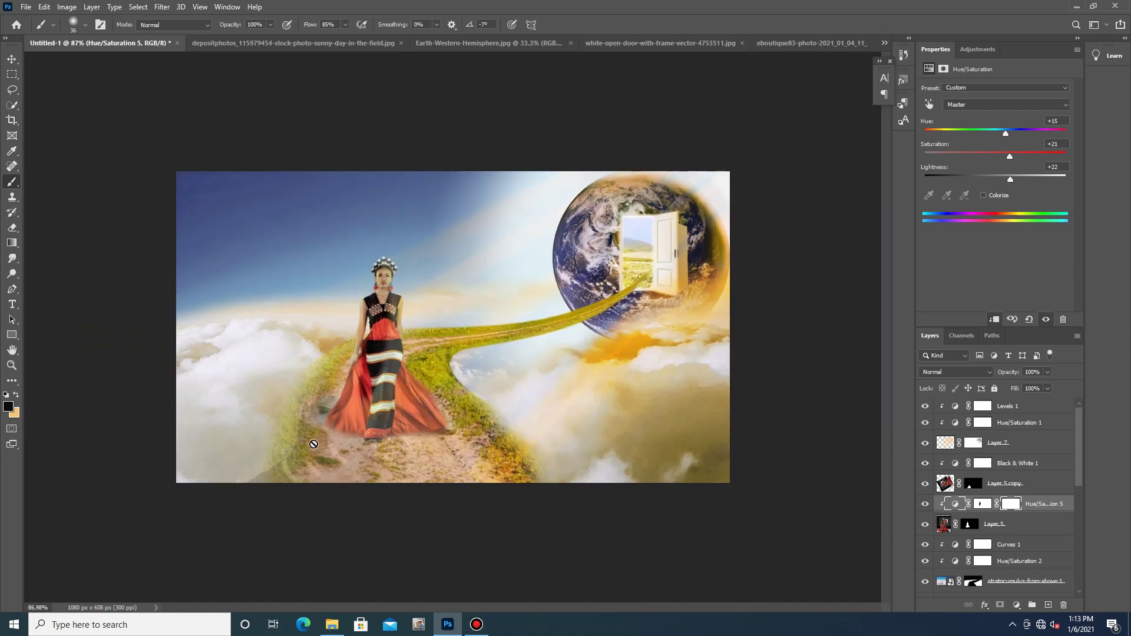
left_click_drag(421, 378, 881, 600)
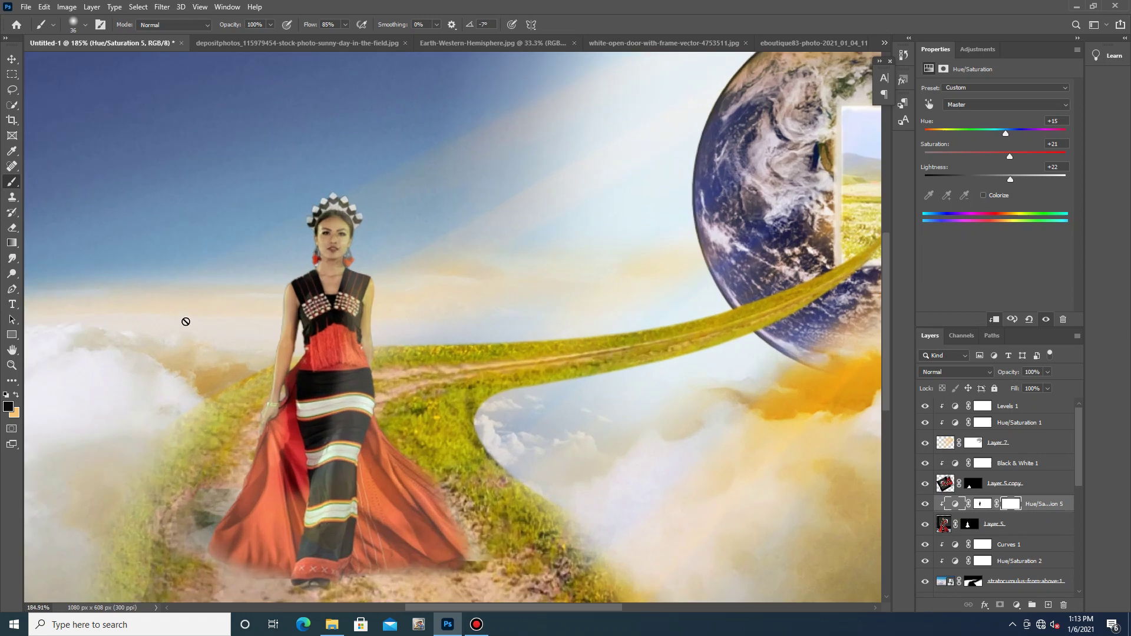
Touch up the layer mask of the woman's Hue/Saturation adjustment with the brush over her torso and arm.
left_click(17, 395)
left_click(1012, 507)
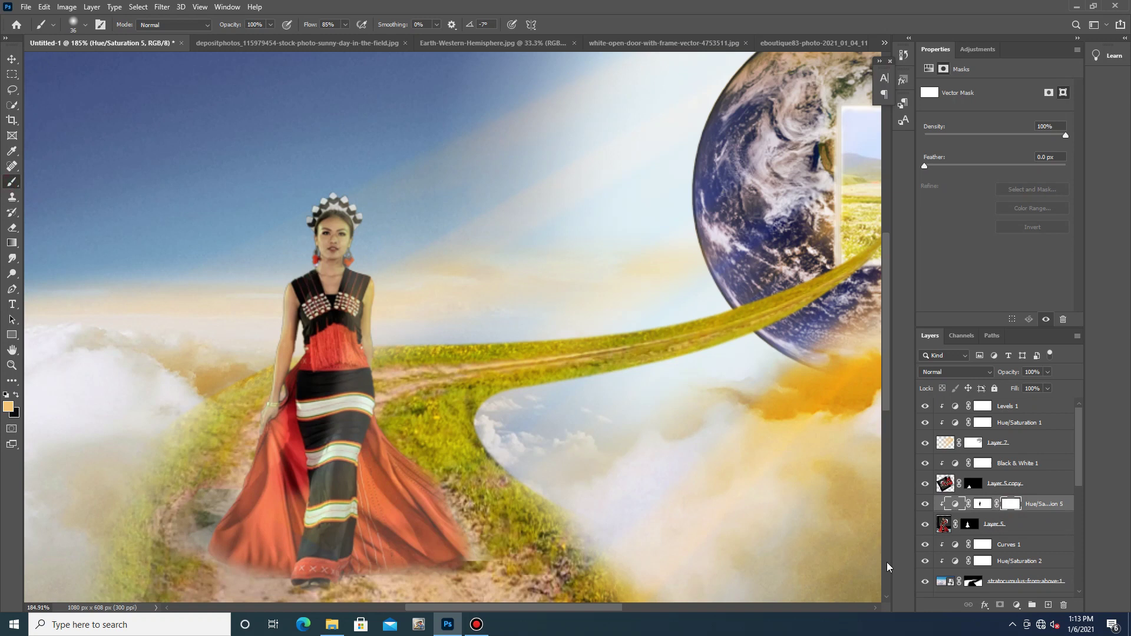
left_click(981, 505)
key("d")
mouse_move(357, 240)
left_mouse_down()
mouse_move(334, 224)
mouse_move(354, 362)
mouse_move(298, 380)
mouse_move(351, 363)
mouse_move(361, 387)
mouse_move(339, 376)
mouse_move(360, 405)
left_mouse_up()
left_click(17, 395)
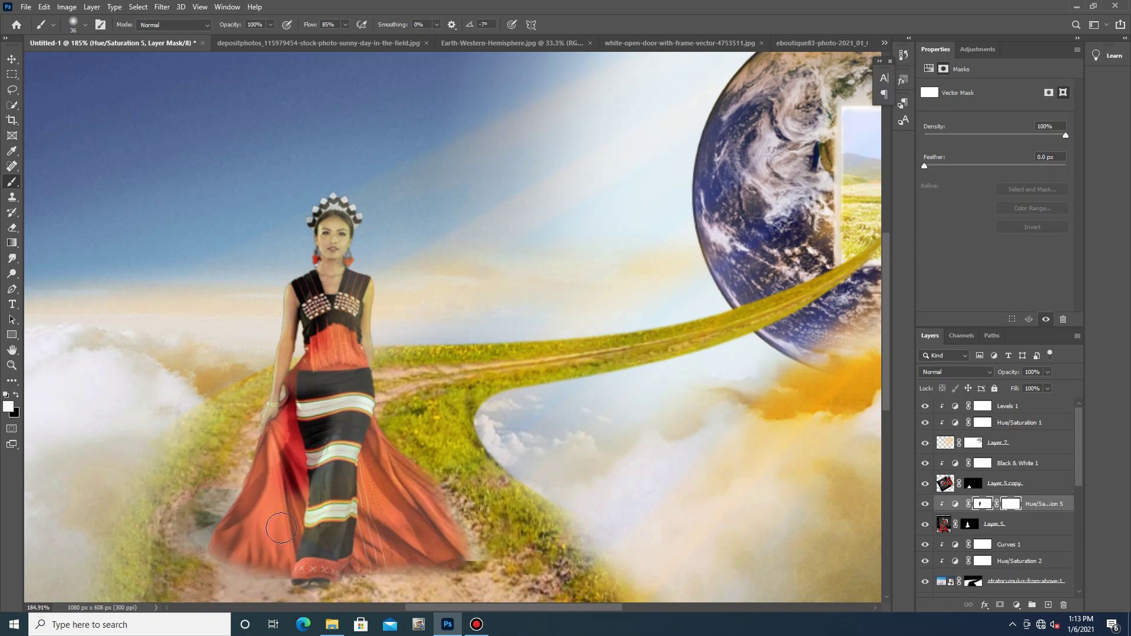
scroll(405, 432, "down", 6)
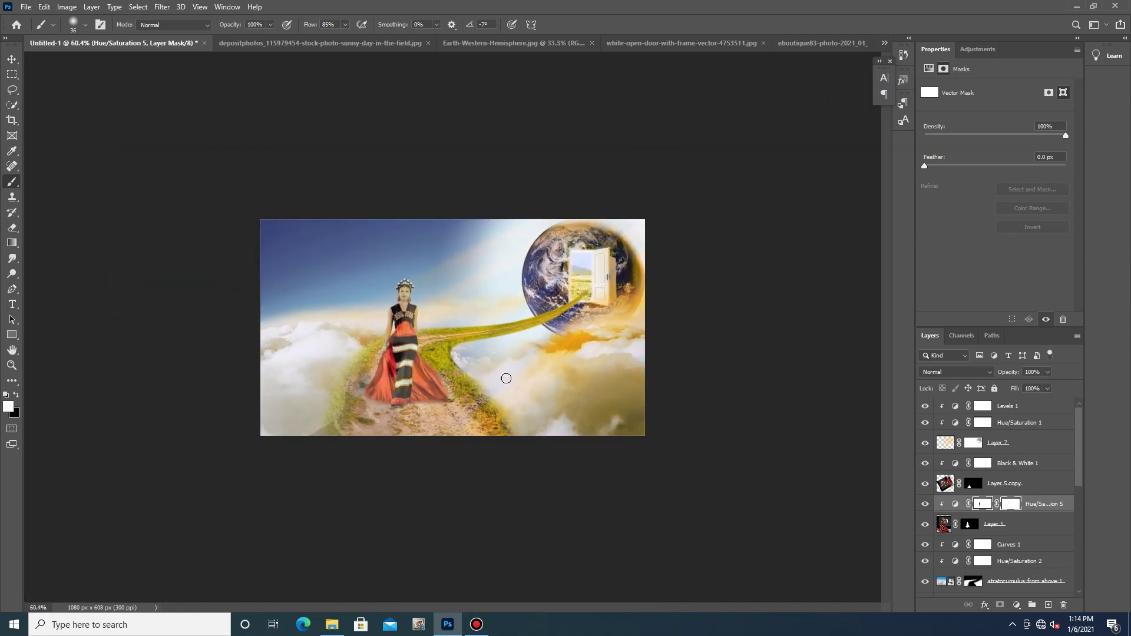
Clip a Brightness/Contrast adjustment to the woman's layer (Layer 5) with Brightness -34.
left_click(944, 528)
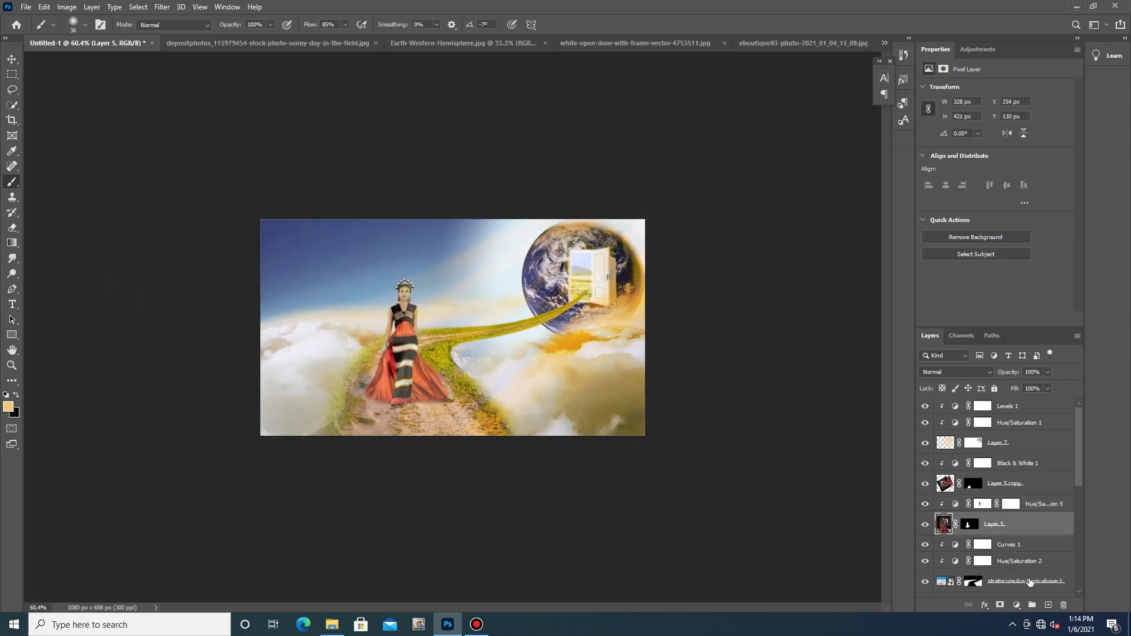
left_click(1016, 605)
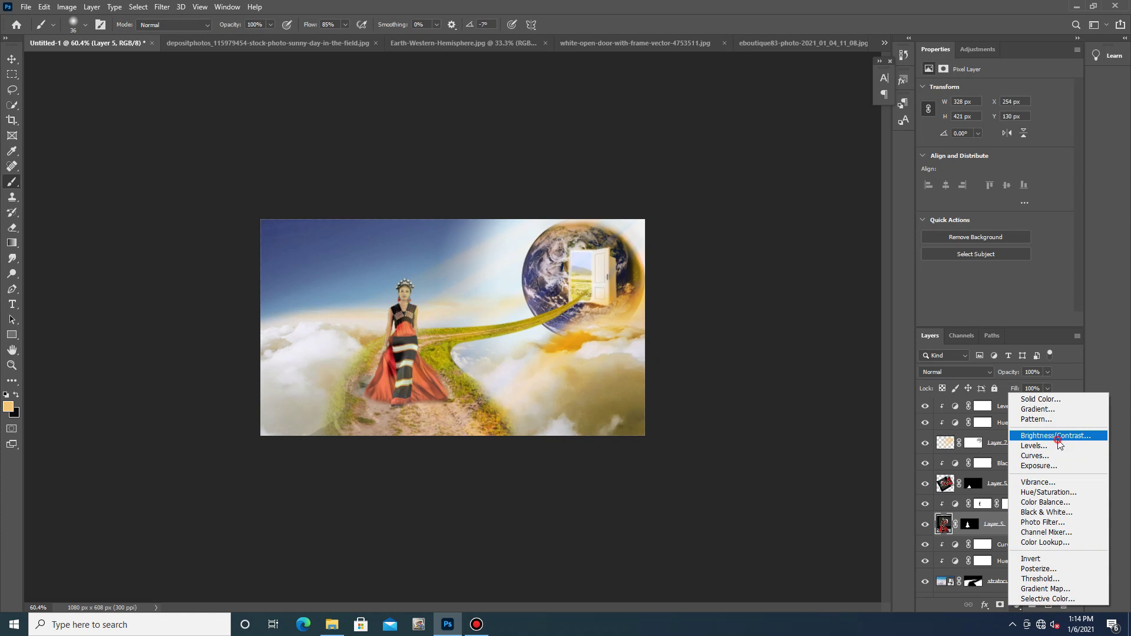
left_click(1040, 435)
left_click_drag(997, 124, 980, 127)
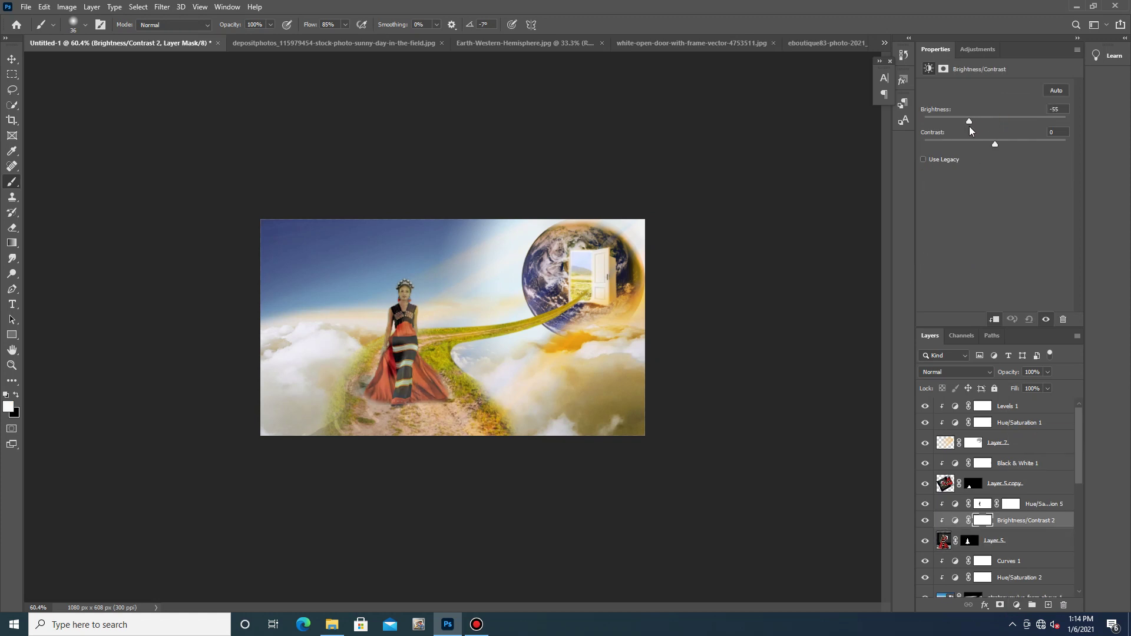
left_click_drag(975, 130, 981, 127)
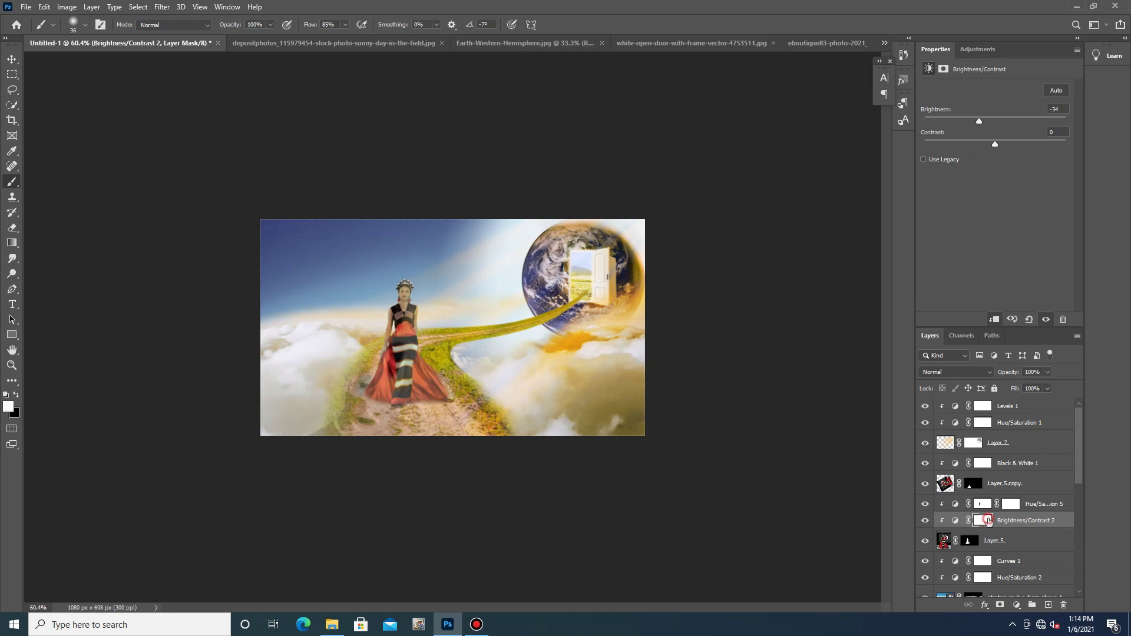
Add a vector mask to the woman's Brightness/Contrast adjustment and paint its layer mask black over her face, neck, arm and waist with a 23 px brush.
left_click(988, 520)
left_click(999, 605)
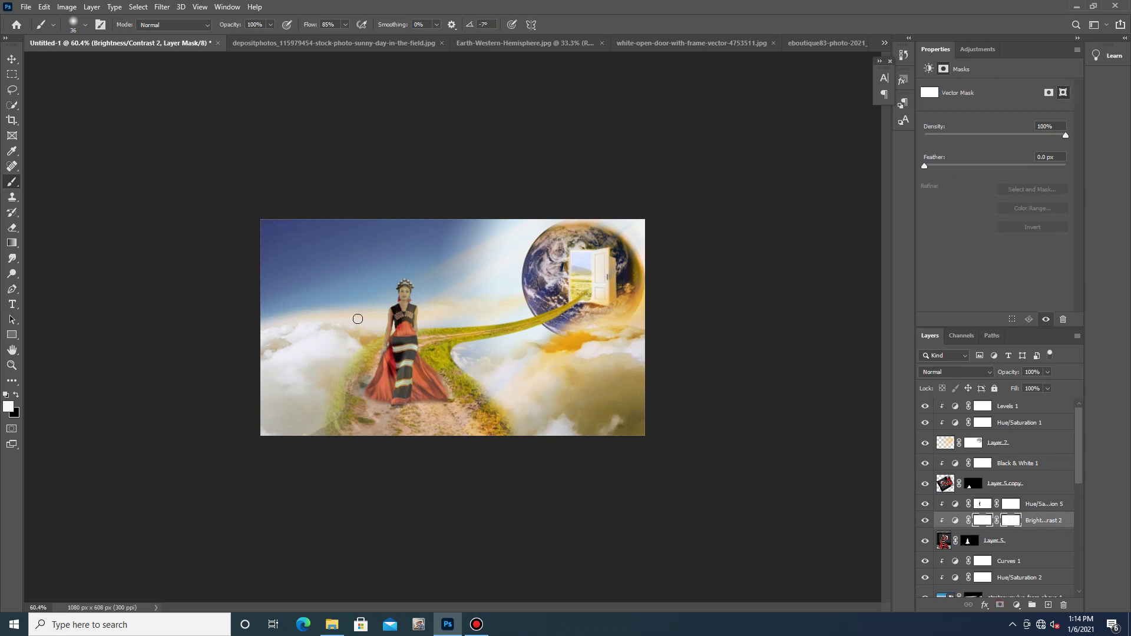
scroll(438, 320, "up", 8)
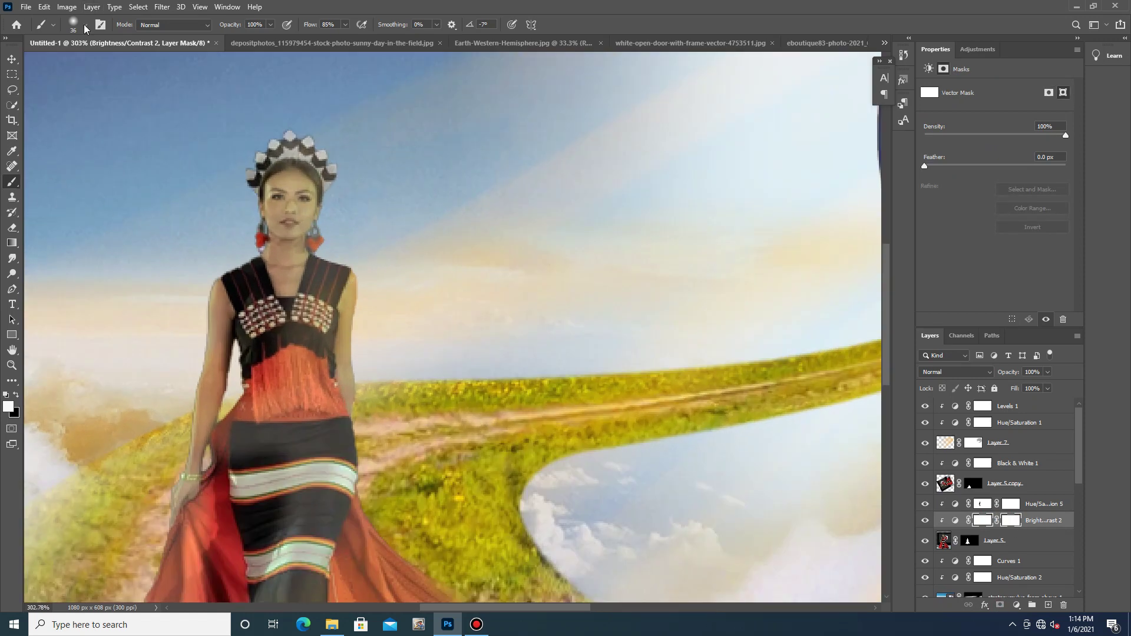
left_click(85, 27)
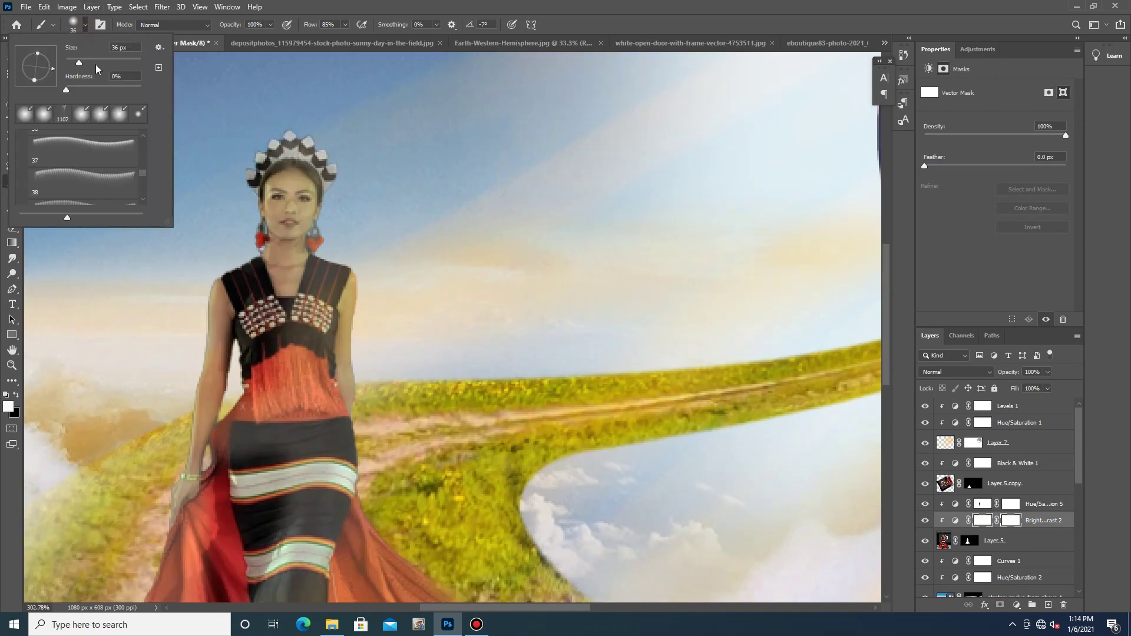
left_click(15, 394)
mouse_move(327, 169)
left_mouse_down()
mouse_move(317, 210)
mouse_move(311, 175)
mouse_move(314, 208)
mouse_move(301, 175)
mouse_move(311, 205)
mouse_move(284, 179)
mouse_move(298, 170)
mouse_move(310, 239)
left_mouse_up()
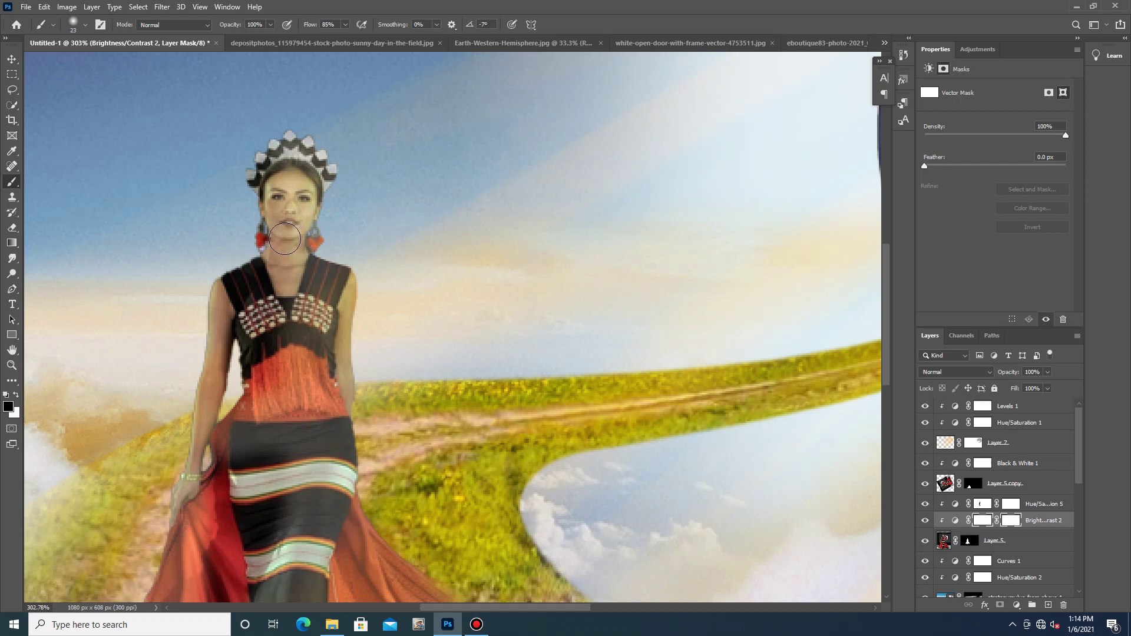
left_click_drag(285, 261, 333, 253)
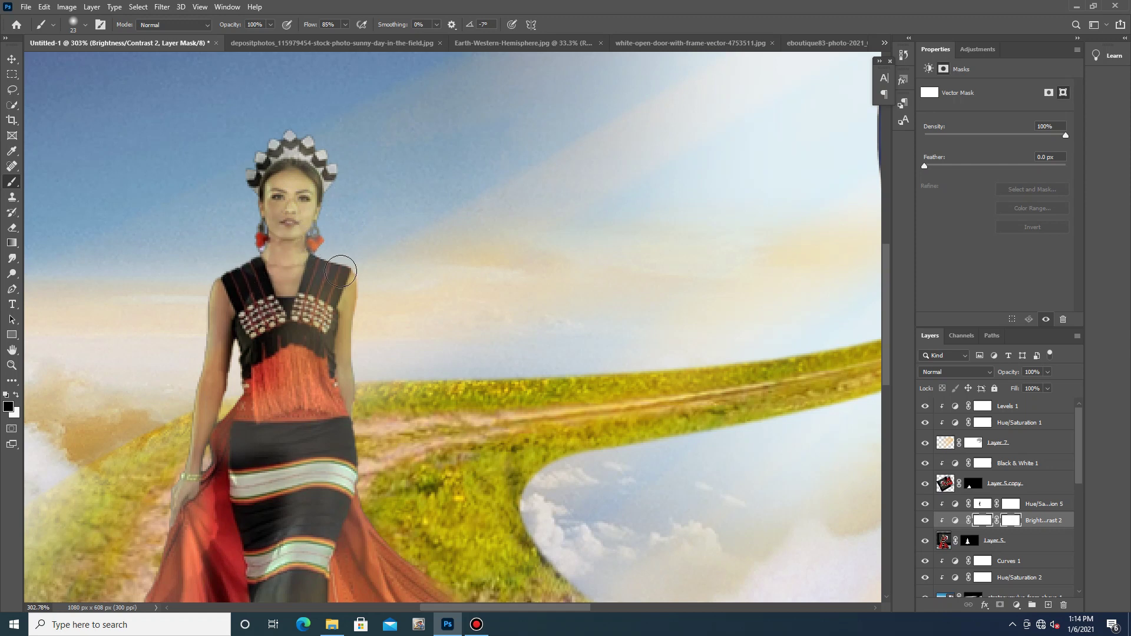
mouse_move(355, 288)
left_mouse_down()
mouse_move(350, 400)
mouse_move(313, 386)
mouse_move(329, 354)
mouse_move(325, 416)
left_mouse_up()
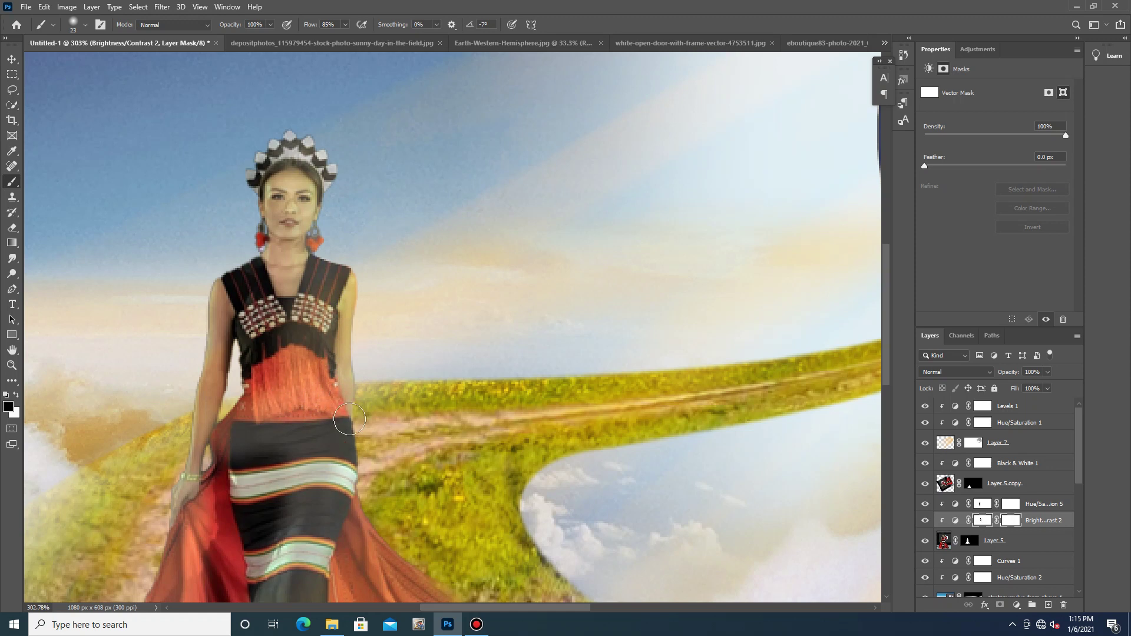
mouse_move(349, 467)
left_mouse_down()
mouse_move(316, 494)
mouse_move(285, 450)
left_mouse_up()
Continue painting the Brightness/Contrast adjustment's layer mask black over the woman's skirt and gown down to the hem.
scroll(331, 455, "down", 4)
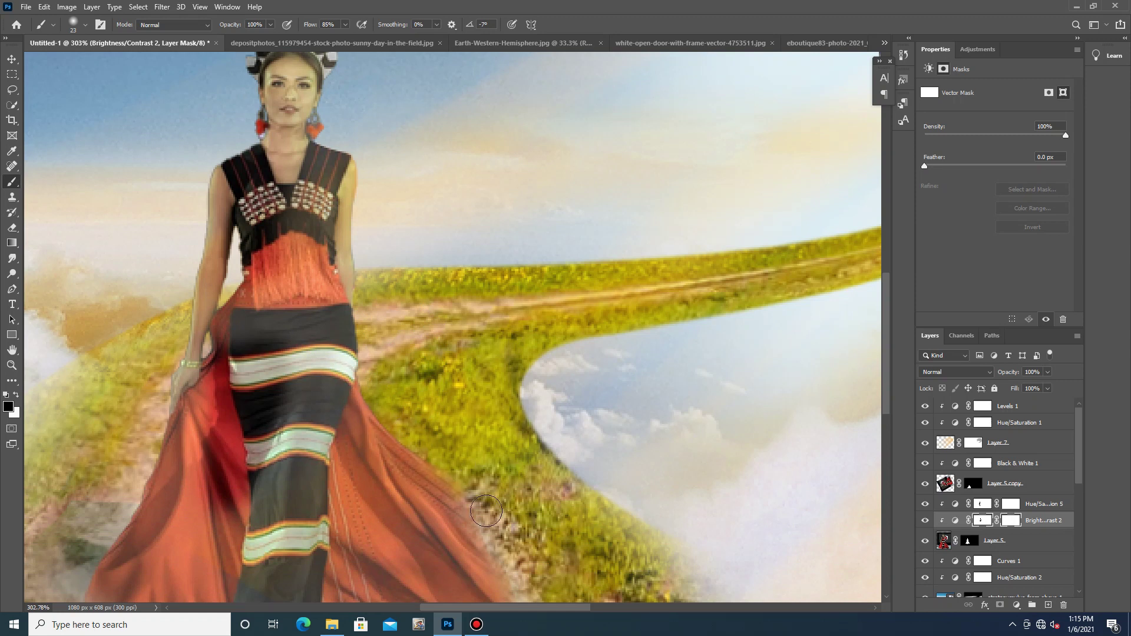
scroll(453, 495, "down", 1)
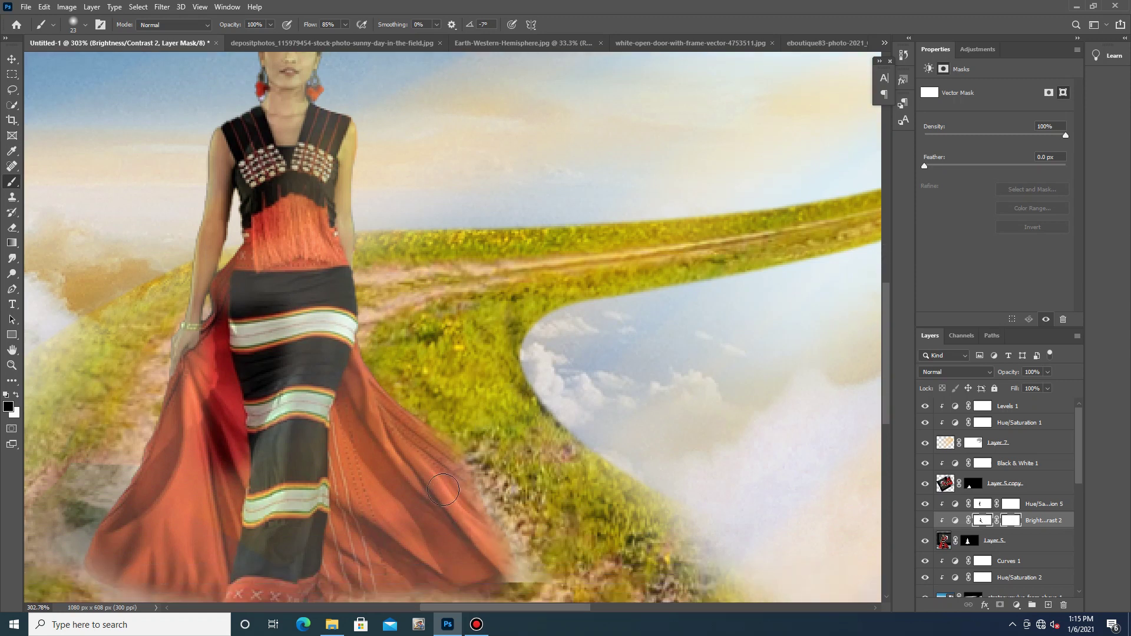
scroll(542, 463, "down", 1)
scroll(543, 463, "down", 1)
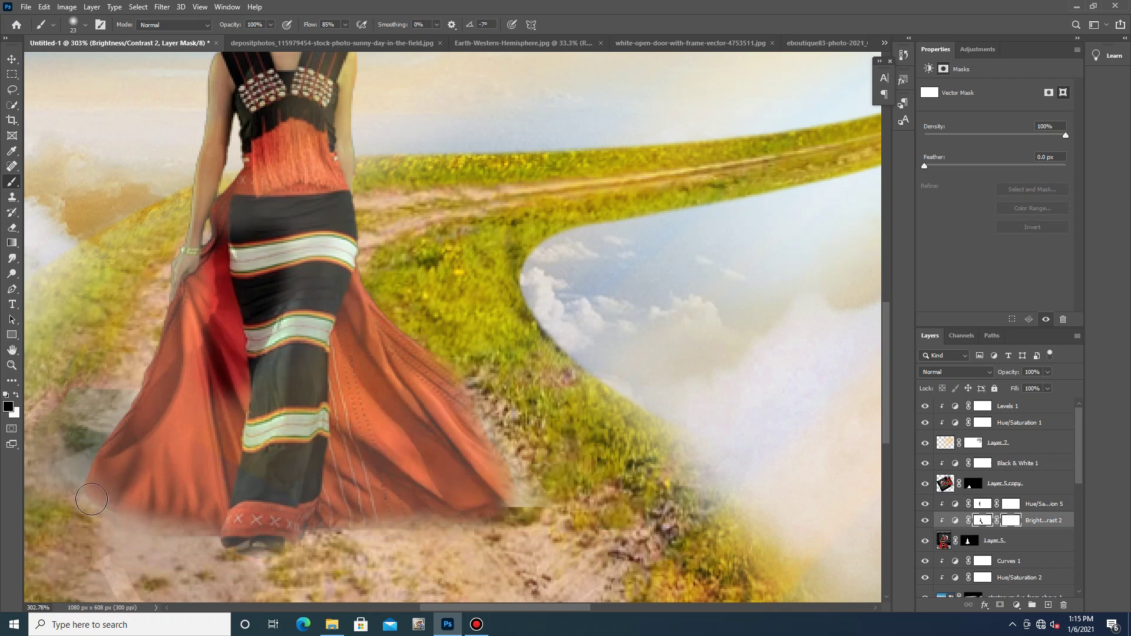
mouse_move(188, 327)
left_mouse_down()
mouse_move(177, 404)
mouse_move(187, 436)
mouse_move(163, 445)
mouse_move(160, 492)
left_mouse_up()
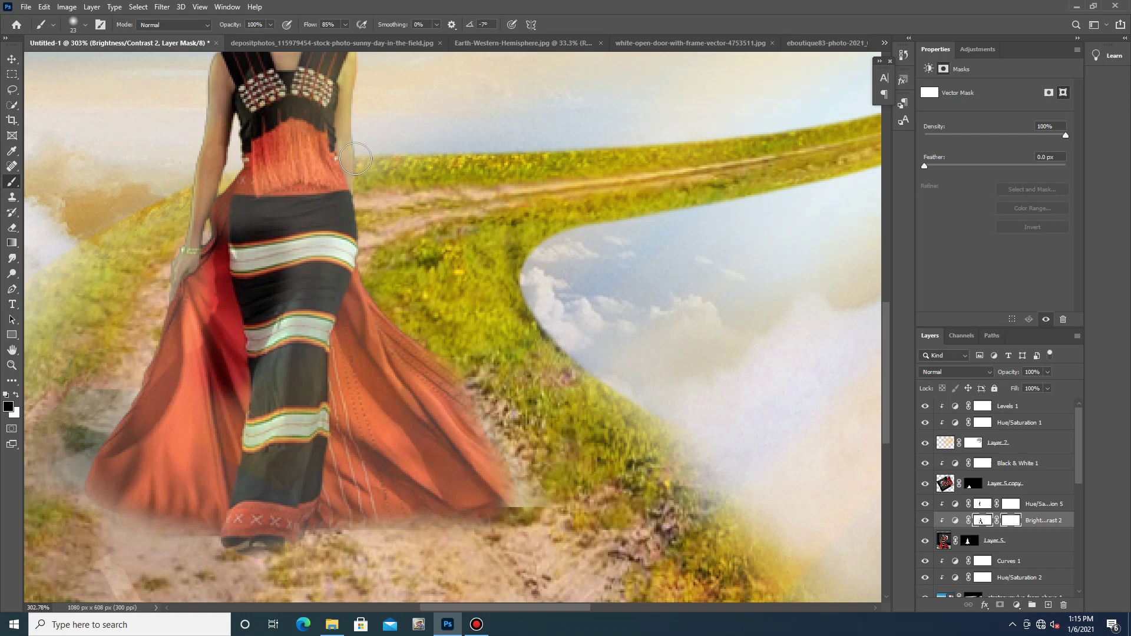
scroll(365, 176, "up", 5)
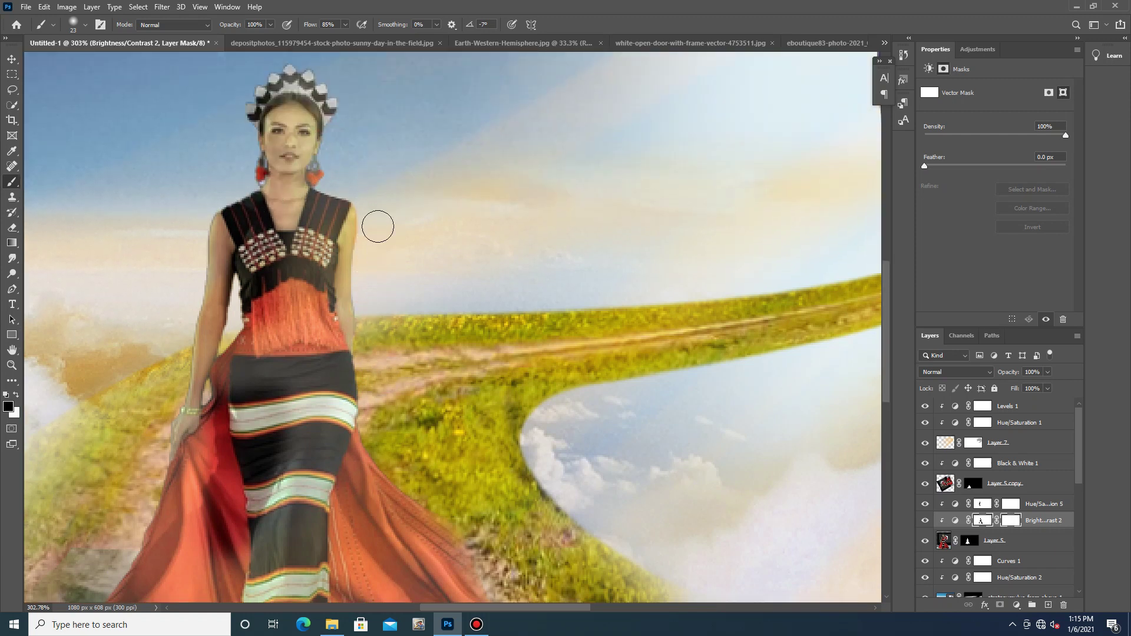
scroll(378, 224, "down", 6)
scroll(536, 372, "down", 2)
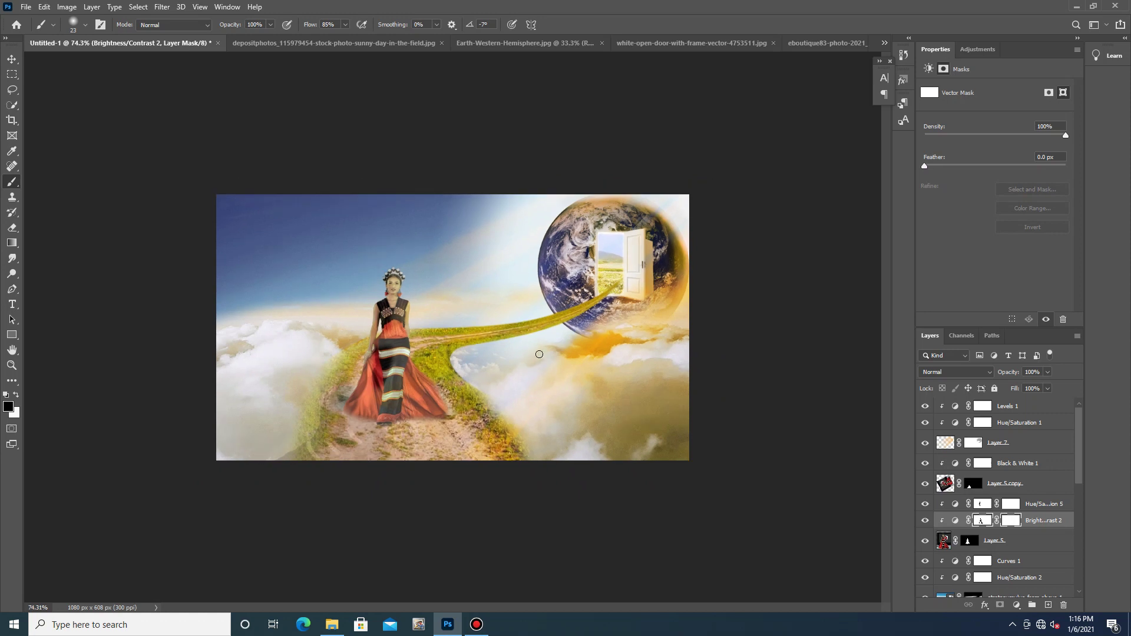
Clip a Brightness/Contrast adjustment with Brightness -136 to Layer 5 copy and delete its Black & White 1 adjustment.
left_click(1004, 483)
left_click(1016, 605)
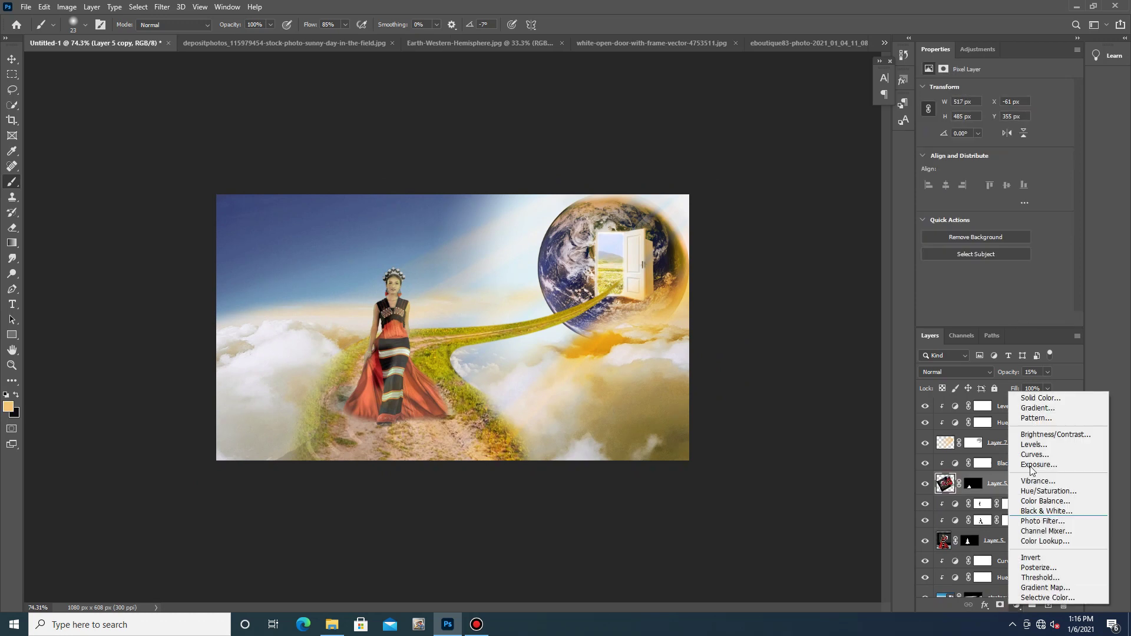
left_click(1039, 435)
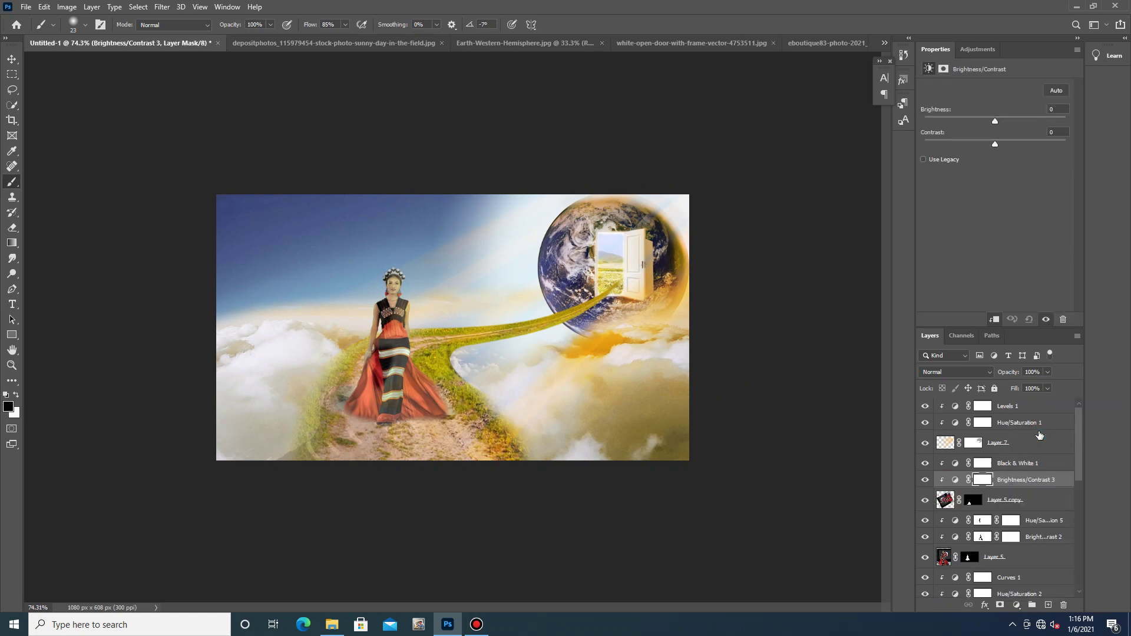
left_click_drag(995, 127, 953, 125)
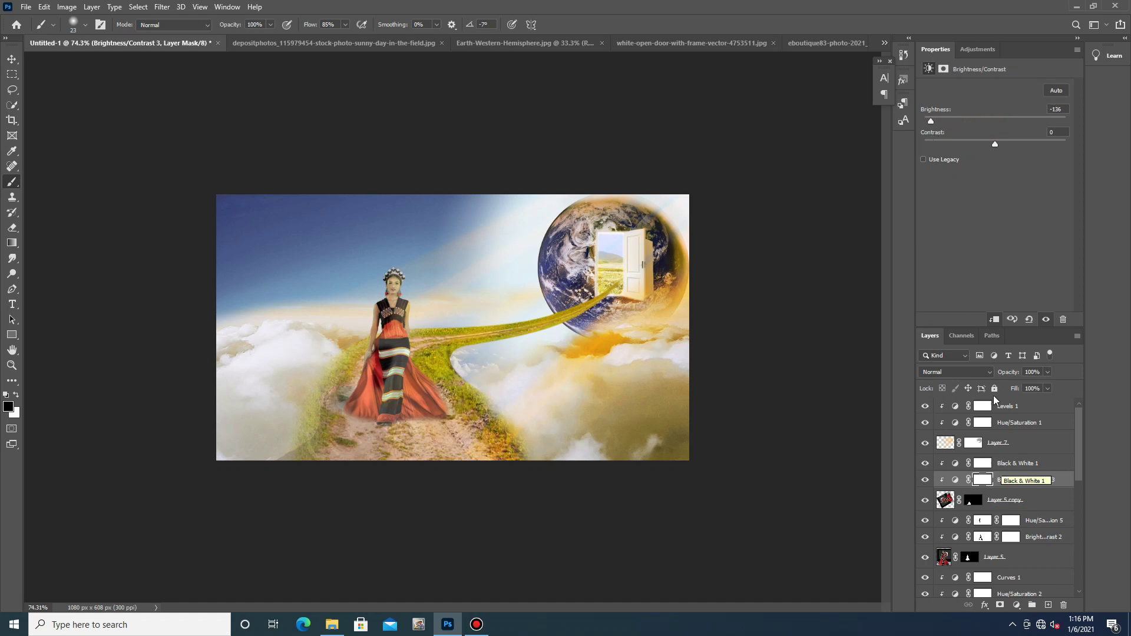
left_click_drag(1022, 467, 1064, 606)
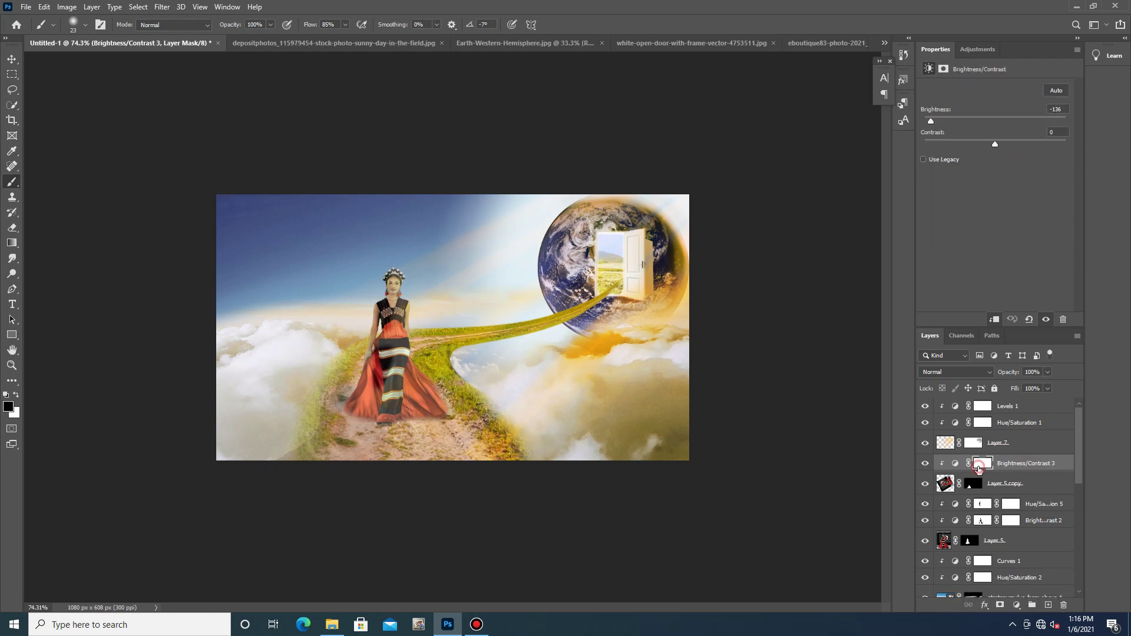
Set the opacity of Layer 5 copy to 26%.
left_click(945, 486)
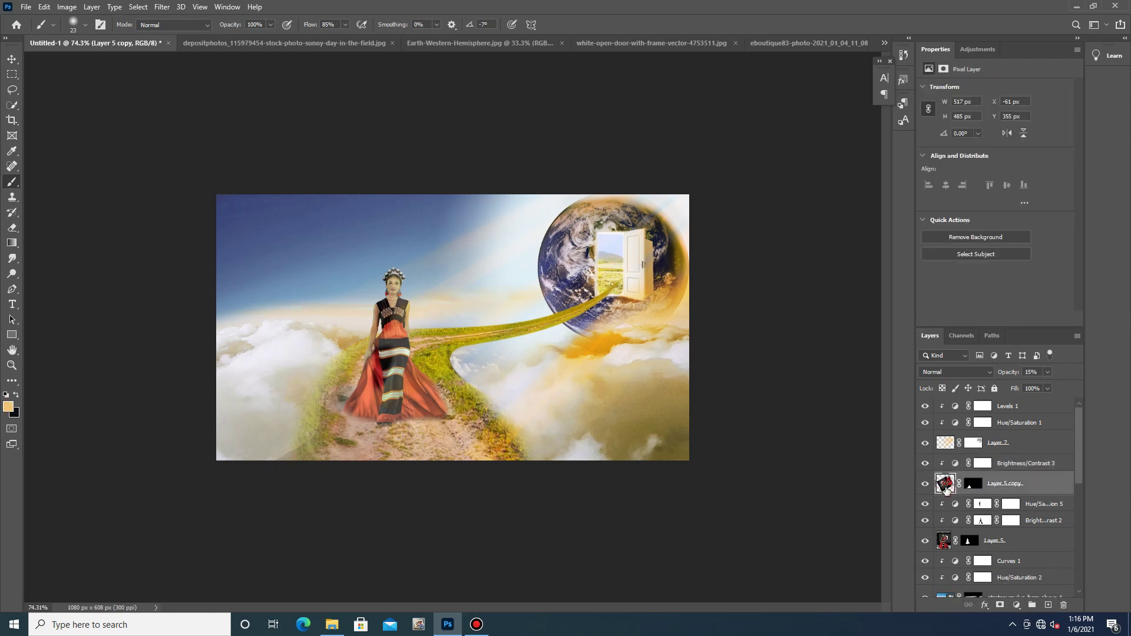
left_click(1046, 373)
left_click_drag(1050, 386, 1037, 397)
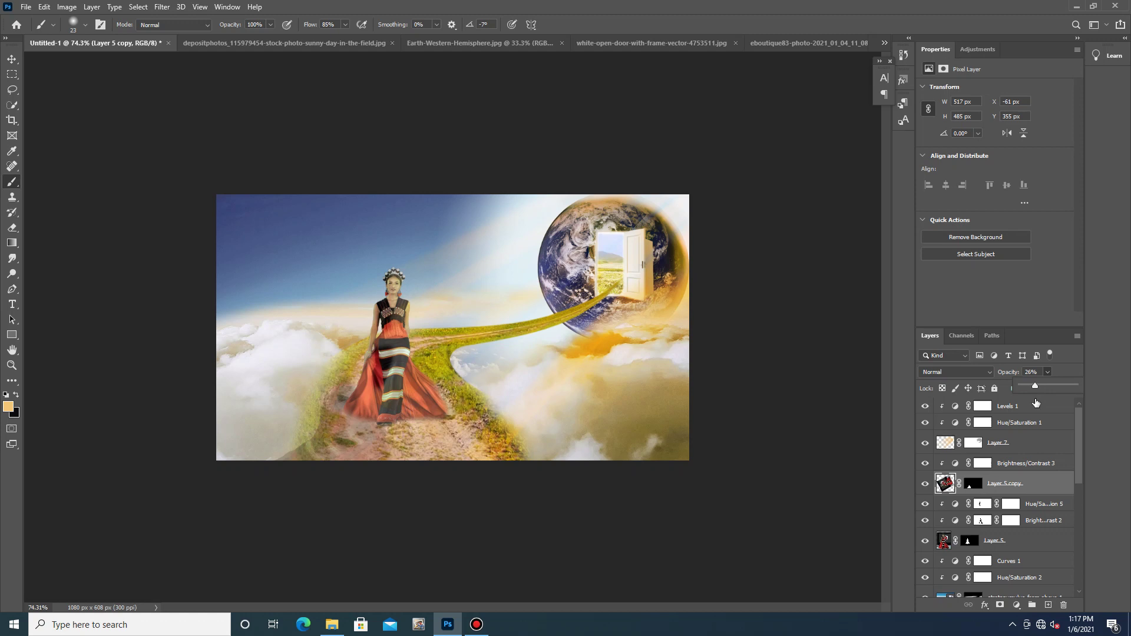
Raise the Layer 5 copy opacity to 100% and set the contrast of its Brightness/Contrast 3 adjustment to 100.
left_click_drag(1035, 386, 1077, 386)
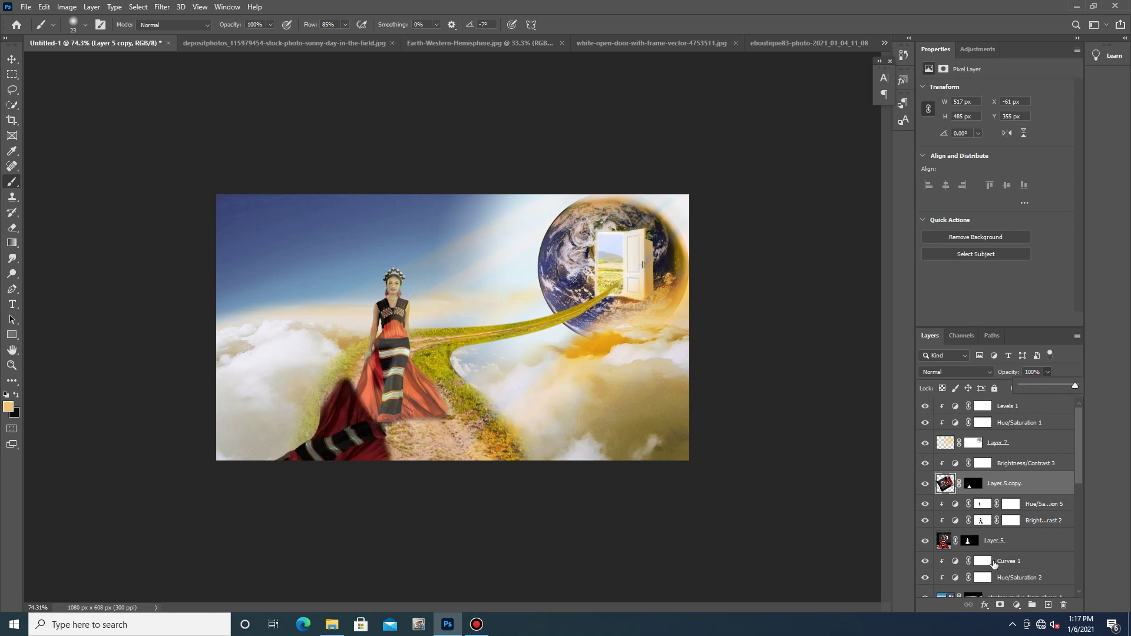
left_click(956, 465)
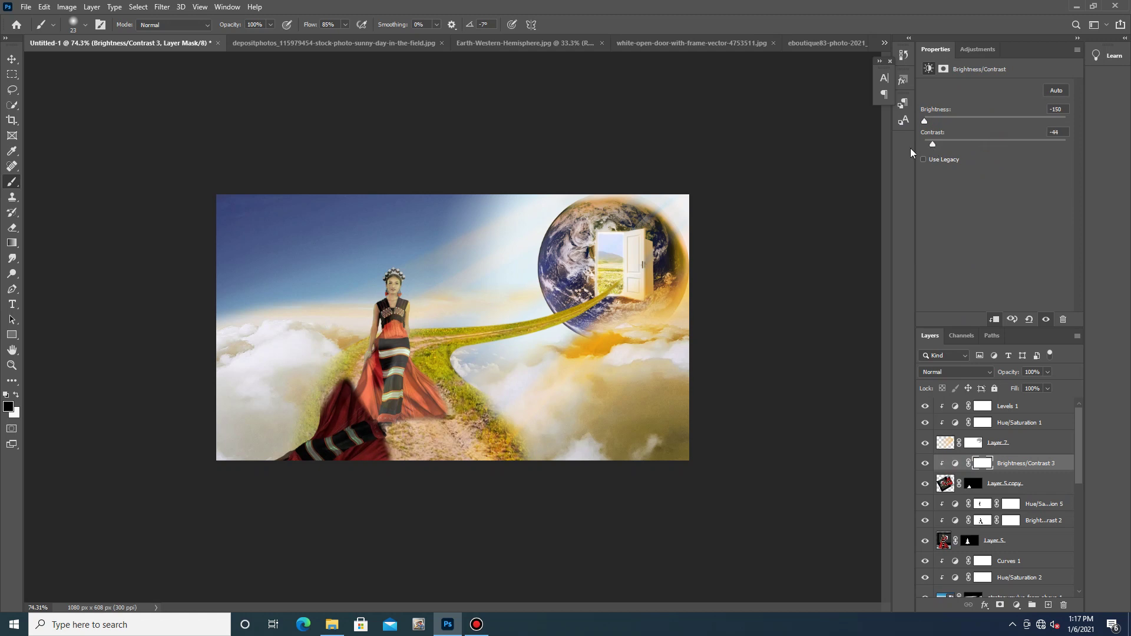
left_click_drag(941, 144, 1128, 150)
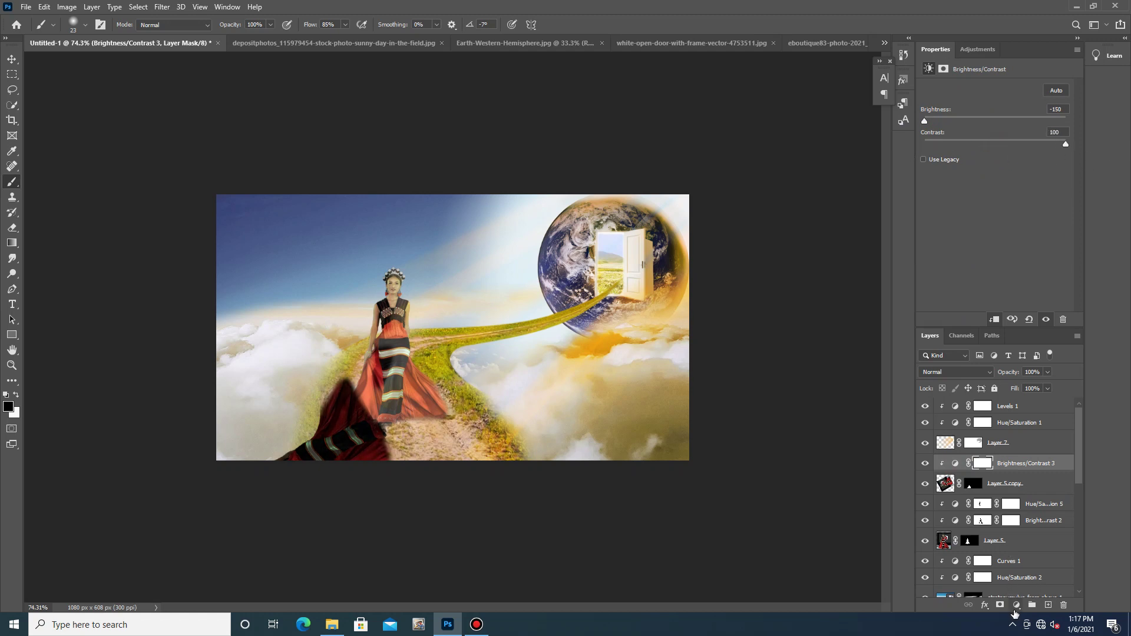
Add a Hue/Saturation adjustment clipped to the dress shadow copy, with Hue +7 and Lightness -100.
left_click(1016, 605)
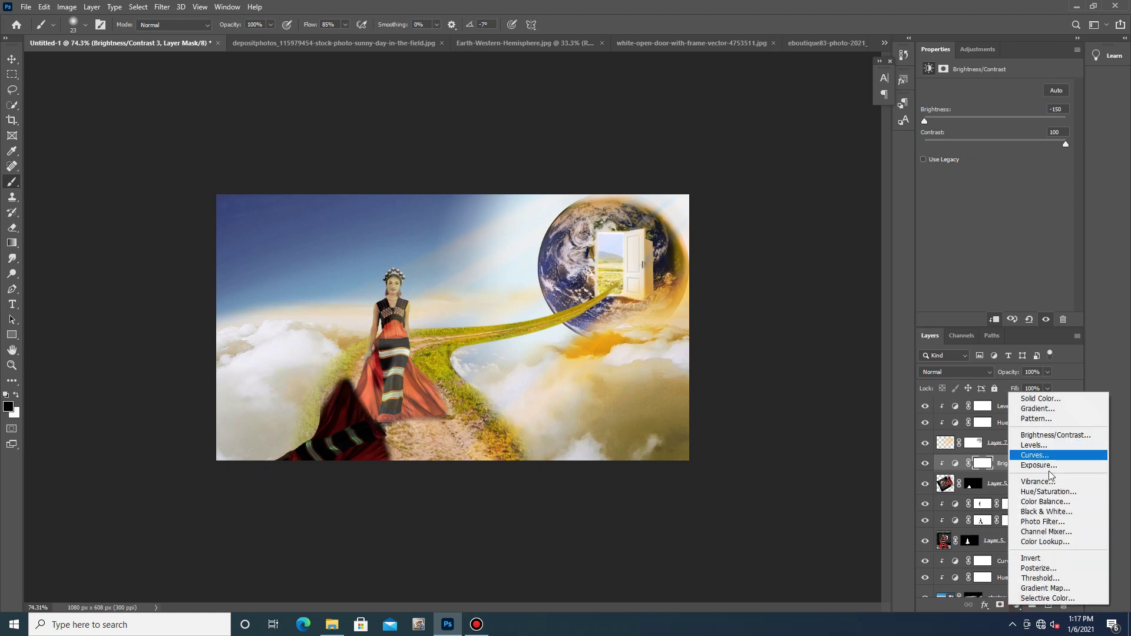
left_click(1049, 495)
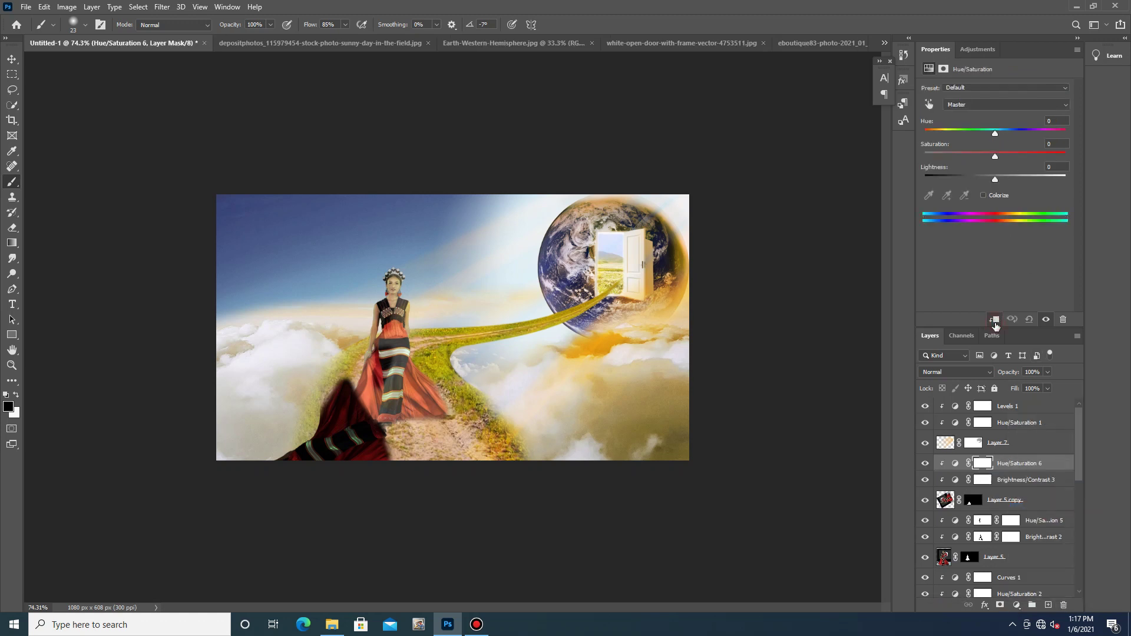
mouse_move(996, 135)
left_mouse_down()
mouse_move(942, 135)
mouse_move(999, 134)
left_mouse_up()
left_click_drag(995, 179, 894, 193)
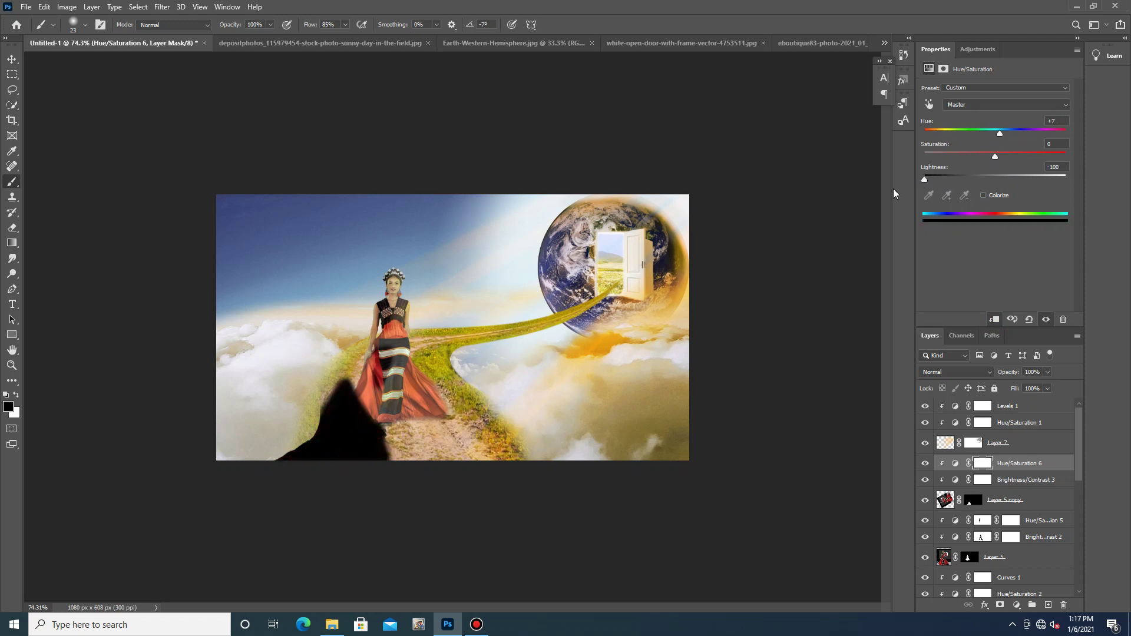
Reduce the blackened Layer 5 copy shadow to 35% opacity.
left_click(948, 502)
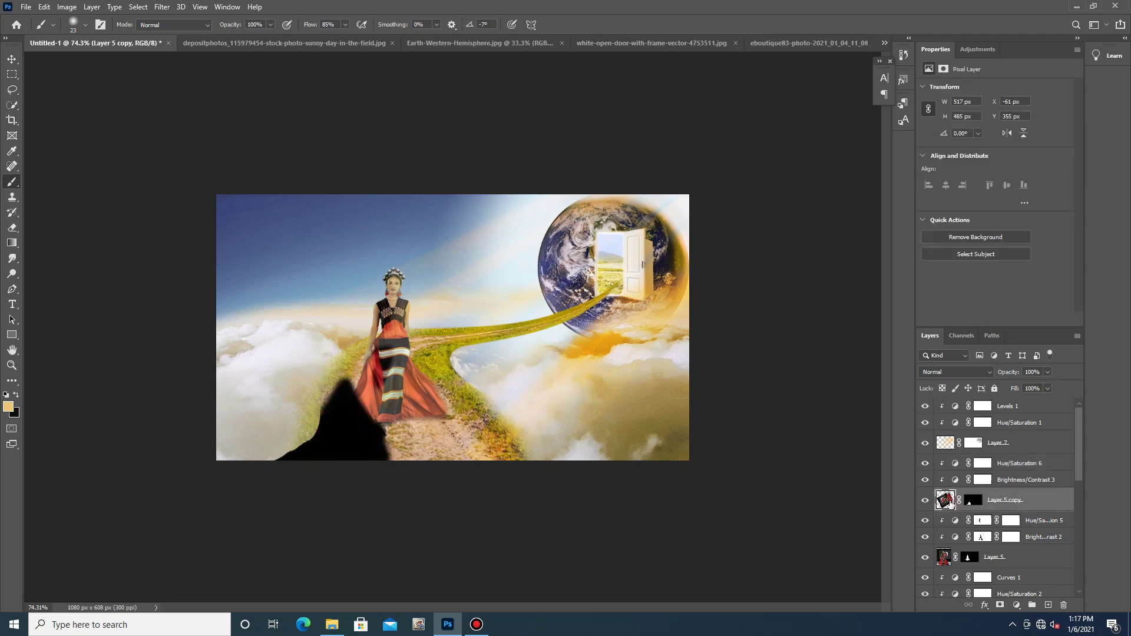
left_click(1047, 372)
left_click_drag(1052, 385, 1013, 397)
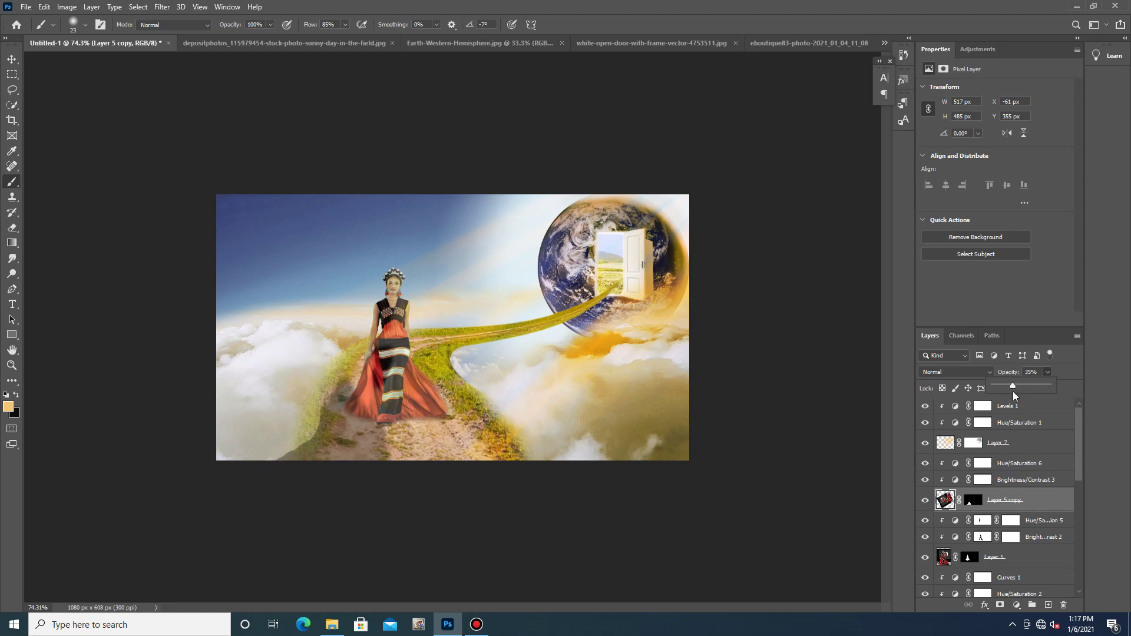
Rotate the shadow layer 8.79° with Free Transform and reposition it on the ground beside the dress.
left_click(942, 506)
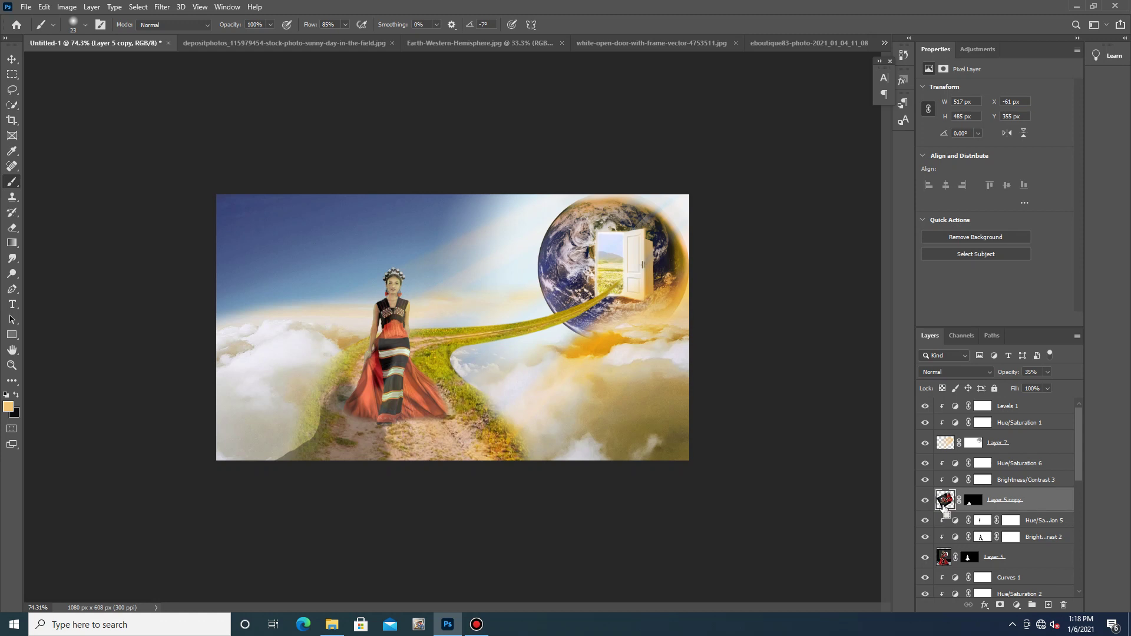
key("ctrl+t")
left_click_drag(464, 591, 406, 560)
left_click_drag(360, 515, 354, 487)
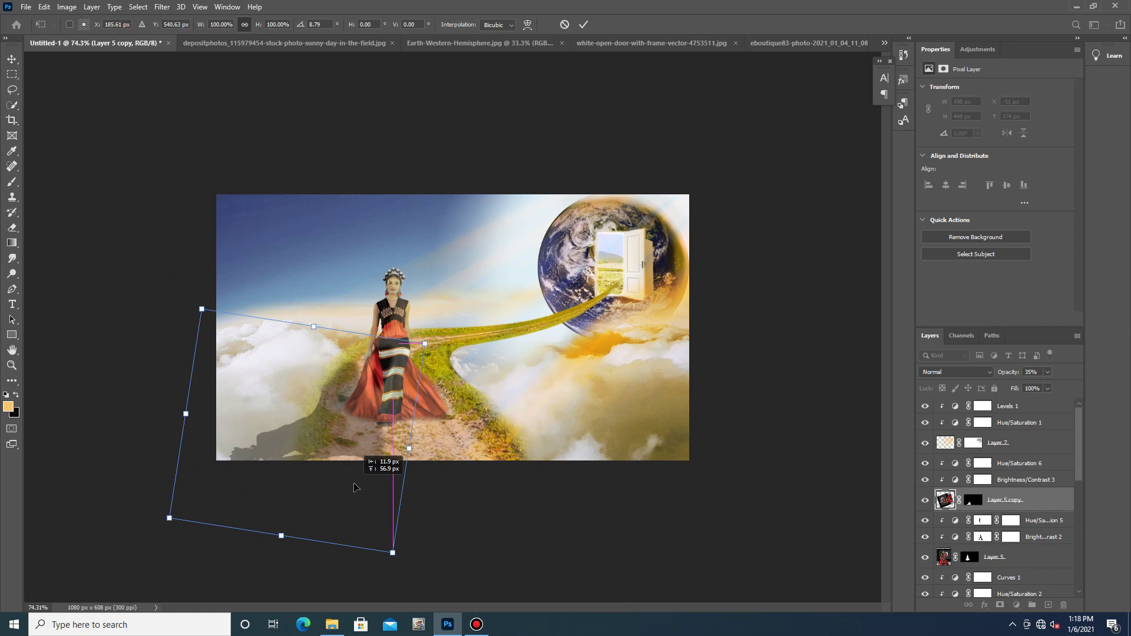
left_click_drag(355, 487, 360, 458)
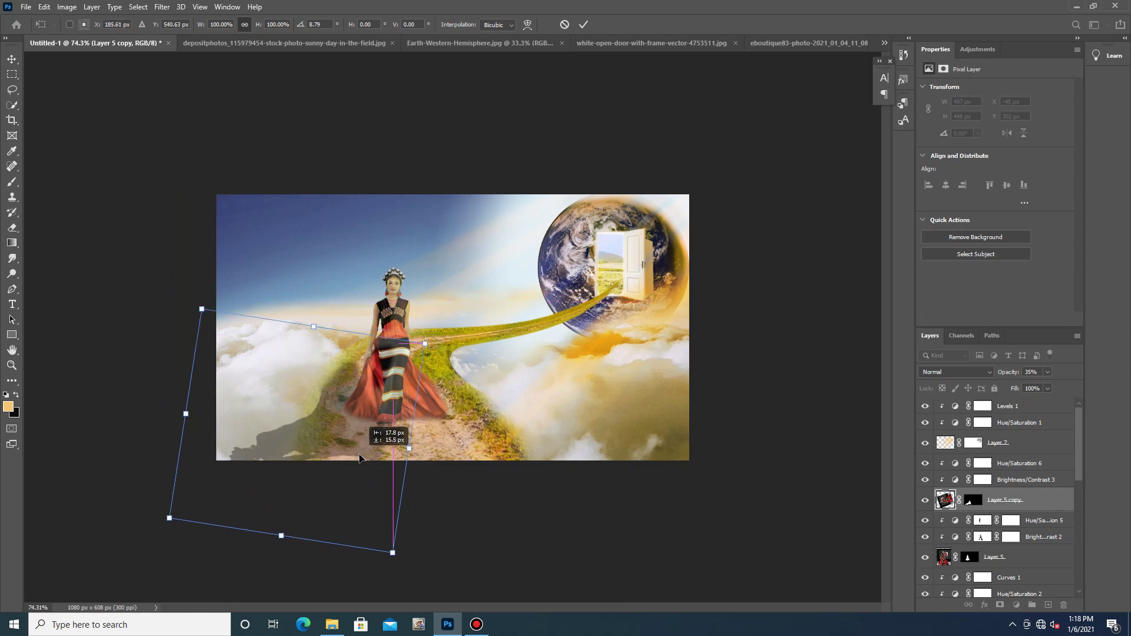
left_click_drag(362, 457, 389, 465)
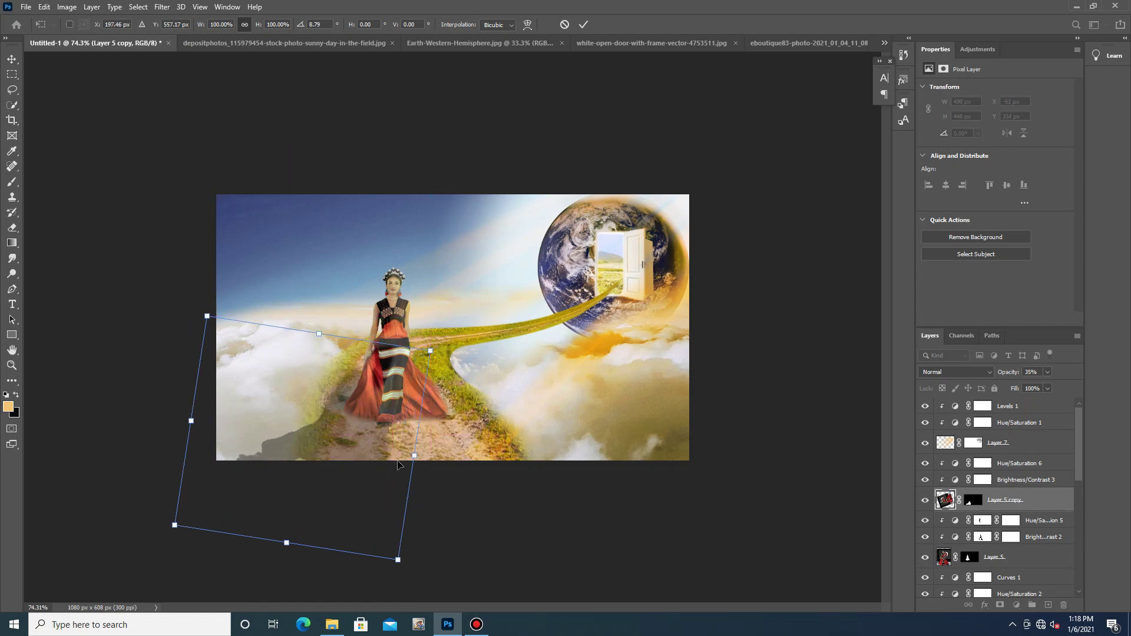
key("Return")
Paint black on the Layer 5 copy mask to hide the shadow where it meets the dress.
left_click(973, 499)
key("b")
key("d")
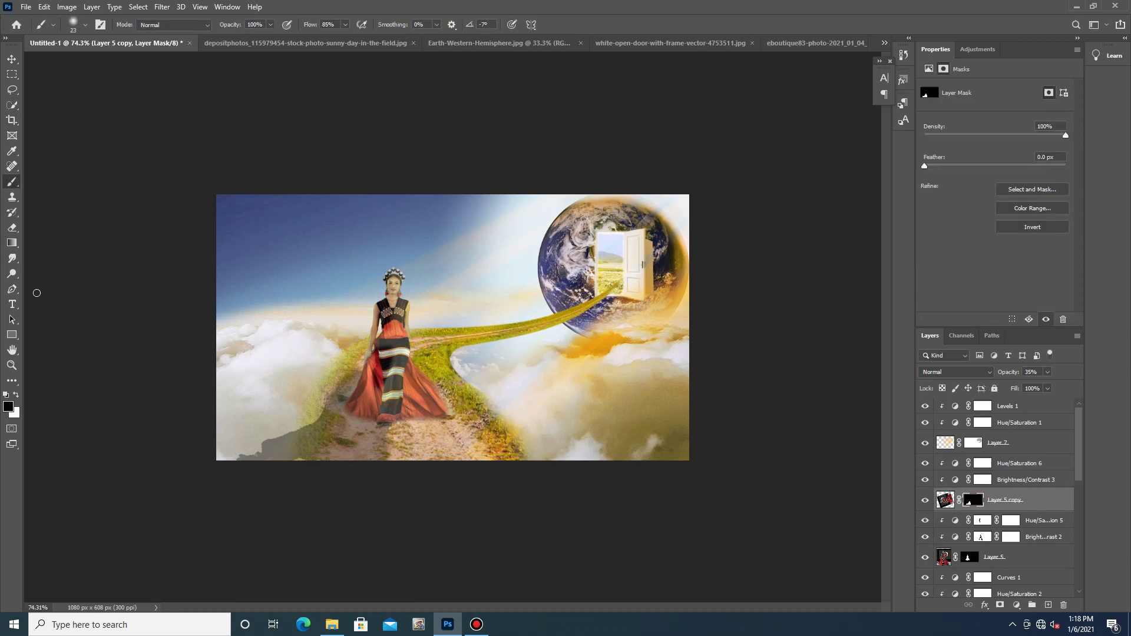
left_click_drag(373, 385, 367, 381)
left_click_drag(350, 405, 380, 400)
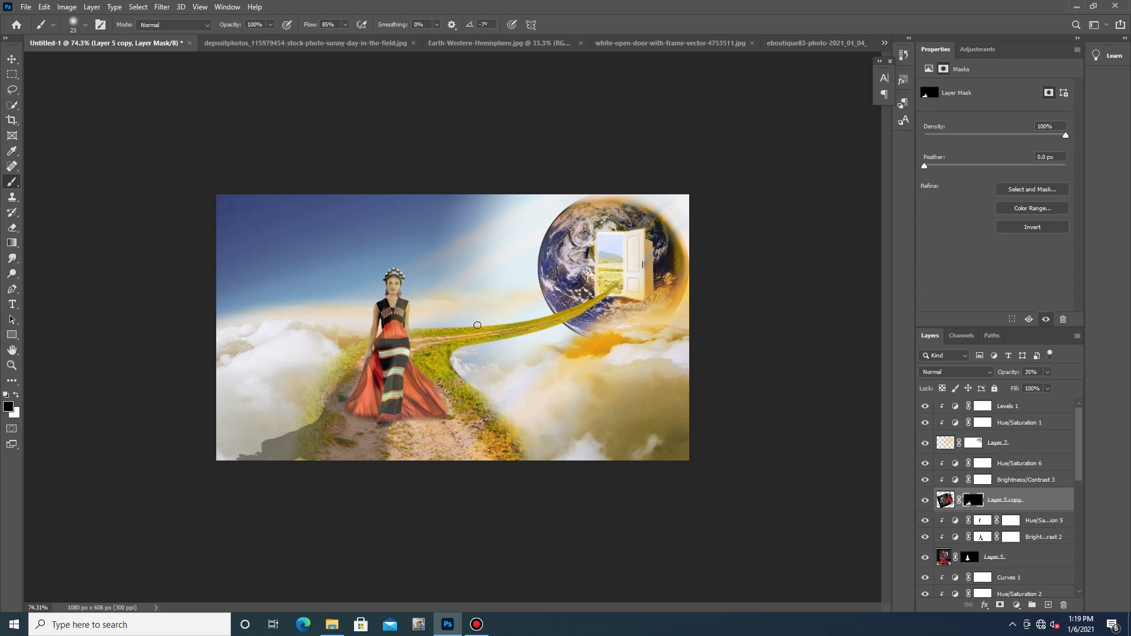
scroll(446, 337, "down", 6)
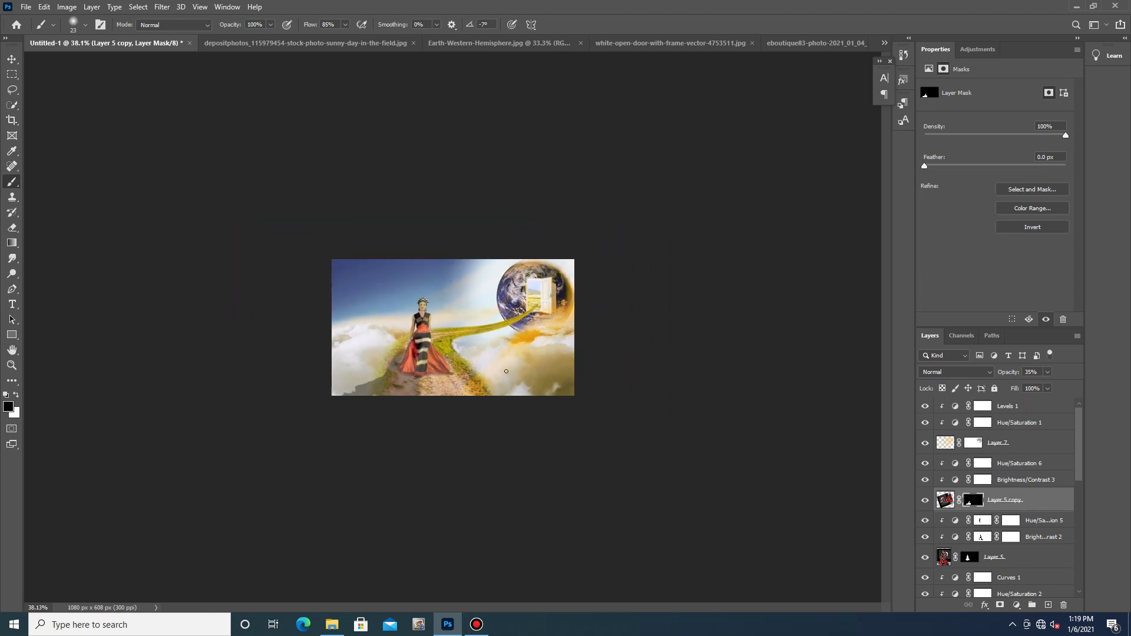
scroll(506, 371, "up", 7)
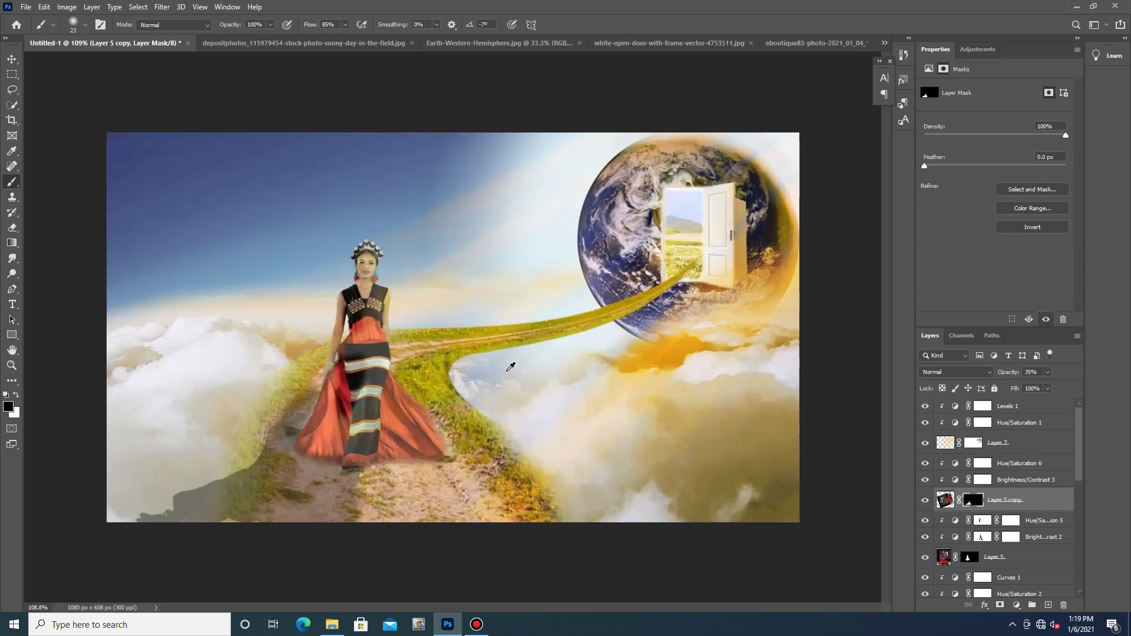
scroll(506, 371, "down", 5)
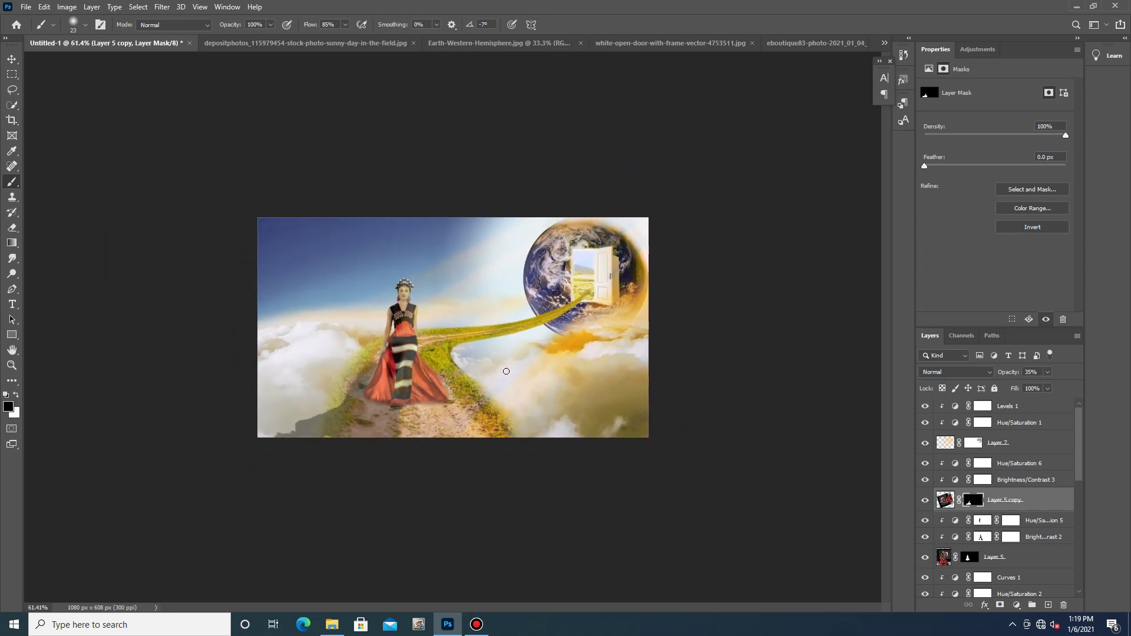
left_click(482, 629)
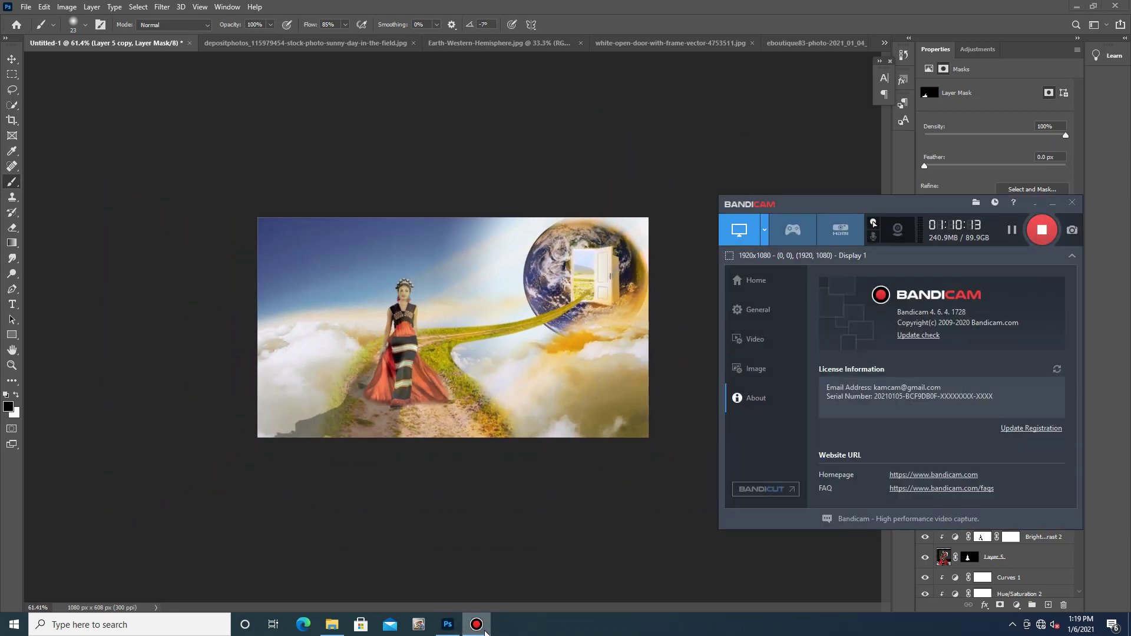
left_click(1051, 202)
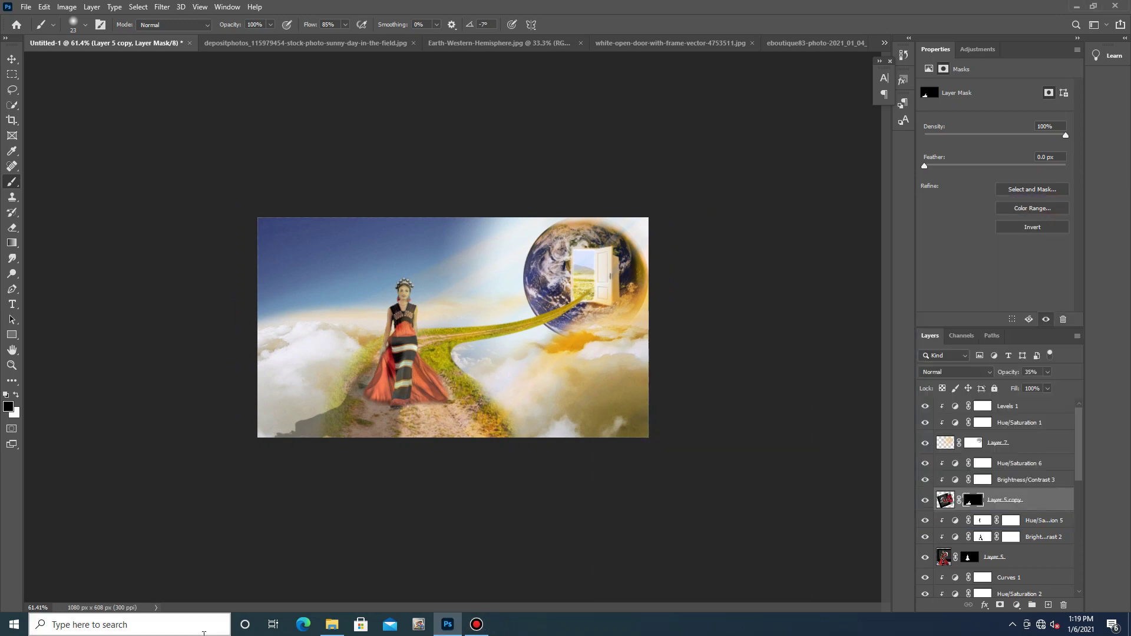
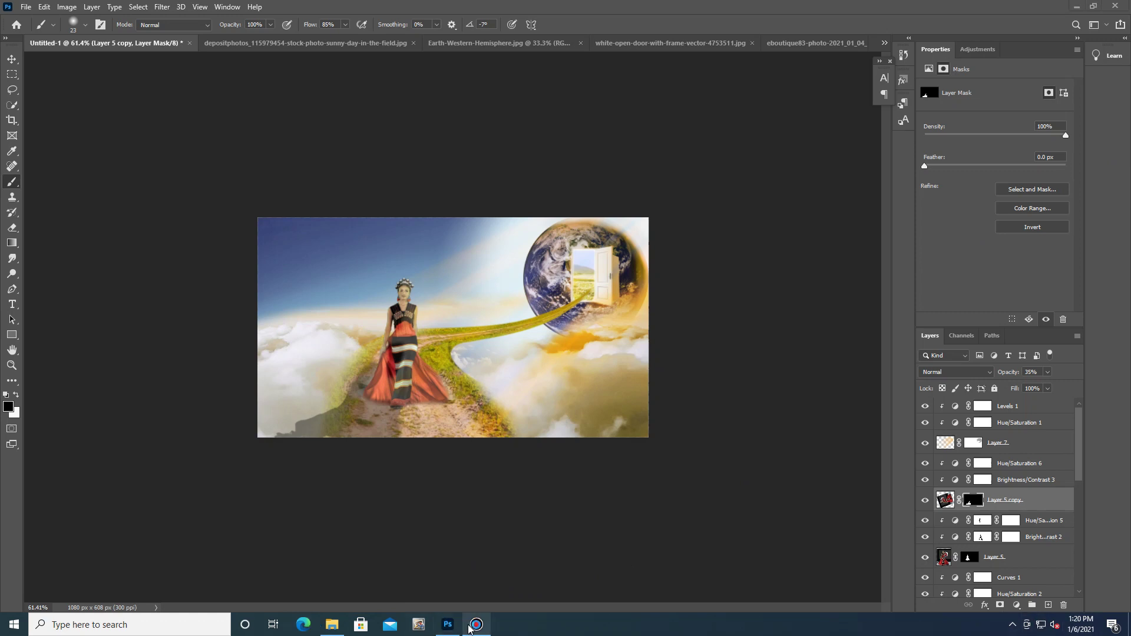
left_click(471, 626)
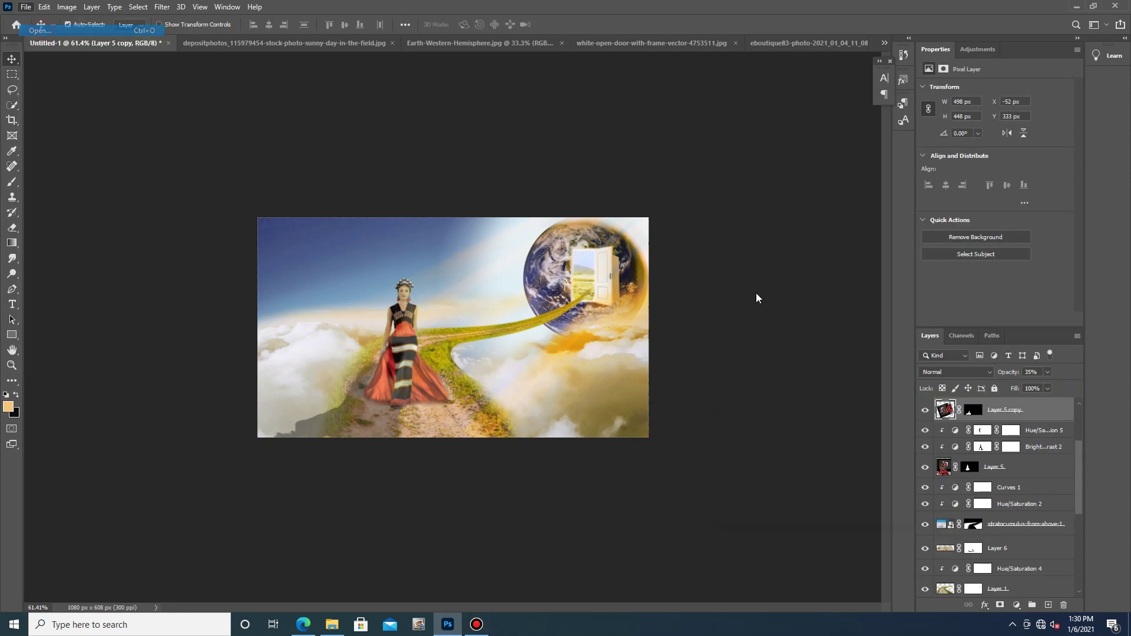
Open the grass and soil image image-450w-81258484.jpg.
key("ctrl+o")
scroll(380, 200, "down", 2)
left_click(453, 217)
left_click(466, 318)
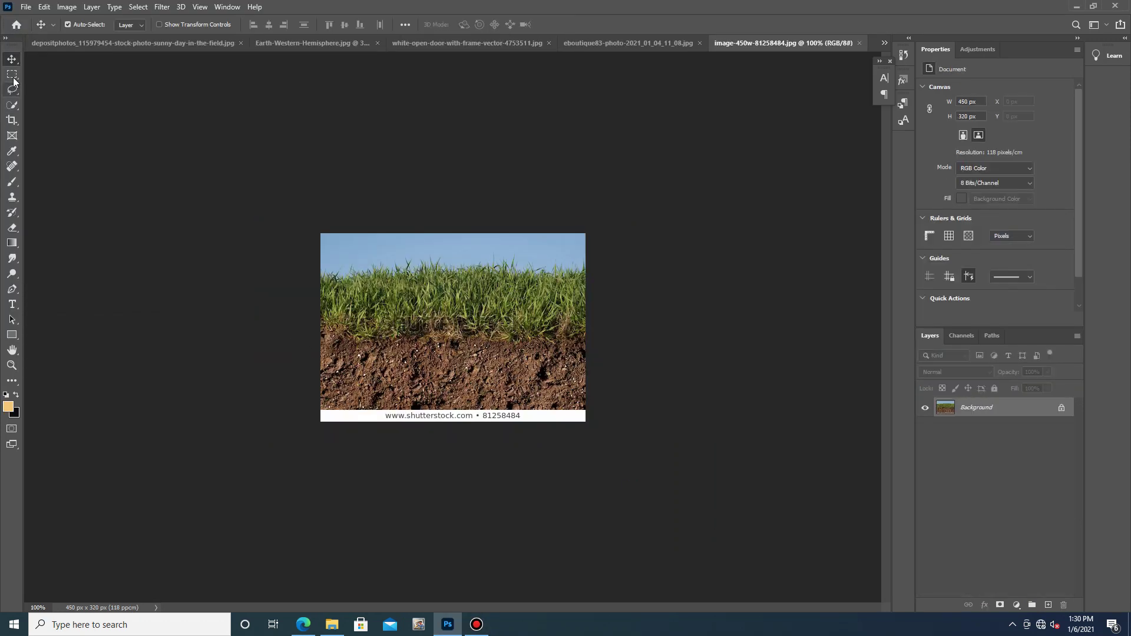
Select the brown soil band with a rectangular marquee and mask out the rest of the image.
left_click(12, 74)
left_click_drag(321, 327, 583, 407)
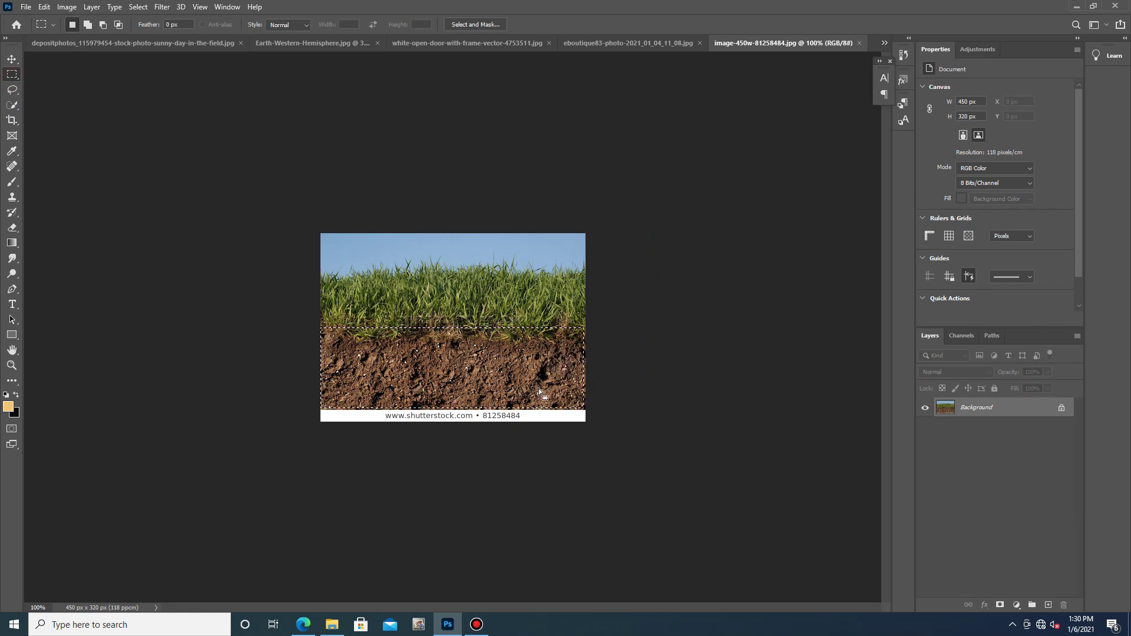
left_click(999, 605)
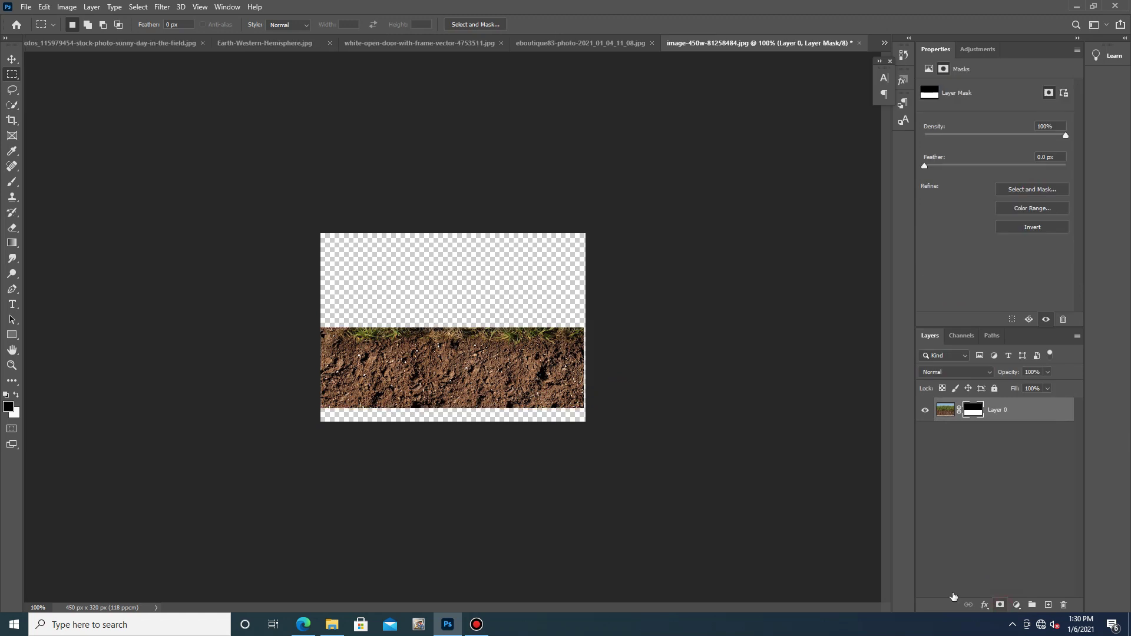
Copy the masked soil layer into the Untitled-1 composite, place it above all layers and position it under the path.
key("v")
left_click_drag(523, 377, 485, 334)
left_click_drag(1008, 504, 1001, 401)
left_click_drag(471, 396, 609, 374)
Rotate the soil strip -16.13° with Free Transform and move it below the path leading to the door.
key("ctrl+t")
left_click_drag(528, 367, 530, 357)
scroll(635, 391, "up", 6)
mouse_move(634, 375)
left_mouse_down()
mouse_move(680, 389)
mouse_move(644, 382)
left_mouse_up()
Try warping the soil strip's upper edge and door-side end to follow the curve of the path.
right_click(644, 362)
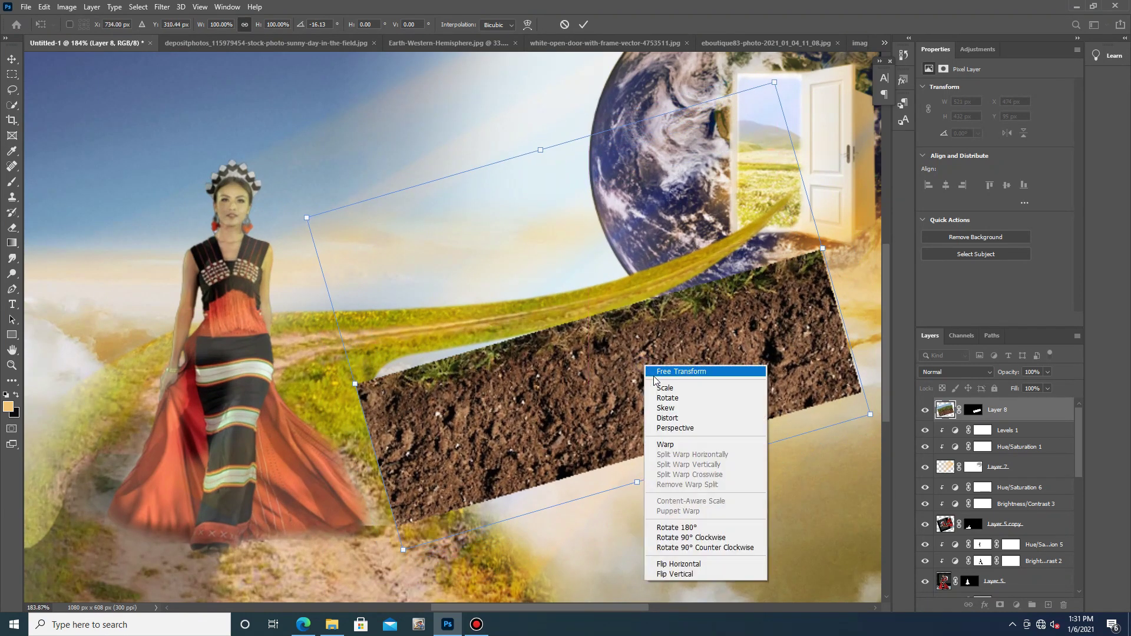
left_click(671, 447)
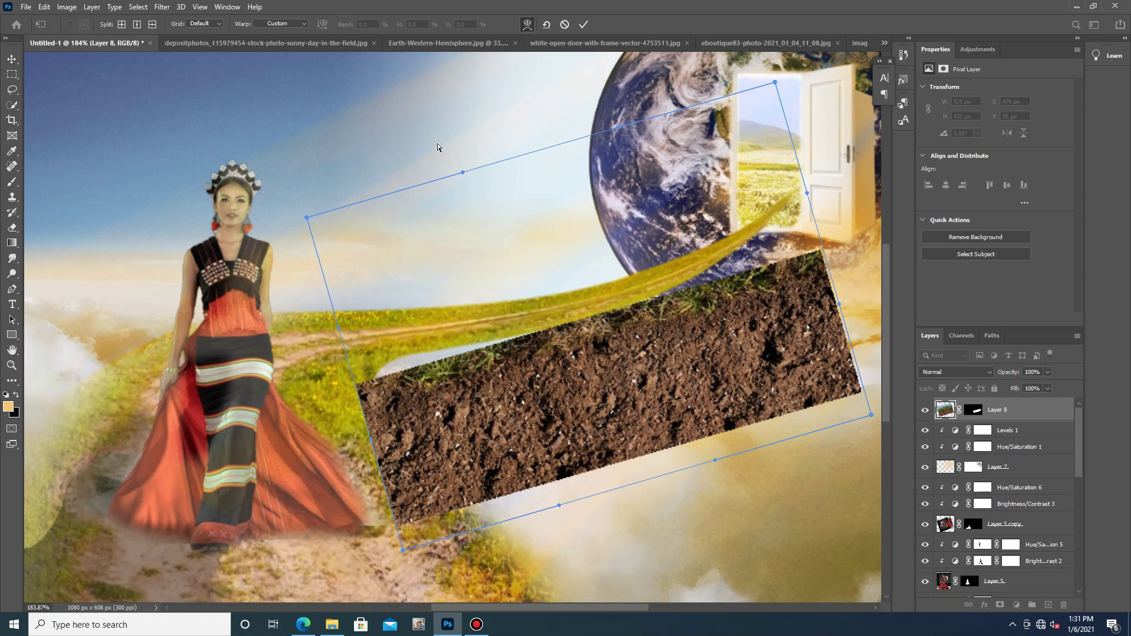
left_click_drag(463, 172, 623, 351)
left_click_drag(620, 129, 610, 453)
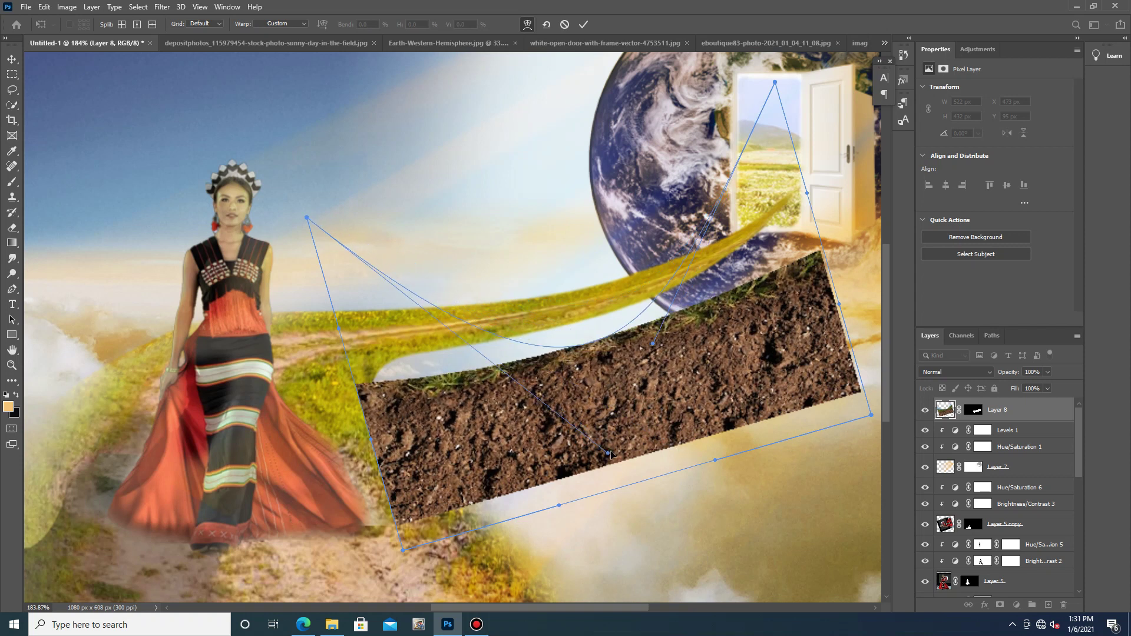
left_click_drag(775, 83, 504, 17)
left_click_drag(871, 471, 841, 334)
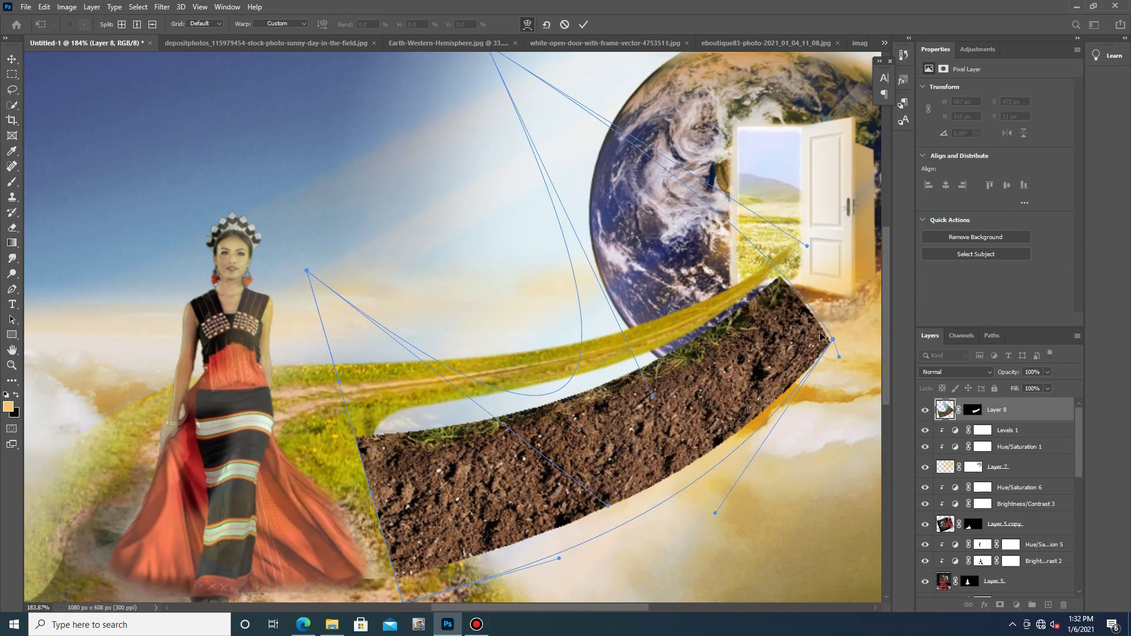
left_click_drag(808, 248, 787, 247)
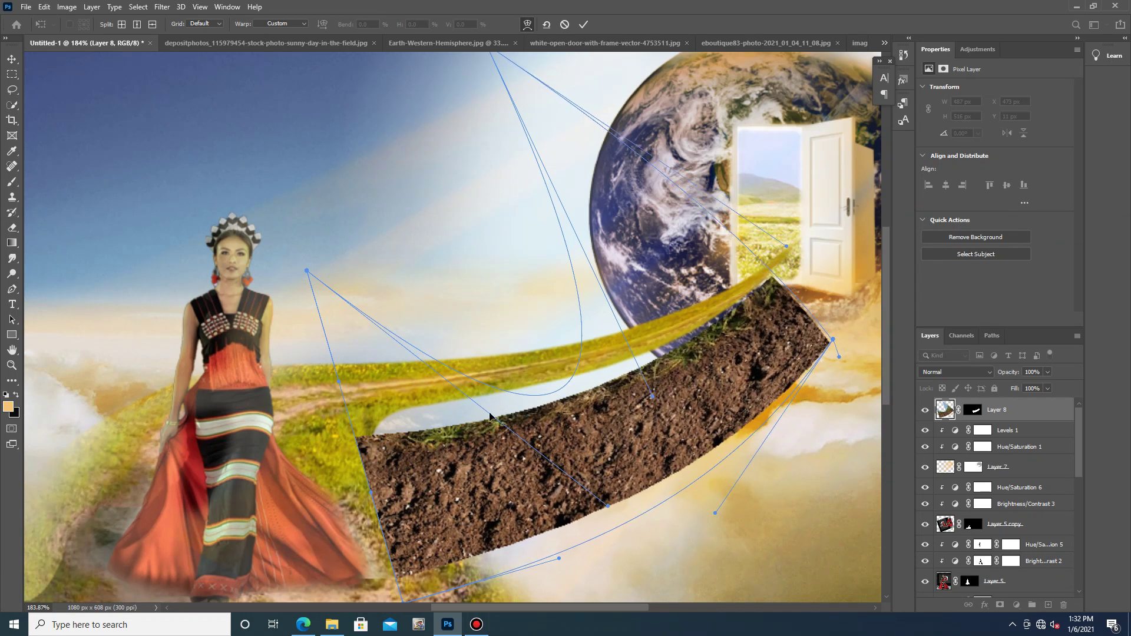
Try warping the end of the soil strip nearest the woman and its lower edge against the path.
left_click_drag(372, 511, 497, 471)
left_click_drag(307, 213, 399, 220)
left_click_drag(608, 448, 447, 245)
left_click_drag(340, 324, 376, 170)
left_click_drag(516, 492, 475, 452)
left_click_drag(356, 535, 385, 425)
left_click_drag(715, 455, 753, 325)
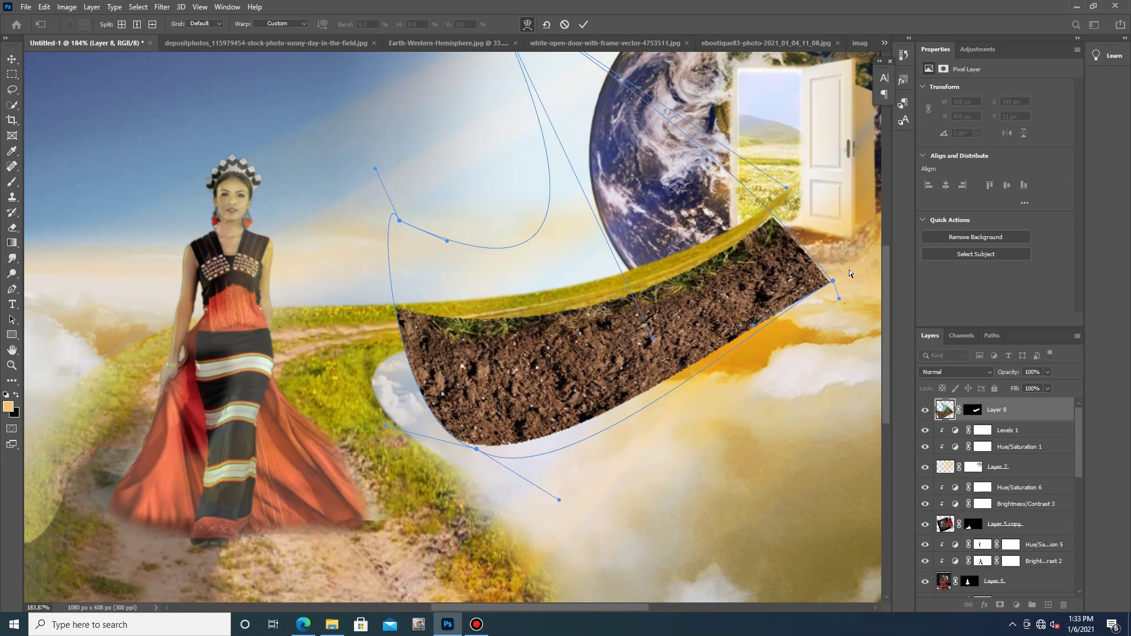
Undo all warp changes made to the soil strip.
key("ctrl+z")
key("ctrl+z")
key("ctrl+z")
key("ctrl+z")
key("ctrl+z")
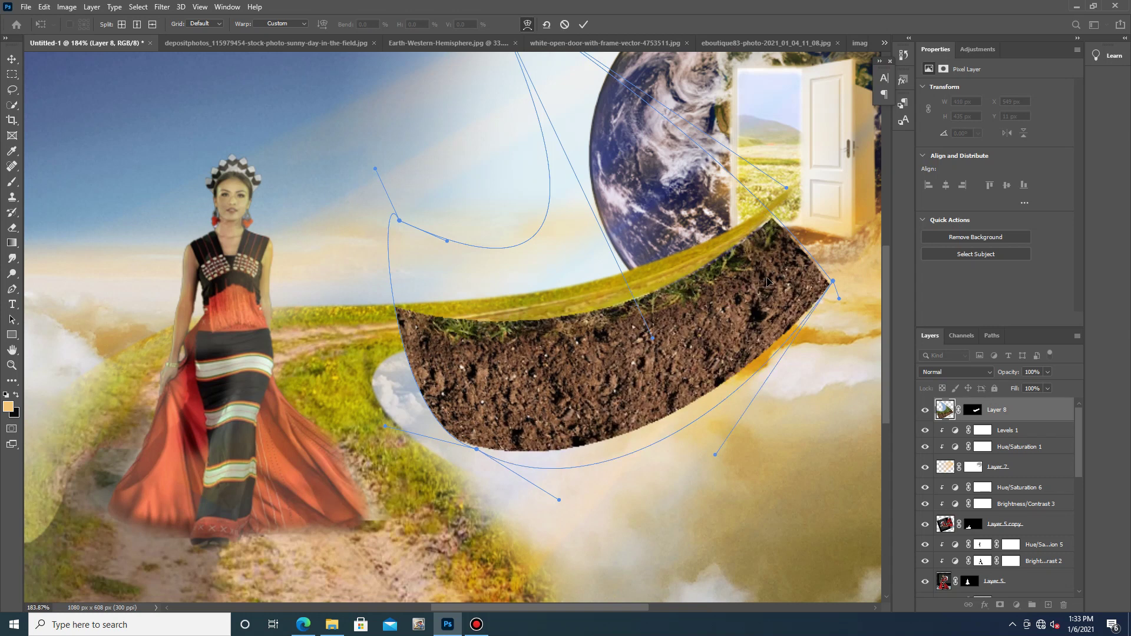
key("ctrl+z")
key("ctrl+z")
key("ctrl+z")
key("ctrl+z")
key("ctrl+z")
key("ctrl+z")
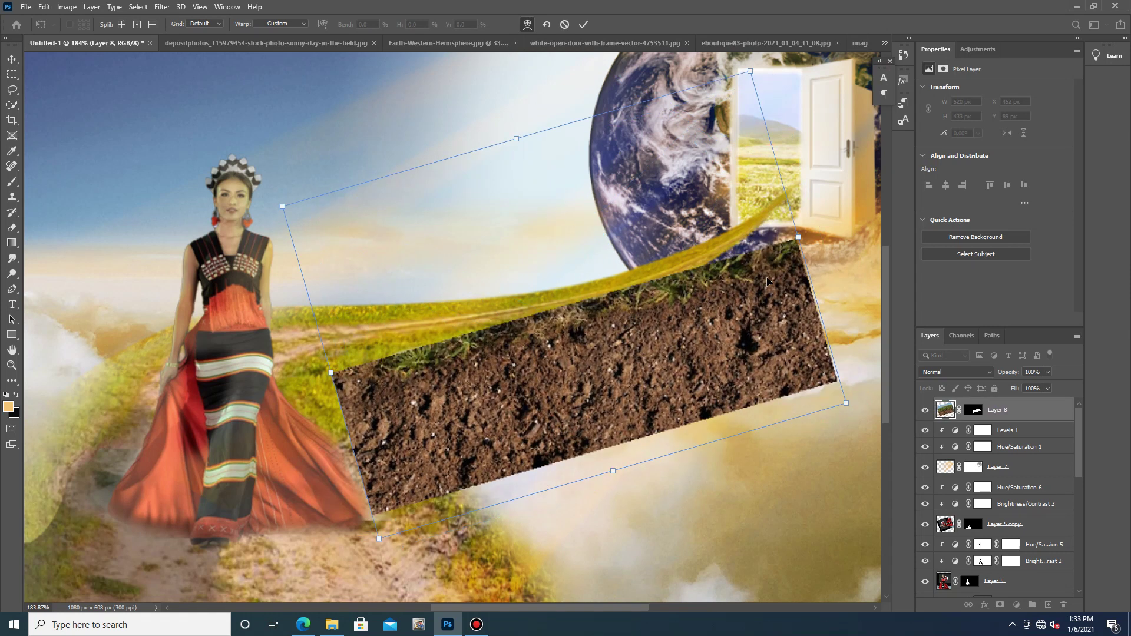
Distort the soil strip into a thin wedge that tapers toward the door.
right_click(700, 380)
left_click(776, 407)
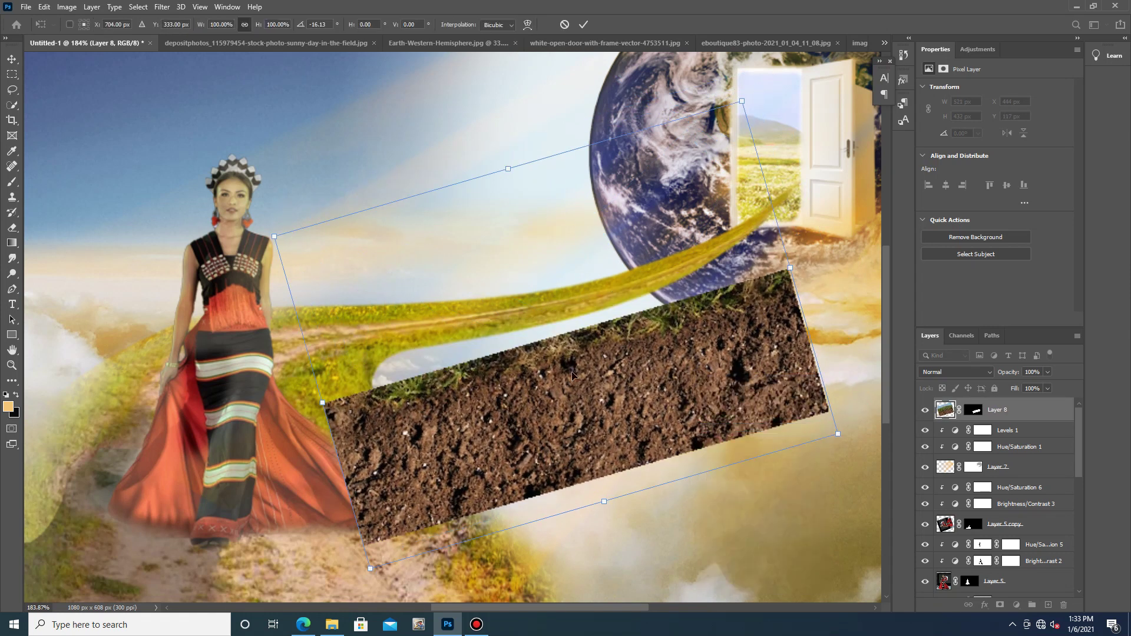
left_click_drag(322, 402, 387, 356)
left_click_drag(435, 526, 410, 407)
left_click_drag(340, 195, 377, 312)
left_click_drag(833, 434, 744, 124)
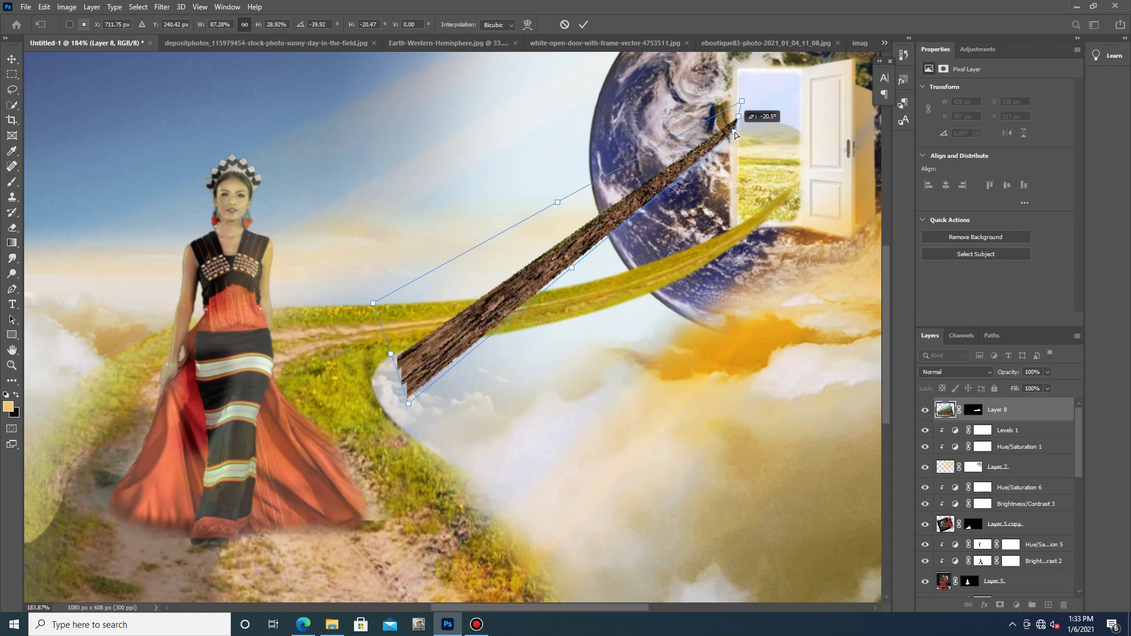
Move the soil wedge toward the door and reangle it so its wide end meets the bend of the path.
left_click_drag(642, 223, 695, 277)
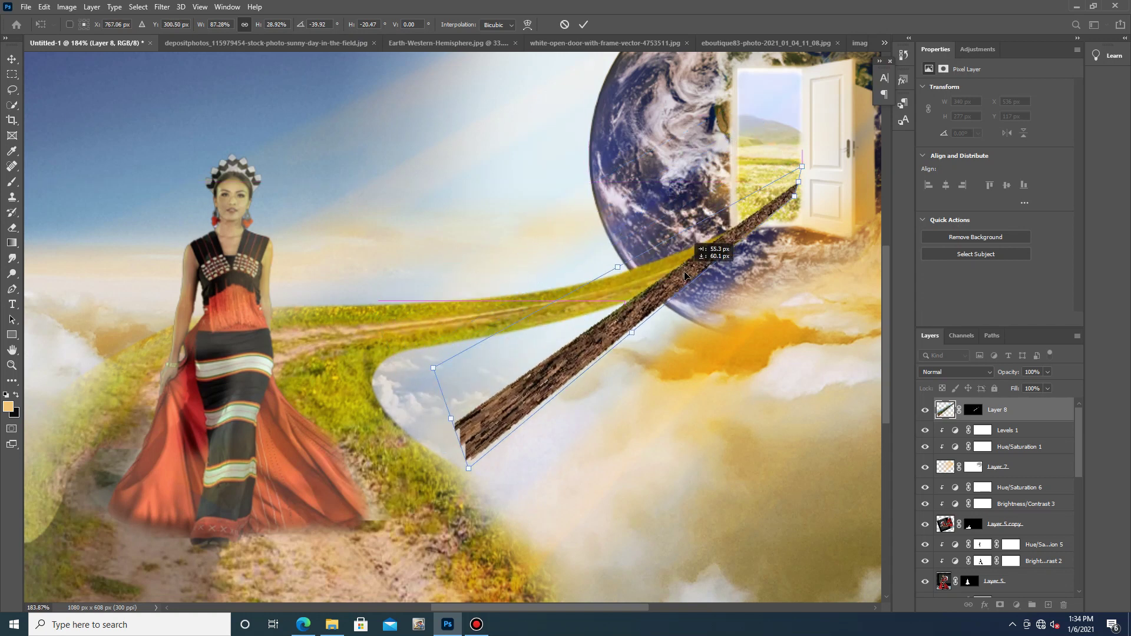
left_click_drag(467, 470, 446, 436)
left_click_drag(435, 370, 387, 354)
Warp the soil strip's lower and upper edges into a curve that follows the underside of the path.
right_click(458, 353)
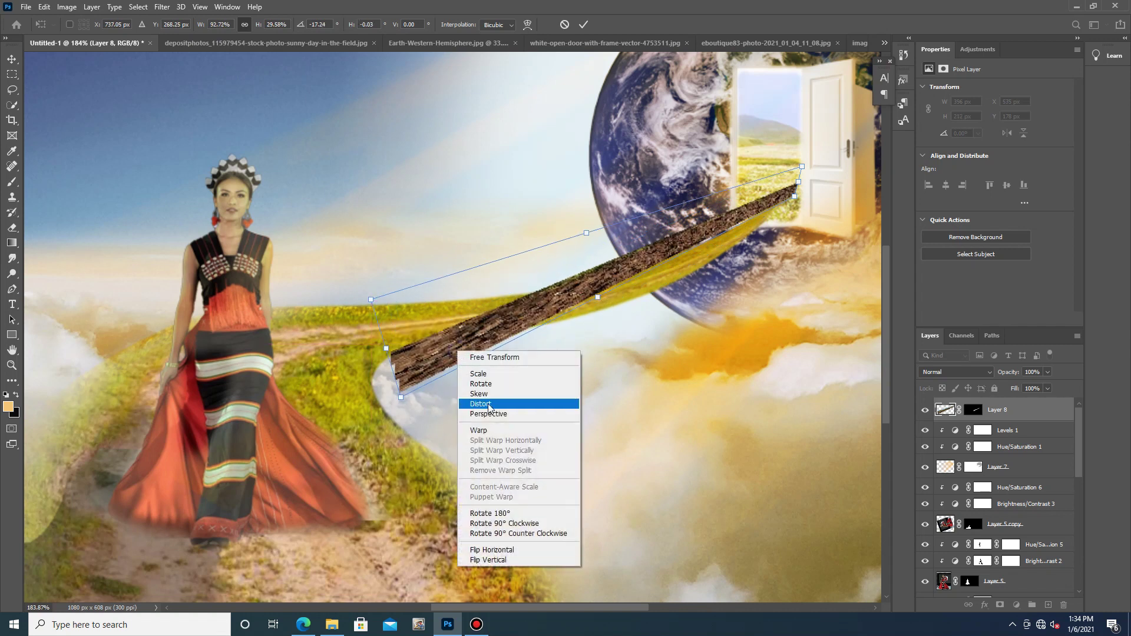
left_click(488, 428)
left_click_drag(662, 268, 733, 399)
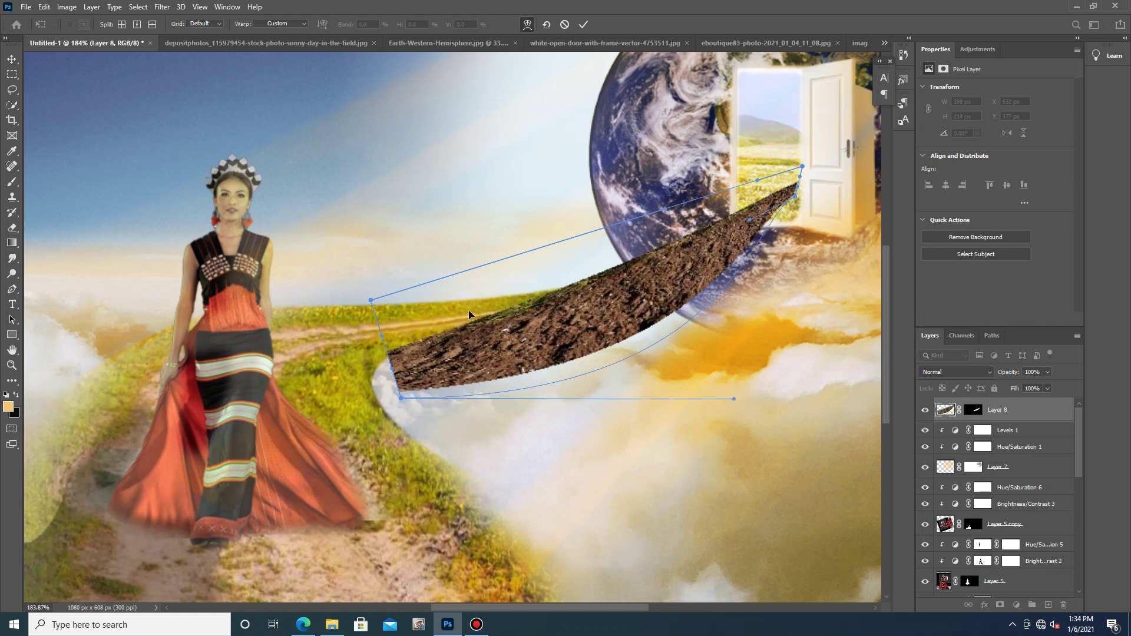
left_click_drag(373, 303, 384, 342)
left_click_drag(662, 210, 675, 338)
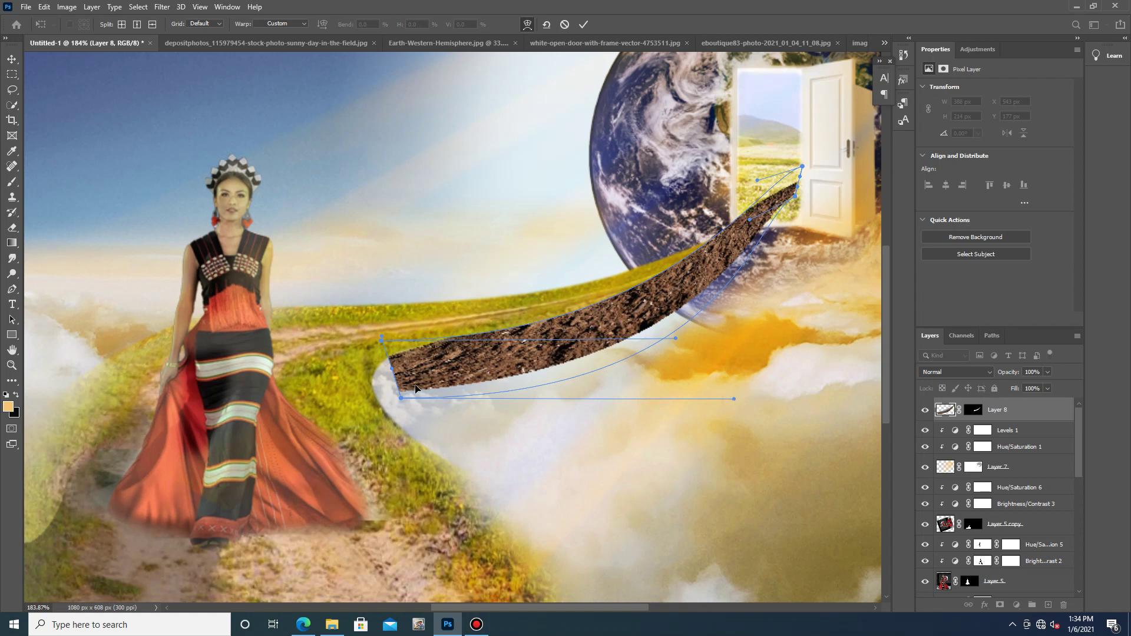
Thin the warped soil strip from below and bend its door-side top edge to follow the path's underside.
left_click_drag(399, 402, 395, 373)
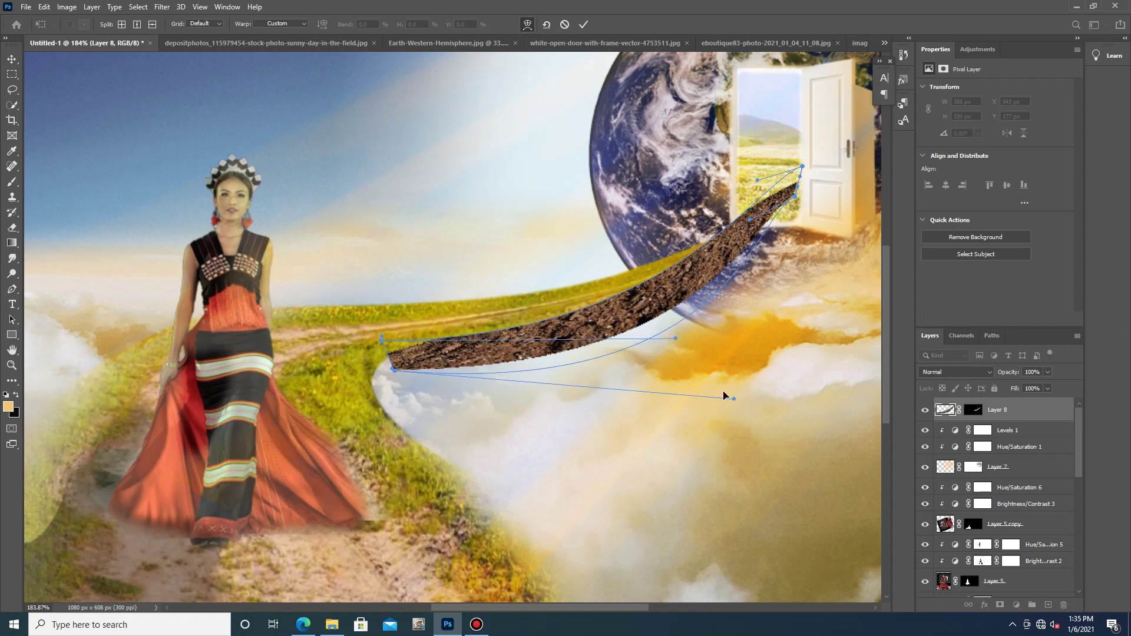
left_click_drag(734, 401, 682, 352)
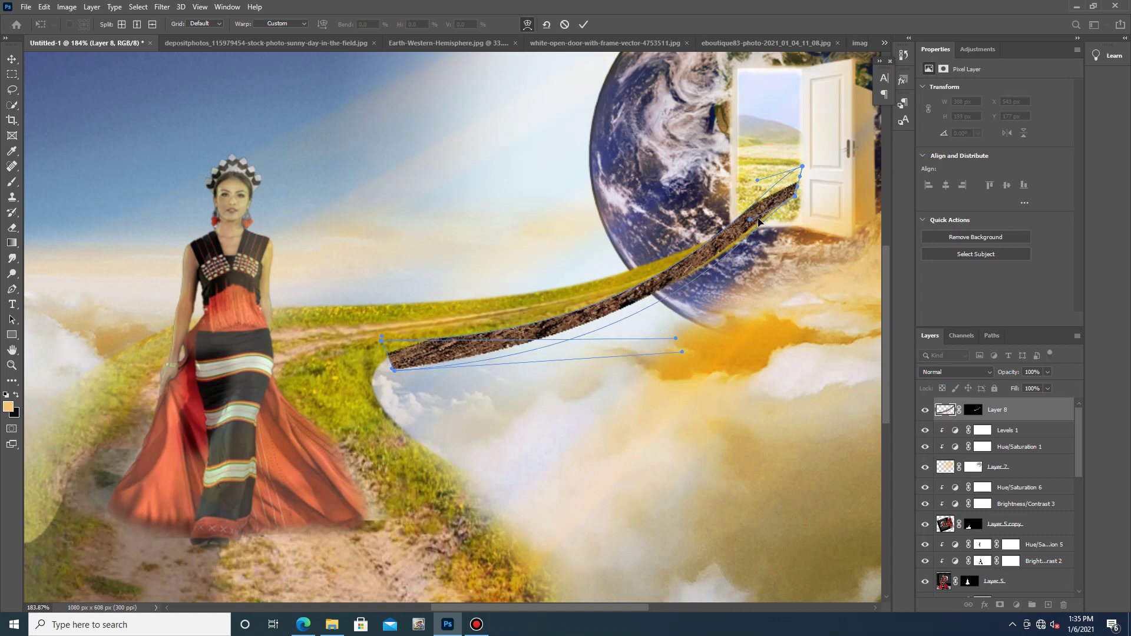
left_click_drag(757, 181, 739, 283)
left_click_drag(740, 199, 747, 223)
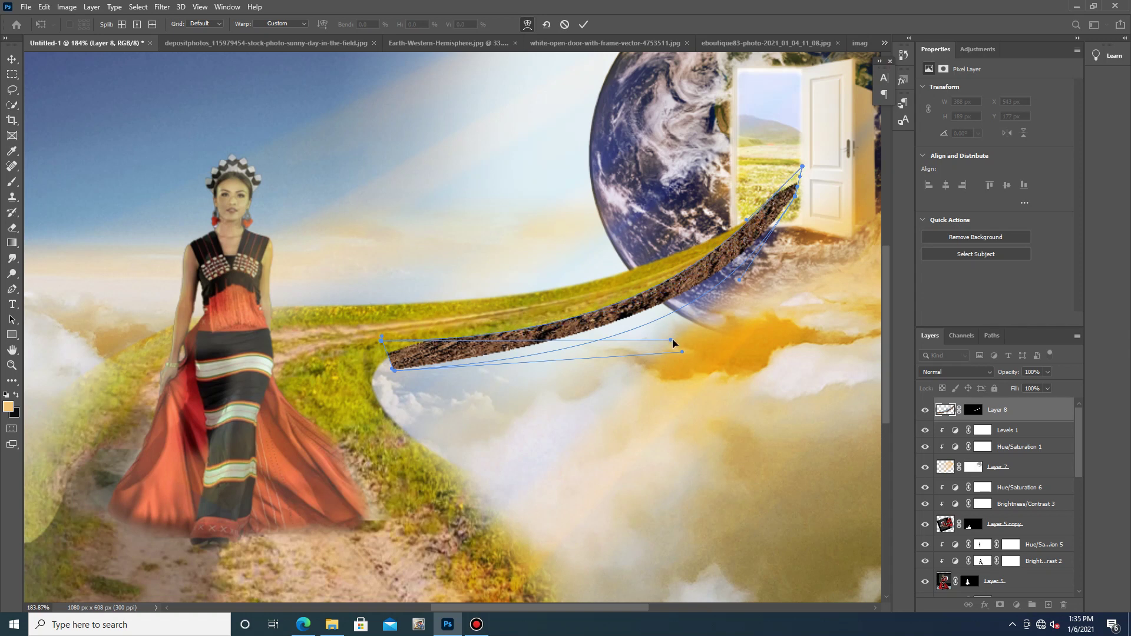
Reshape the strip's lower curve, pull its door-side tip to a narrow point, and apply the warp.
left_click_drag(682, 352, 548, 402)
left_click_drag(797, 187, 801, 188)
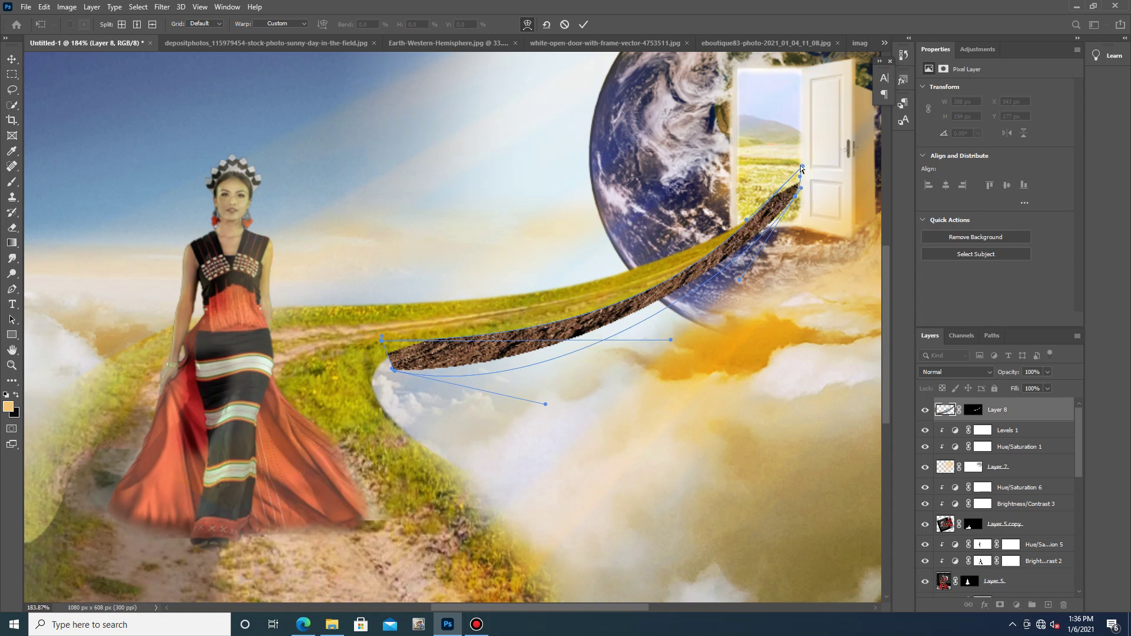
left_click_drag(803, 167, 797, 198)
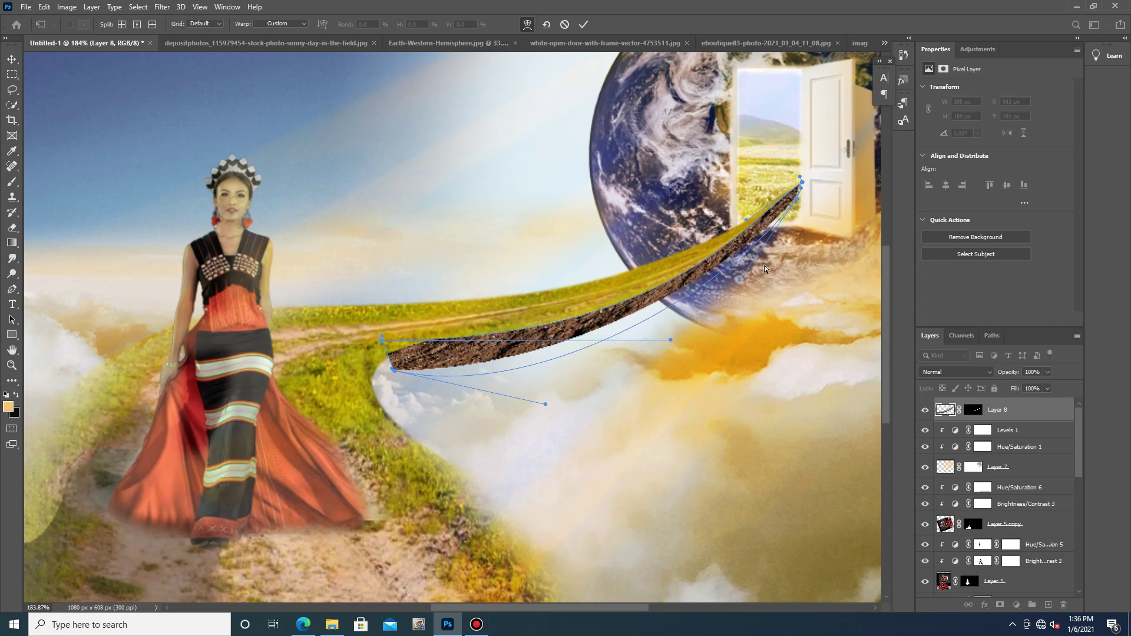
key("Return")
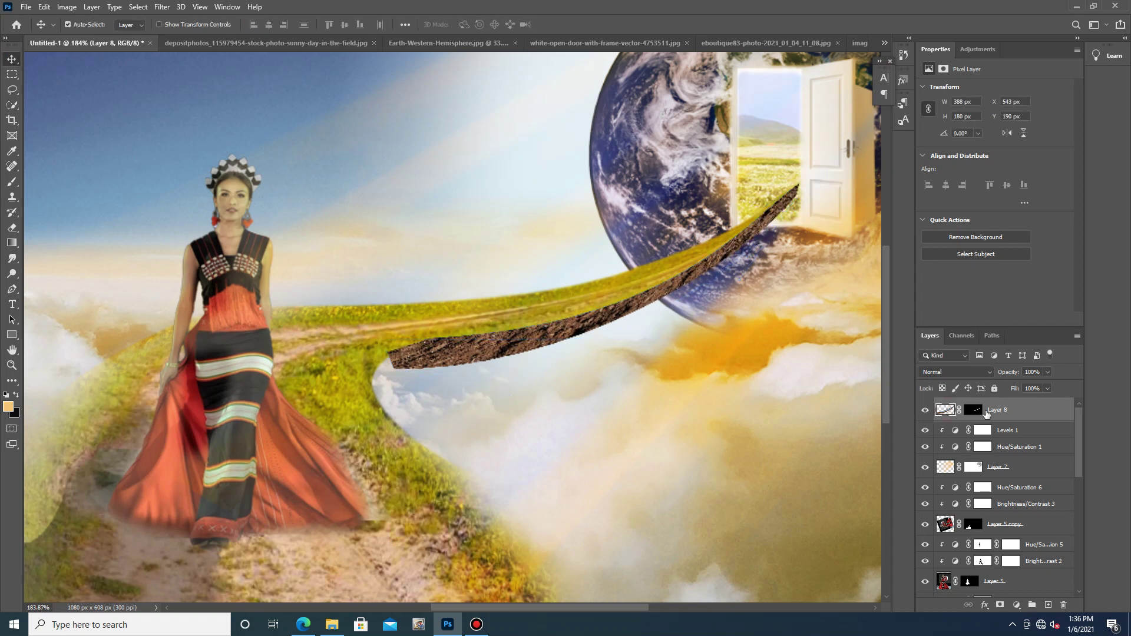
Try to fade the soil strip's upper edge on its layer mask with a black brush, reducing the brush opacity to 53%.
left_click(978, 414)
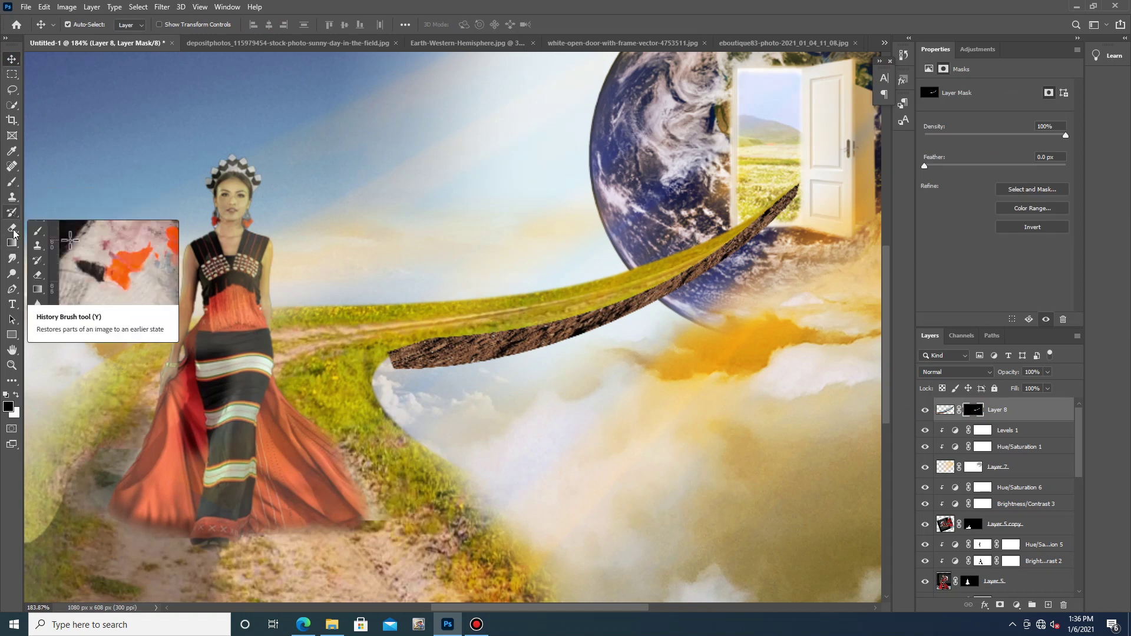
left_click(12, 183)
left_click_drag(551, 319, 526, 322)
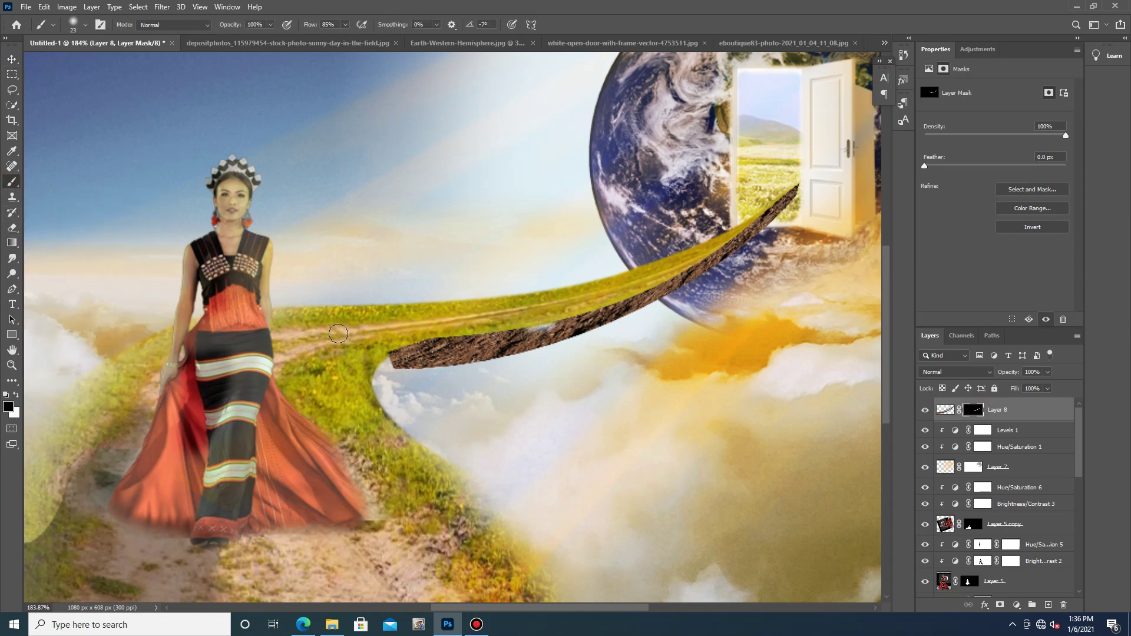
left_click(271, 24)
left_click(246, 38)
mouse_move(544, 331)
left_mouse_down()
mouse_move(440, 341)
mouse_move(494, 333)
mouse_move(434, 327)
mouse_move(485, 347)
left_mouse_up()
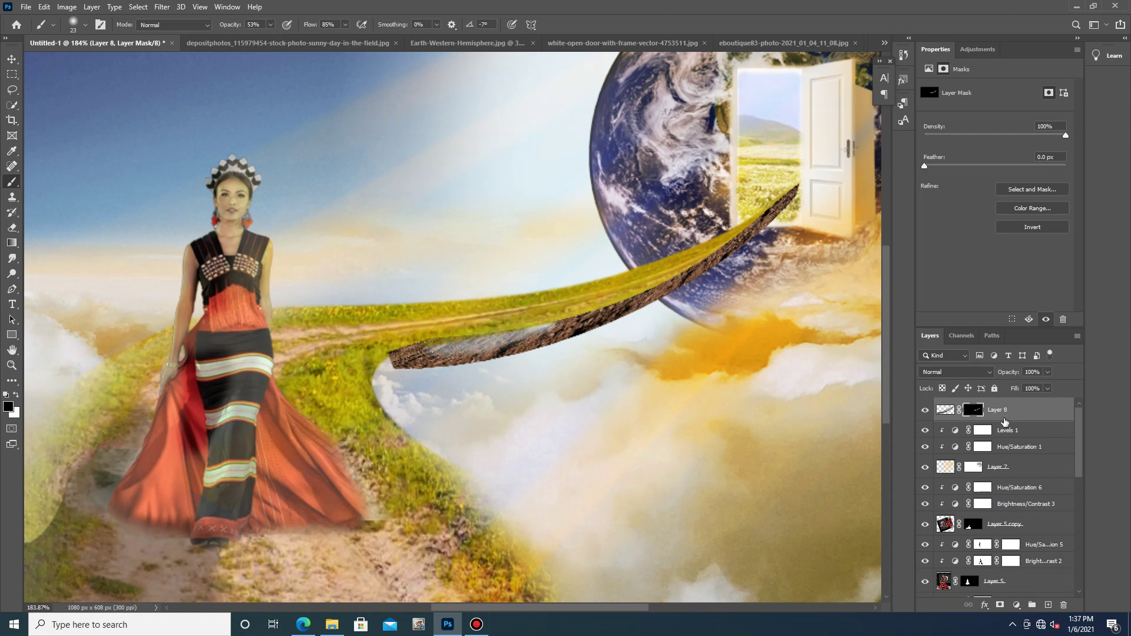
Move the soil layer, Layer 8, directly below the path layer, Layer 1.
mouse_move(999, 418)
left_mouse_down()
mouse_move(1001, 589)
mouse_move(1012, 400)
mouse_move(1014, 431)
left_mouse_up()
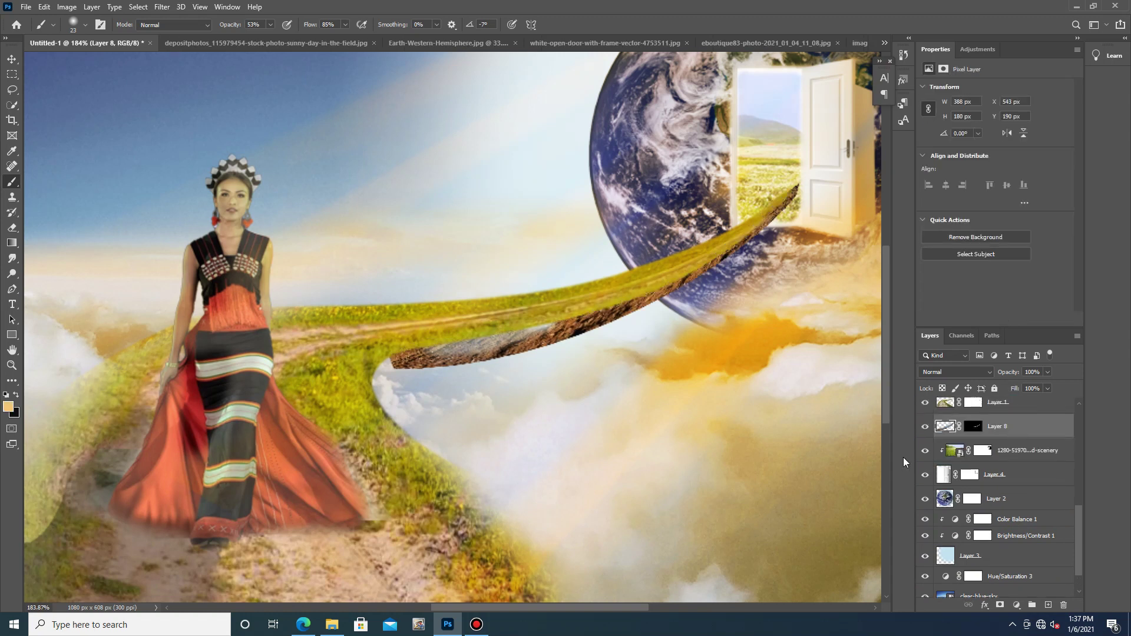
left_click(953, 404)
left_click(970, 410)
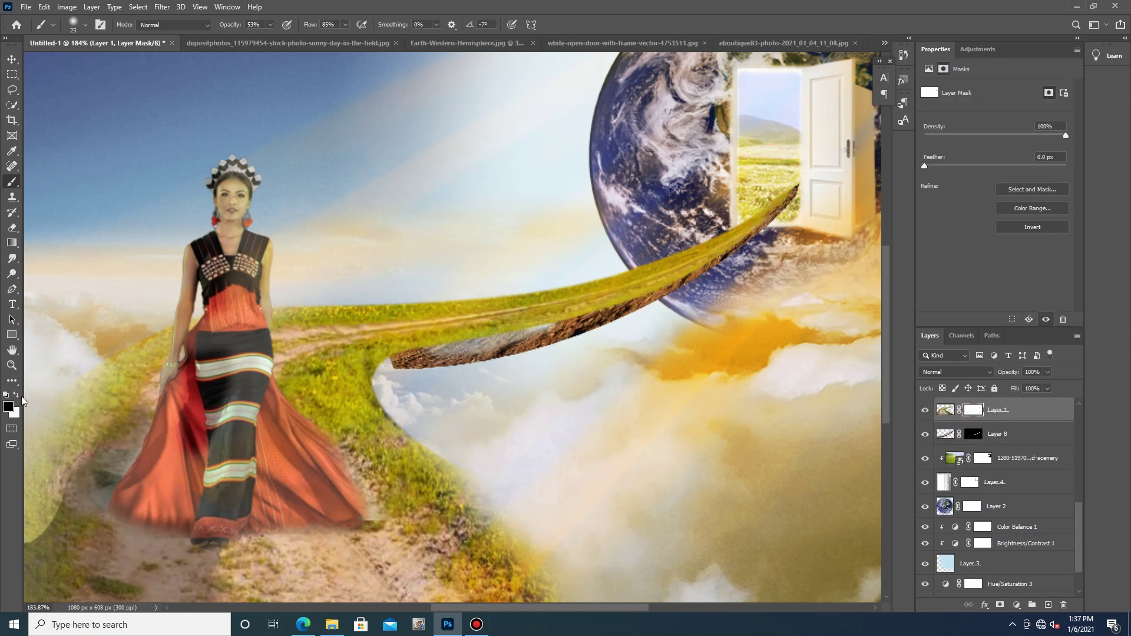
Paint white on the Layer 8 mask to restore the faded soil along the strip's upper edge.
left_click(996, 443)
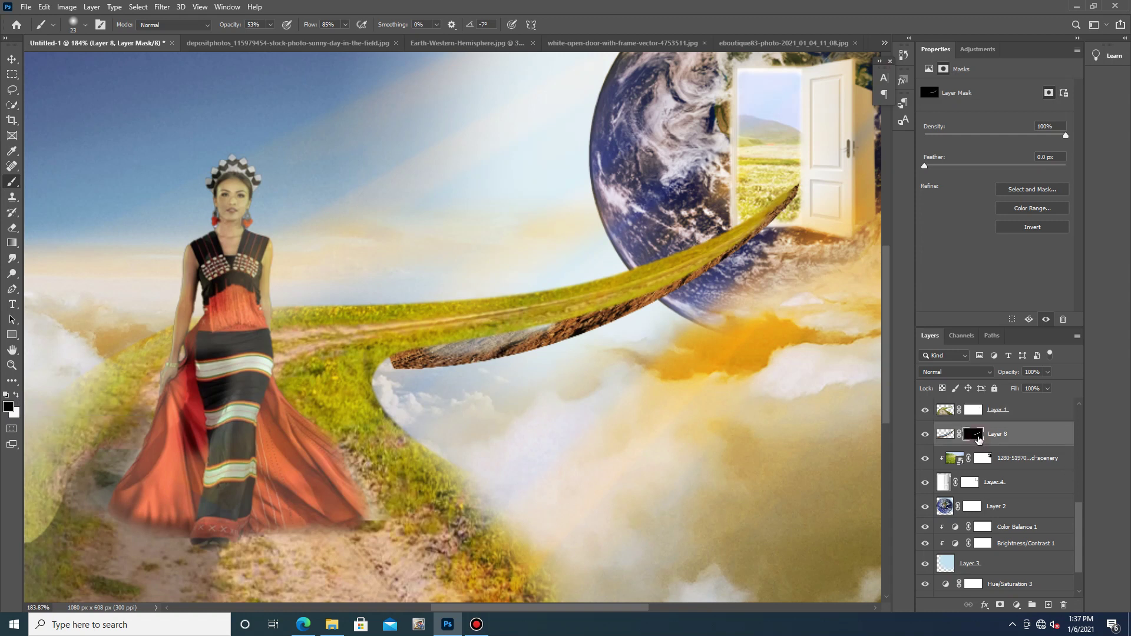
left_click(16, 394)
left_click_drag(477, 342, 438, 348)
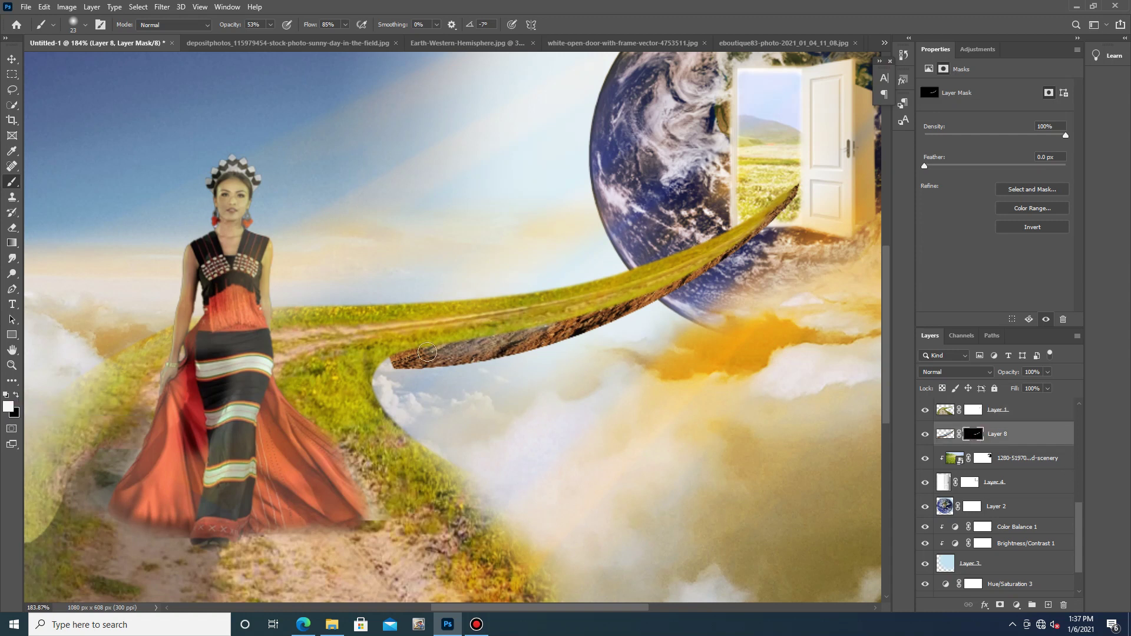
mouse_move(526, 327)
left_mouse_down()
mouse_move(441, 353)
mouse_move(547, 322)
left_mouse_up()
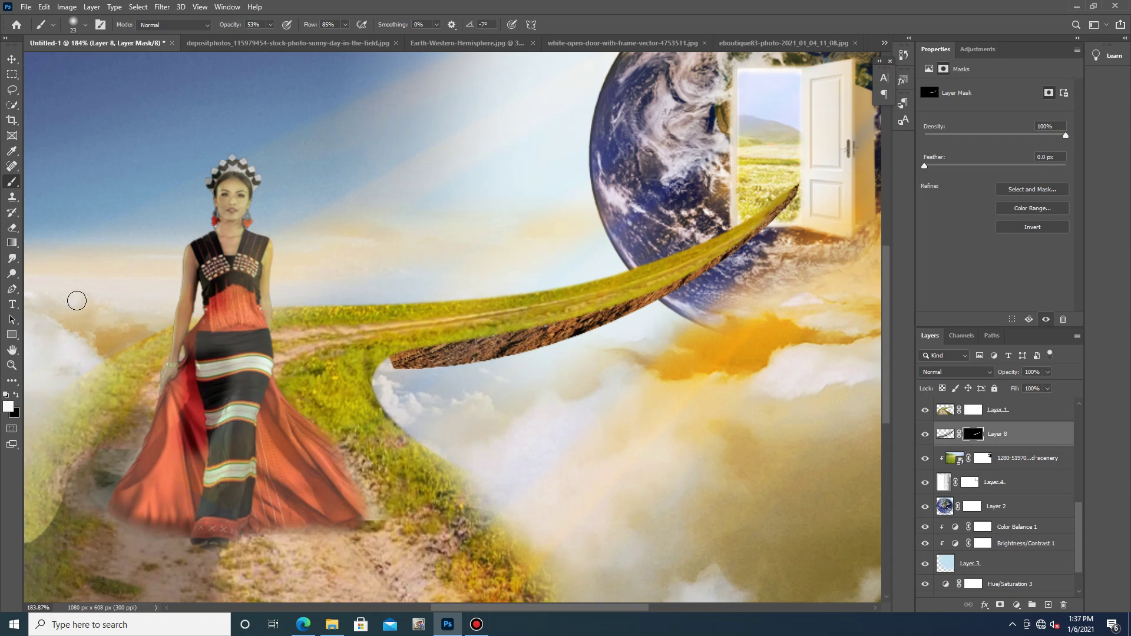
Fade the path's lower edge into the soil by painting black on the Layer 1 mask at 42% brush opacity.
left_click(974, 411)
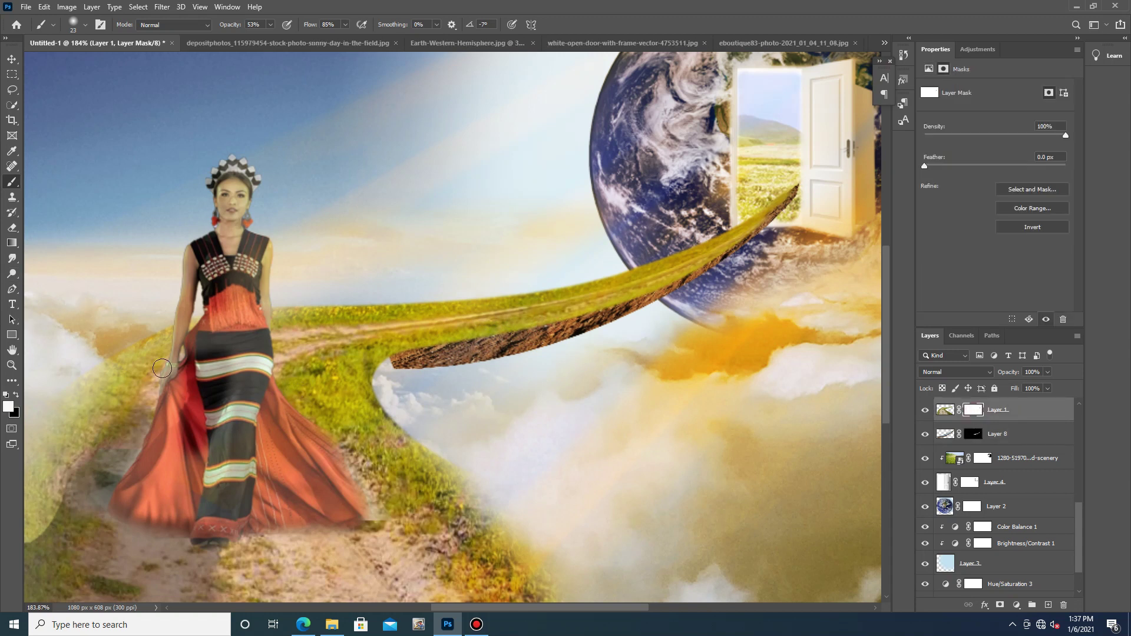
key("x")
key("4")
key("2")
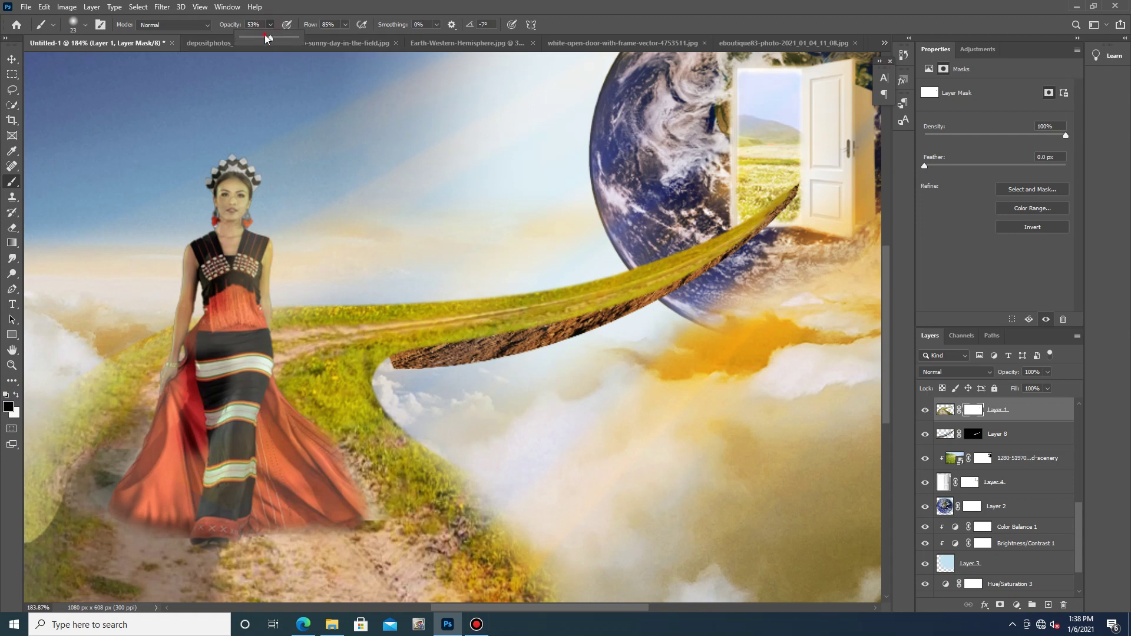
mouse_move(470, 333)
left_mouse_down()
mouse_move(424, 357)
mouse_move(630, 300)
mouse_move(691, 304)
mouse_move(663, 291)
mouse_move(786, 201)
mouse_move(752, 240)
left_mouse_up()
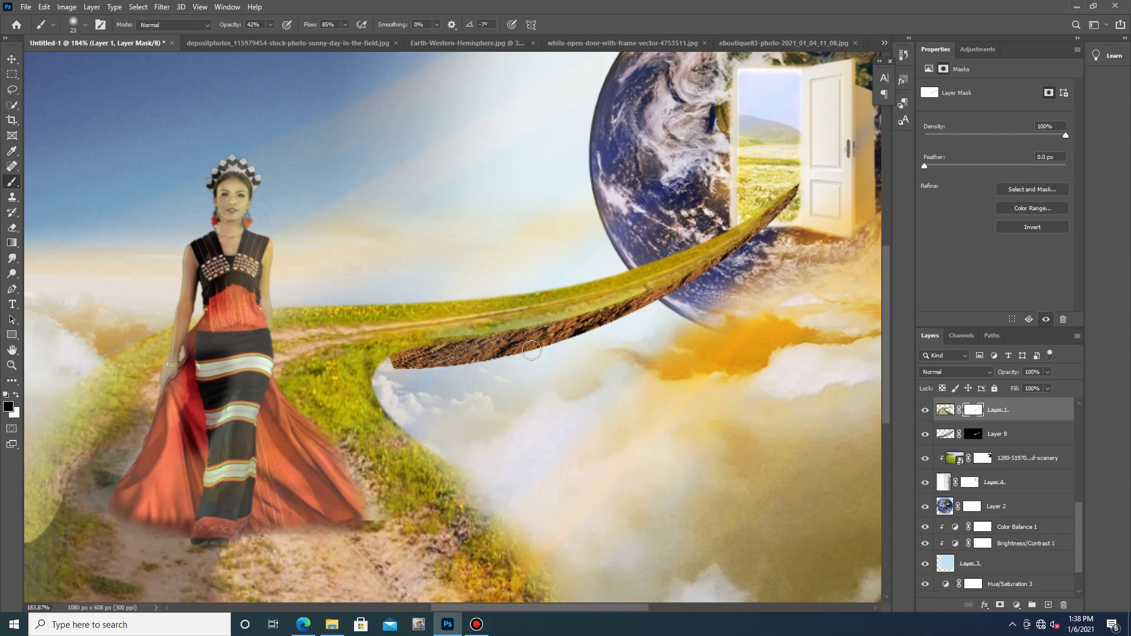
Warp the Layer 8 soil strip by extending its lower corners and raising its lower edge near the door, and apply it.
left_click(945, 436)
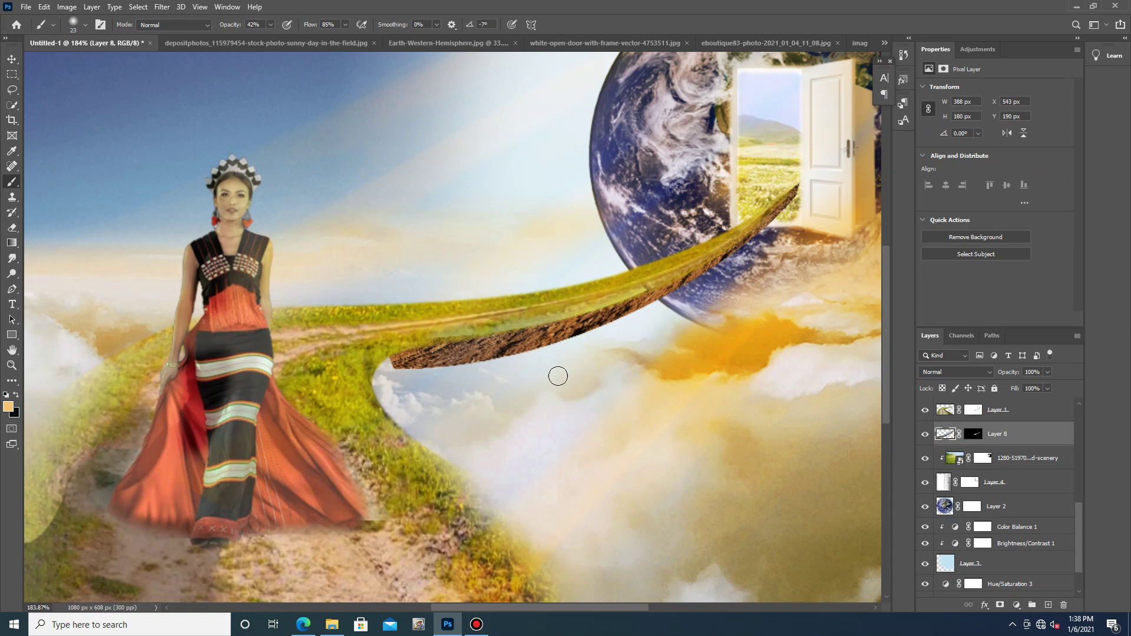
key("ctrl+t")
right_click(541, 295)
left_click(557, 373)
left_click_drag(383, 377, 379, 385)
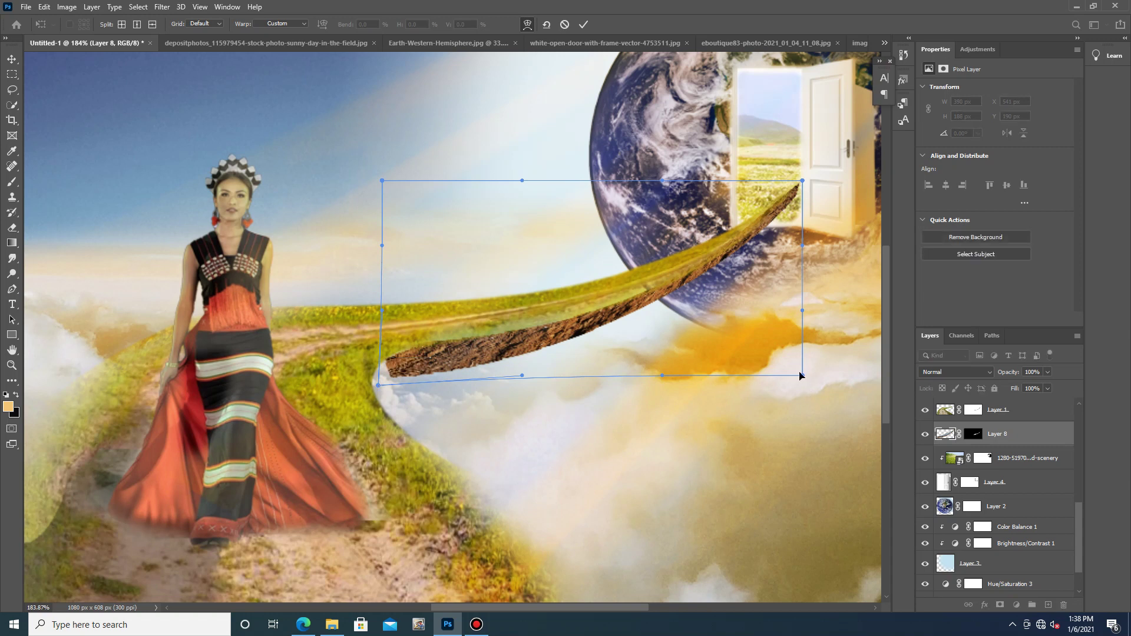
left_click_drag(803, 377, 876, 383)
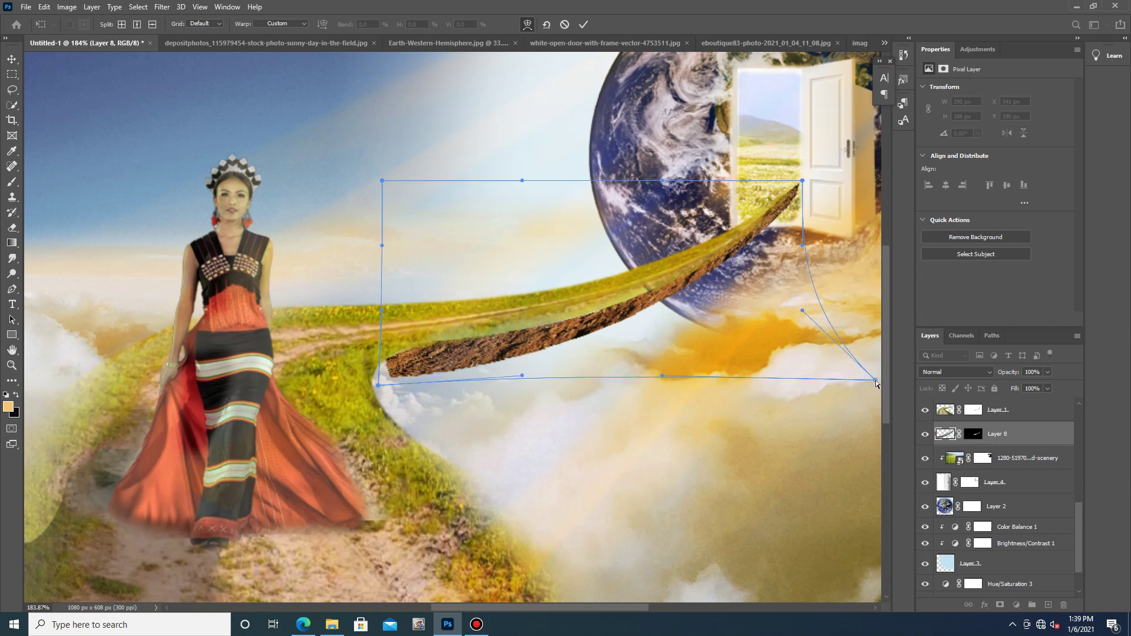
left_click_drag(662, 377, 807, 341)
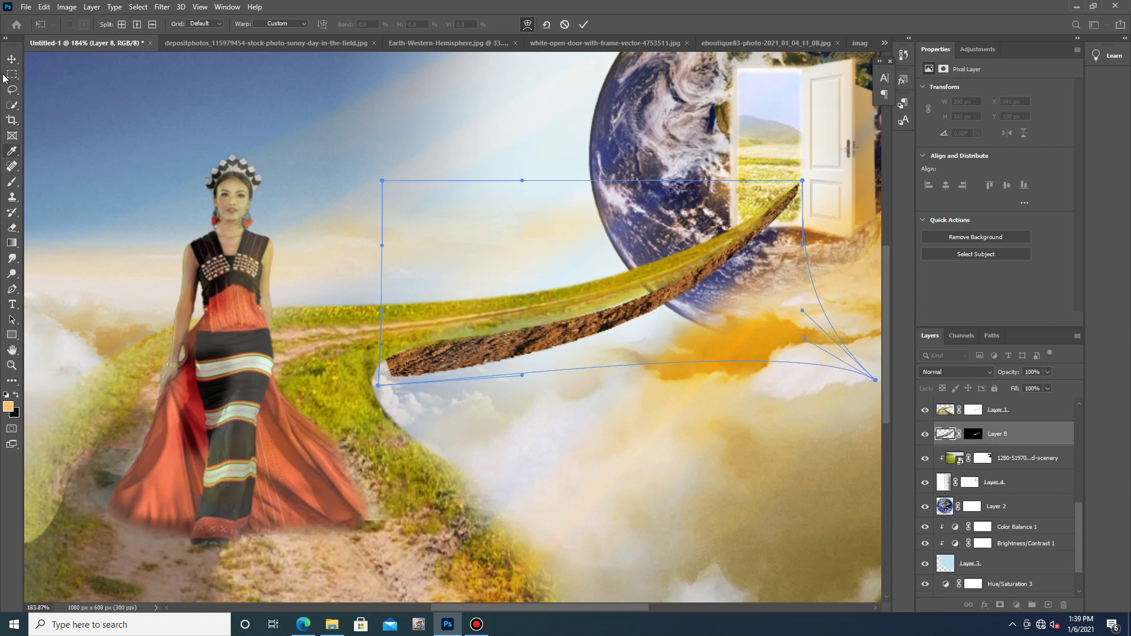
key("Return")
left_click(682, 351)
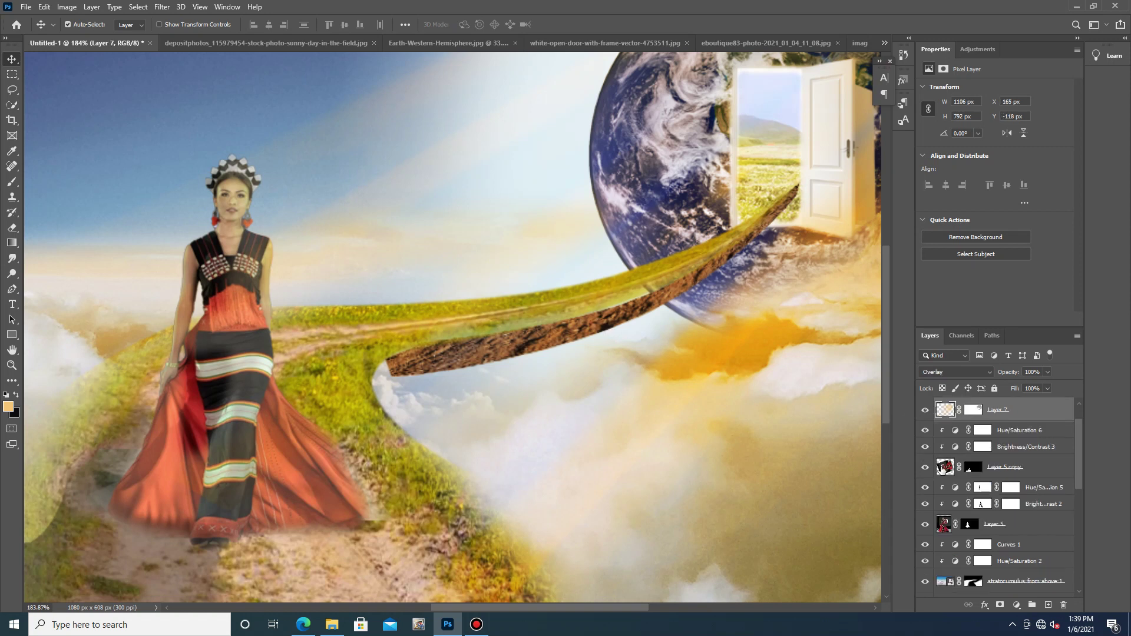
Nudge the Layer 8 soil strip upward with Free Transform so it tucks beneath the path.
scroll(970, 466, "down", 3)
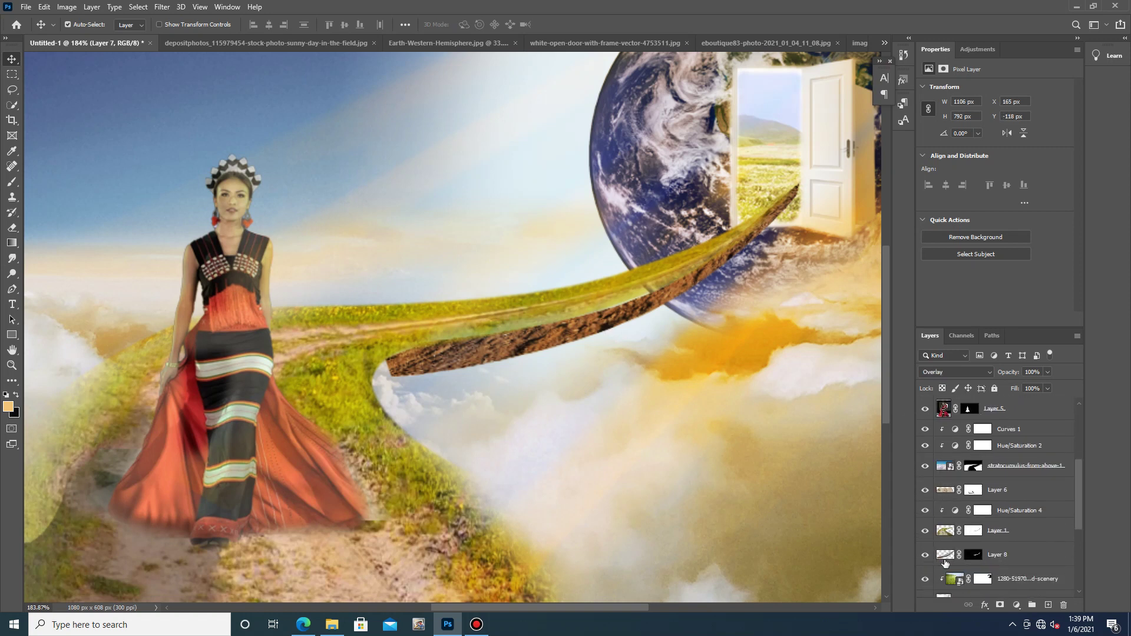
left_click(948, 558)
key("ctrl+t")
key("Up")
key("Up")
key("Up")
key("Up")
key("Up")
key("Up")
key("Up")
key("Up")
key("Up")
key("Up")
key("Down")
key("Down")
key("Down")
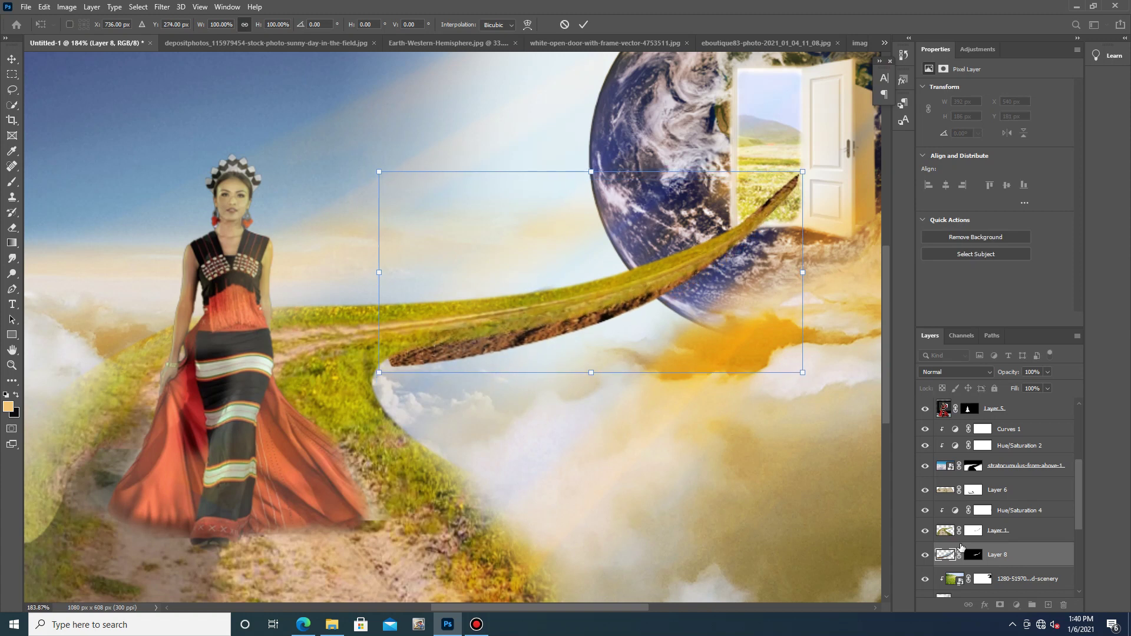
key("Return")
Brush over the soil strip toward the door and undo the last stroke.
key("x")
key("b")
left_click_drag(765, 208, 788, 184)
left_click(16, 396)
mouse_move(741, 226)
left_mouse_down()
mouse_move(802, 167)
mouse_move(747, 215)
left_mouse_up()
mouse_move(637, 305)
left_mouse_down()
mouse_move(534, 339)
mouse_move(397, 363)
mouse_move(535, 339)
mouse_move(666, 288)
mouse_move(766, 203)
left_mouse_up()
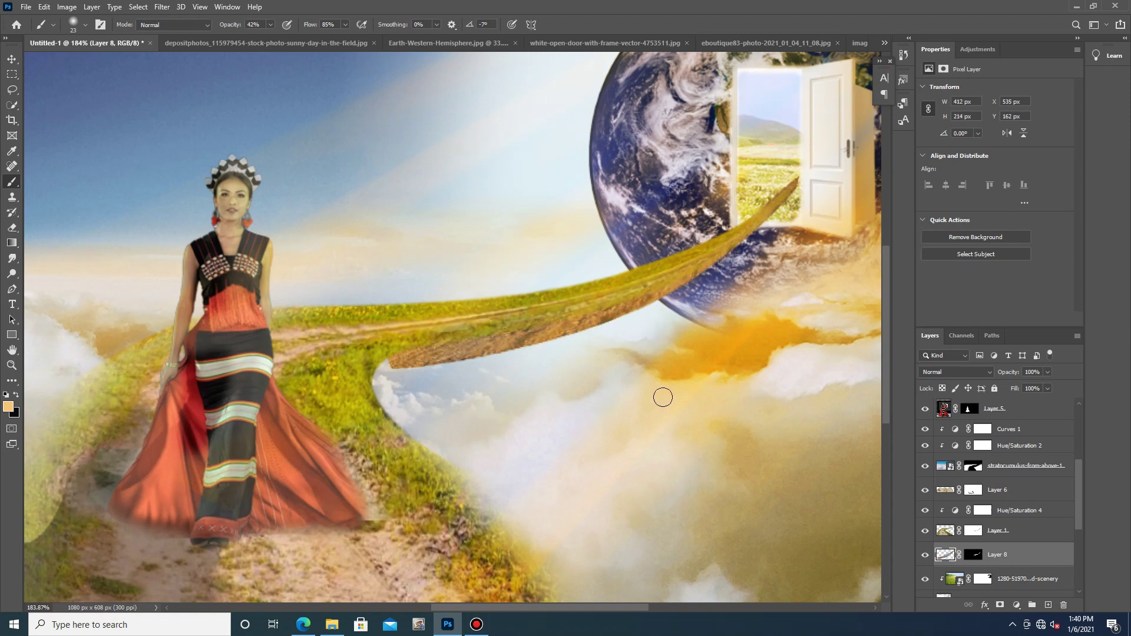
key("ctrl+z")
Clip a Hue/Saturation adjustment to the soil layer with hue +2 and saturation +39.
left_click(1016, 605)
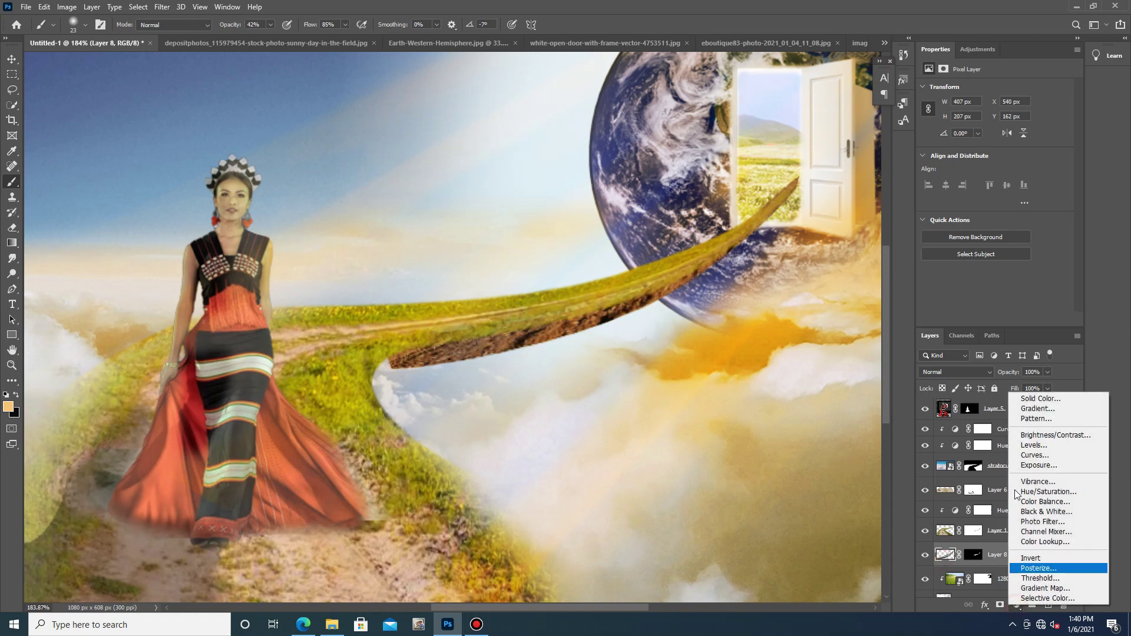
left_click(1031, 493)
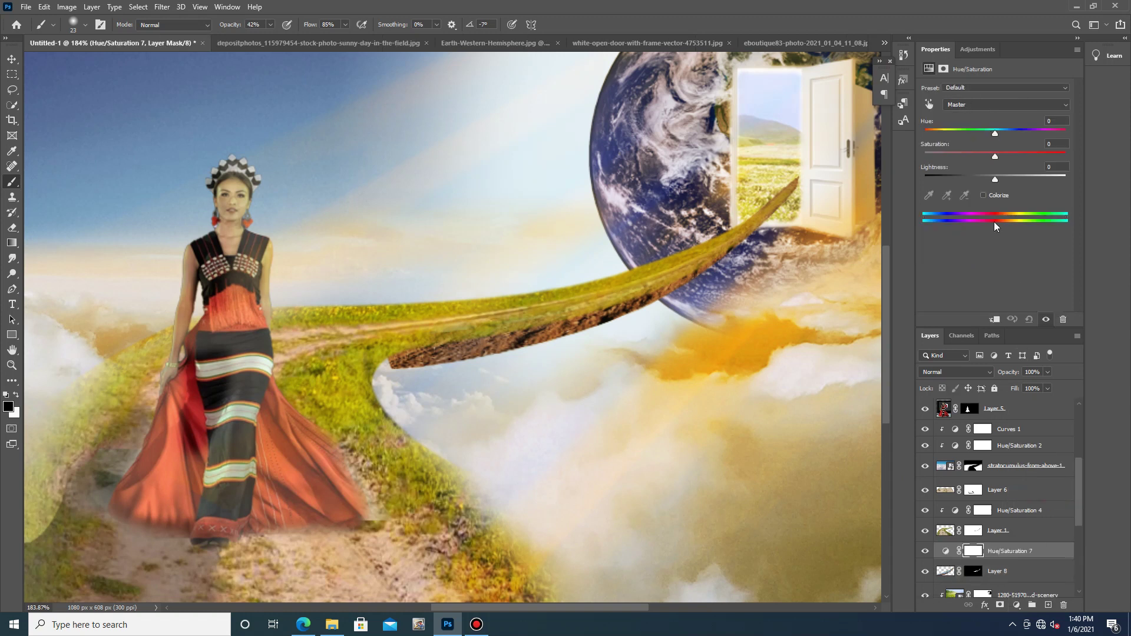
key("ctrl+alt+g")
left_click_drag(995, 136, 1028, 163)
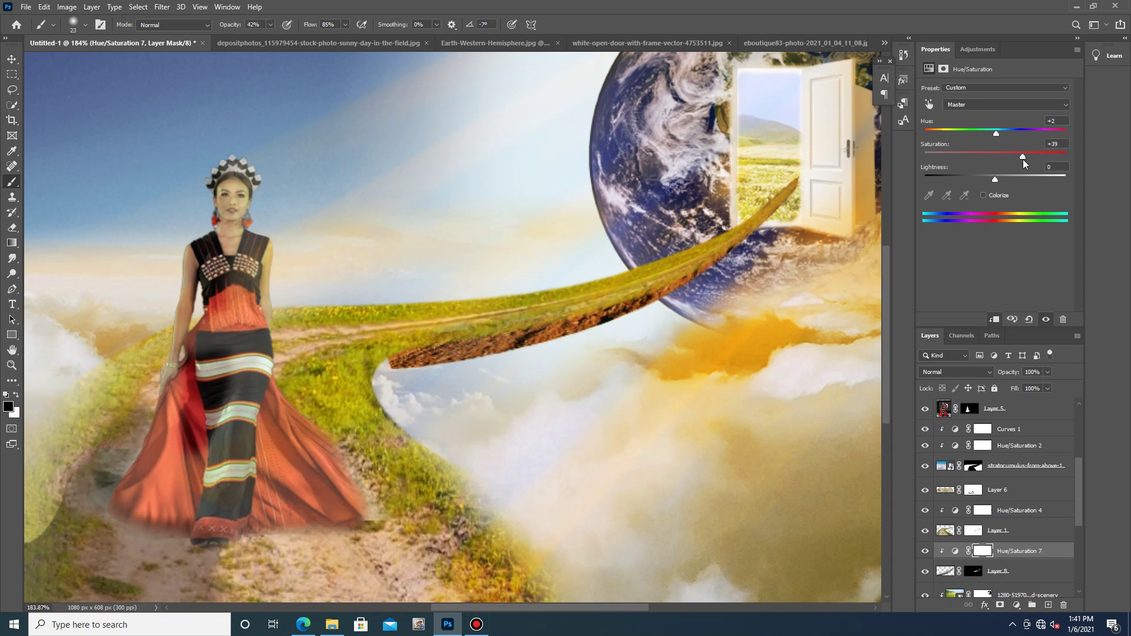
scroll(354, 312, "down", 5)
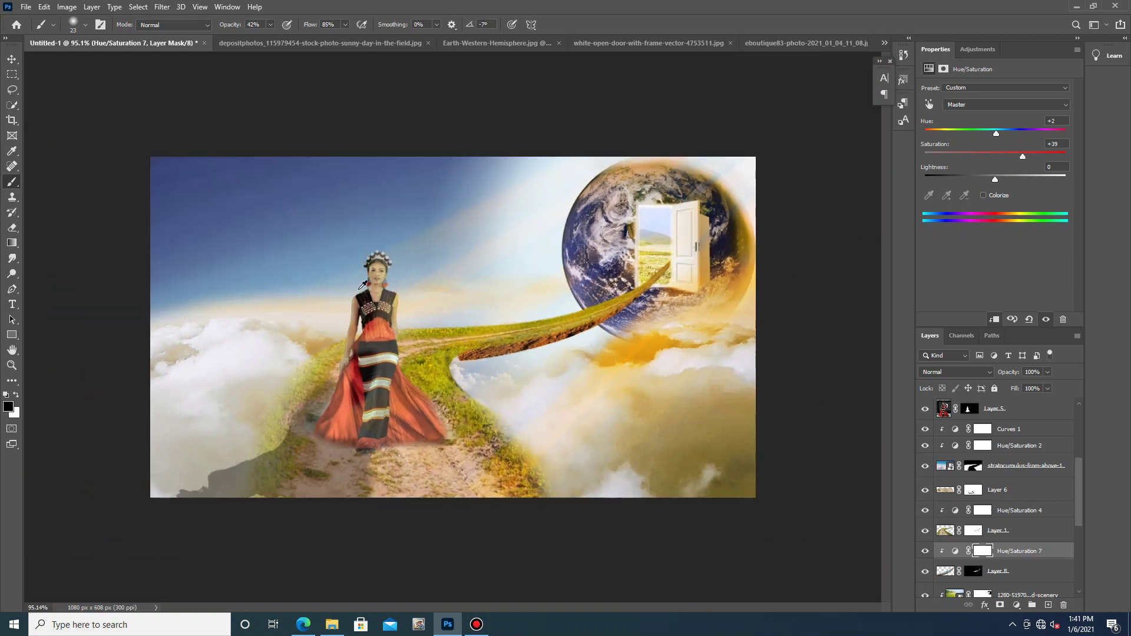
Distort the Layer 8 soil strip, pulling its lower corner near the woman slightly outward and raising its lower corner near the door.
scroll(505, 371, "up", 7)
scroll(970, 454, "down", 1)
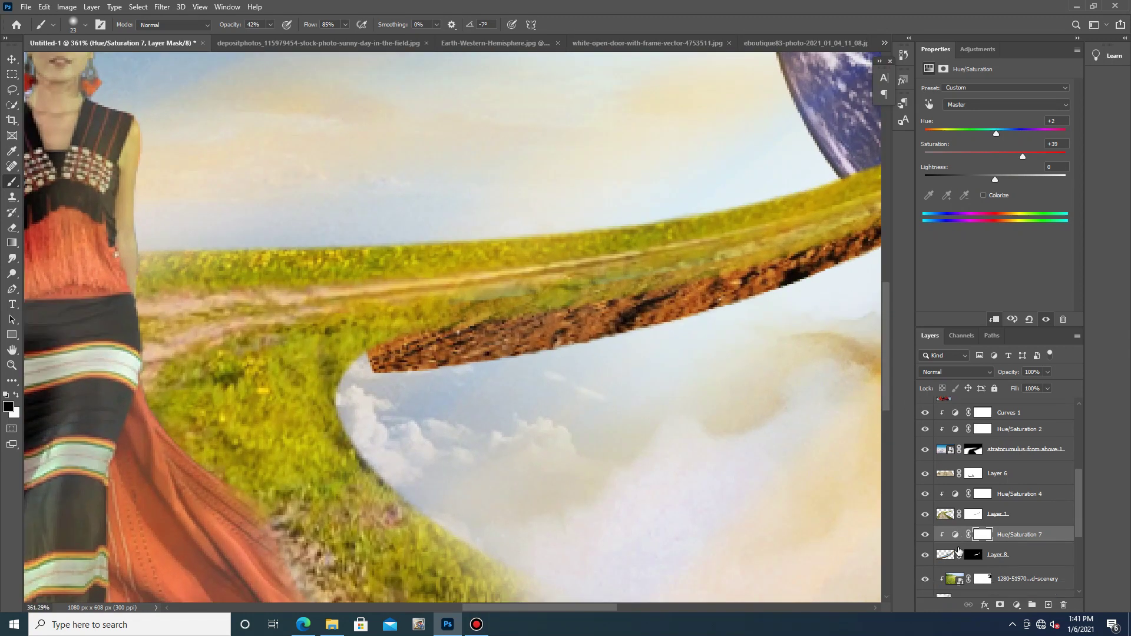
left_click(941, 537)
key("ctrl+t")
scroll(627, 389, "down", 2)
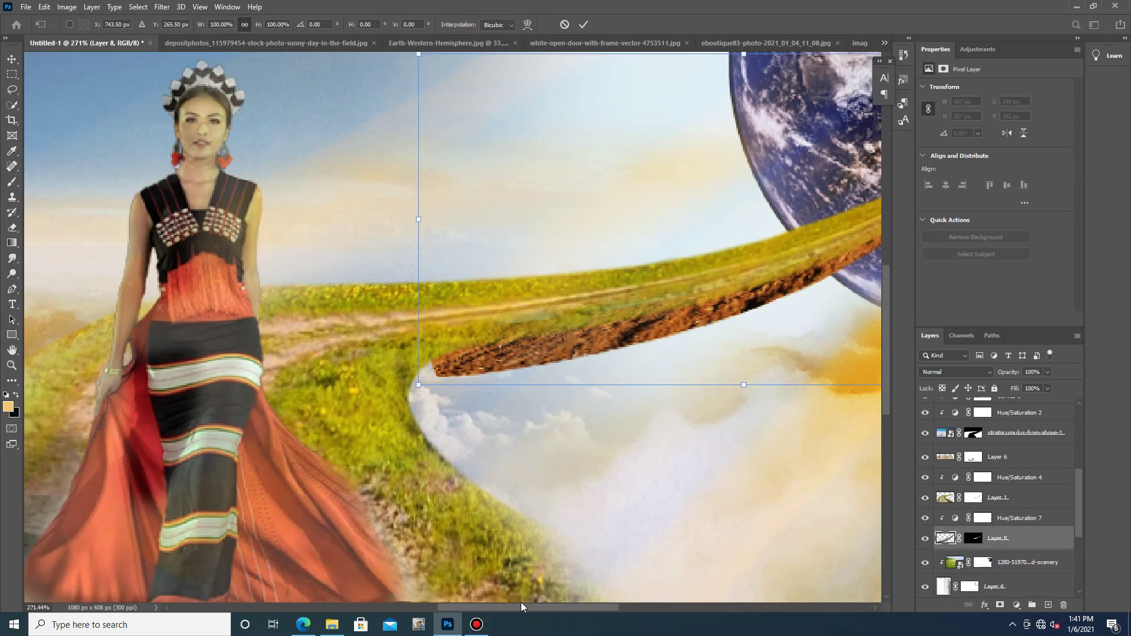
left_click_drag(521, 601, 581, 605)
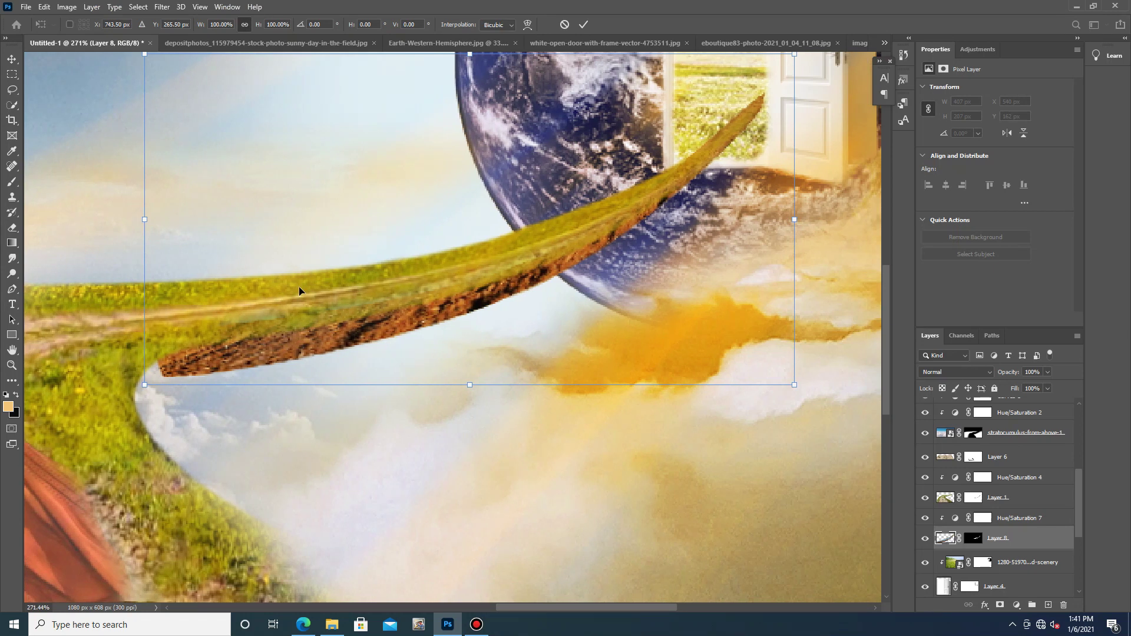
right_click(300, 267)
left_click(333, 323)
mouse_move(147, 387)
left_mouse_down()
mouse_move(136, 391)
mouse_move(177, 398)
mouse_move(309, 497)
mouse_move(260, 483)
mouse_move(138, 395)
left_mouse_up()
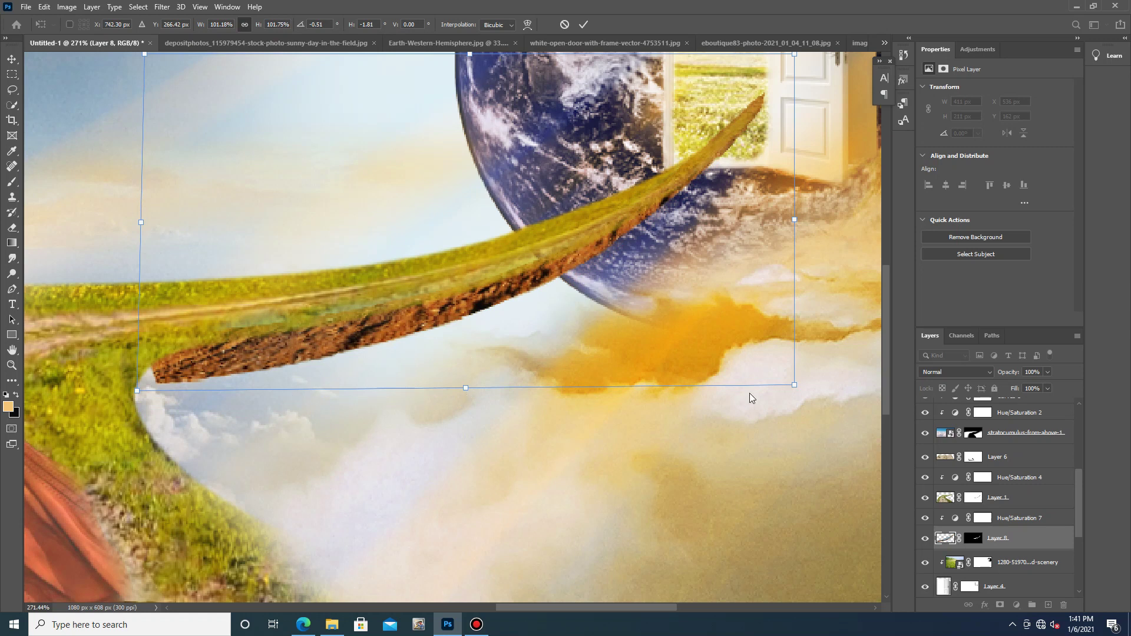
left_click_drag(796, 389, 799, 347)
Warp the Layer 8 soil strip so its lower edge bulges downward beneath the path, and apply the transformation.
right_click(452, 291)
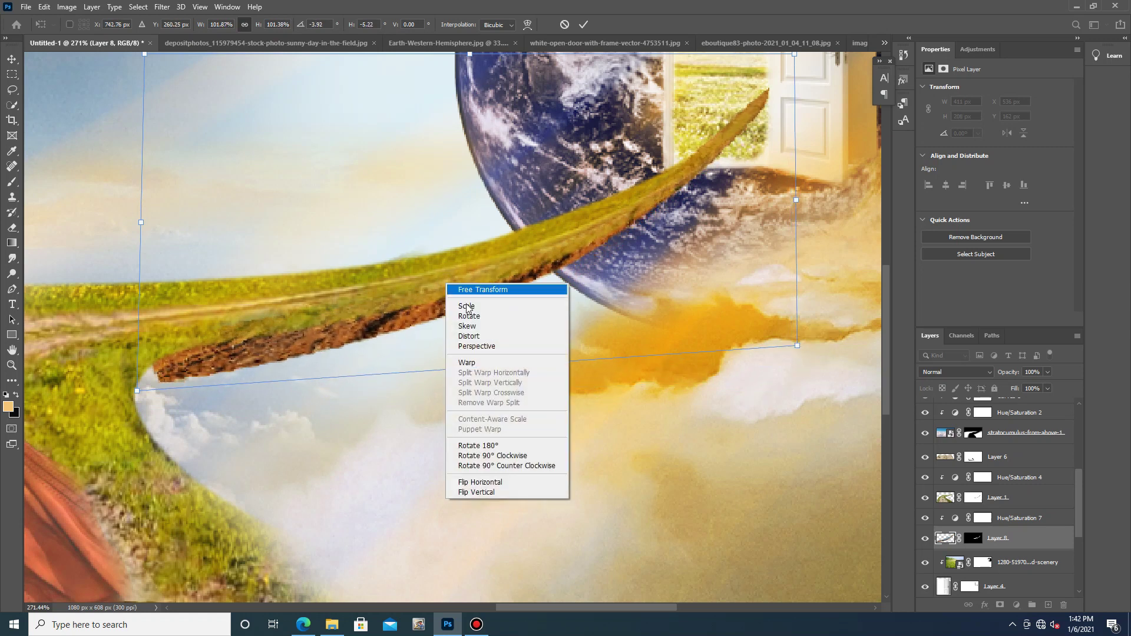
key("Escape")
right_click(495, 204)
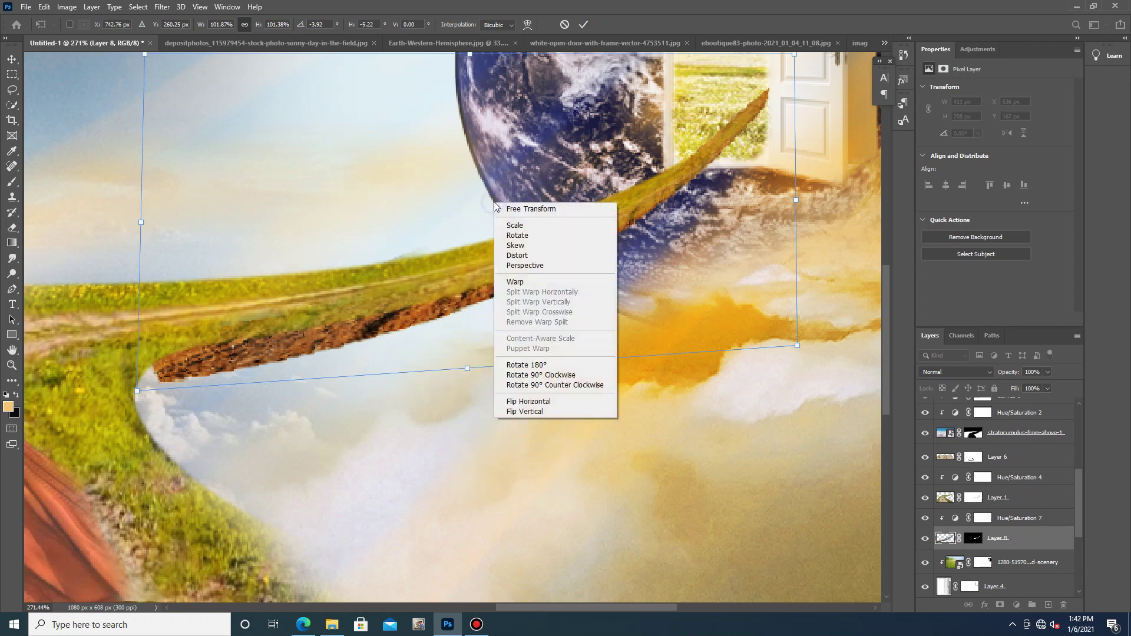
left_click(511, 283)
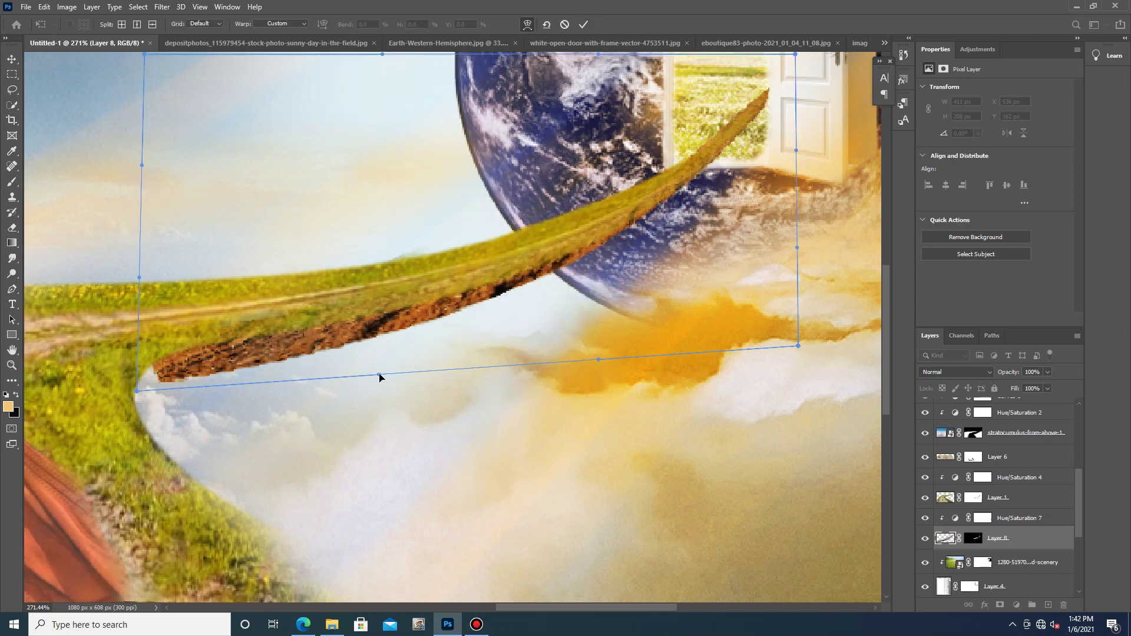
left_click_drag(378, 375, 469, 422)
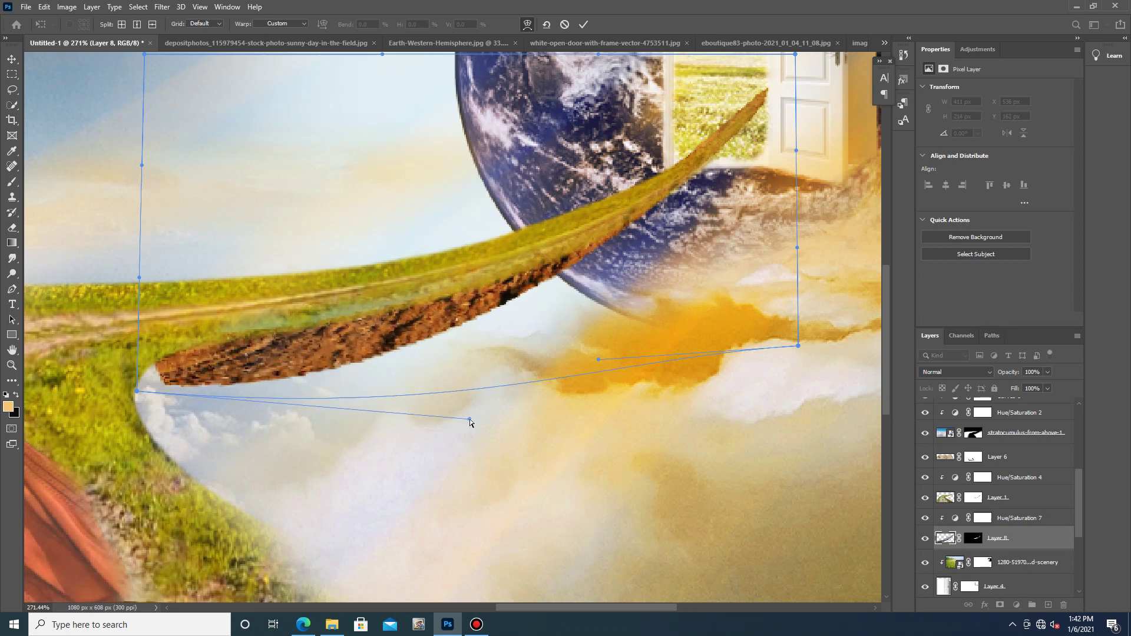
key("Return")
key("ctrl+0")
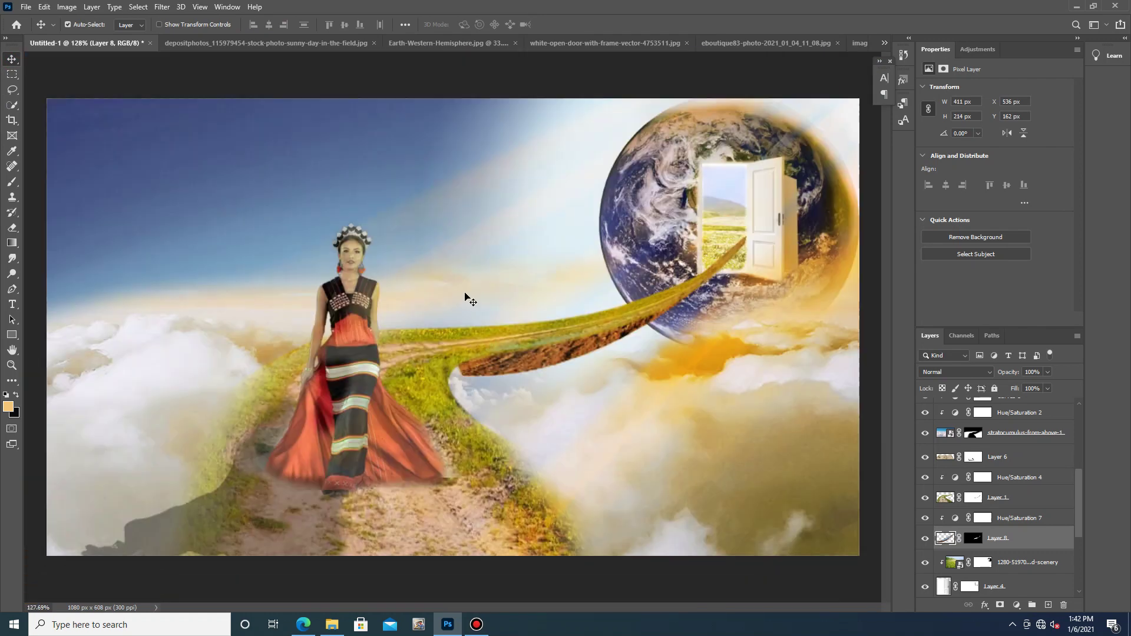
Paint black on Layer 8's mask at 100% brush opacity to erode the middle of the soil strip's lower edge.
scroll(541, 382, "up", 3)
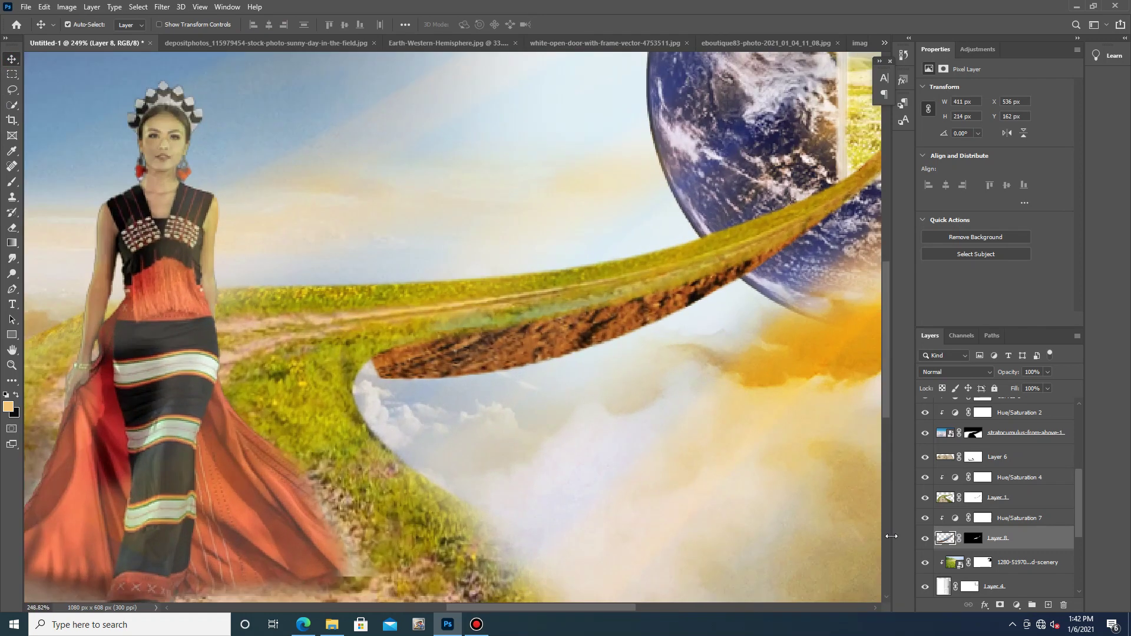
left_click(975, 539)
key("d")
key("b")
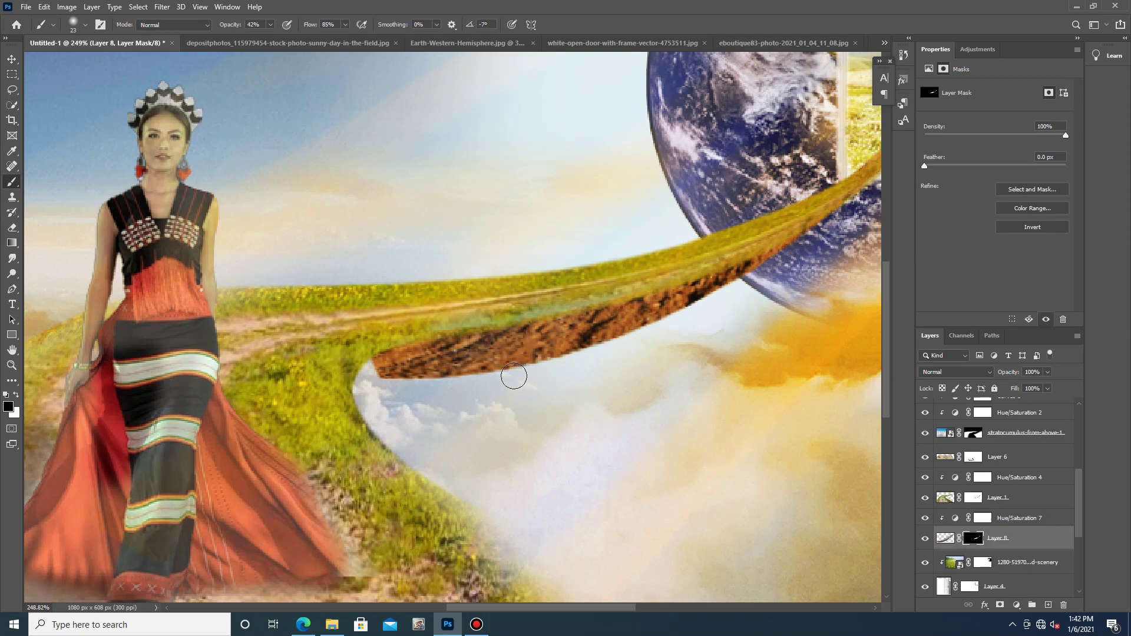
left_click(270, 25)
left_click_drag(295, 39, 304, 39)
left_click(553, 369)
left_click_drag(553, 368, 533, 369)
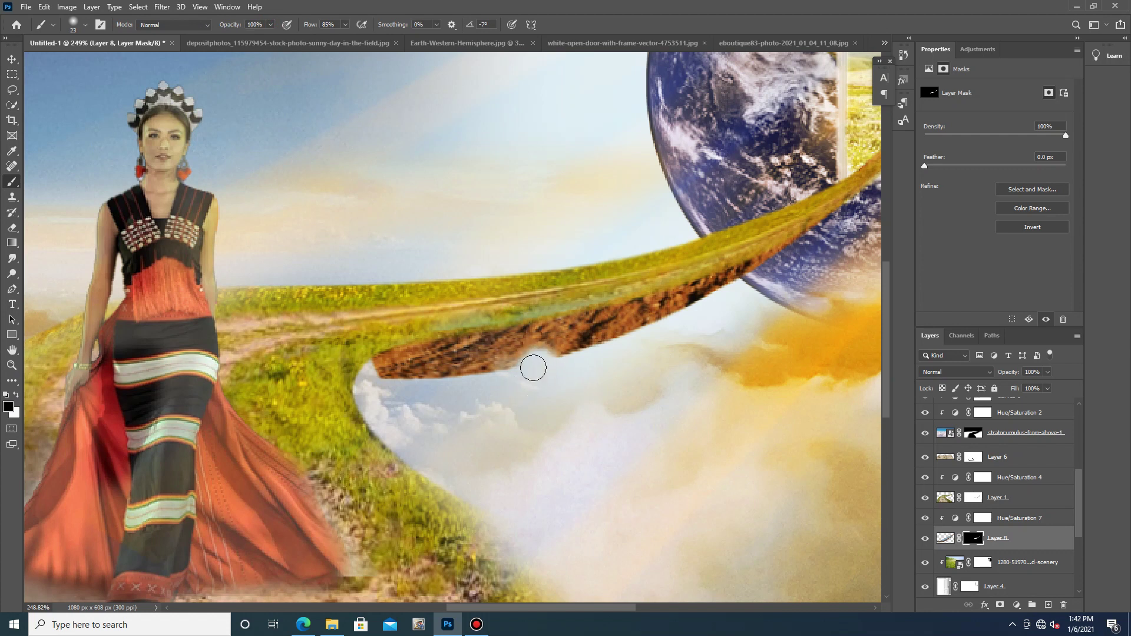
Reduce the brush to 10 px and mask irregular notches along the soil strip's lower edge from the path's bend to the Earth.
left_click(86, 26)
left_click_drag(72, 61, 68, 62)
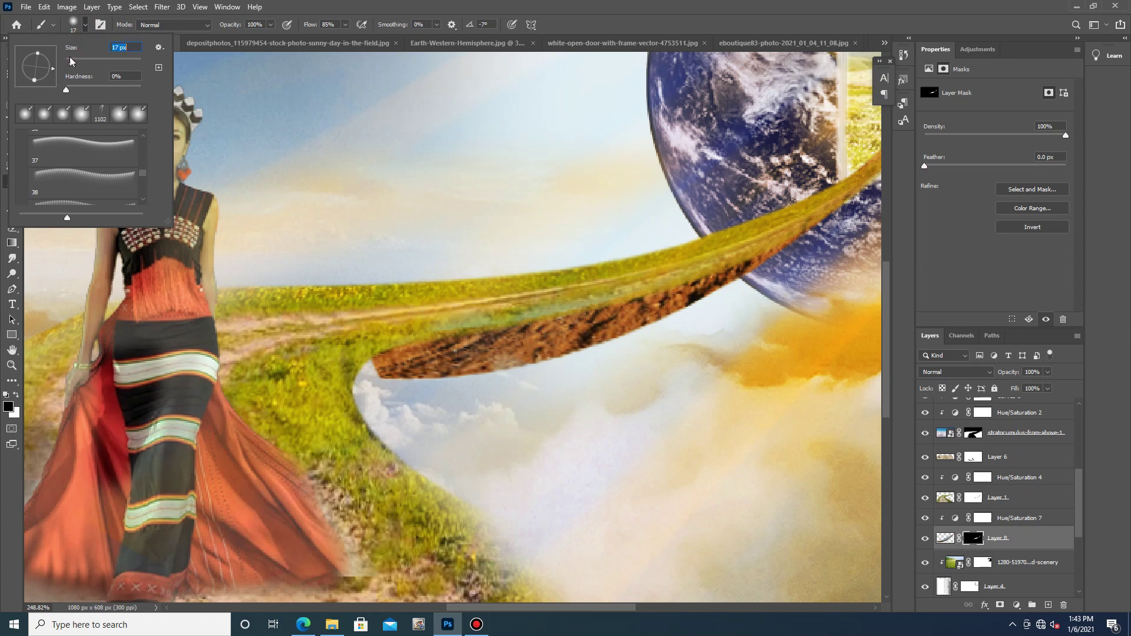
left_click(566, 360)
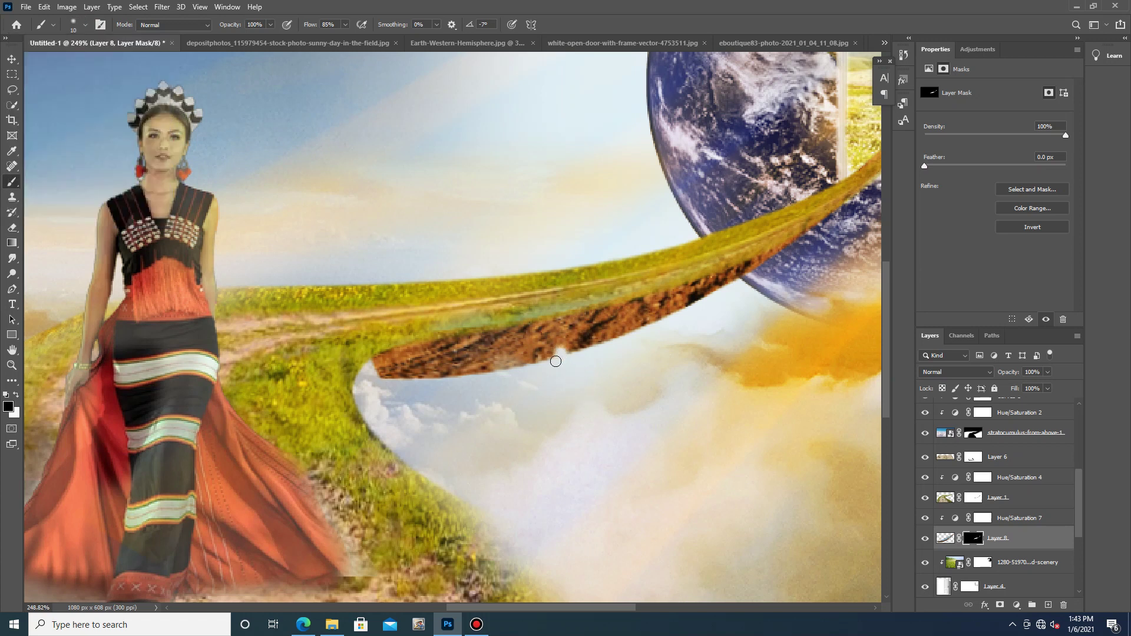
left_click_drag(633, 341, 670, 324)
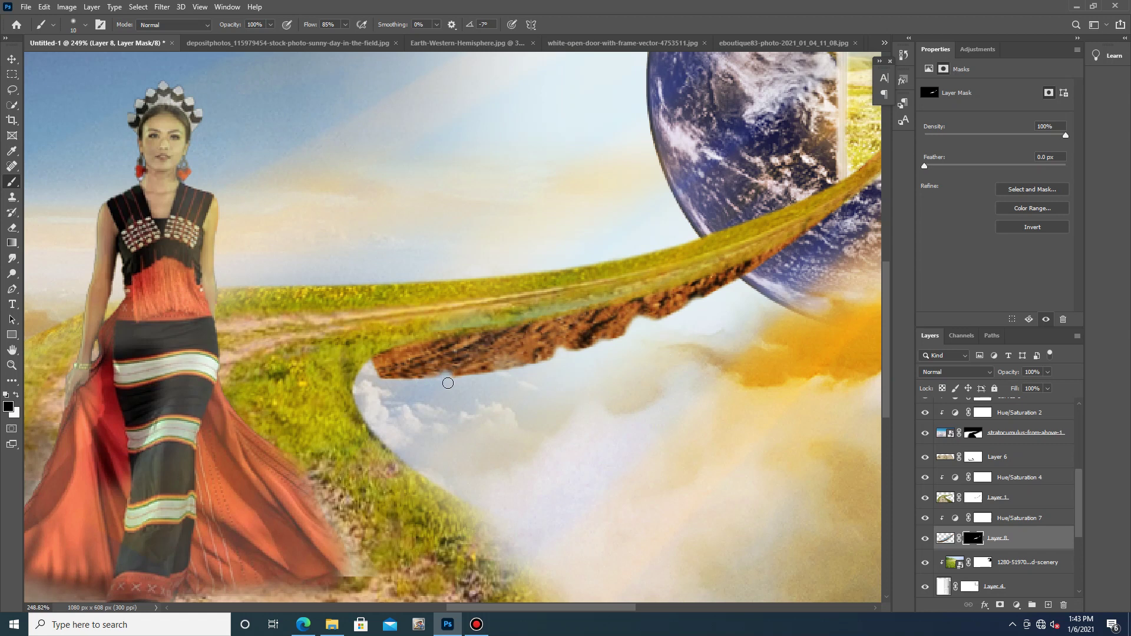
mouse_move(470, 383)
left_mouse_down()
mouse_move(448, 358)
mouse_move(443, 368)
mouse_move(462, 380)
mouse_move(507, 375)
mouse_move(479, 374)
mouse_move(521, 366)
mouse_move(479, 369)
mouse_move(557, 355)
mouse_move(528, 370)
mouse_move(546, 357)
mouse_move(461, 367)
mouse_move(517, 375)
left_mouse_up()
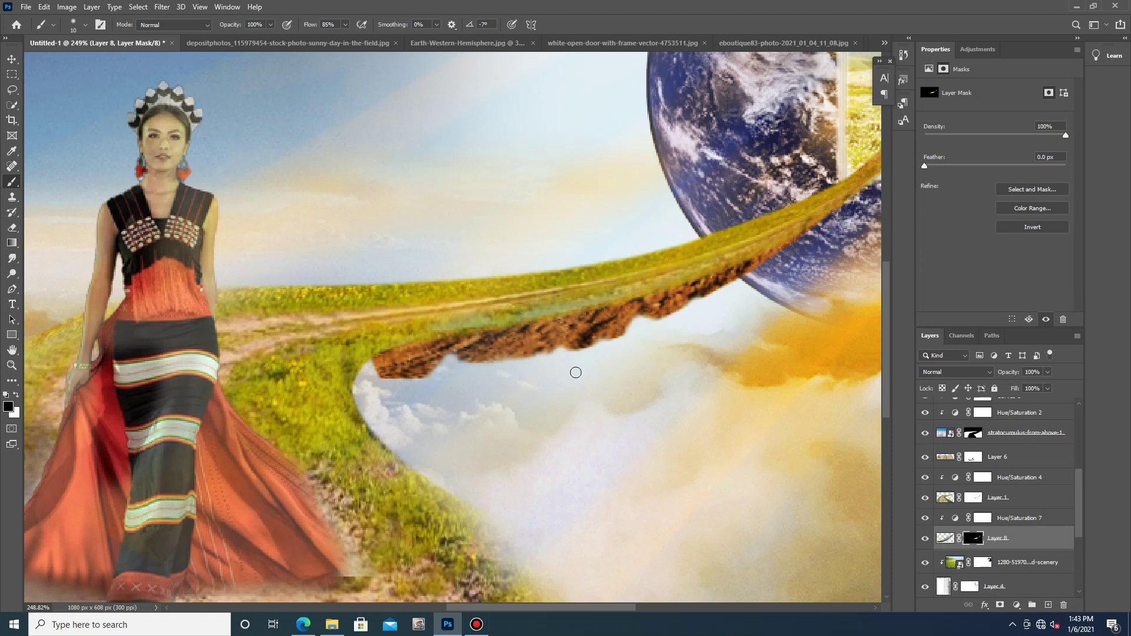
mouse_move(630, 329)
left_mouse_down()
mouse_move(663, 325)
mouse_move(692, 299)
mouse_move(730, 299)
left_mouse_up()
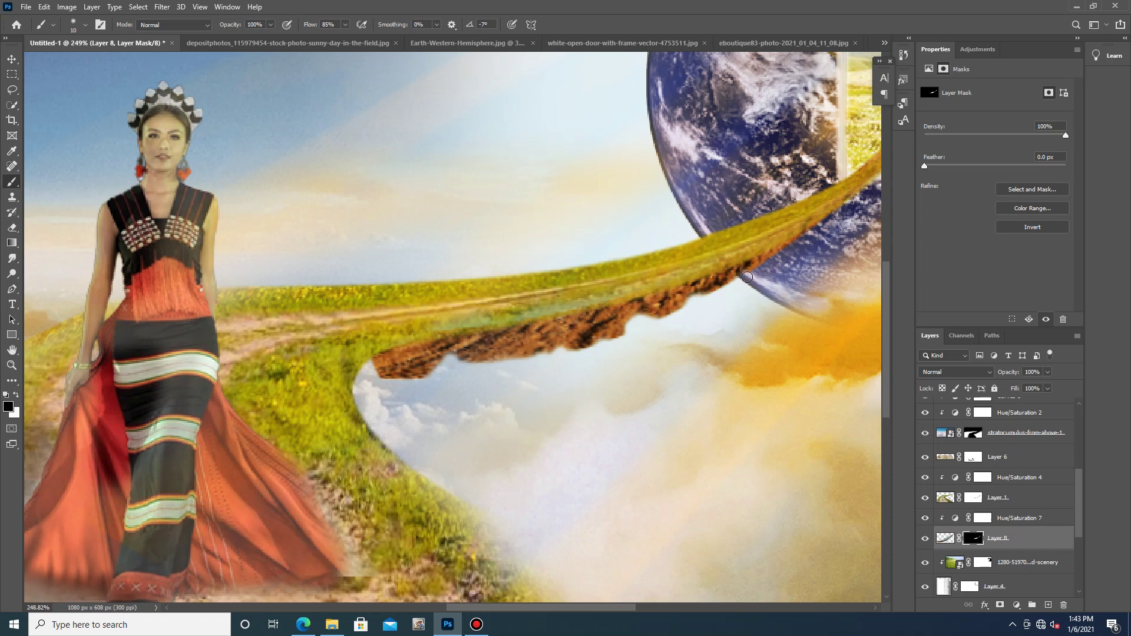
mouse_move(405, 399)
left_mouse_down()
mouse_move(370, 368)
mouse_move(430, 395)
left_mouse_up()
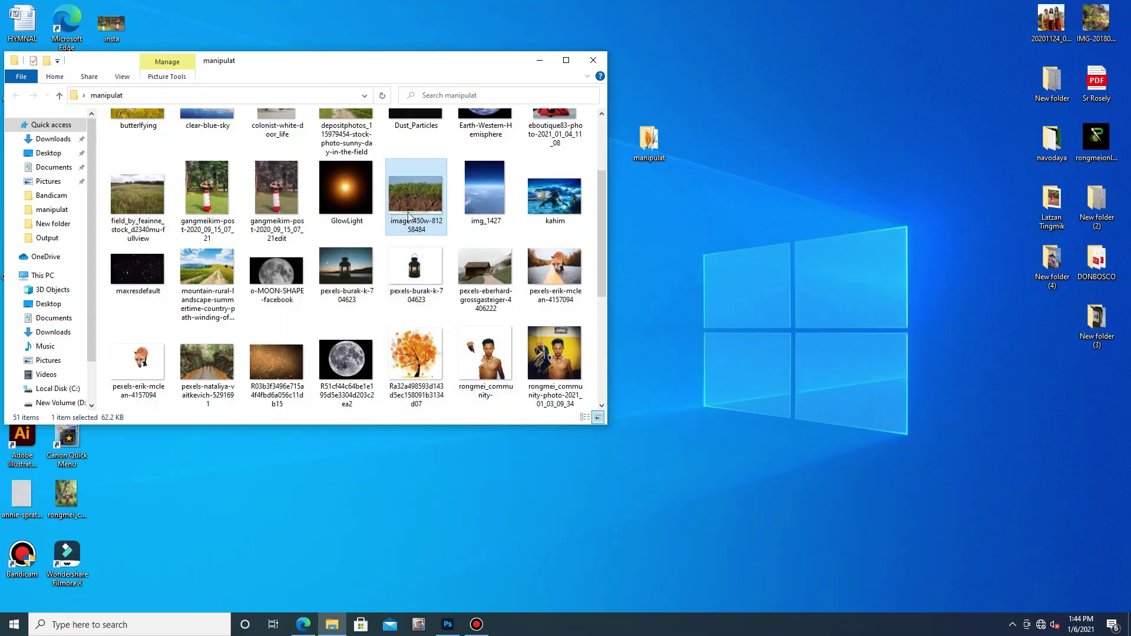
Close the white-open-door, Earth-Western-Hemisphere and eboutique83 image documents without saving changes.
left_click_drag(412, 197, 366, 273)
left_click(448, 624)
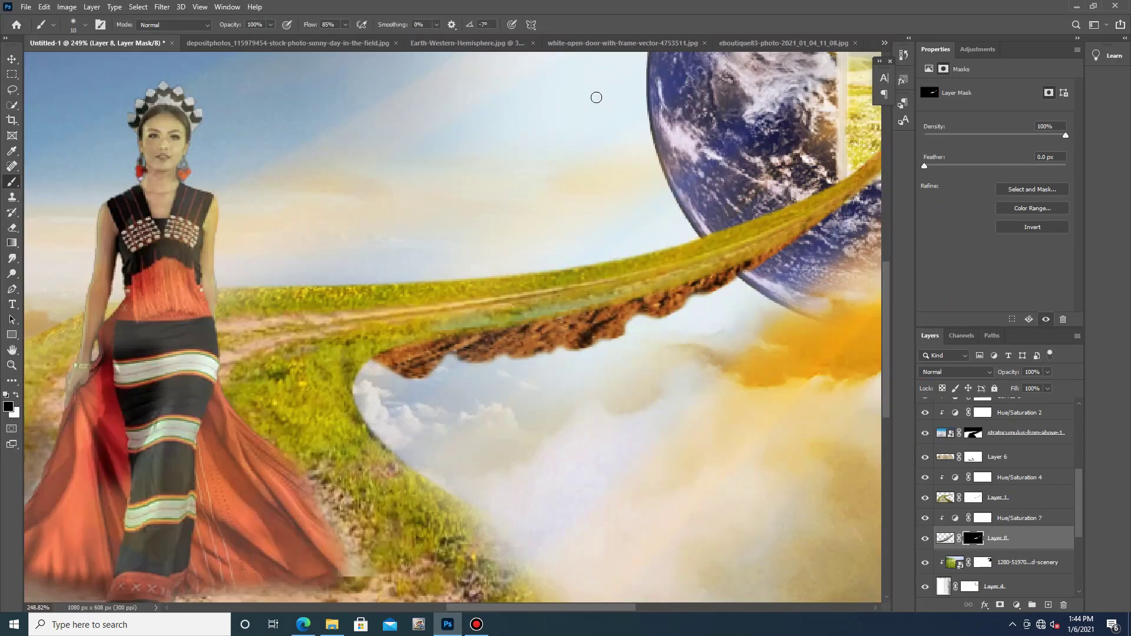
left_click(576, 46)
left_click(595, 43)
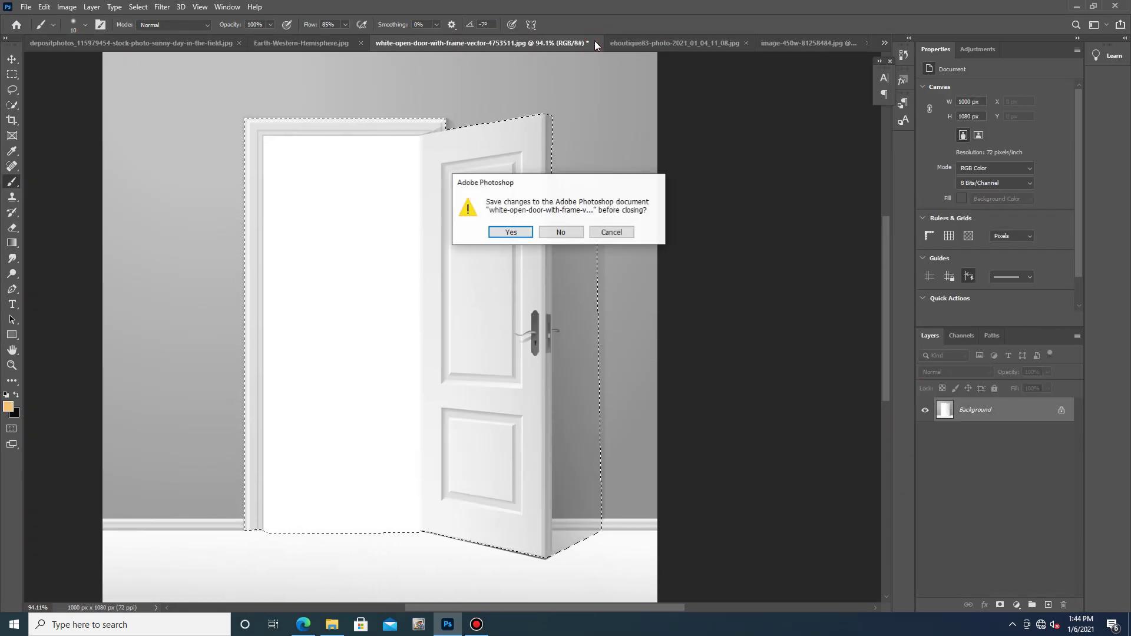
left_click(567, 236)
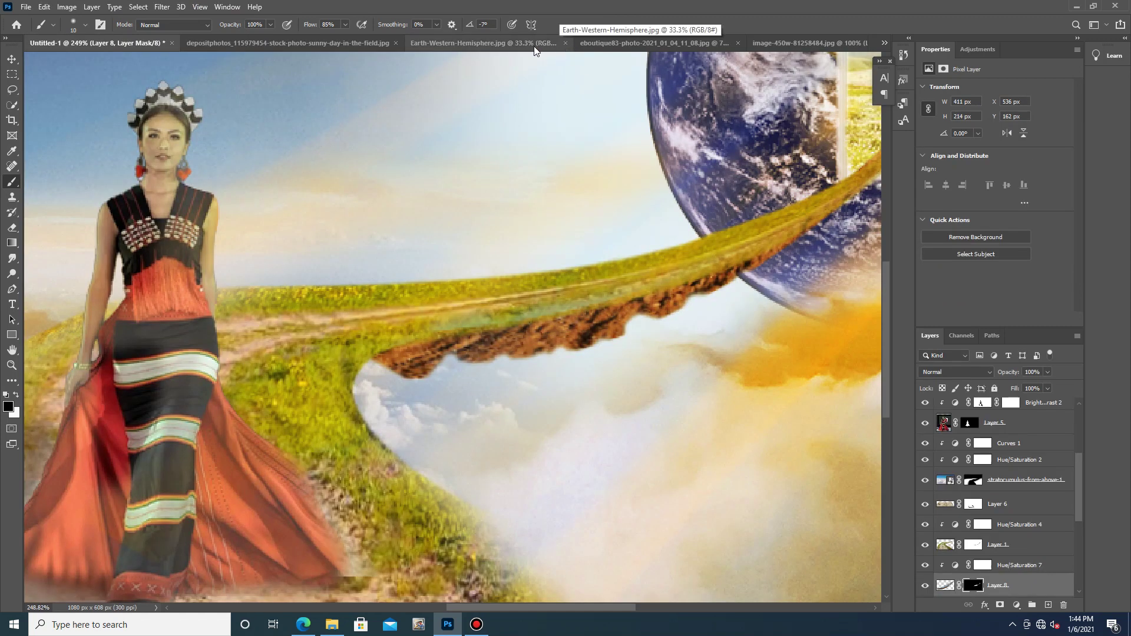
left_click(556, 46)
left_click(564, 42)
left_click(590, 48)
left_click(656, 43)
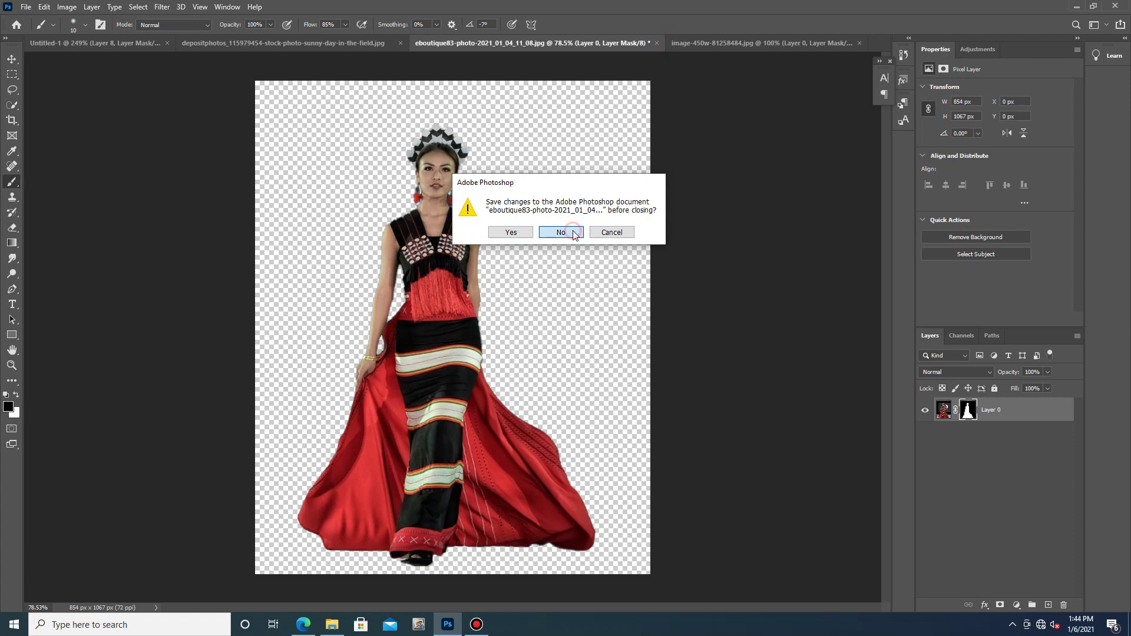
left_click(568, 233)
Copy the masked soil cutout from image-450w-81258484.jpg into Untitled-1, above Hue/Saturation 7.
left_click(564, 43)
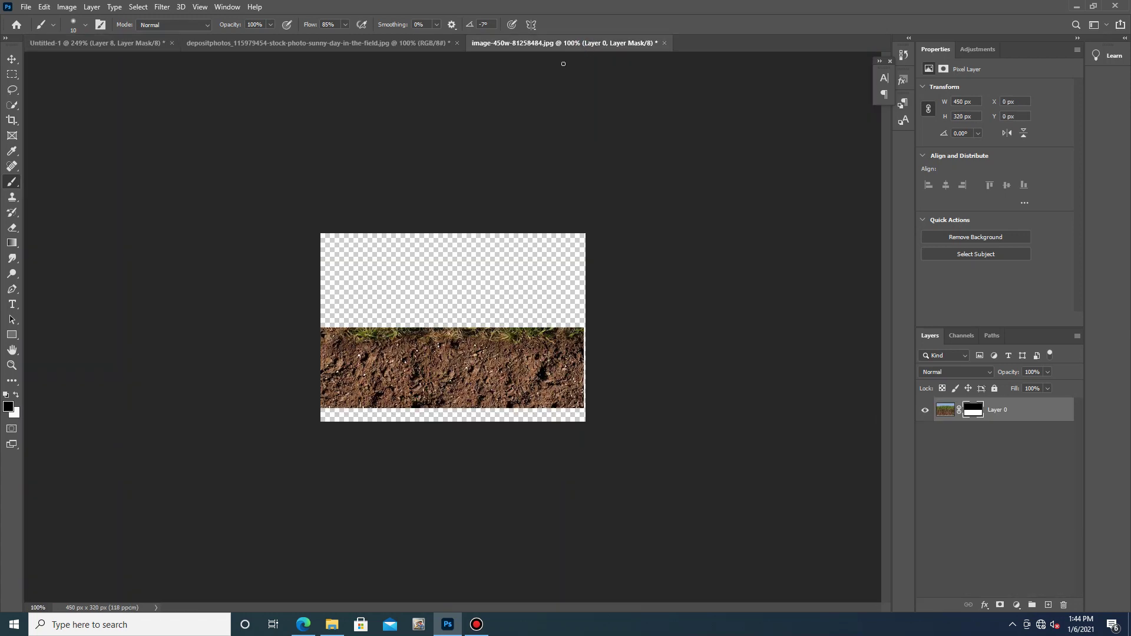
key("v")
left_click_drag(493, 378, 99, 47)
left_click_drag(428, 418, 438, 420)
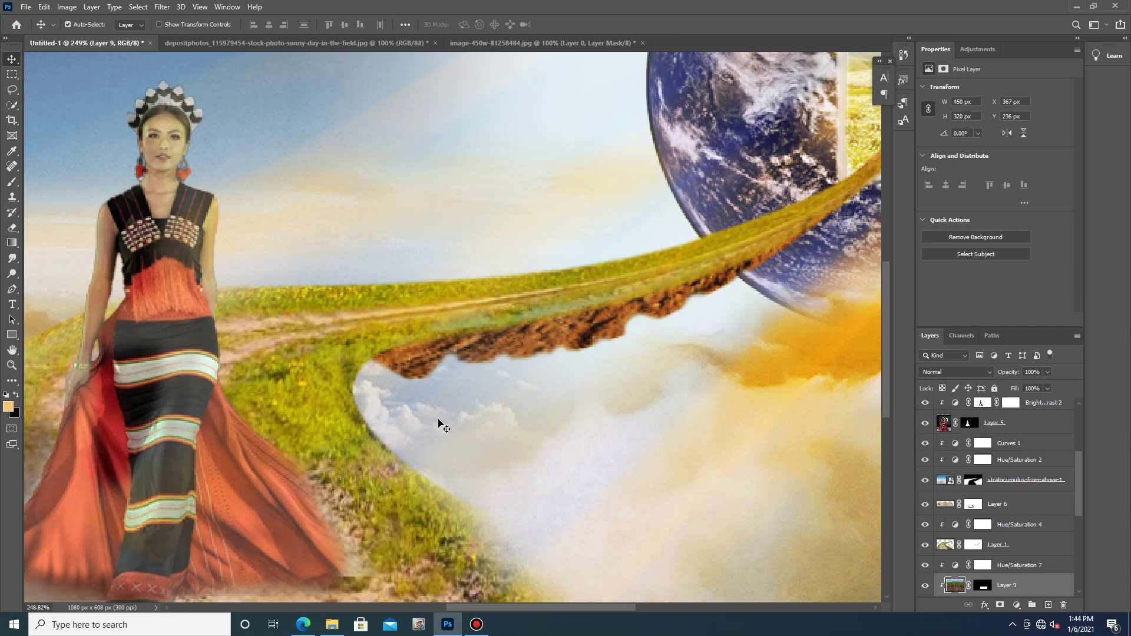
left_click_drag(1063, 584, 1024, 492)
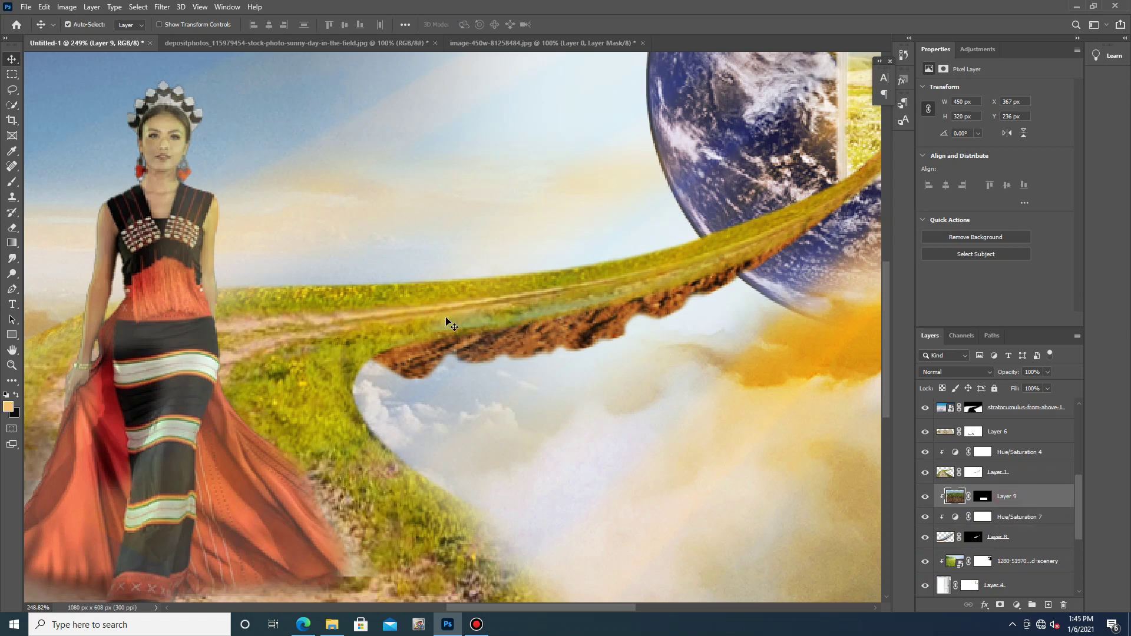
Try repositioning the Layer 9 soil cutout below the path with Free Transform, and delete the layer.
scroll(445, 320, "down", 4)
scroll(446, 319, "down", 1)
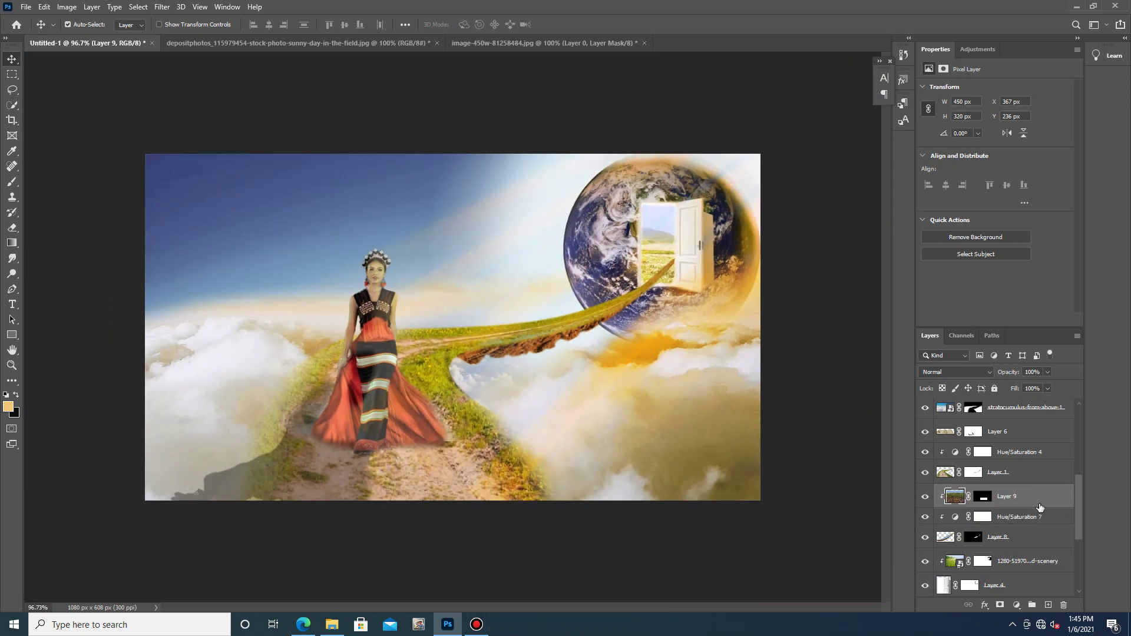
key("ctrl+t")
left_click_drag(596, 463, 668, 445)
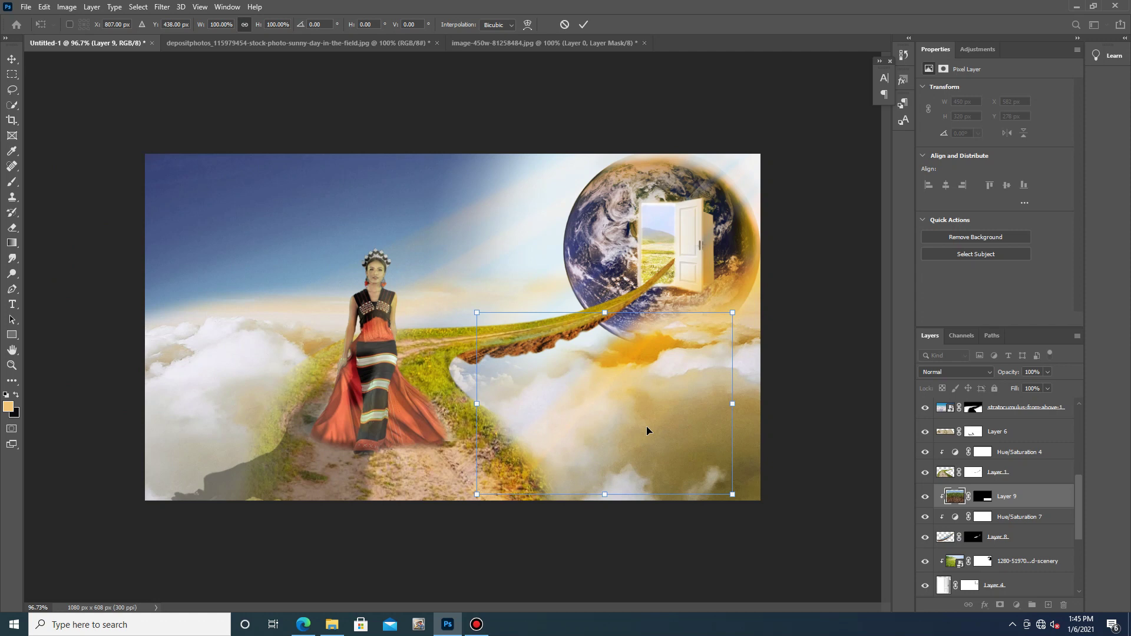
scroll(1043, 533, "down", 1)
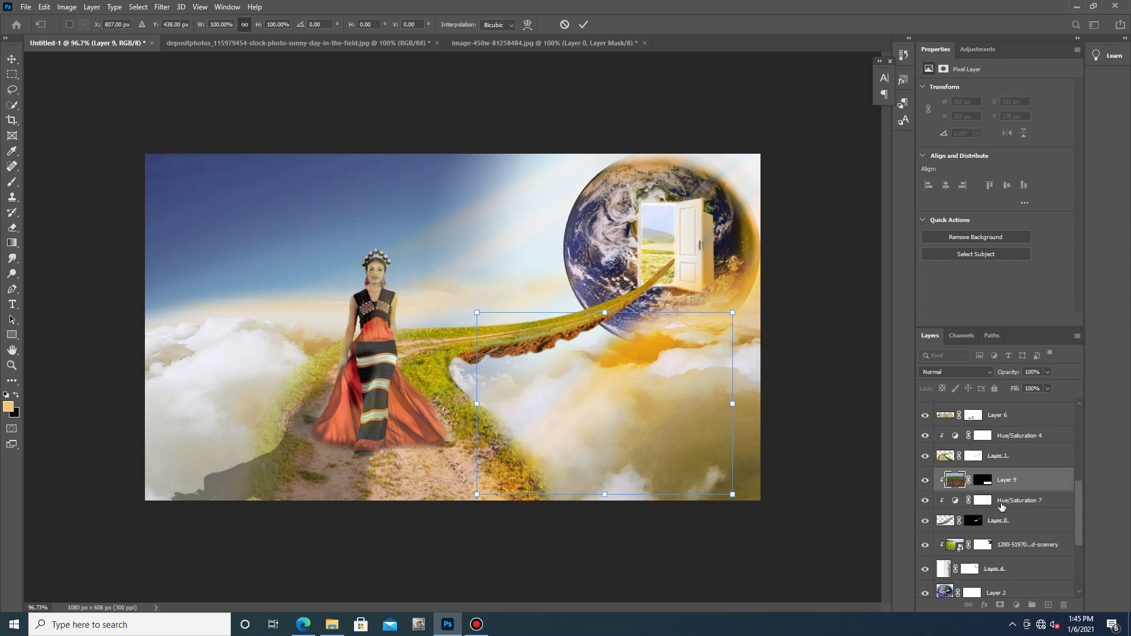
left_click(977, 484)
left_click_drag(955, 486, 1062, 606)
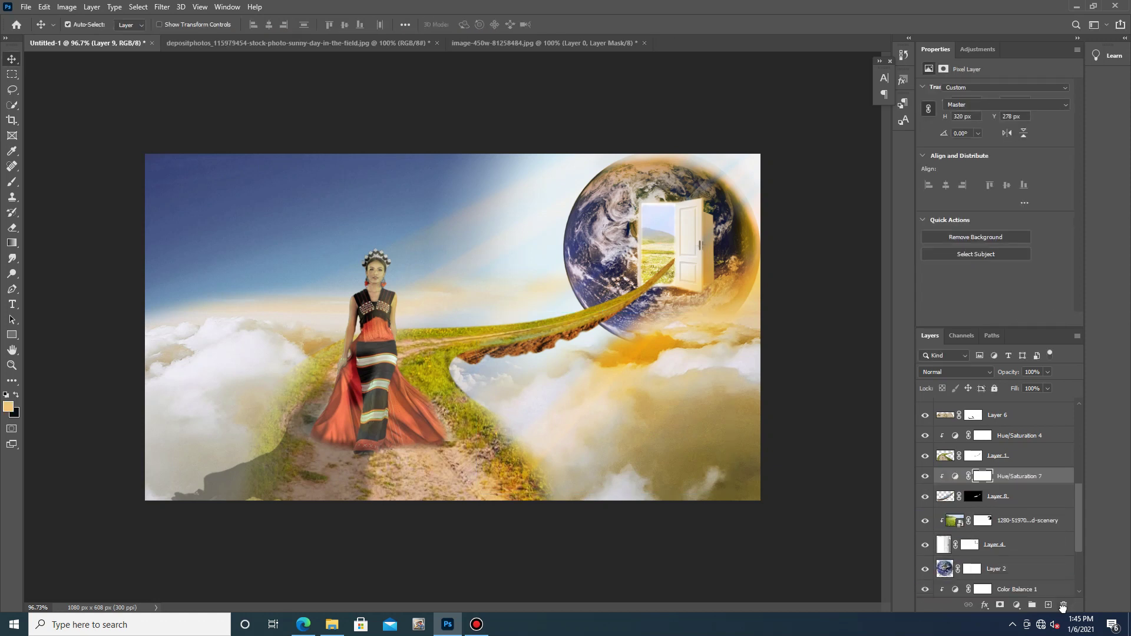
Place image-450w-81258484 from the manipulat folder into the composite, rotate it to follow the path's inner bend, and apply the placement.
left_click(1076, 6)
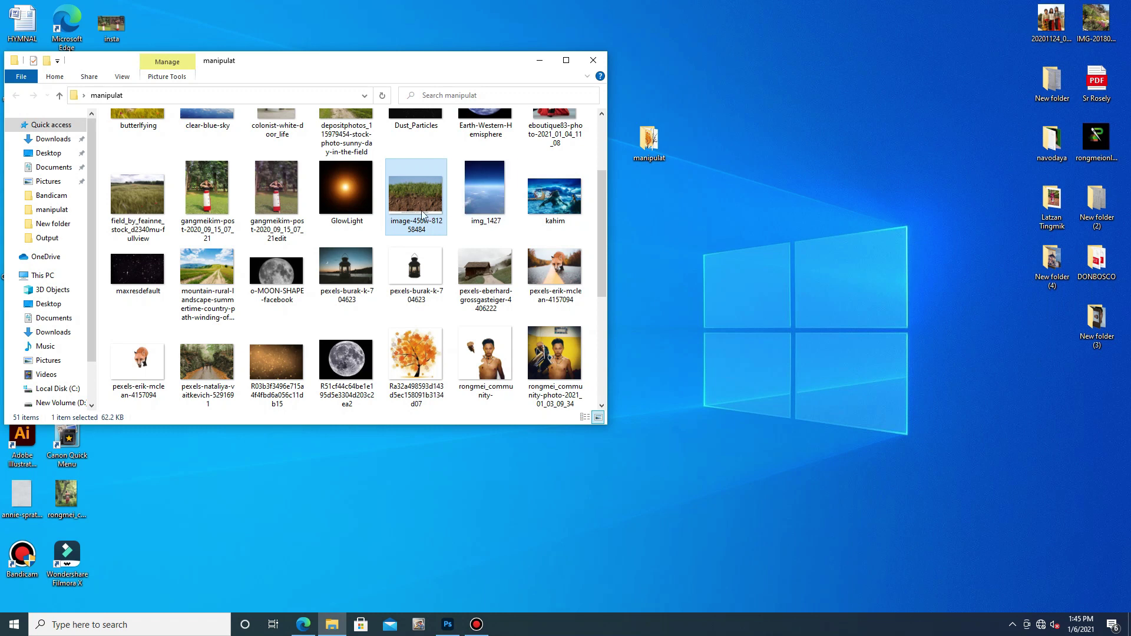
left_click_drag(415, 199, 452, 319)
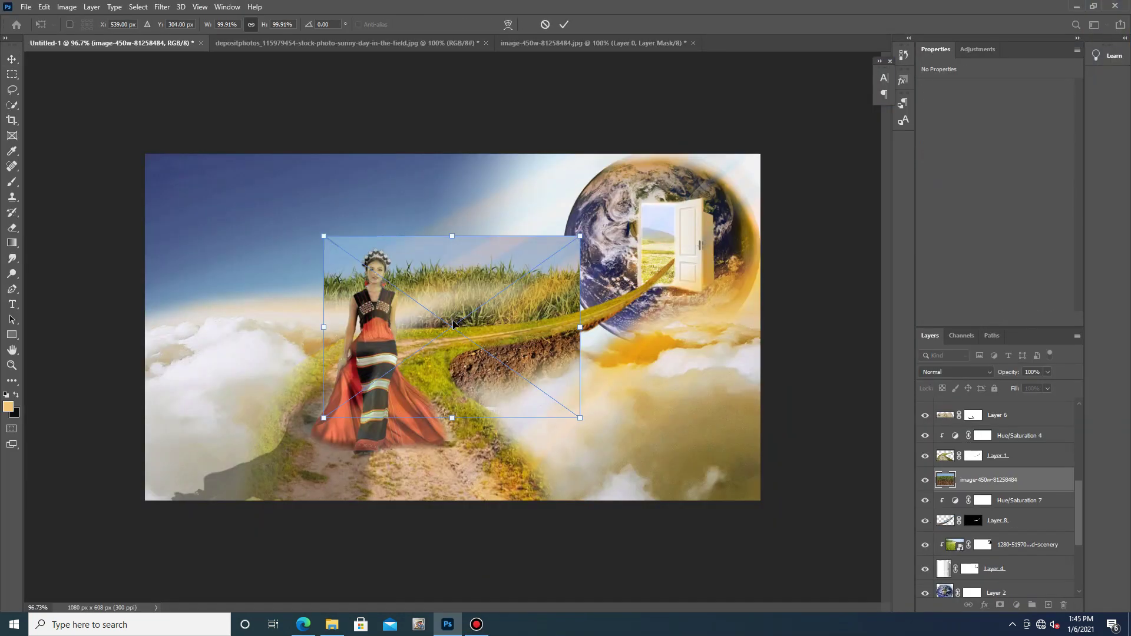
left_click_drag(574, 421, 632, 274)
left_click_drag(554, 354, 416, 443)
key("Return")
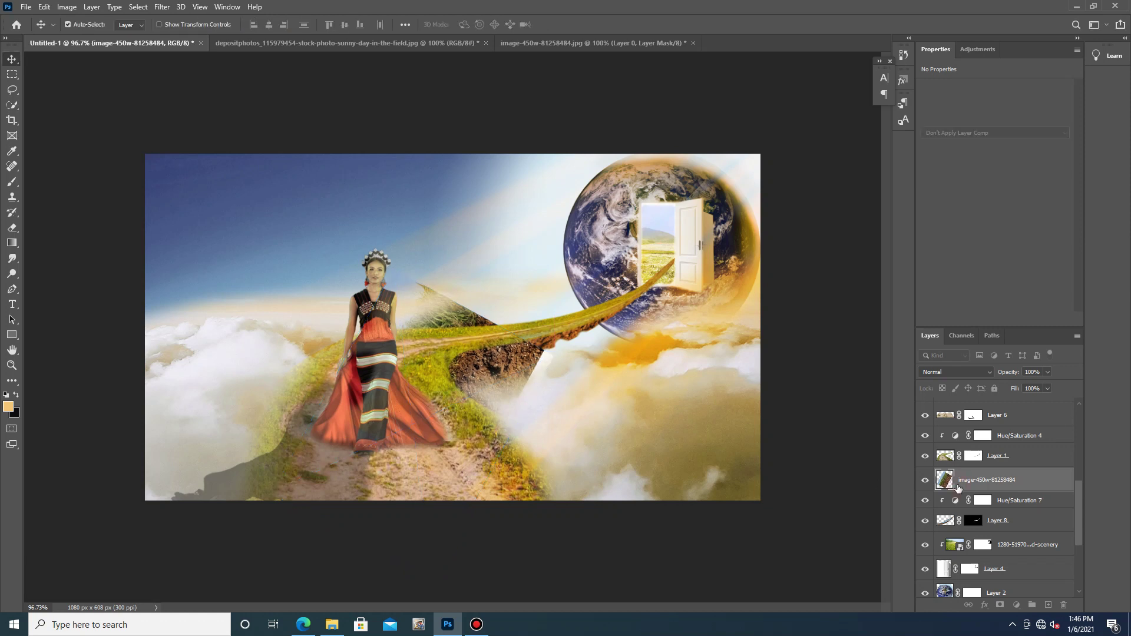
Add a layer mask to the placed soil image and, with a 124 px brush, hide everything but a soil rim along the path's bend.
left_click(999, 605)
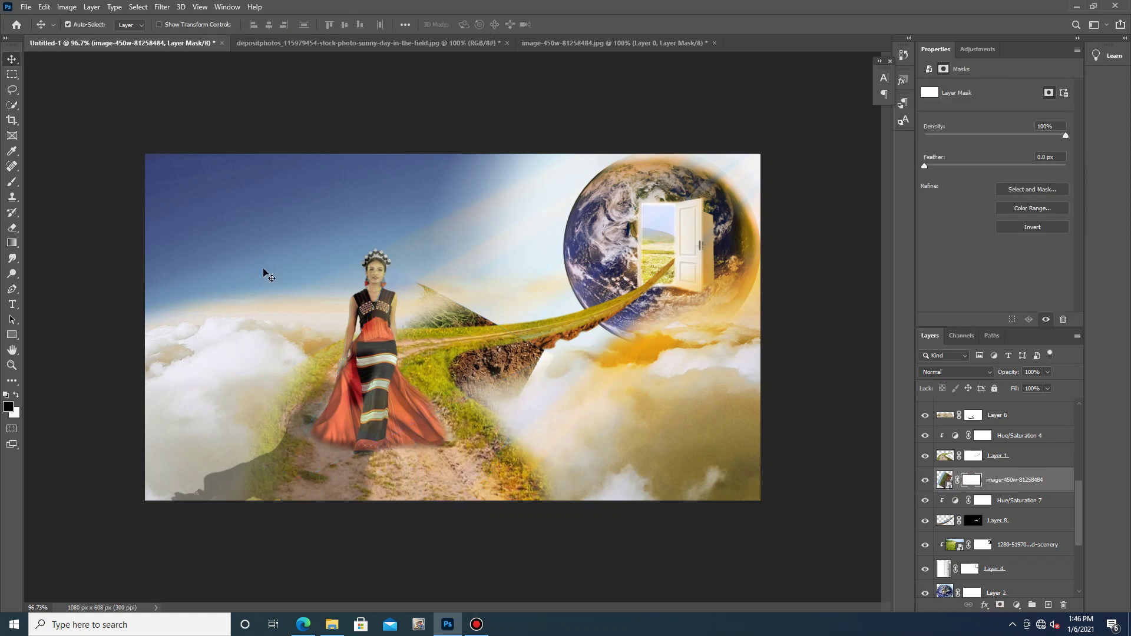
left_click(6, 186)
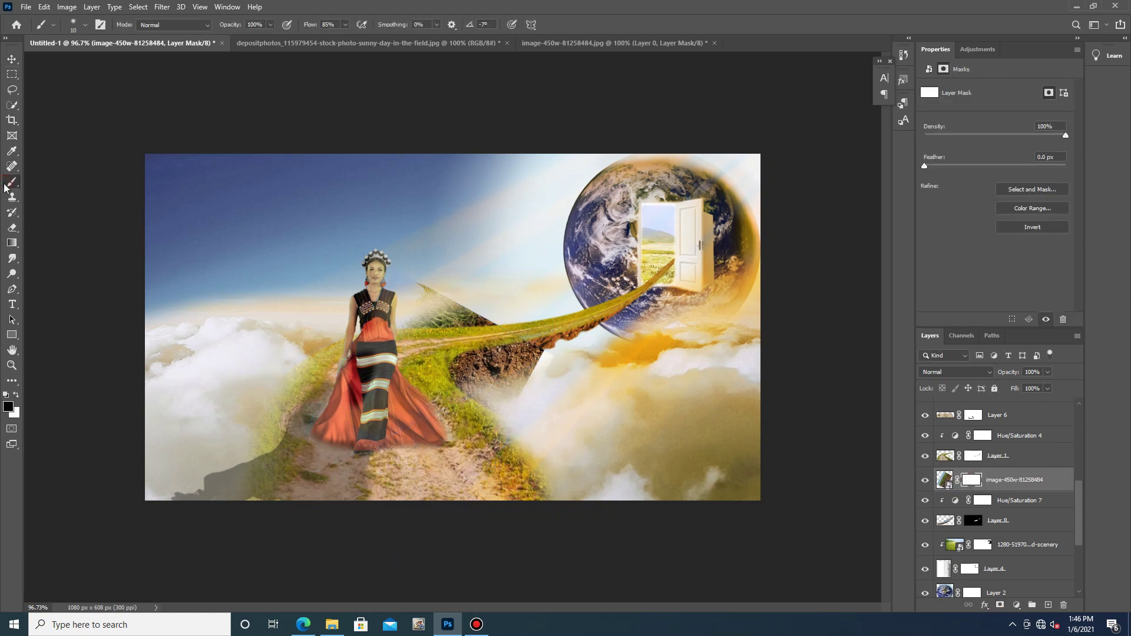
left_click(86, 25)
left_click_drag(87, 63, 108, 63)
mouse_move(465, 300)
left_mouse_down()
mouse_move(399, 319)
mouse_move(426, 281)
mouse_move(495, 305)
mouse_move(369, 316)
mouse_move(312, 374)
mouse_move(377, 393)
mouse_move(383, 341)
mouse_move(415, 291)
left_mouse_up()
mouse_move(558, 384)
left_mouse_down()
mouse_move(514, 412)
mouse_move(562, 378)
mouse_move(528, 395)
mouse_move(537, 406)
mouse_move(535, 385)
mouse_move(516, 409)
mouse_move(501, 383)
mouse_move(532, 405)
mouse_move(529, 392)
mouse_move(503, 393)
mouse_move(533, 395)
mouse_move(534, 382)
mouse_move(514, 386)
mouse_move(545, 378)
mouse_move(505, 389)
left_mouse_up()
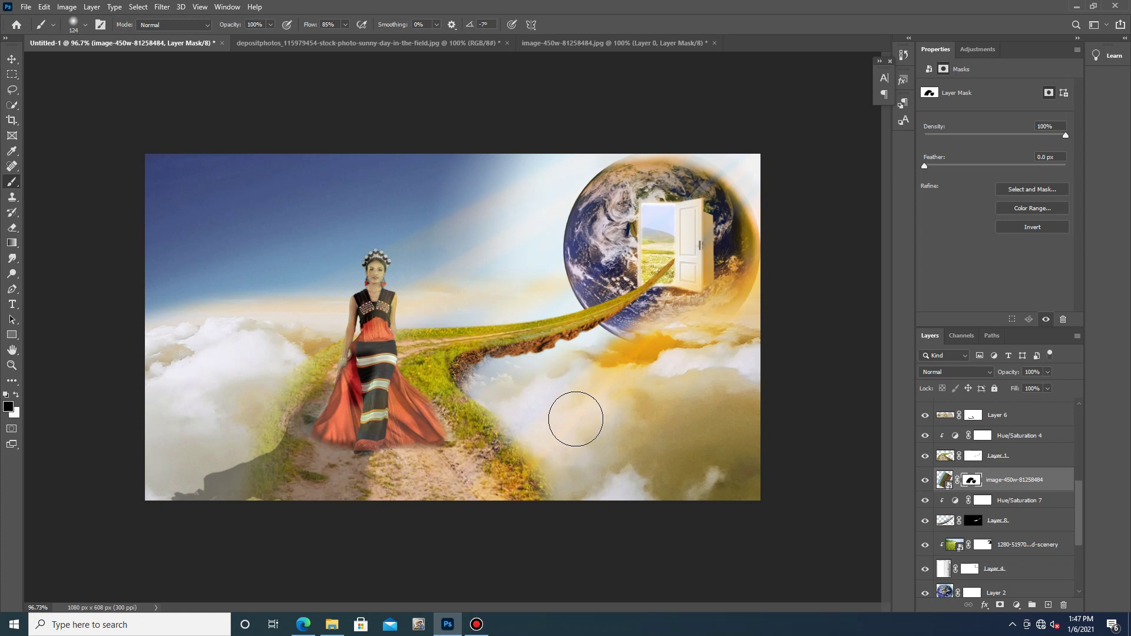
Try retouching the path's tip in the doorway on the Layer 8 mask with a 31 px brush, and undo the strokes.
scroll(675, 288, "up", 10)
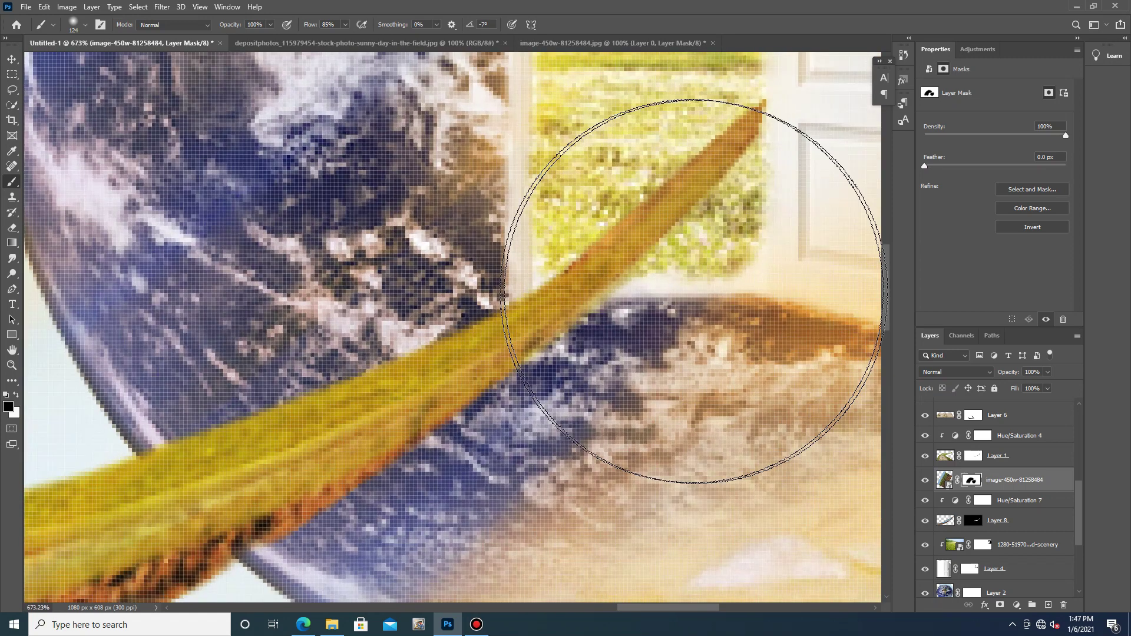
left_click(973, 520)
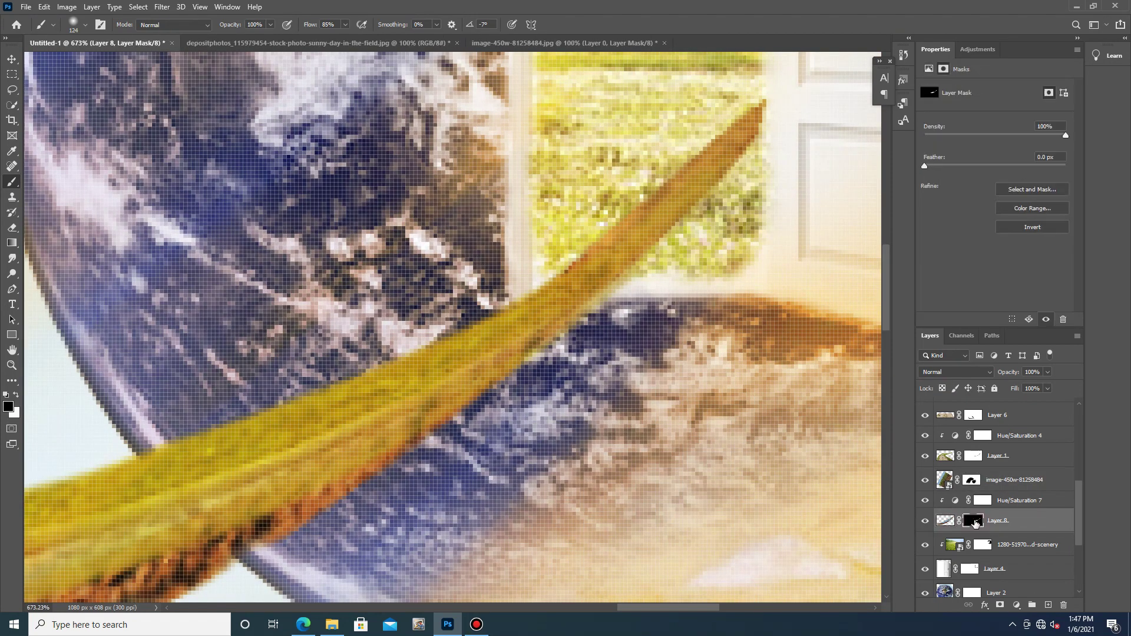
left_click(85, 25)
left_click_drag(86, 62, 75, 64)
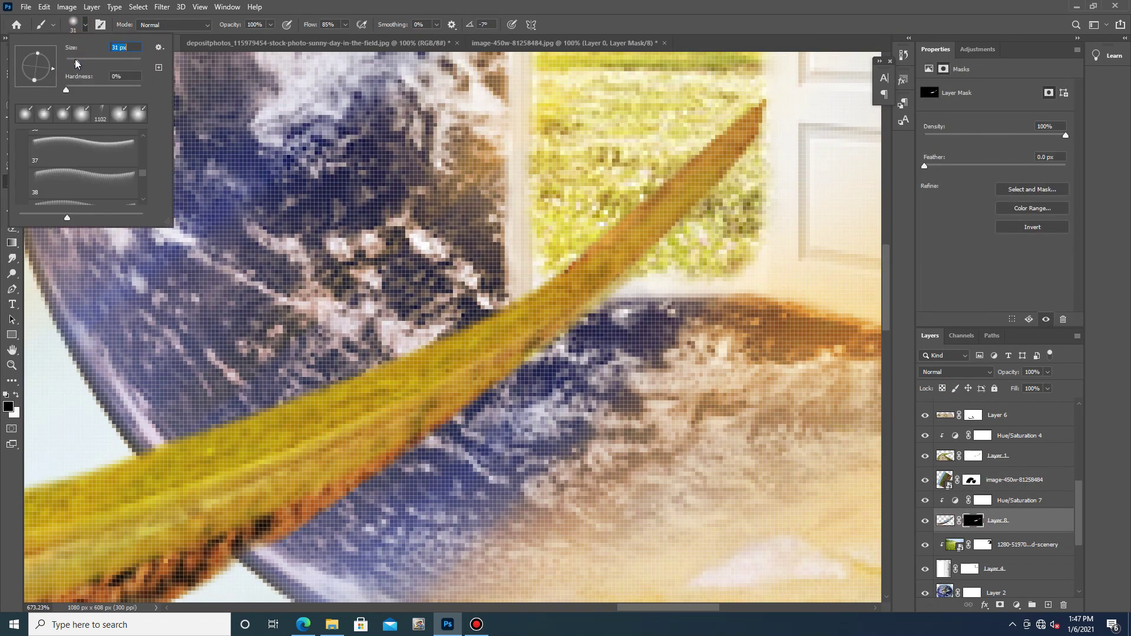
left_click(16, 394)
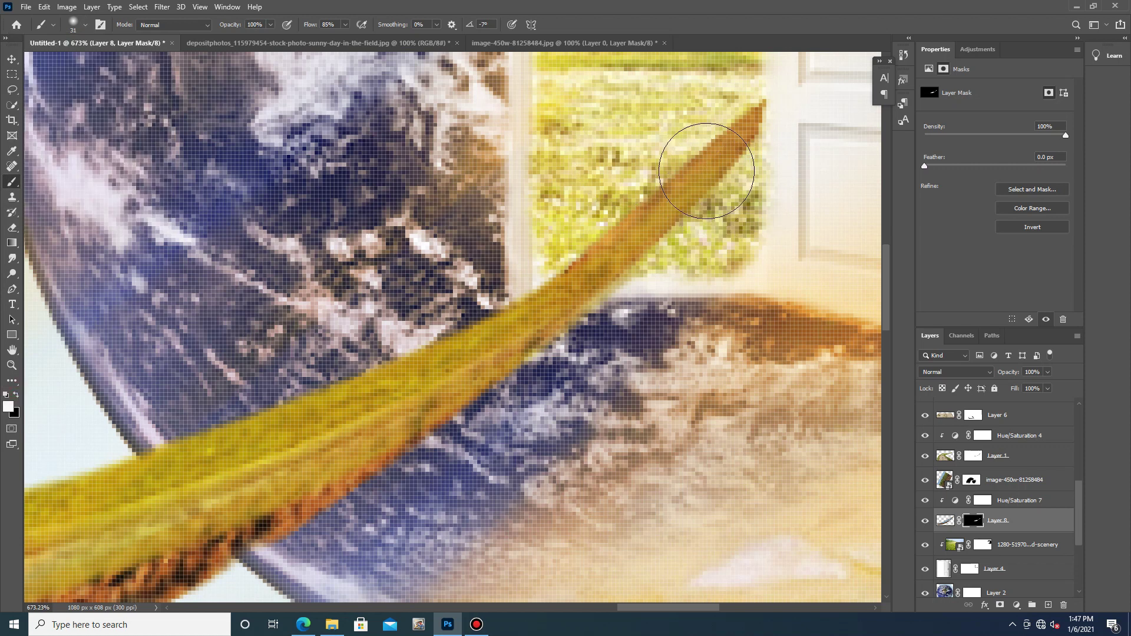
mouse_move(707, 170)
left_mouse_down()
mouse_move(758, 119)
mouse_move(672, 188)
mouse_move(712, 159)
mouse_move(723, 127)
mouse_move(685, 192)
left_mouse_up()
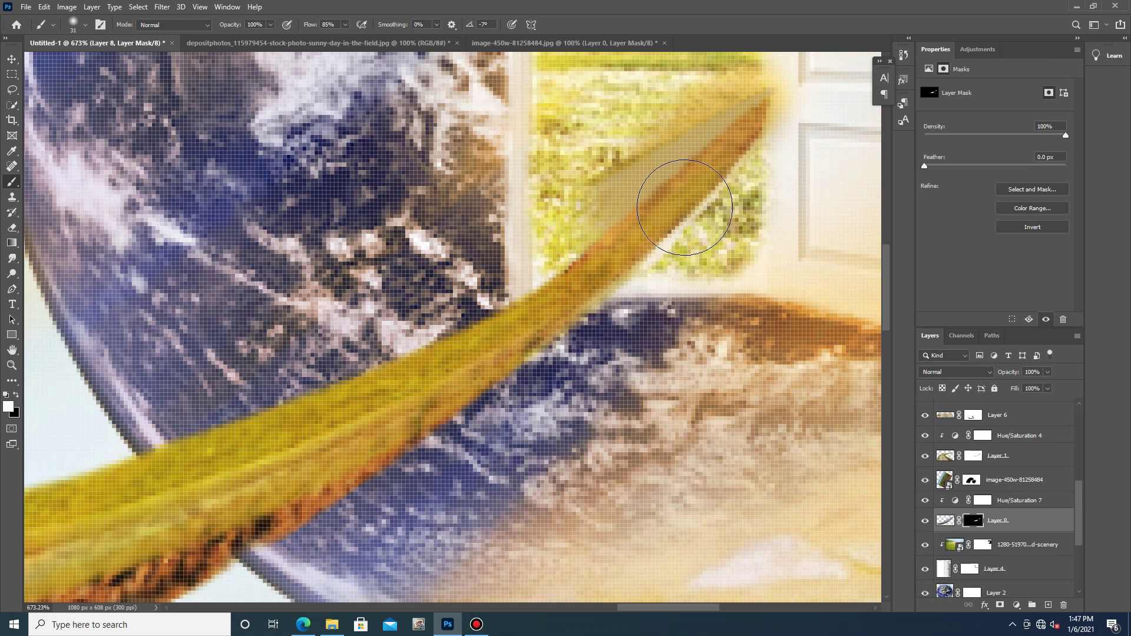
key("ctrl+z")
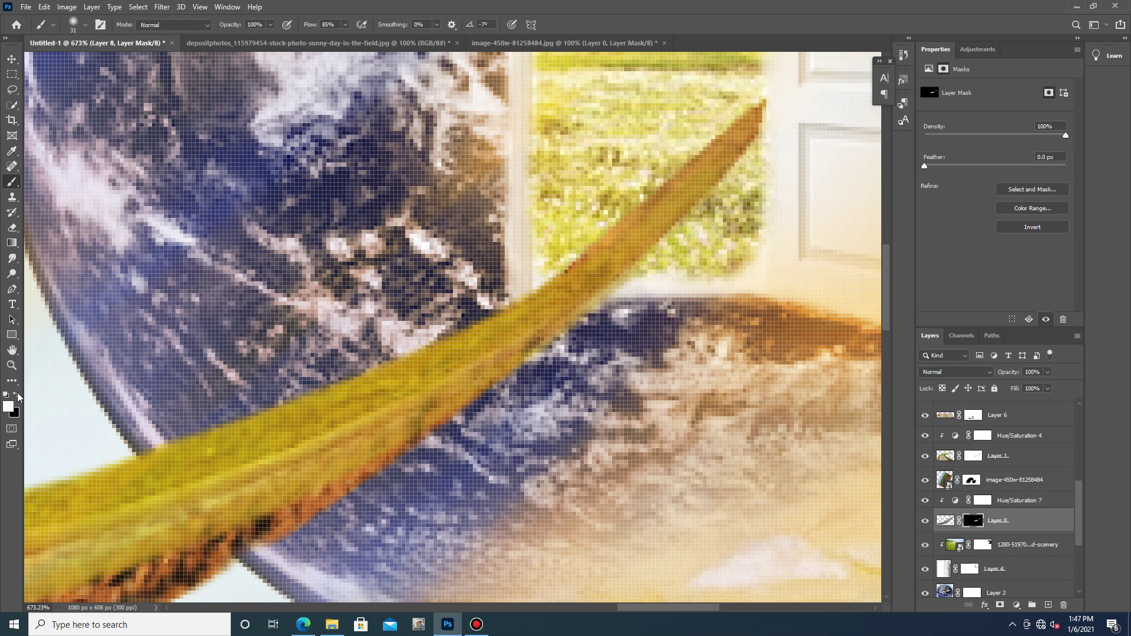
mouse_move(686, 194)
left_mouse_down()
mouse_move(738, 129)
mouse_move(646, 198)
left_mouse_up()
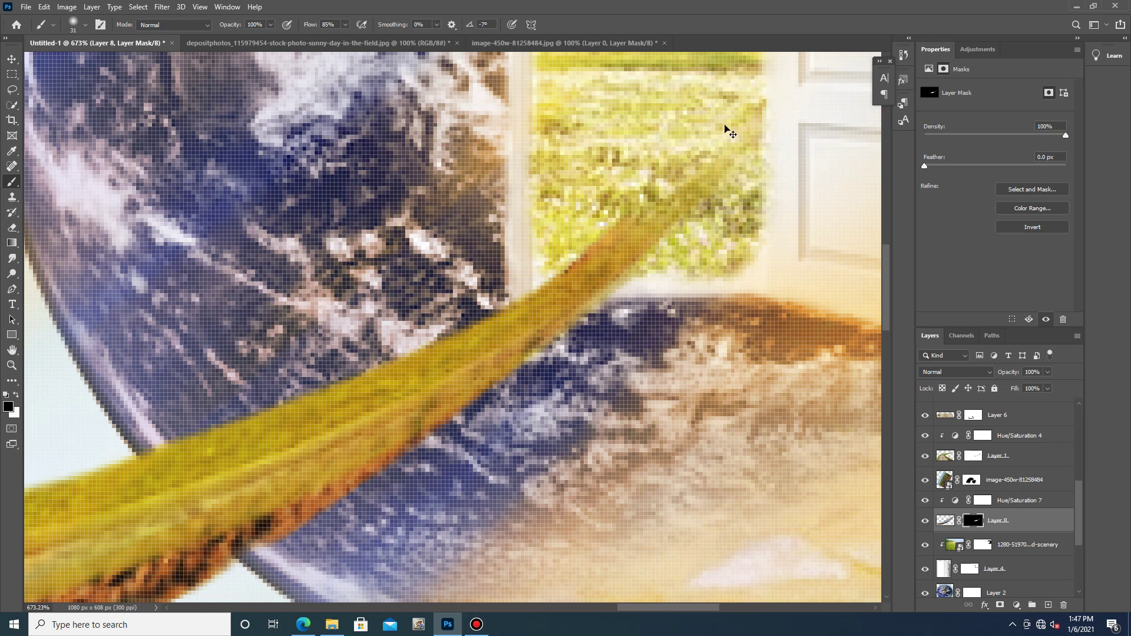
key("ctrl+z")
Set the brush to 9 px and paint black on the Layer 8 mask to thin the edges of the path's tip inside the doorway.
left_click(86, 25)
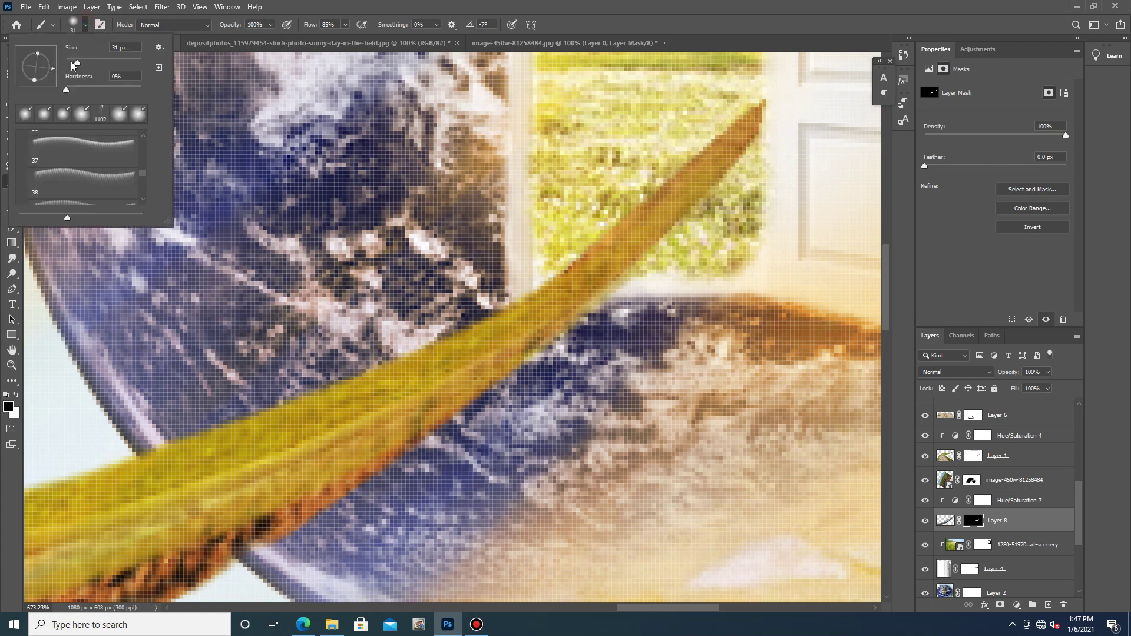
left_click(766, 122)
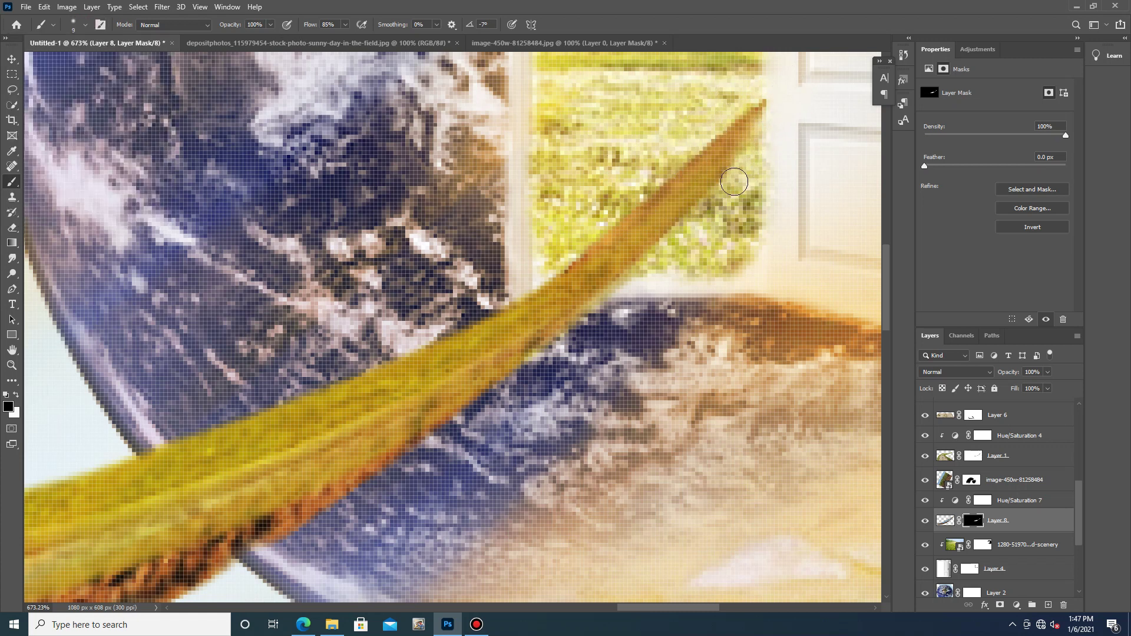
mouse_move(659, 248)
left_mouse_down()
mouse_move(587, 316)
mouse_move(628, 286)
left_mouse_up()
mouse_move(750, 83)
left_mouse_down()
mouse_move(651, 182)
mouse_move(493, 294)
left_mouse_up()
left_click_drag(561, 246, 630, 196)
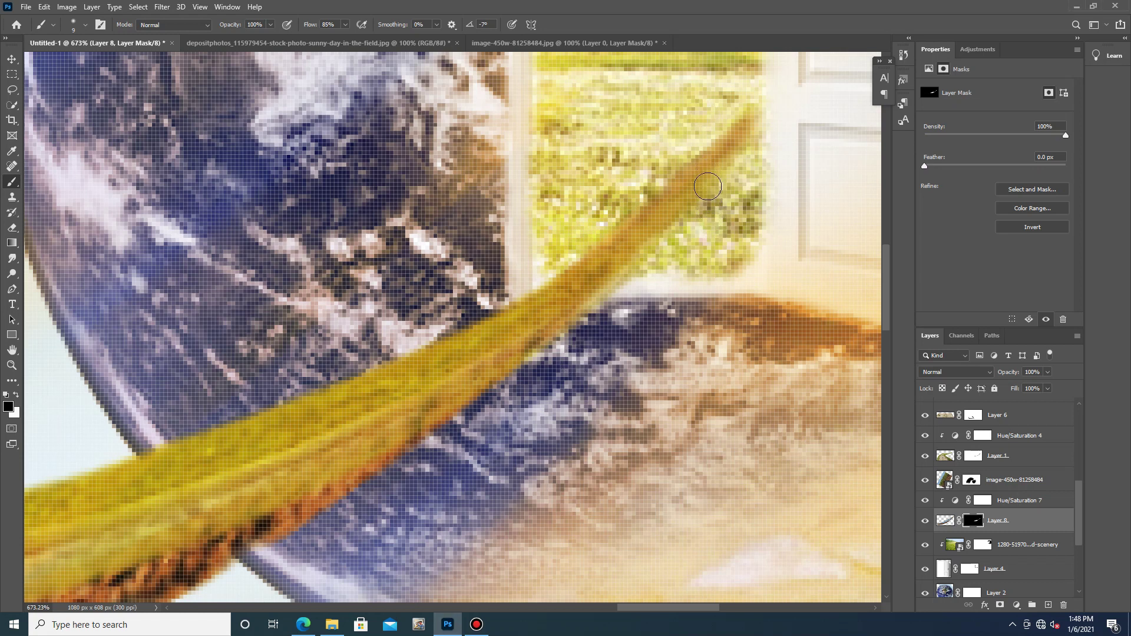
scroll(646, 269, "down", 2)
scroll(738, 293, "down", 2)
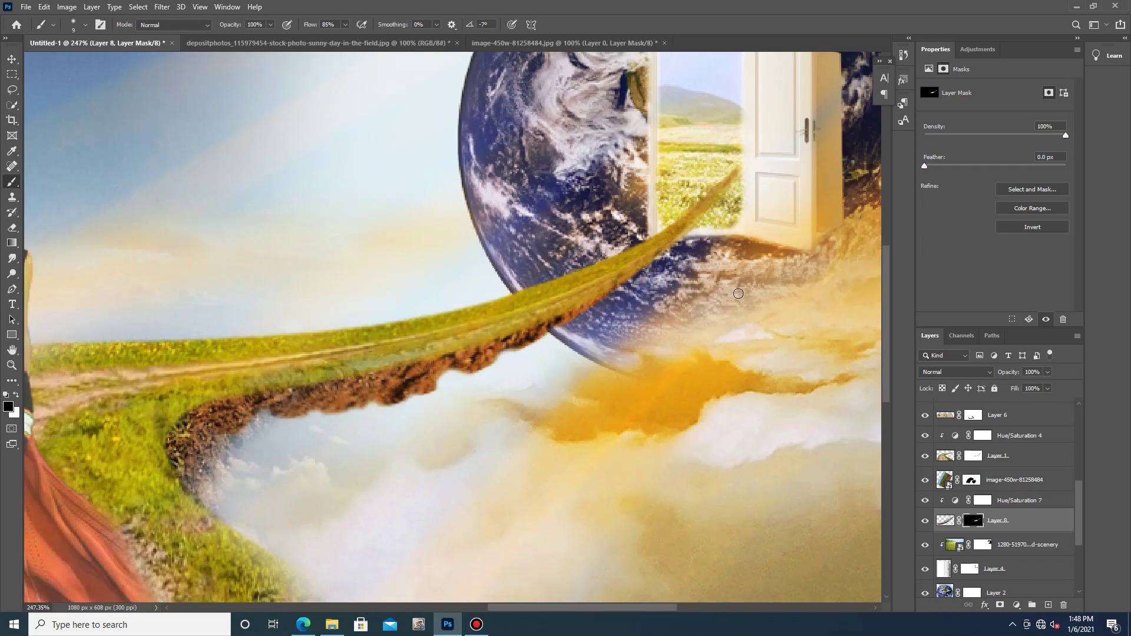
scroll(738, 294, "down", 3)
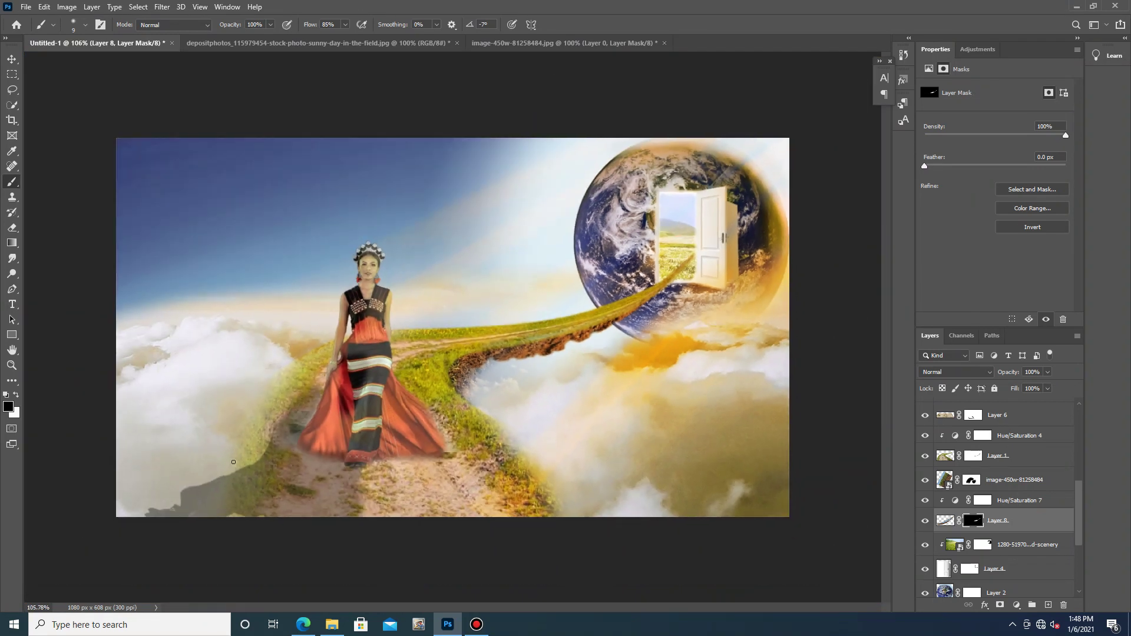
Open the Camera Raw Filter on the woman's Layer 5 and set Temperature +50, Tint +18, Vibrance +32 and Saturation -5.
scroll(1011, 564, "down", 4)
scroll(993, 524, "up", 6)
scroll(991, 523, "up", 2)
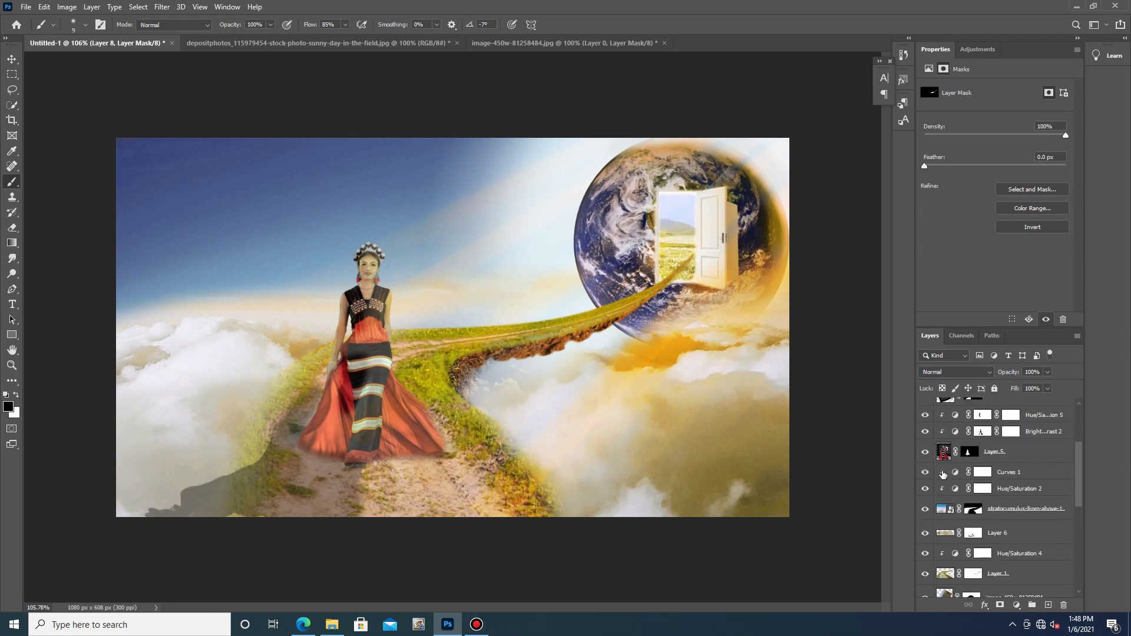
scroll(941, 470, "up", 1)
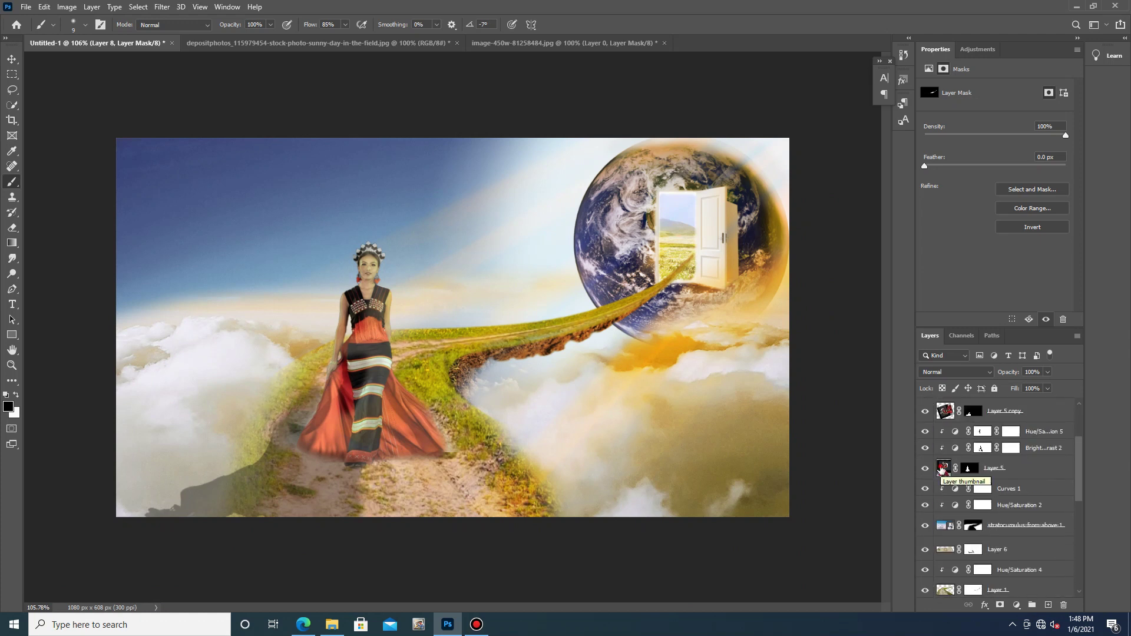
left_click(944, 467)
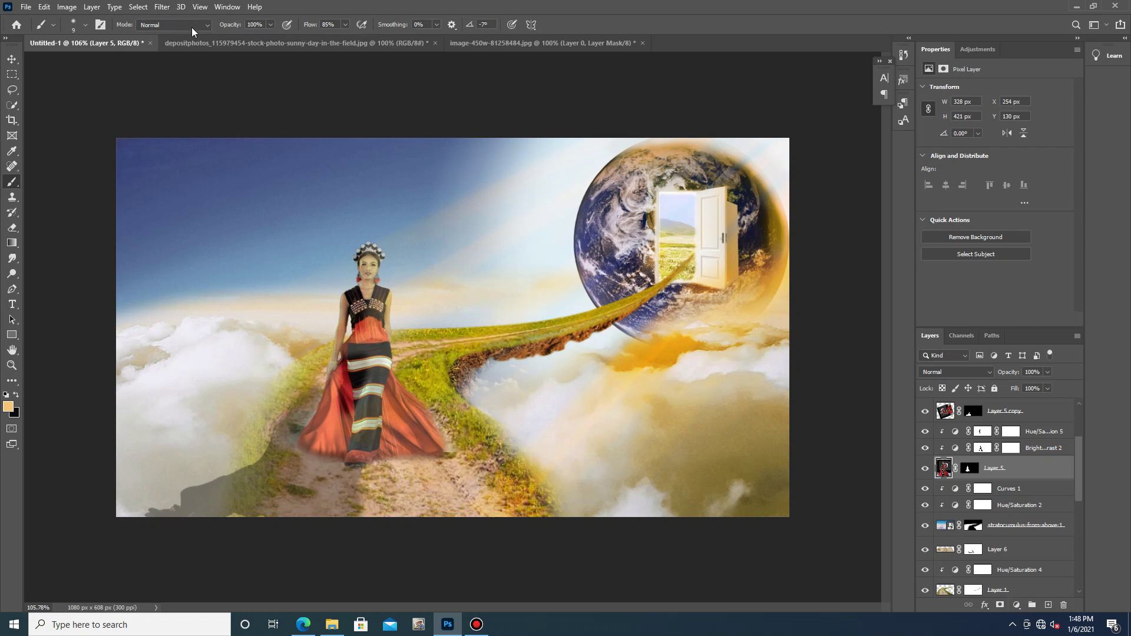
left_click(162, 6)
left_click(200, 75)
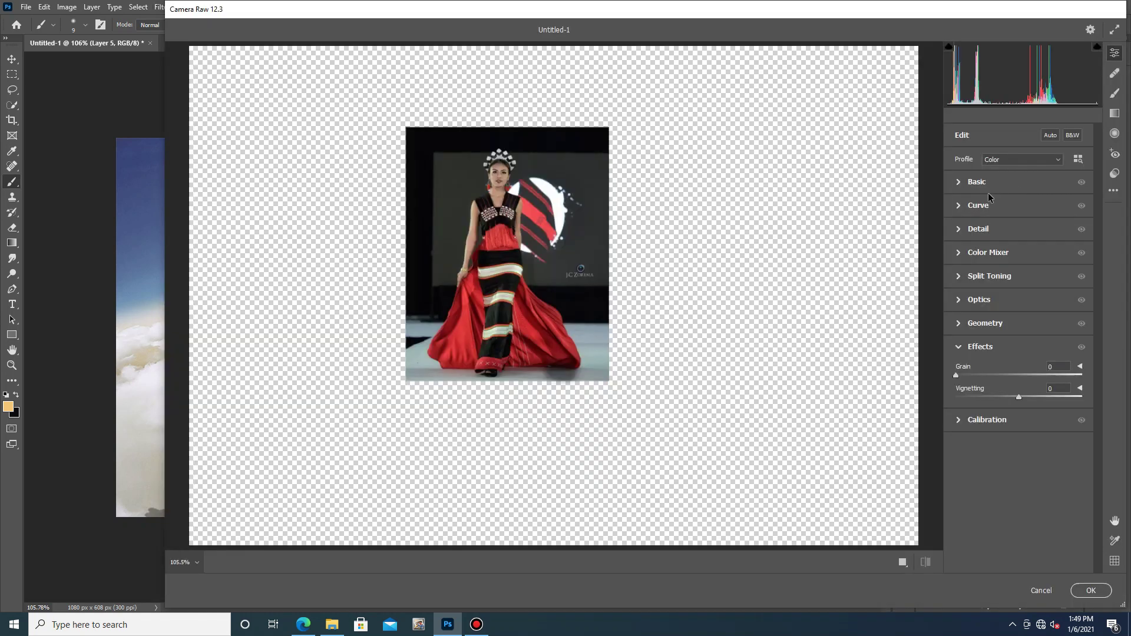
left_click(958, 183)
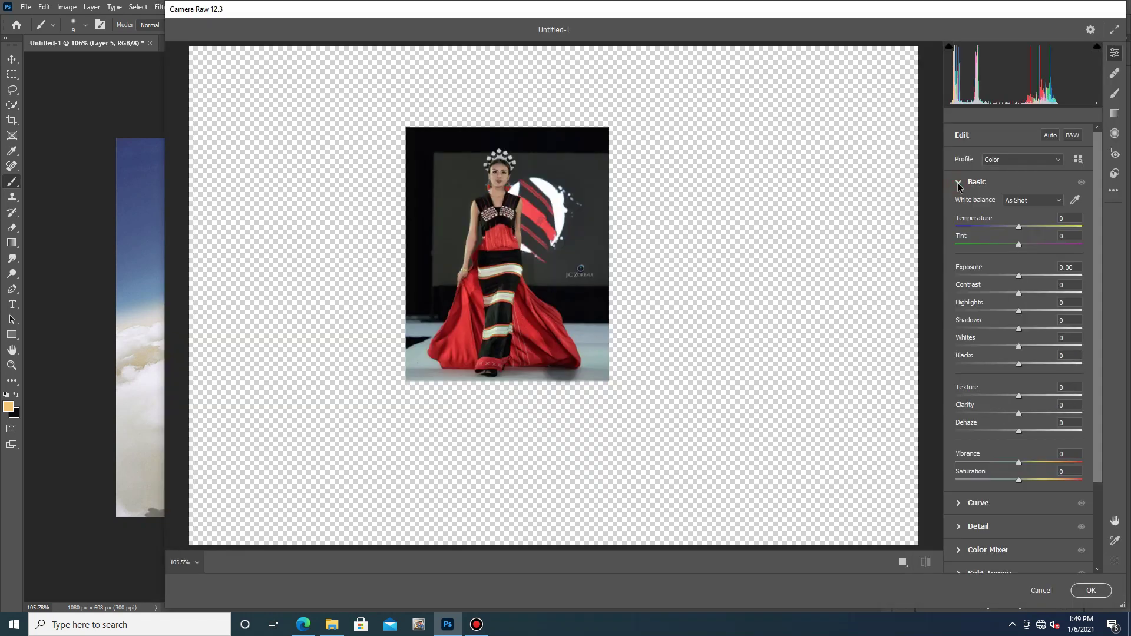
left_click_drag(1019, 229, 1050, 231)
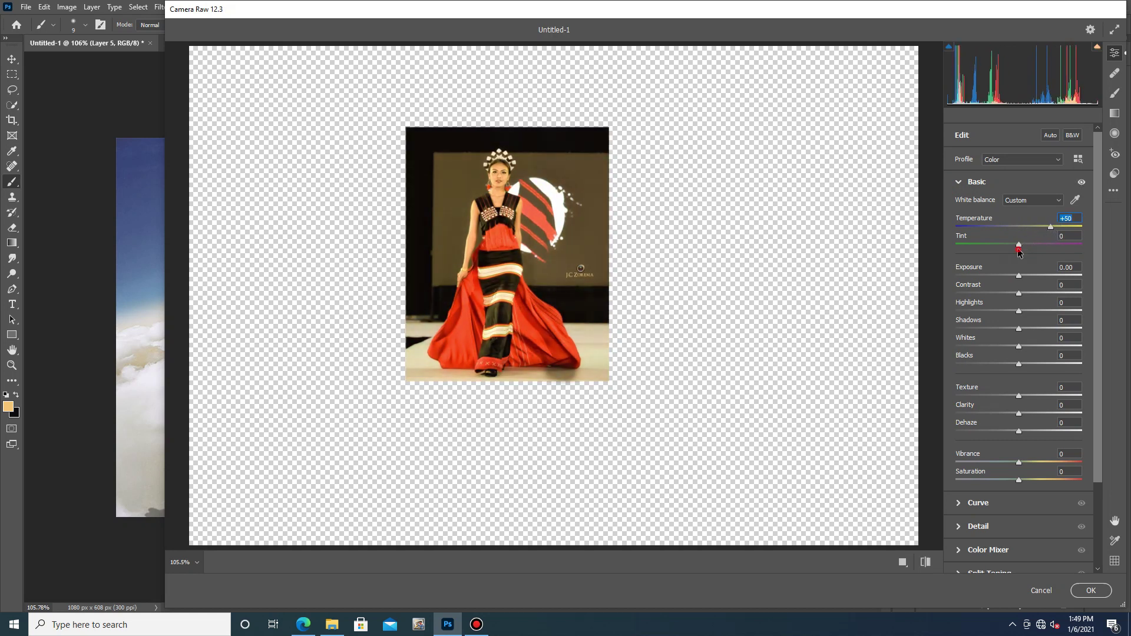
mouse_move(1018, 246)
left_mouse_down()
mouse_move(1045, 245)
mouse_move(1028, 252)
left_mouse_up()
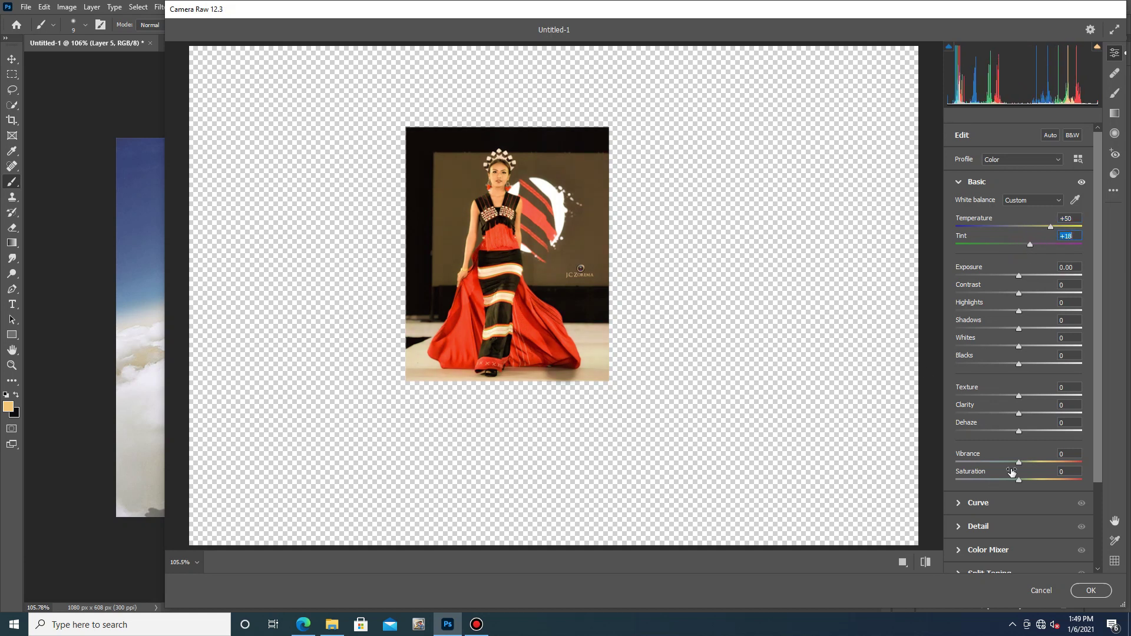
left_click_drag(1025, 461, 1016, 482)
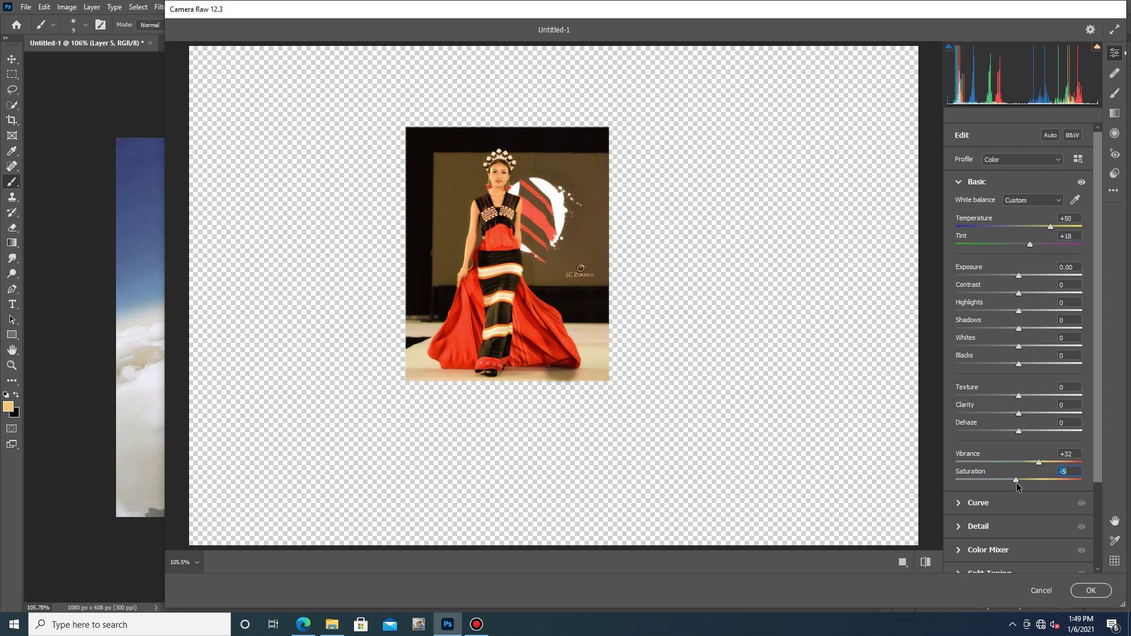
Set Sharpening to 29 and Noise Reduction to 42 in the Camera Raw Filter, and apply it to Layer 5.
left_click(960, 526)
left_click_drag(959, 261, 1044, 265)
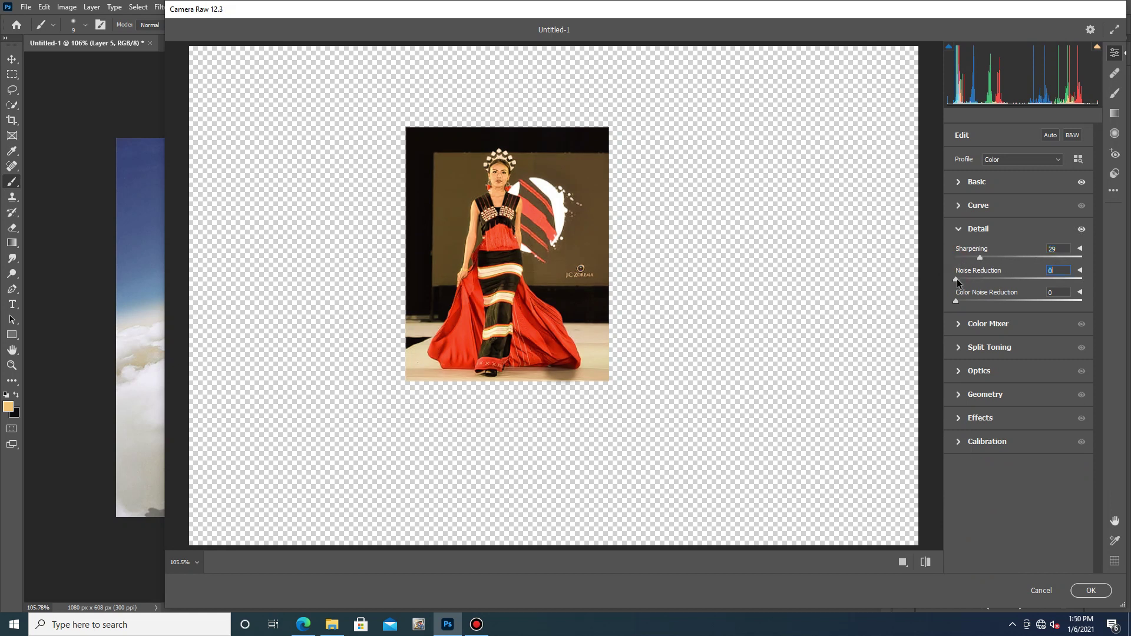
left_click_drag(1010, 286, 1008, 286)
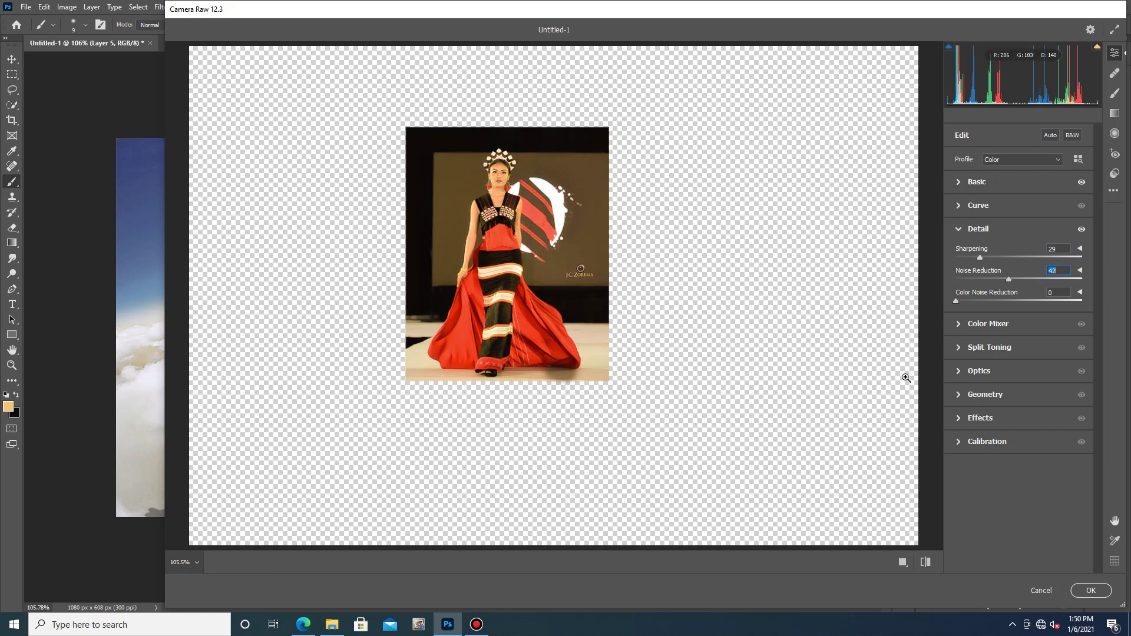
left_click(1094, 591)
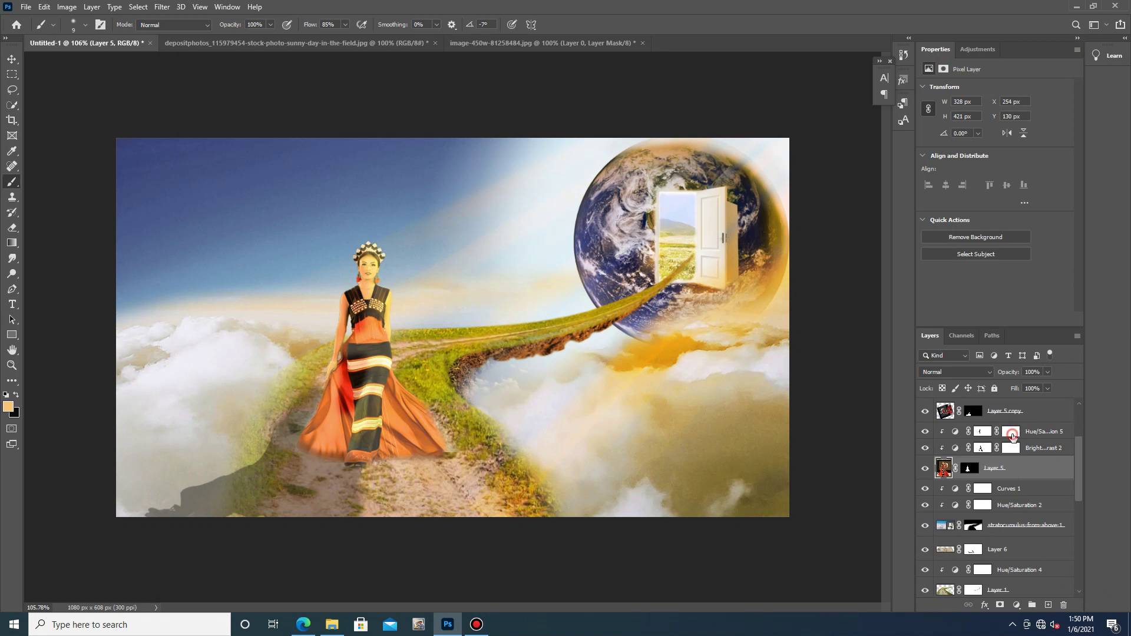
Paint black with a 25 px brush on the Hue/Saturation 5 mask over the woman's face, bodice and dress to remove the adjustment there.
left_click(1011, 434)
scroll(373, 249, "up", 4)
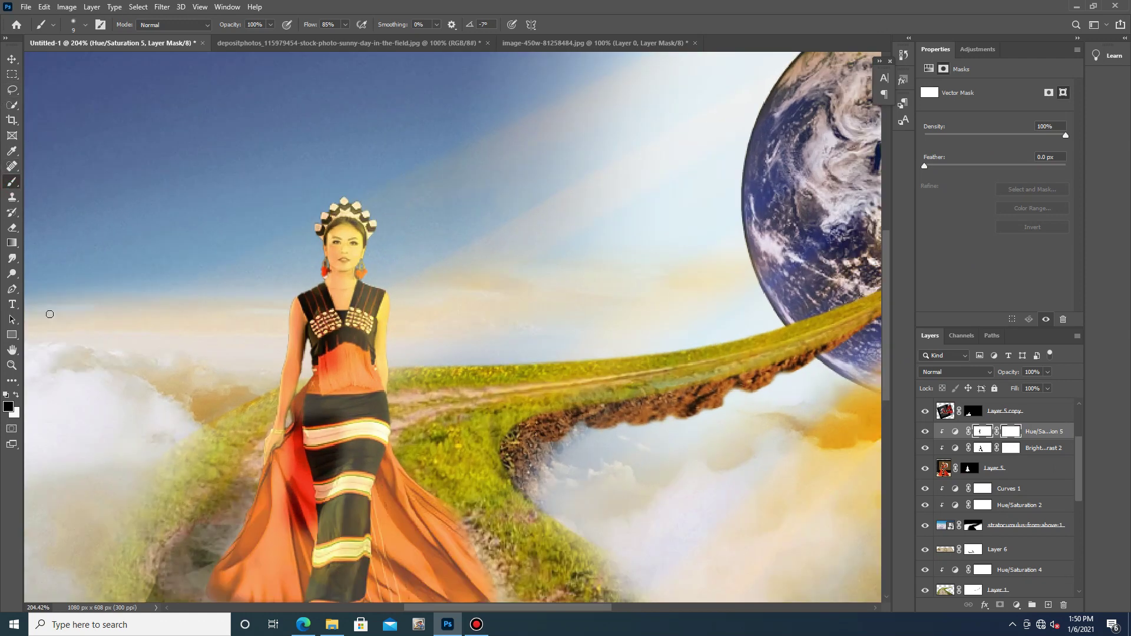
left_click(85, 25)
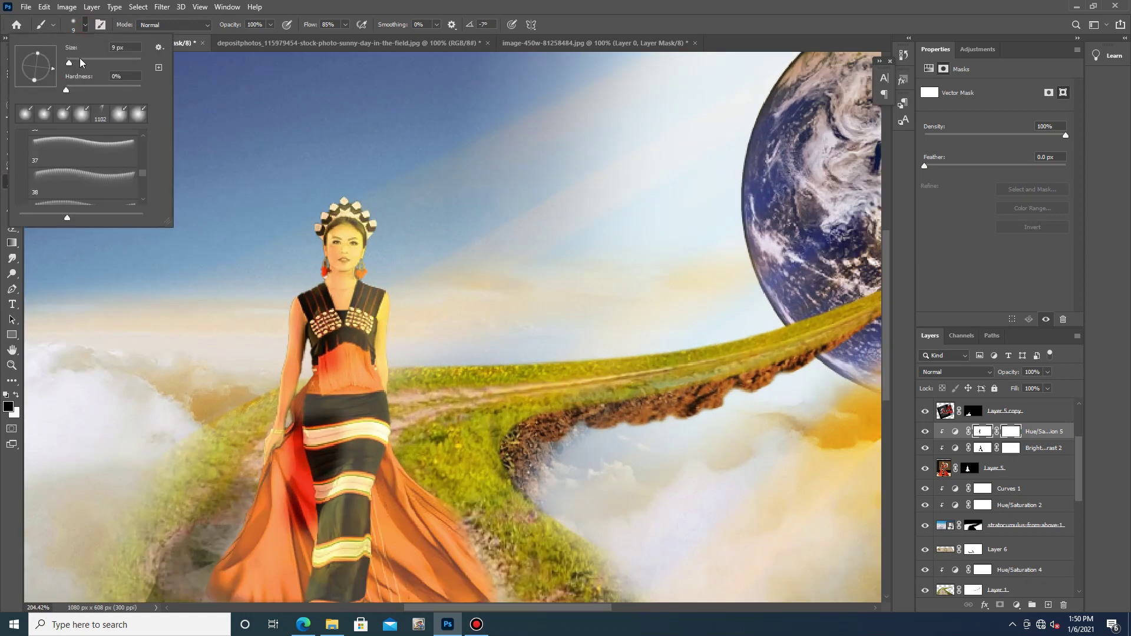
mouse_move(364, 223)
left_mouse_down()
mouse_move(344, 215)
mouse_move(338, 238)
mouse_move(358, 259)
left_mouse_up()
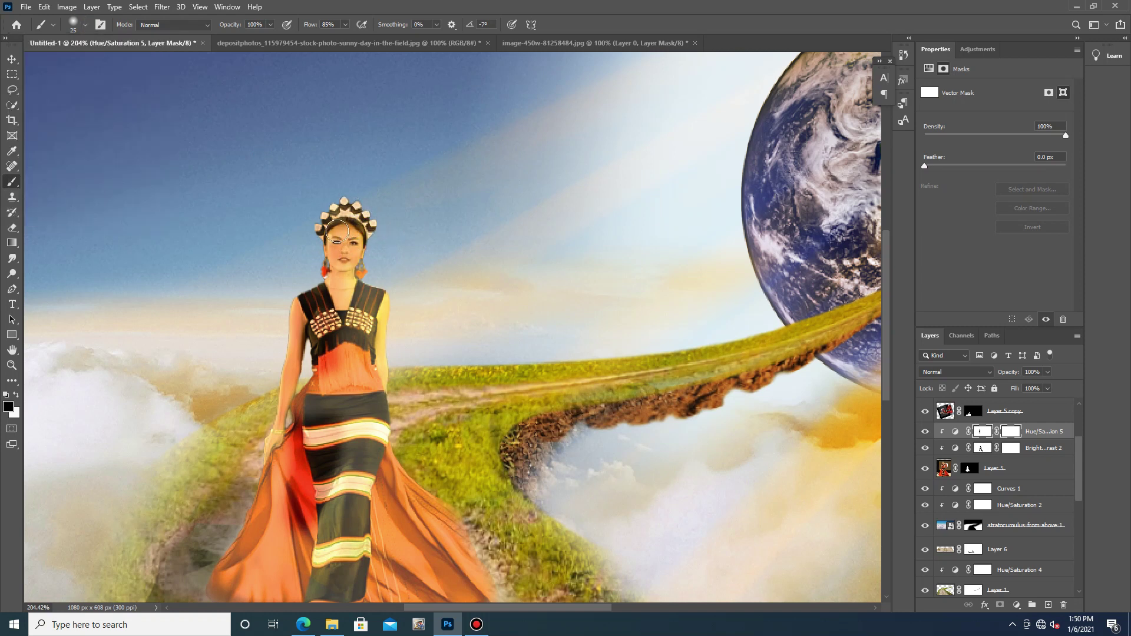
mouse_move(359, 242)
left_mouse_down()
mouse_move(358, 299)
mouse_move(396, 300)
mouse_move(392, 360)
mouse_move(371, 341)
mouse_move(321, 383)
mouse_move(349, 392)
mouse_move(371, 359)
mouse_move(386, 454)
mouse_move(373, 501)
mouse_move(369, 471)
mouse_move(389, 465)
mouse_move(447, 506)
mouse_move(389, 470)
mouse_move(477, 584)
mouse_move(392, 532)
mouse_move(424, 572)
mouse_move(363, 505)
mouse_move(405, 557)
mouse_move(371, 510)
mouse_move(359, 566)
mouse_move(330, 595)
mouse_move(345, 599)
mouse_move(358, 499)
left_mouse_up()
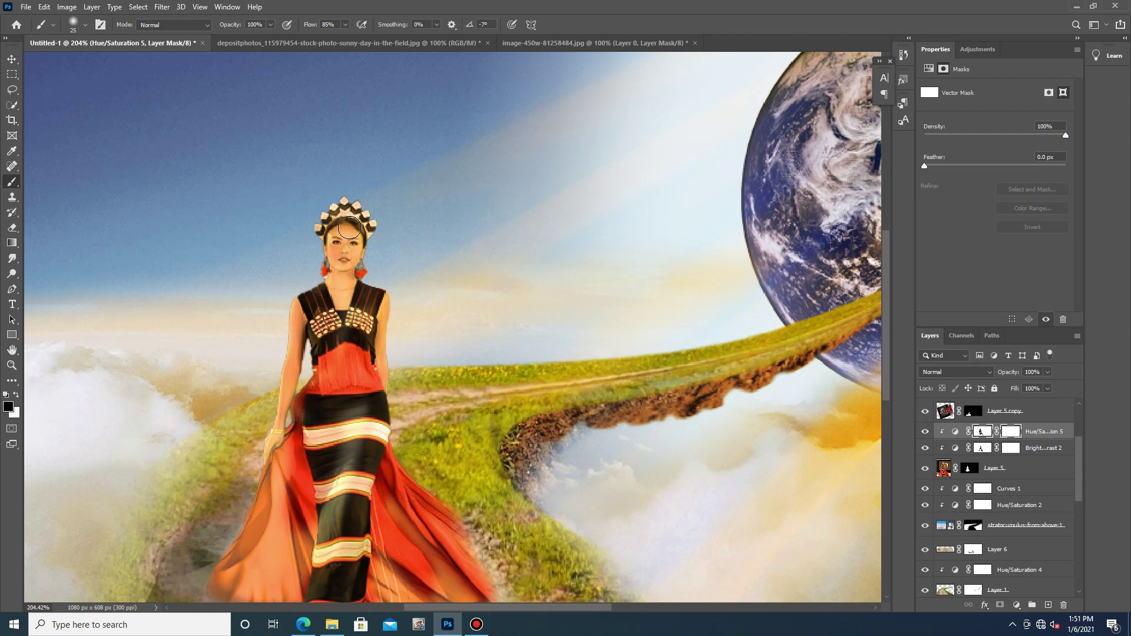
Examine the woman with the Hue/Saturation 5 and Brightness/Contrast 2 masks and review the whole composite at different magnifications.
left_click(1011, 449)
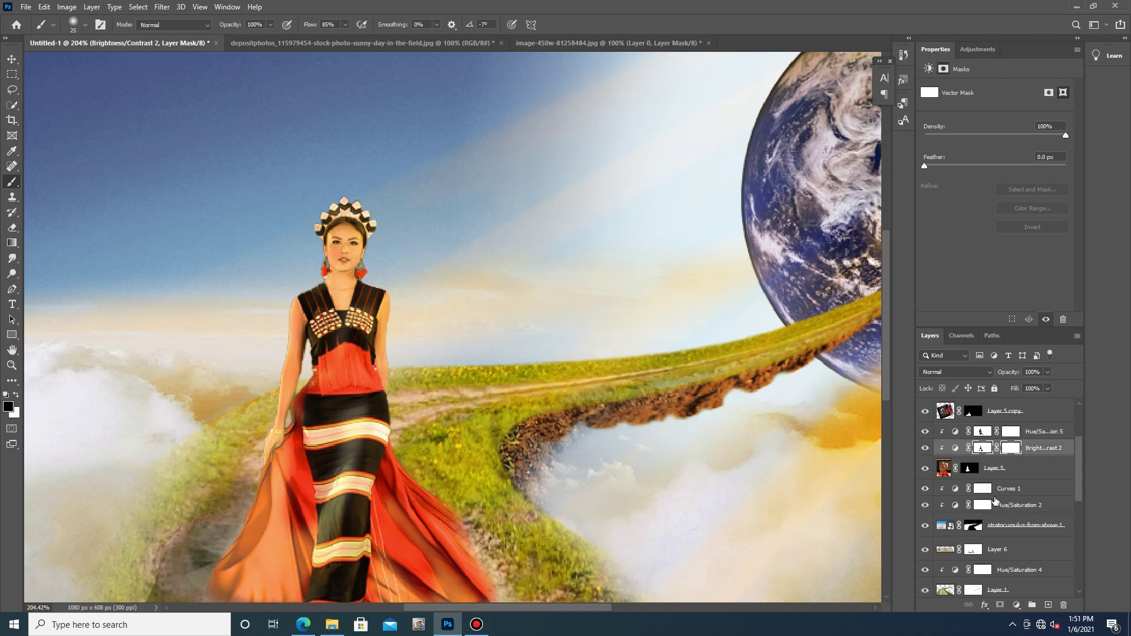
left_click(1011, 433)
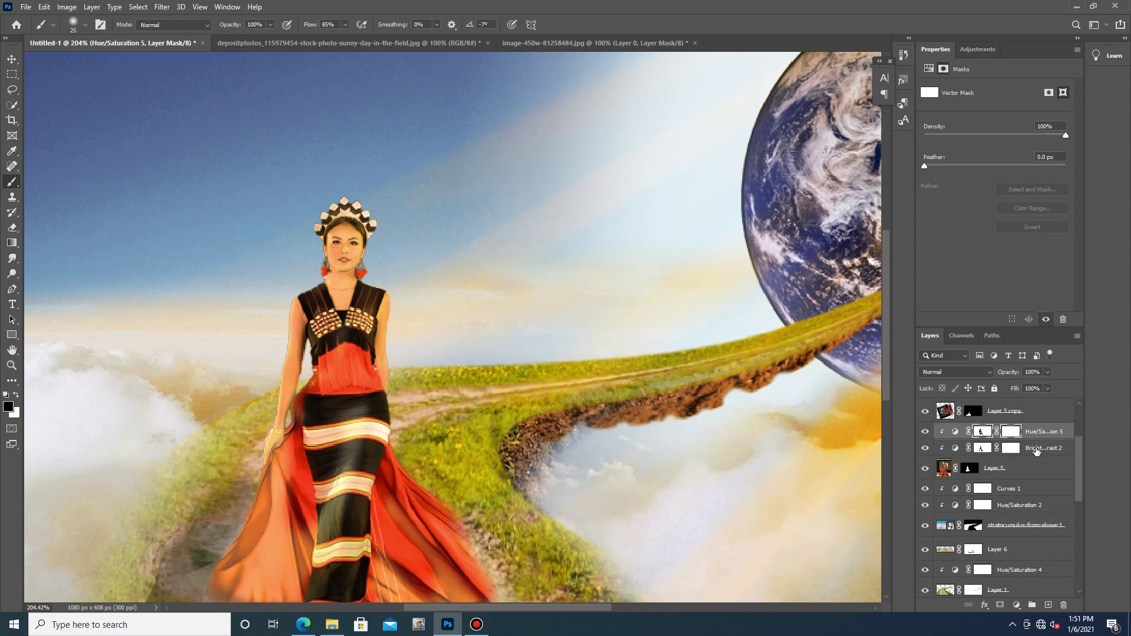
left_click(1011, 448)
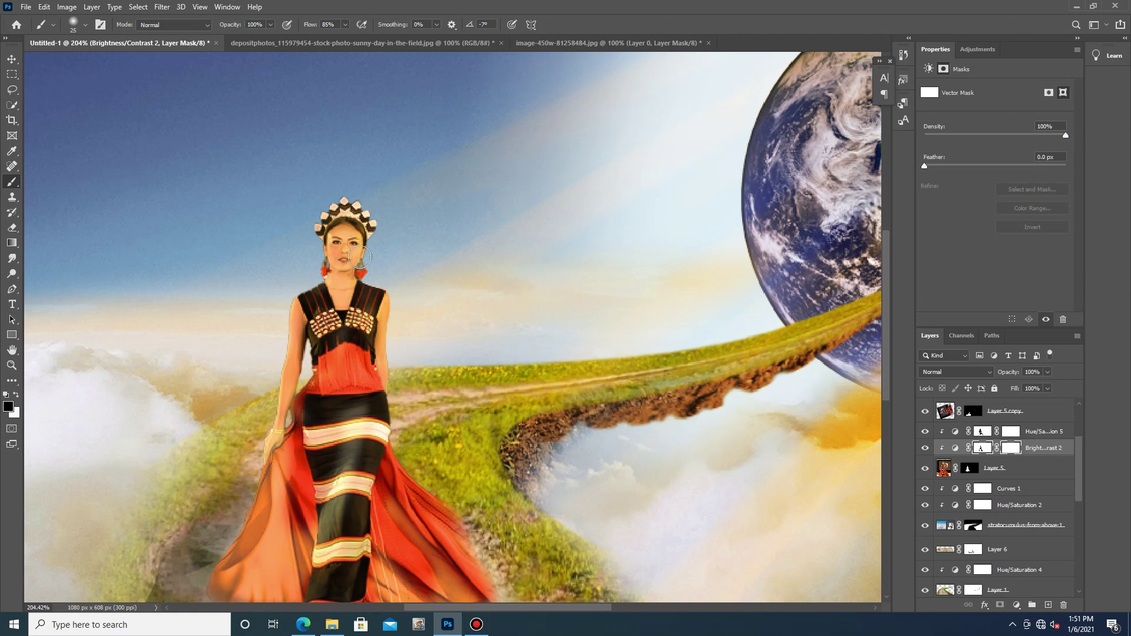
scroll(386, 362, "down", 5)
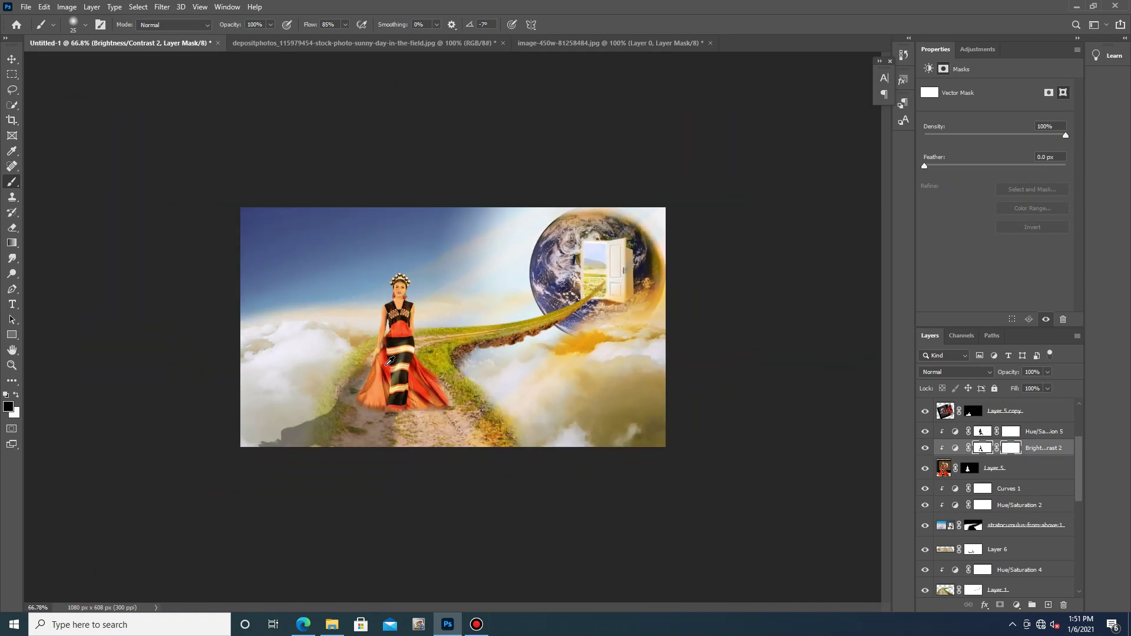
scroll(427, 392, "down", 1)
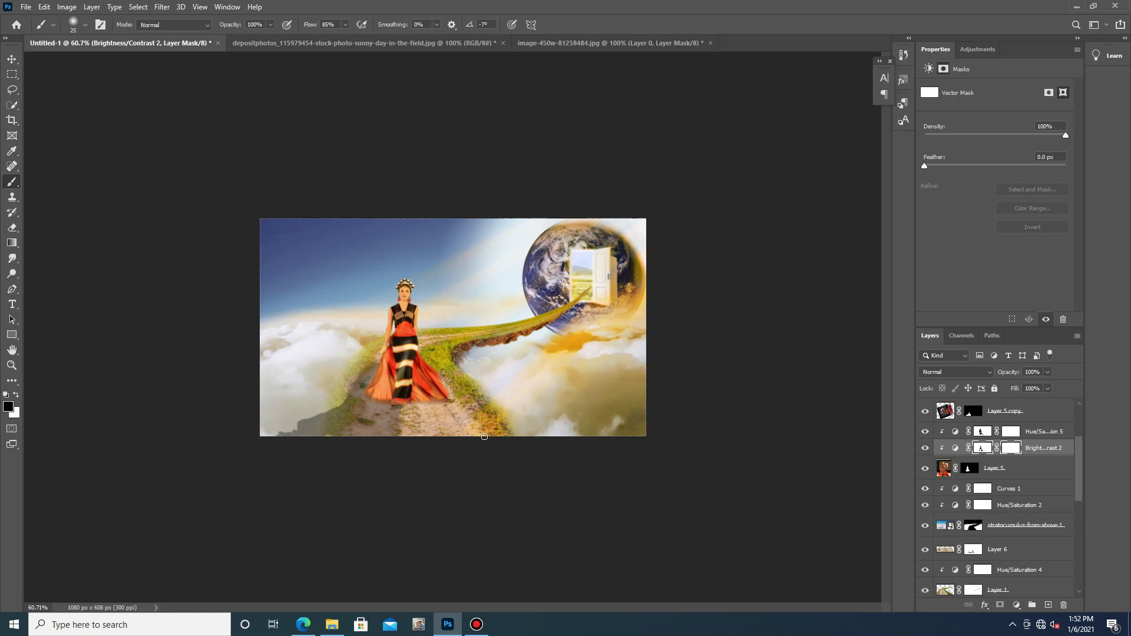
scroll(493, 426, "down", 5)
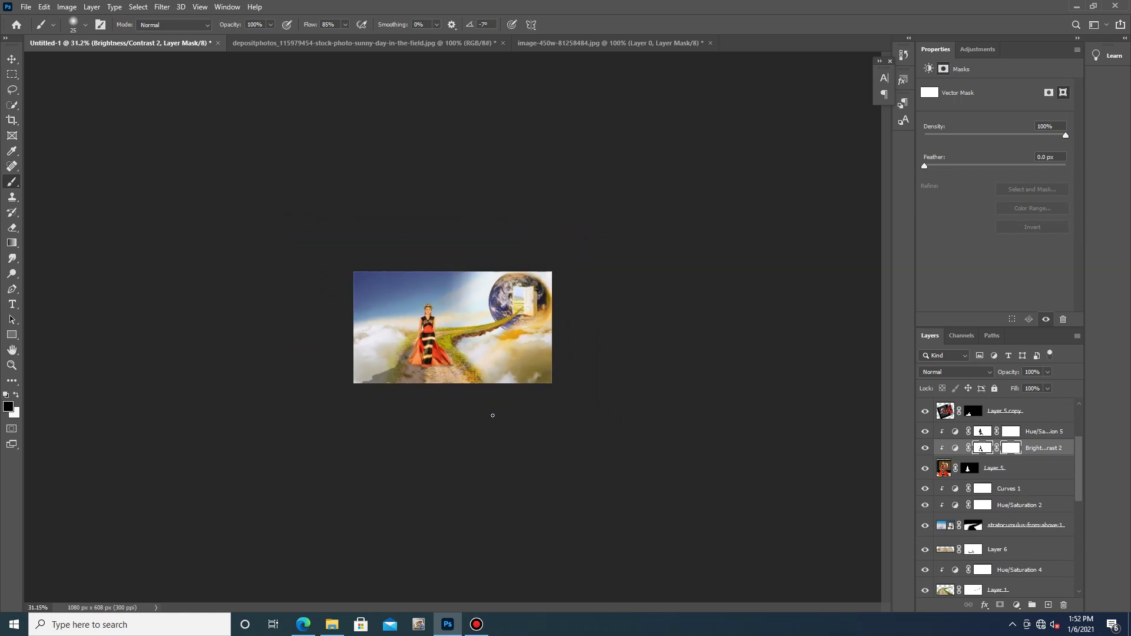
scroll(484, 361, "up", 6)
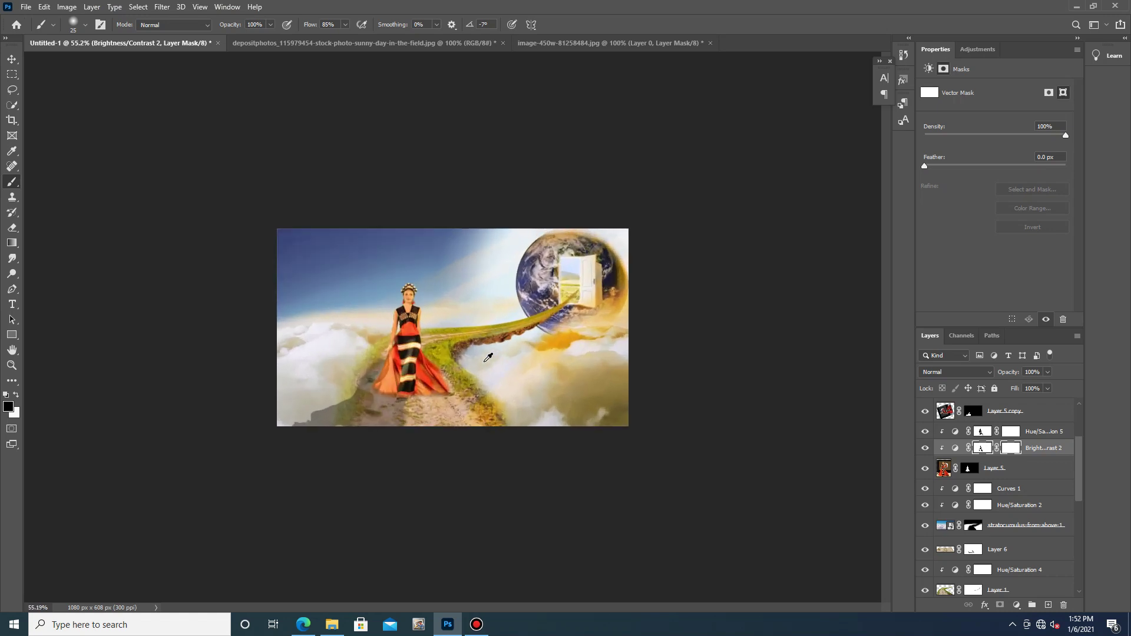
scroll(488, 357, "down", 5)
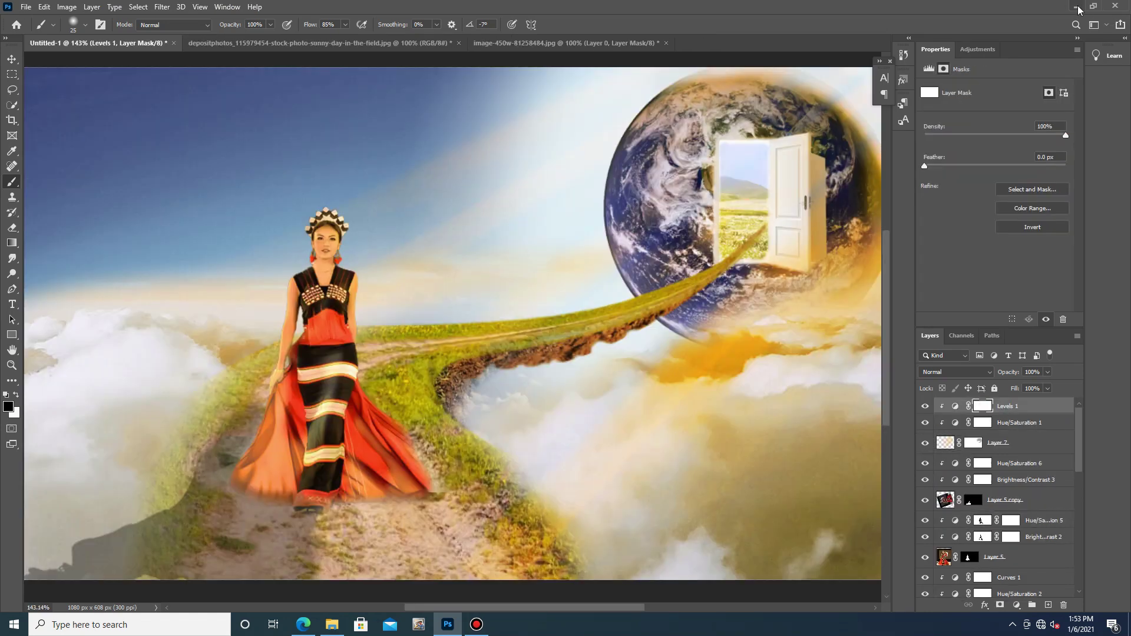
Place the black-bare-tree-4 image from the manipulat folder into the Untitled-1 composite.
left_click(1077, 7)
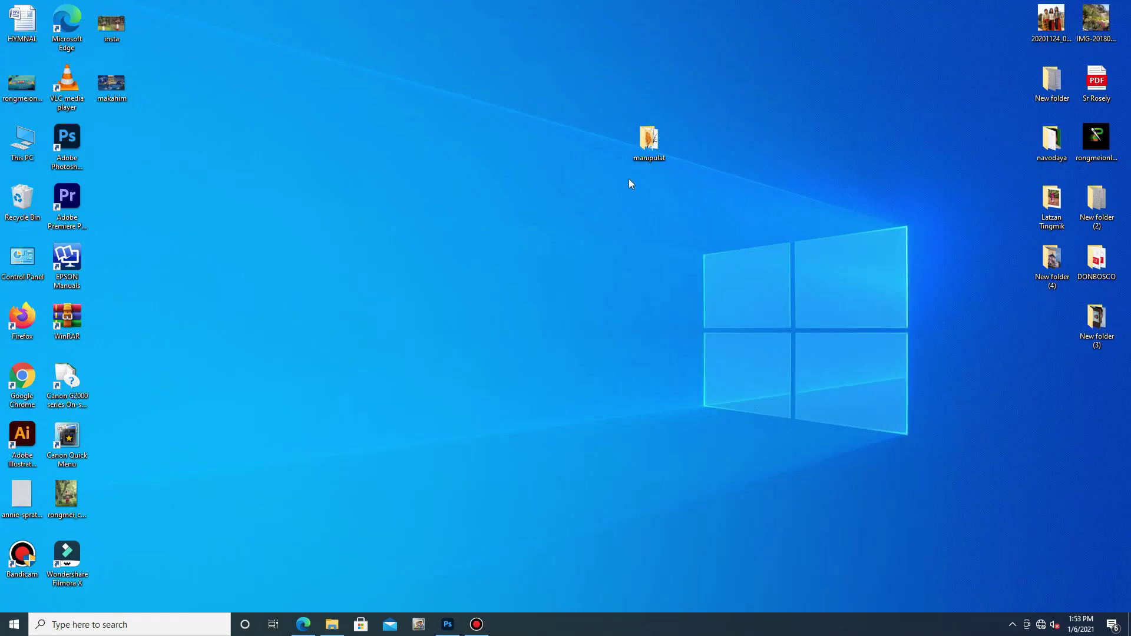
double_click(648, 140)
scroll(353, 265, "down", 5)
left_click_drag(229, 376, 418, 438)
Scale the bare tree to about 10%, rotate it to about -11.5° and stand it on the grassy path between the woman and the Earth.
left_click_drag(645, 66, 402, 390)
left_click_drag(355, 456, 564, 218)
left_click_drag(609, 145, 546, 232)
left_click_drag(545, 287, 589, 272)
left_click_drag(604, 342, 614, 323)
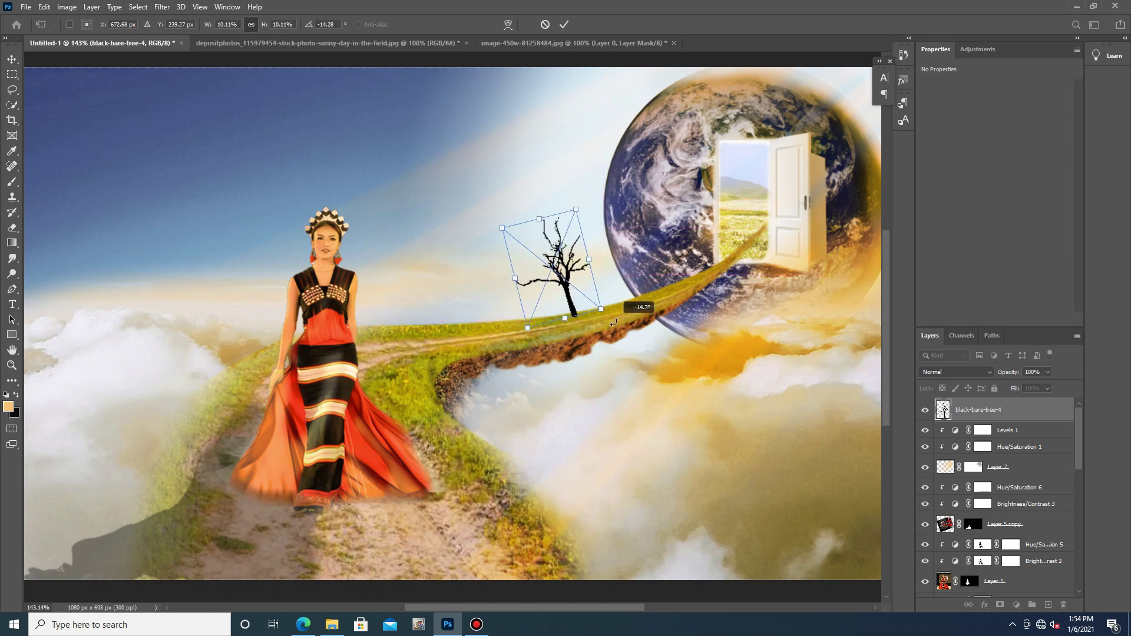
left_click_drag(570, 279, 544, 285)
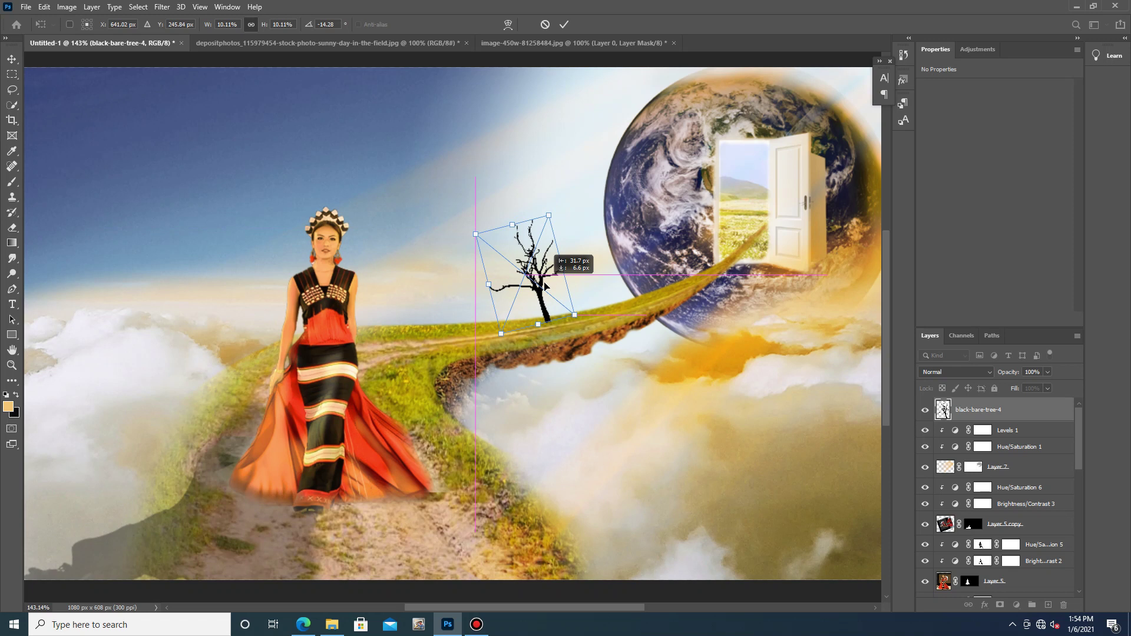
left_click_drag(544, 286, 544, 286)
left_click_drag(586, 327, 583, 330)
key("b")
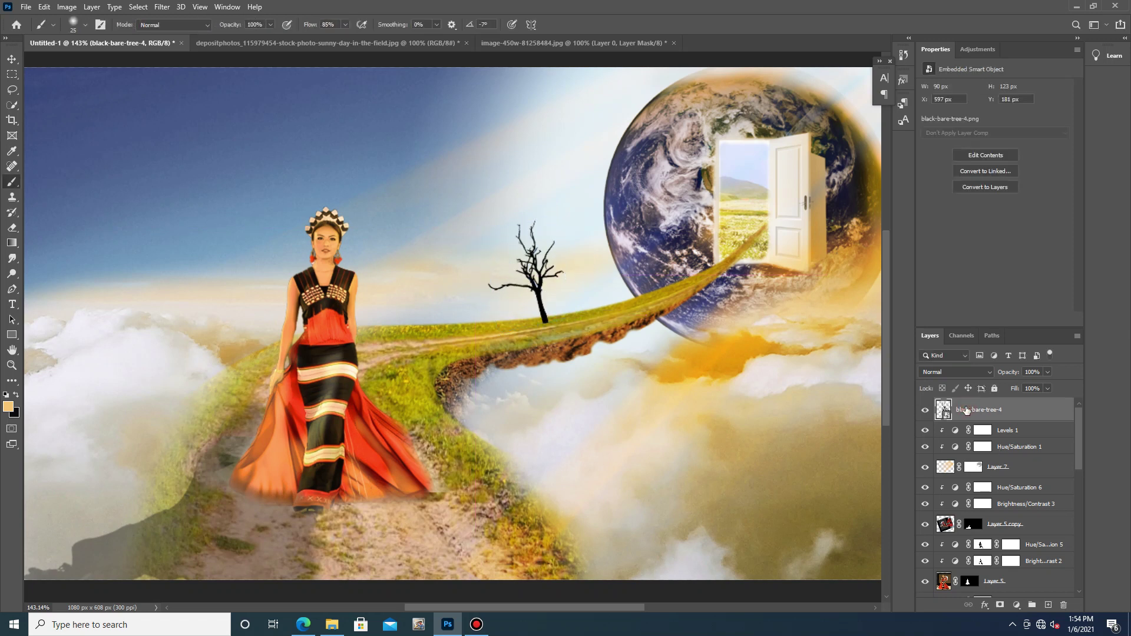
Duplicate the black-bare-tree-4 layer and move the copy beside the original tree.
key("ctrl+j")
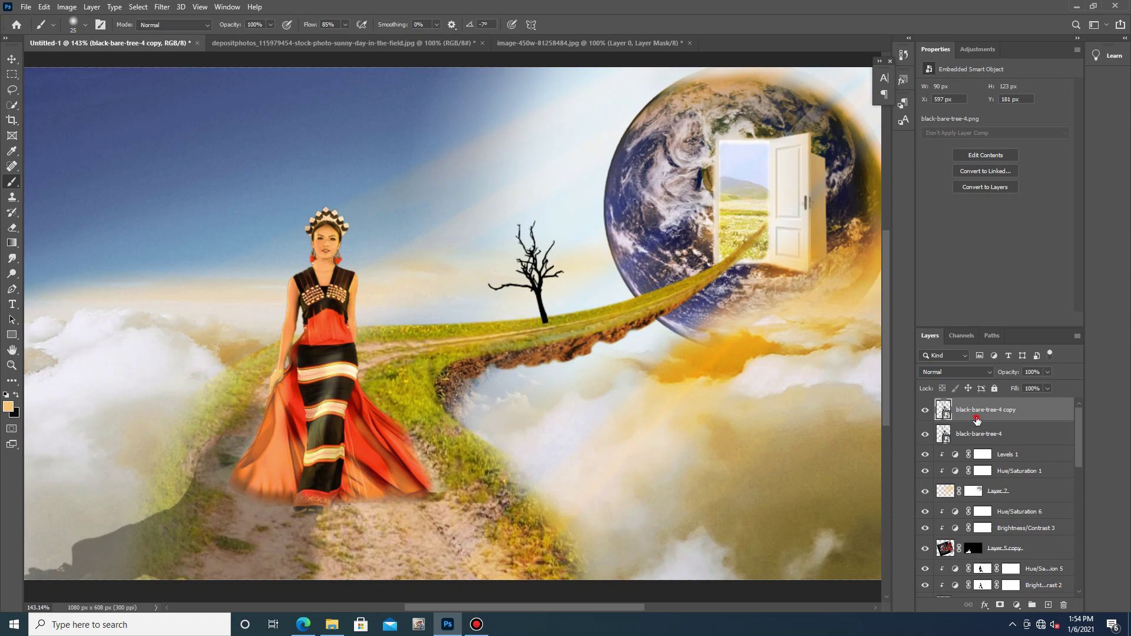
key("v")
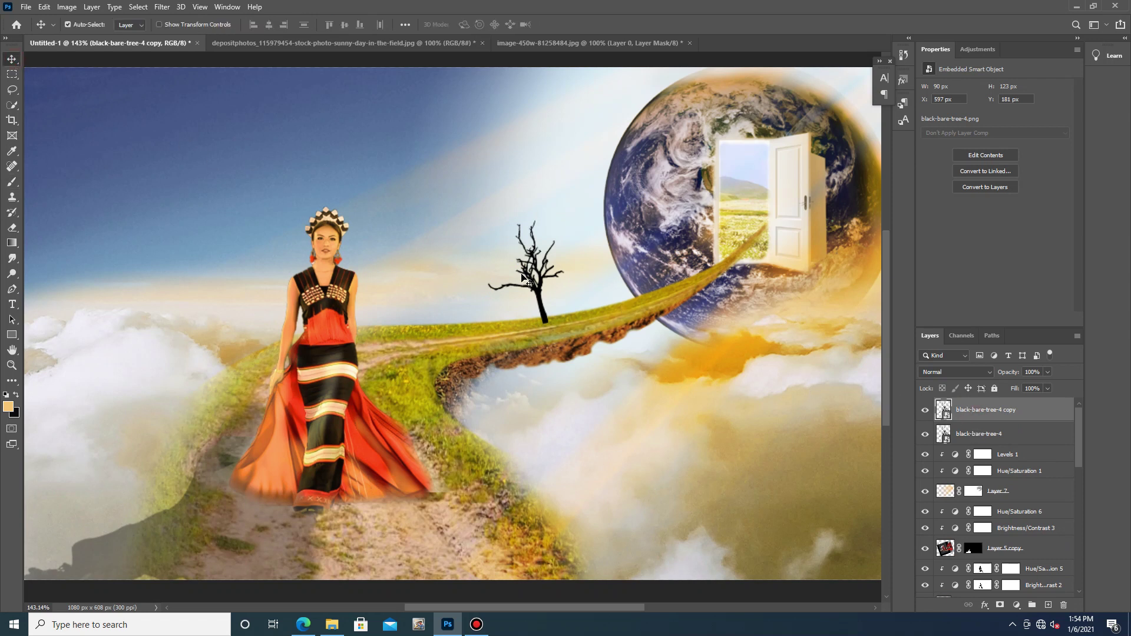
left_click_drag(529, 282, 575, 306)
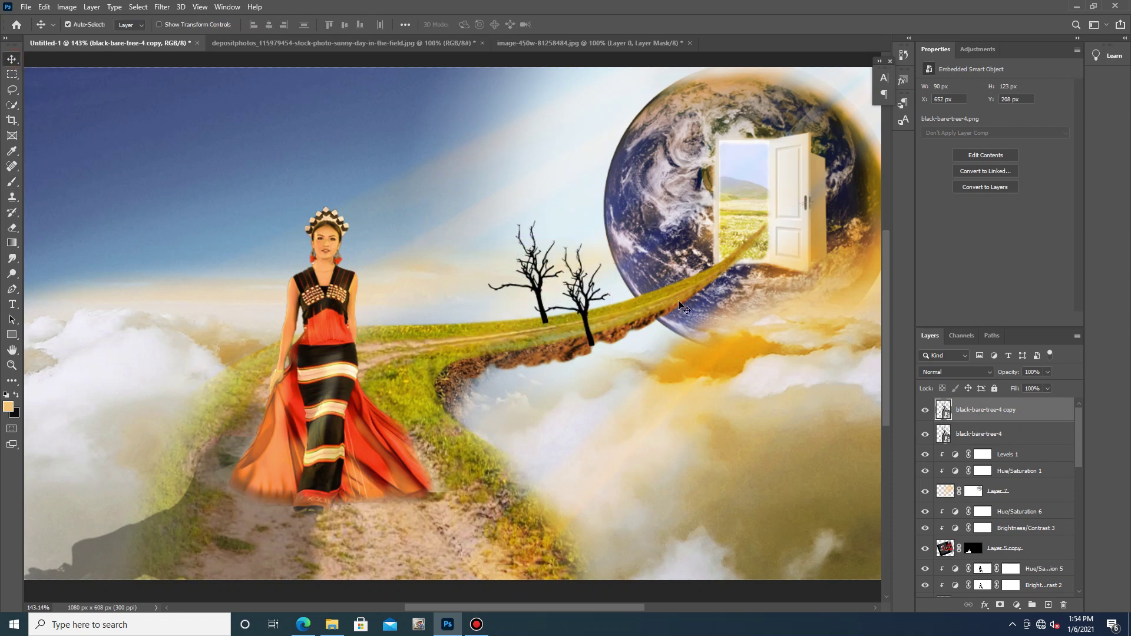
Flip the tree copy horizontally, scale it to about 3.2% and place it on the far part of the path in front of the Earth.
key("ctrl+t")
right_click(588, 303)
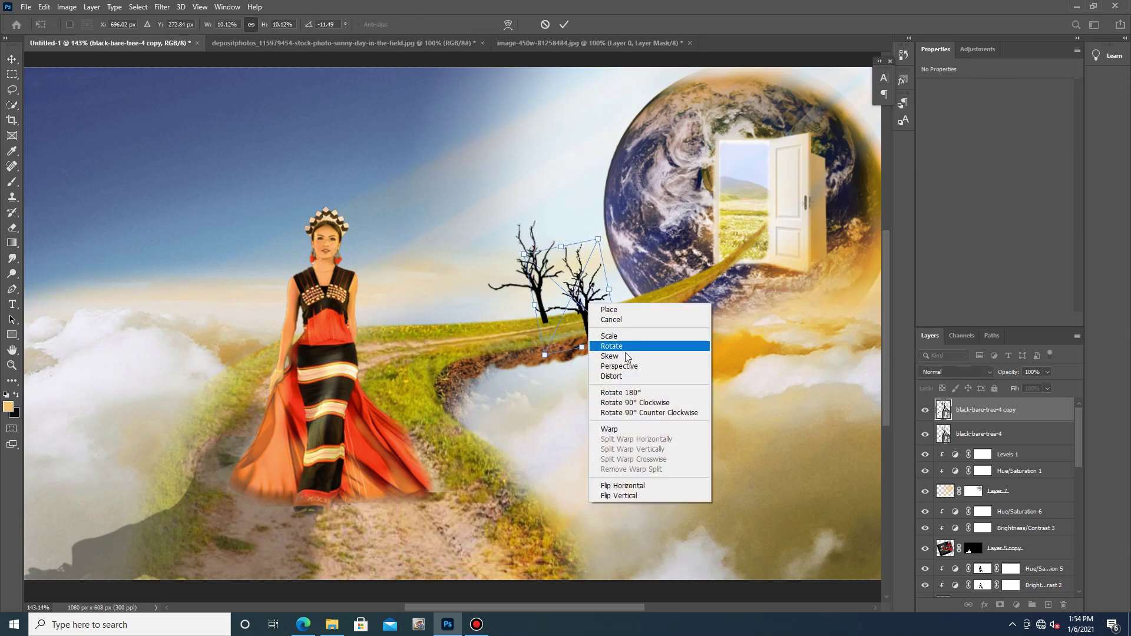
left_click(624, 496)
left_click_drag(564, 310, 441, 332)
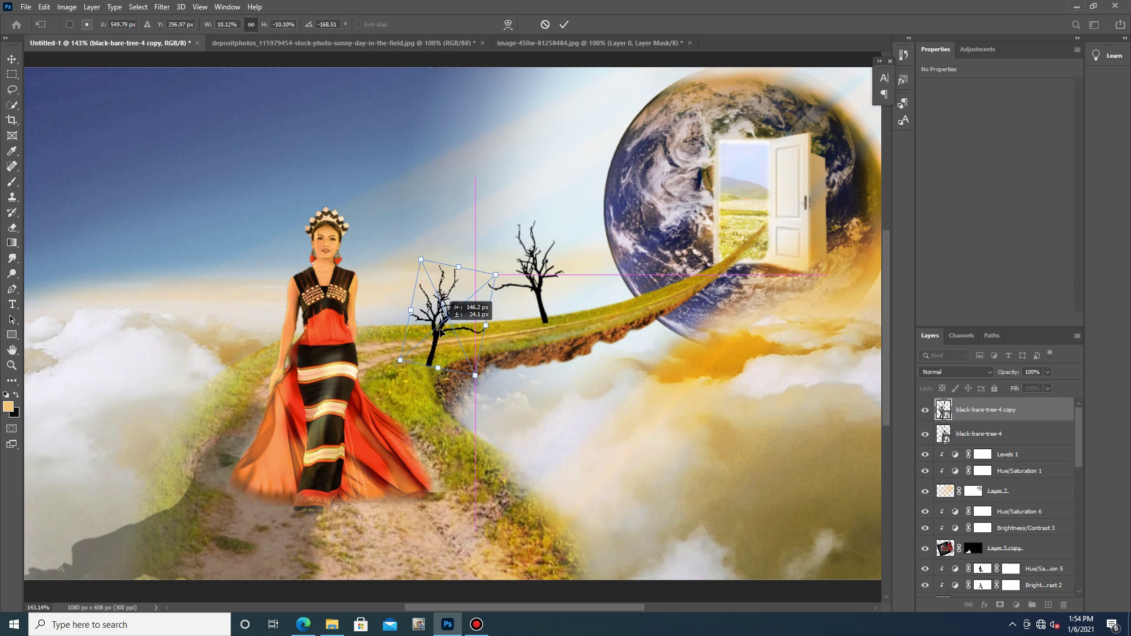
left_click_drag(441, 332, 701, 259)
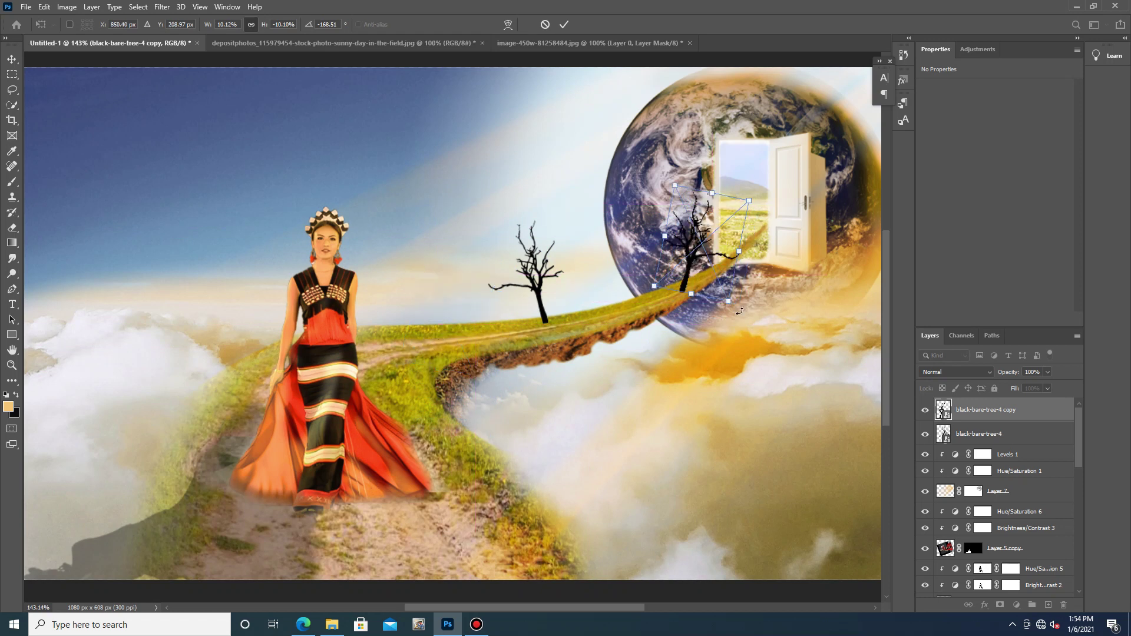
left_click_drag(750, 204, 668, 295)
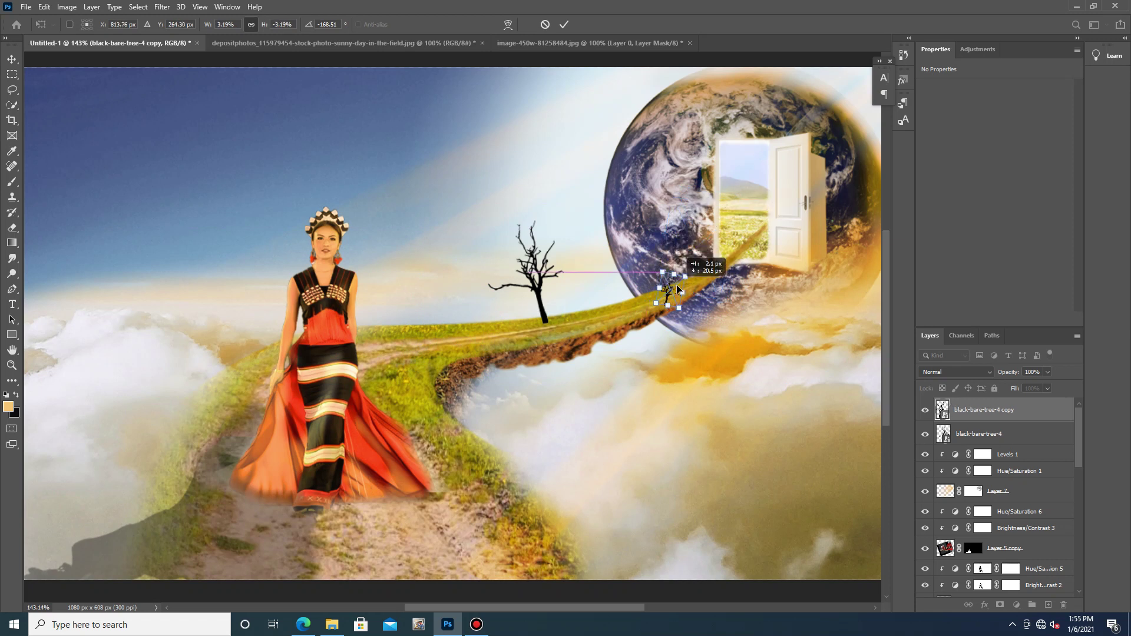
key("Return")
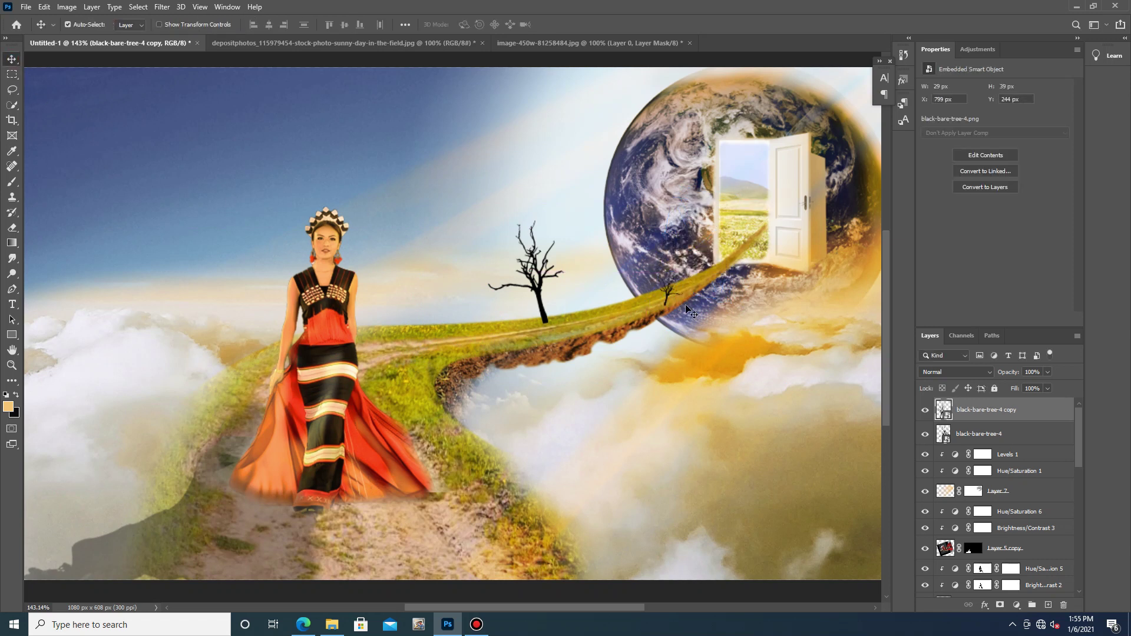
Add layer masks to both bare trees and paint black at 70% brush opacity over their trunk bases to blend them into the grass.
scroll(667, 309, "up", 5)
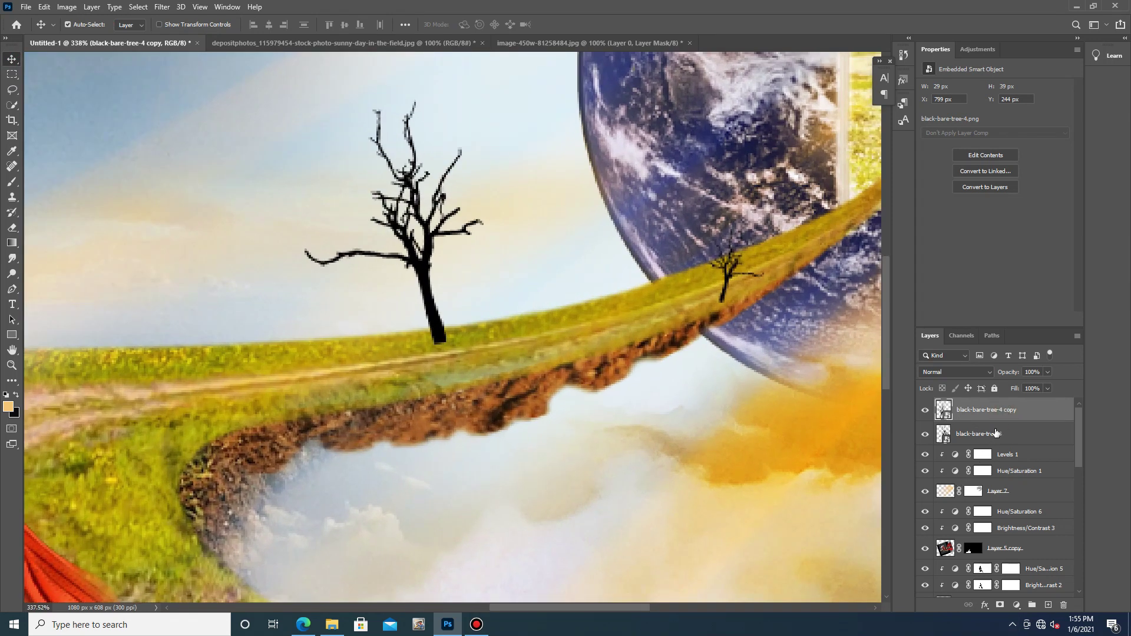
left_click(997, 433)
left_click(1001, 604)
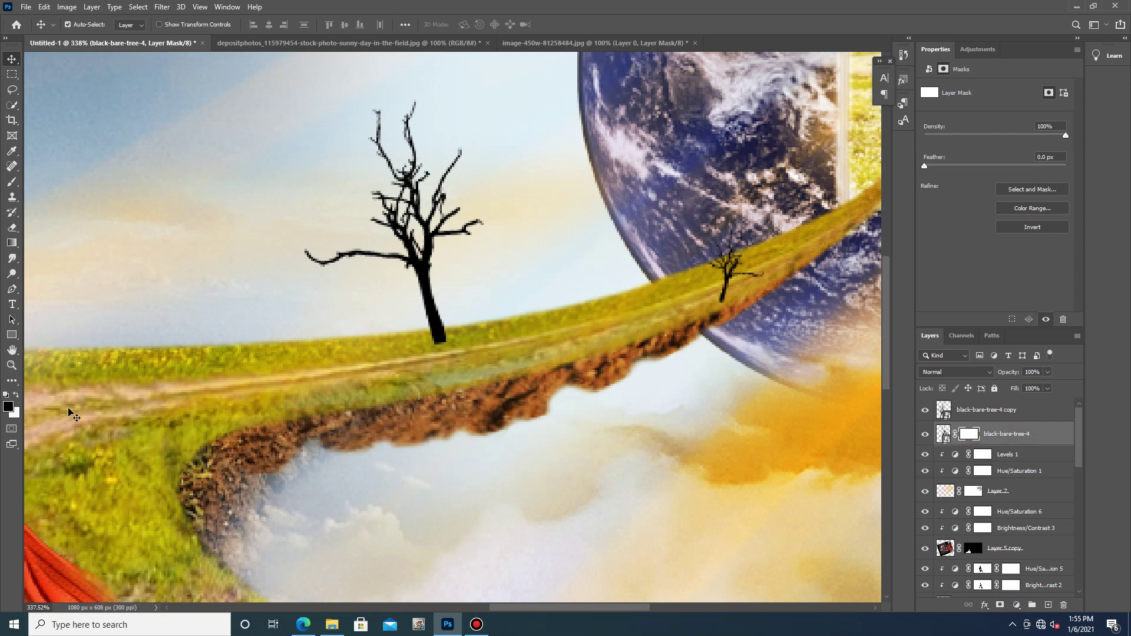
left_click(11, 181)
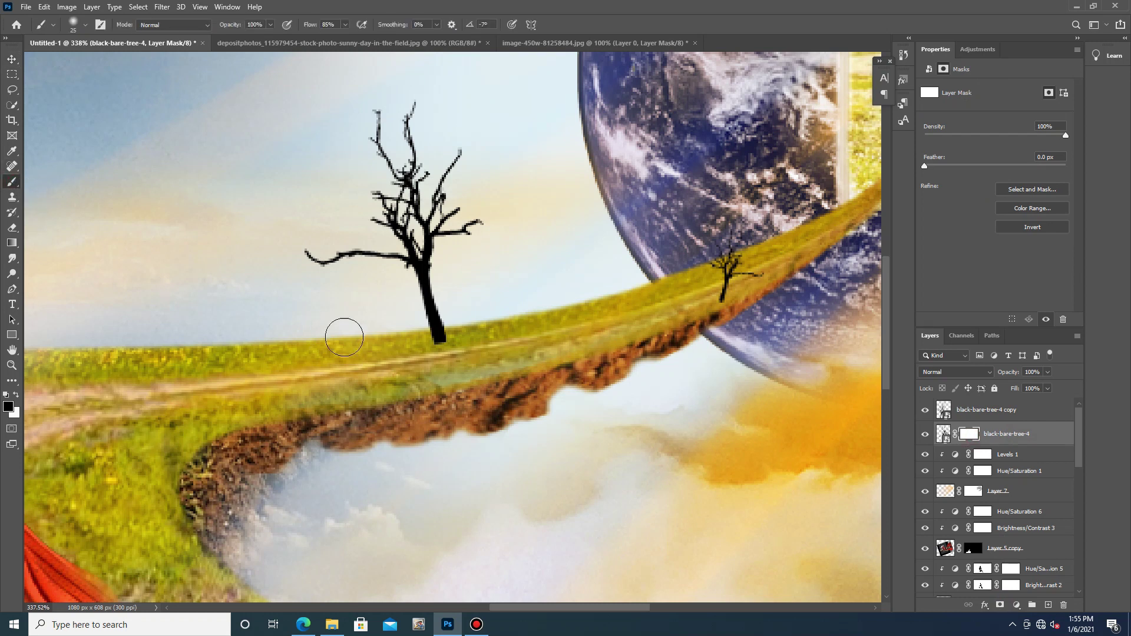
left_click(269, 25)
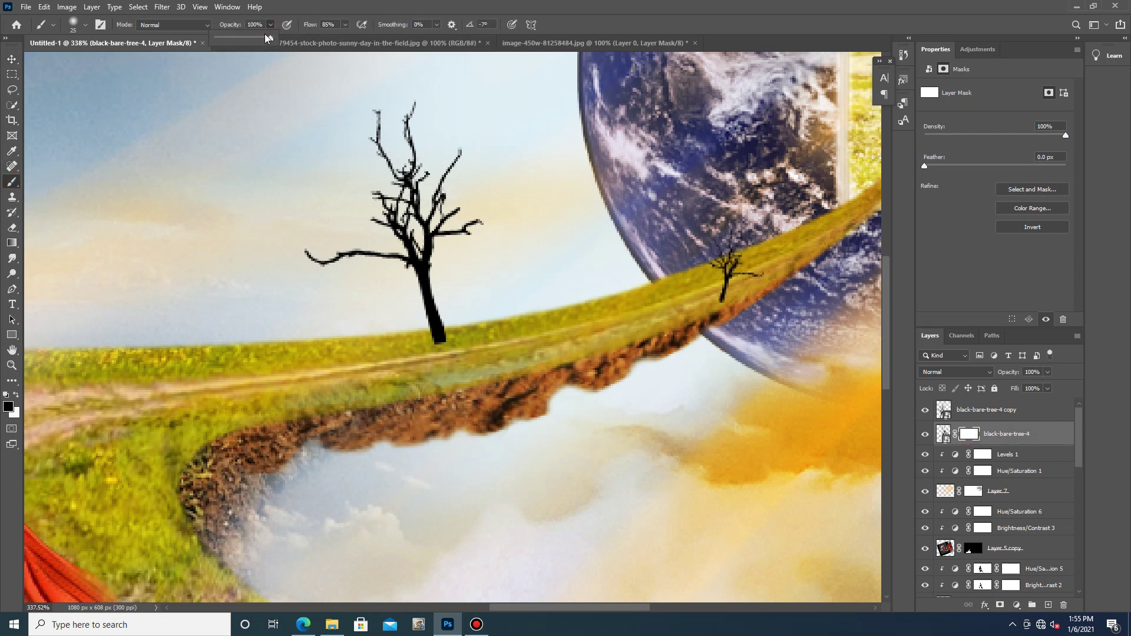
left_click(255, 38)
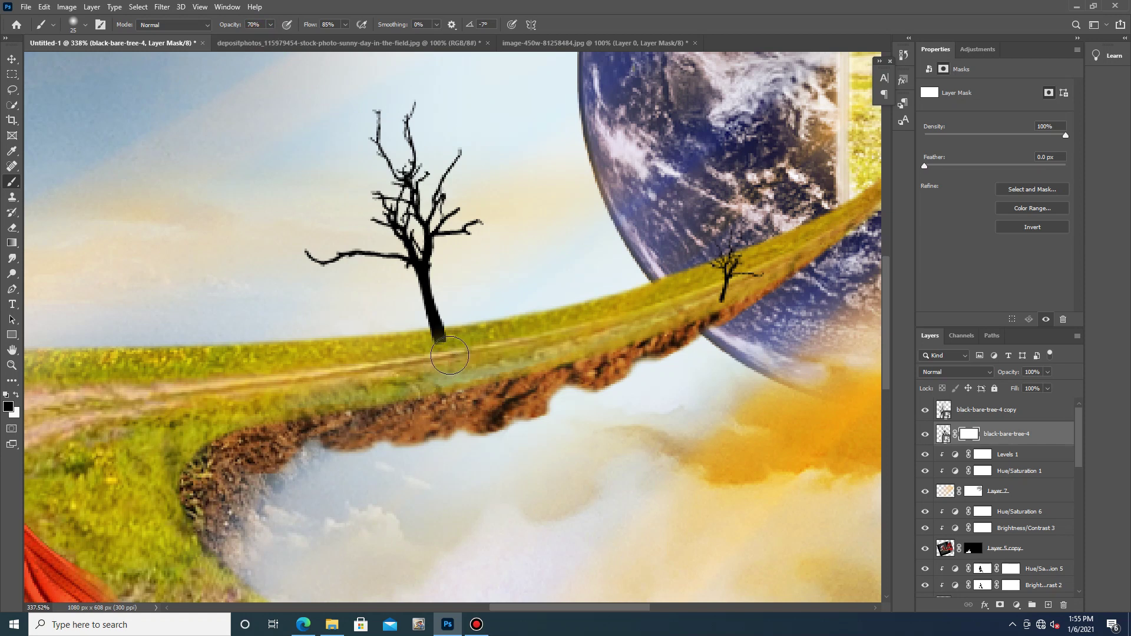
left_click_drag(451, 342, 433, 361)
left_click(943, 405)
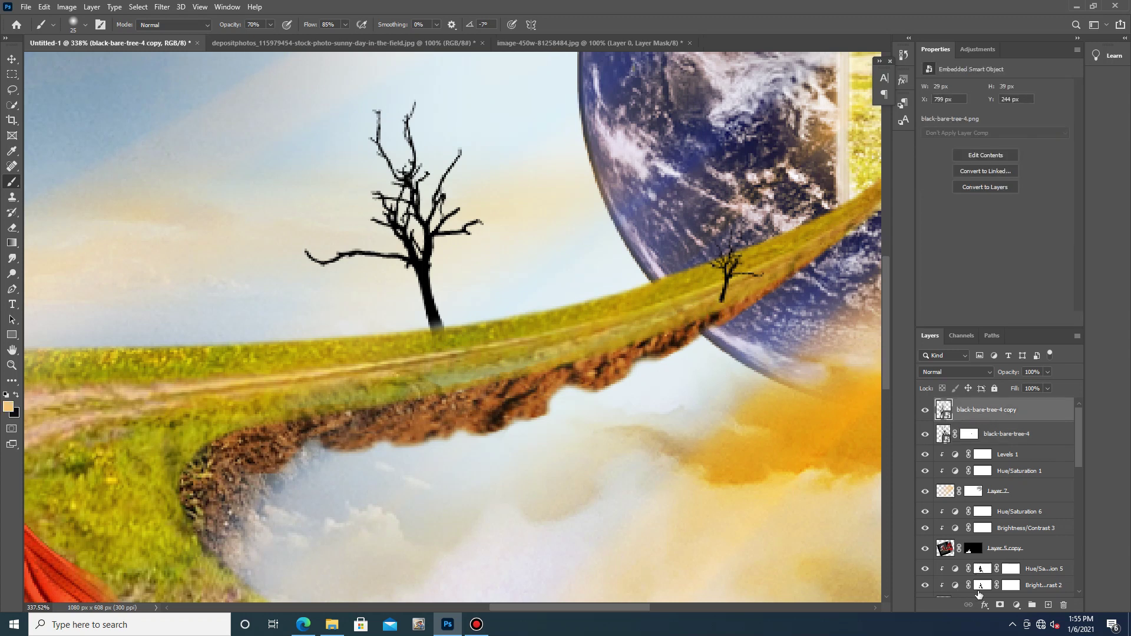
left_click(999, 605)
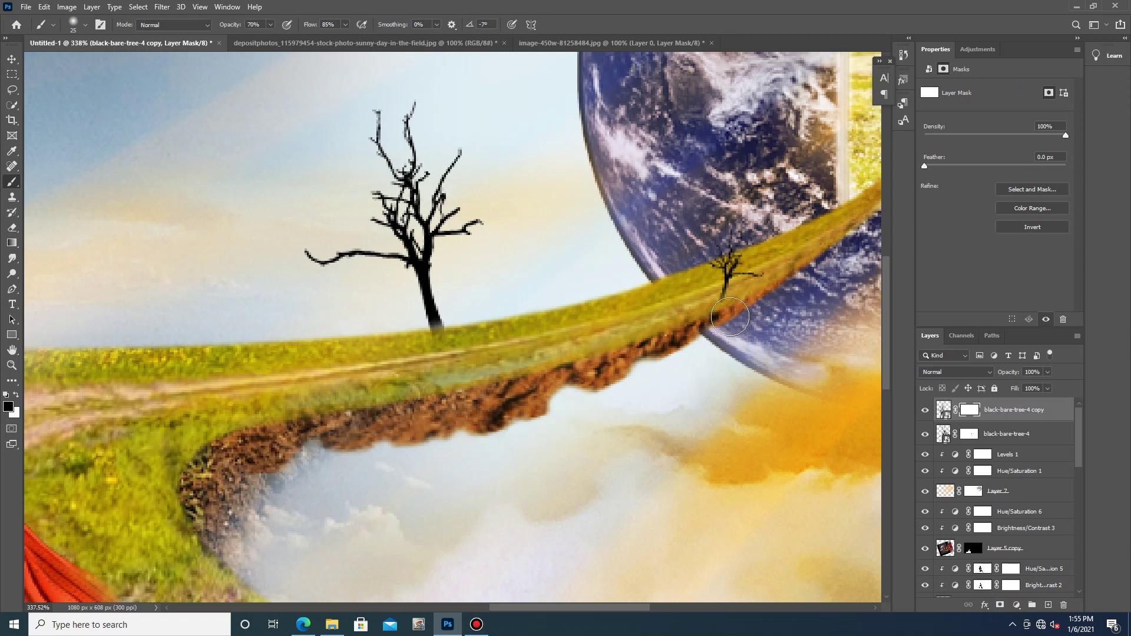
Touch up the large tree's trunk base by painting white with a smaller brush on the black-bare-tree-4 mask.
left_click(970, 436)
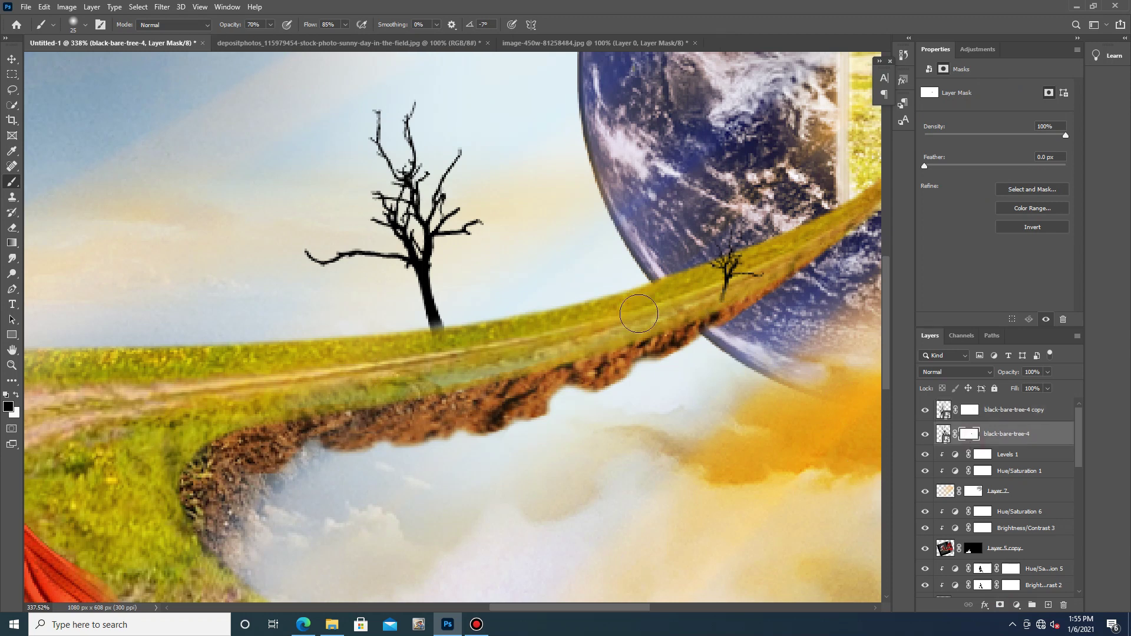
left_click(17, 394)
left_click(86, 24)
left_click_drag(74, 62, 71, 63)
left_click(412, 316)
scroll(455, 322, "down", 7)
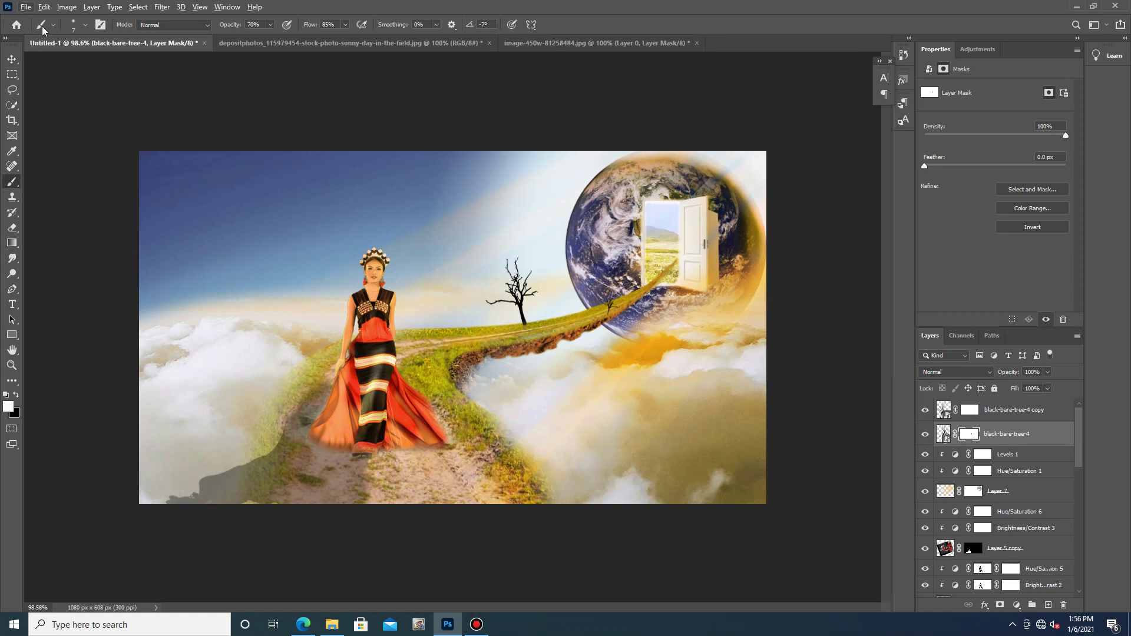
Find the Tree-Root-Damage image in the manipulat folder and open it as a separate document.
left_click(1071, 5)
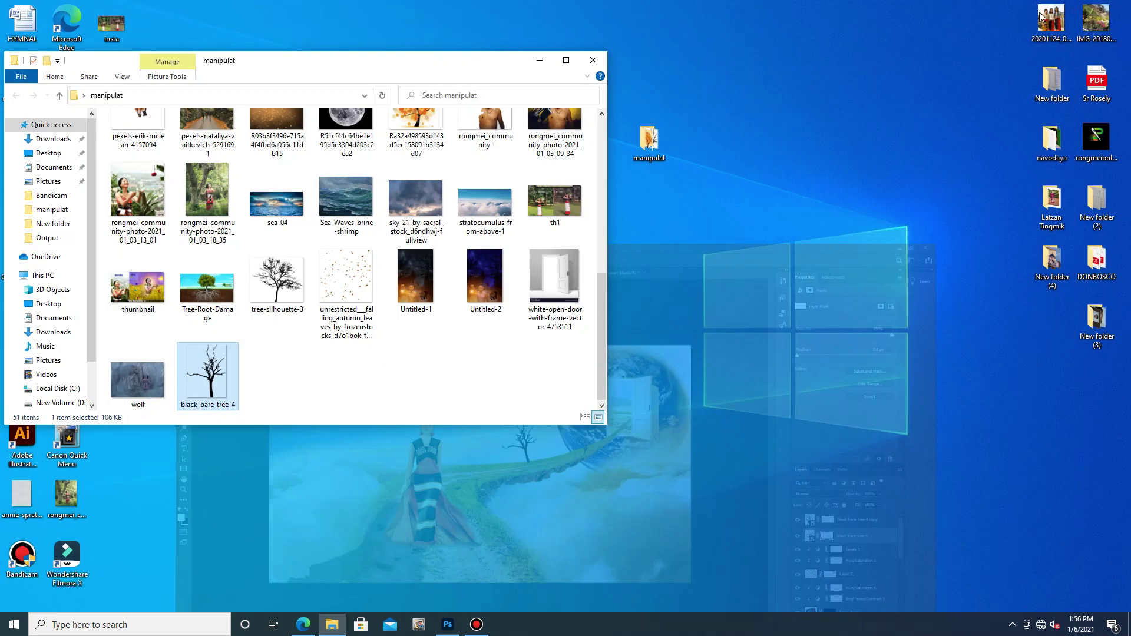
scroll(400, 328, "up", 10)
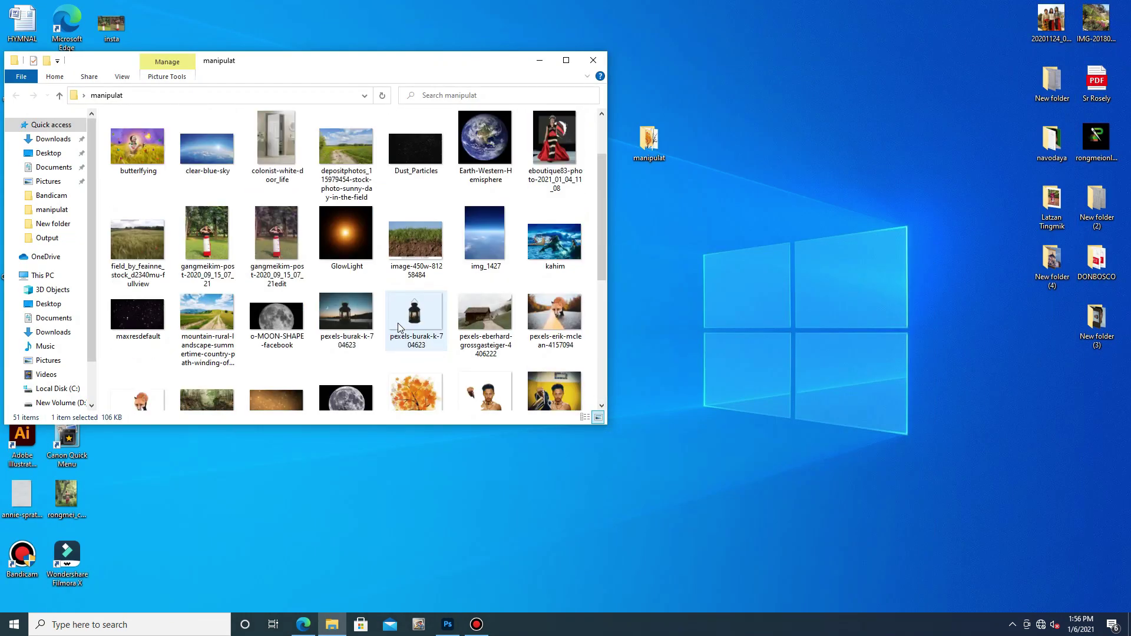
scroll(400, 328, "down", 2)
scroll(398, 325, "down", 5)
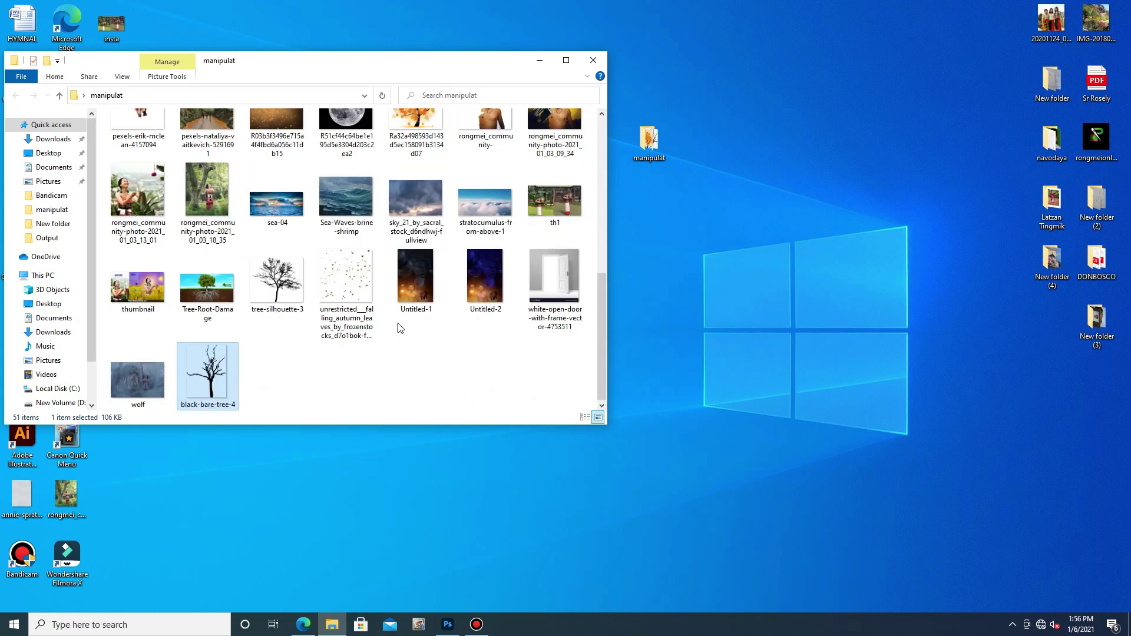
left_click(199, 295)
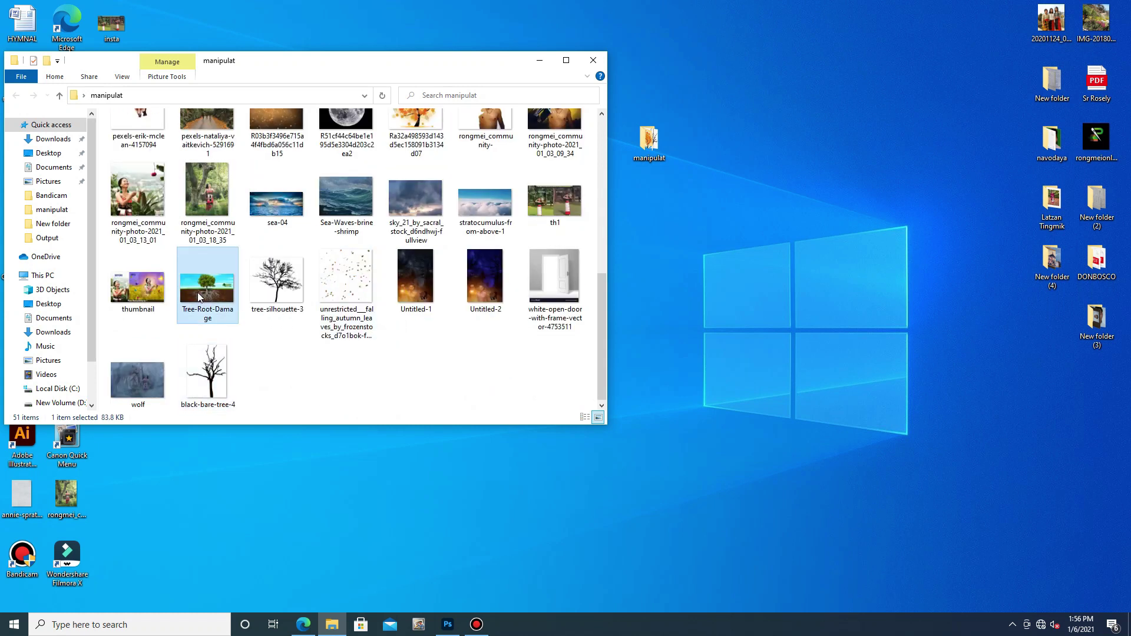
left_click(441, 631)
left_click(24, 8)
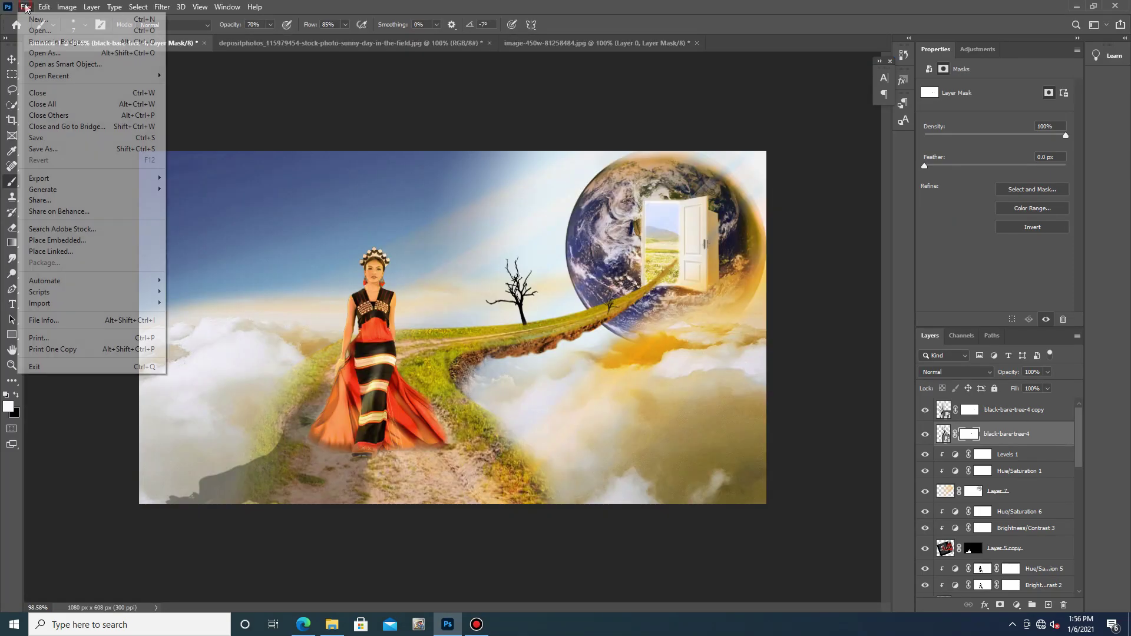
left_click(38, 30)
scroll(267, 229, "down", 5)
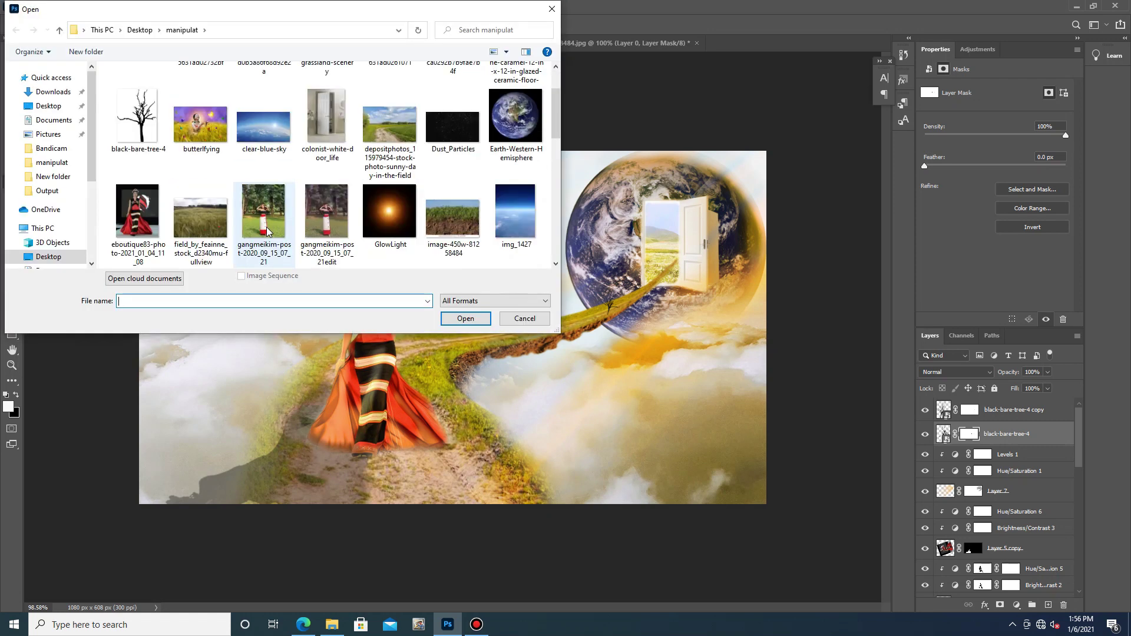
left_click(266, 230)
left_click(466, 318)
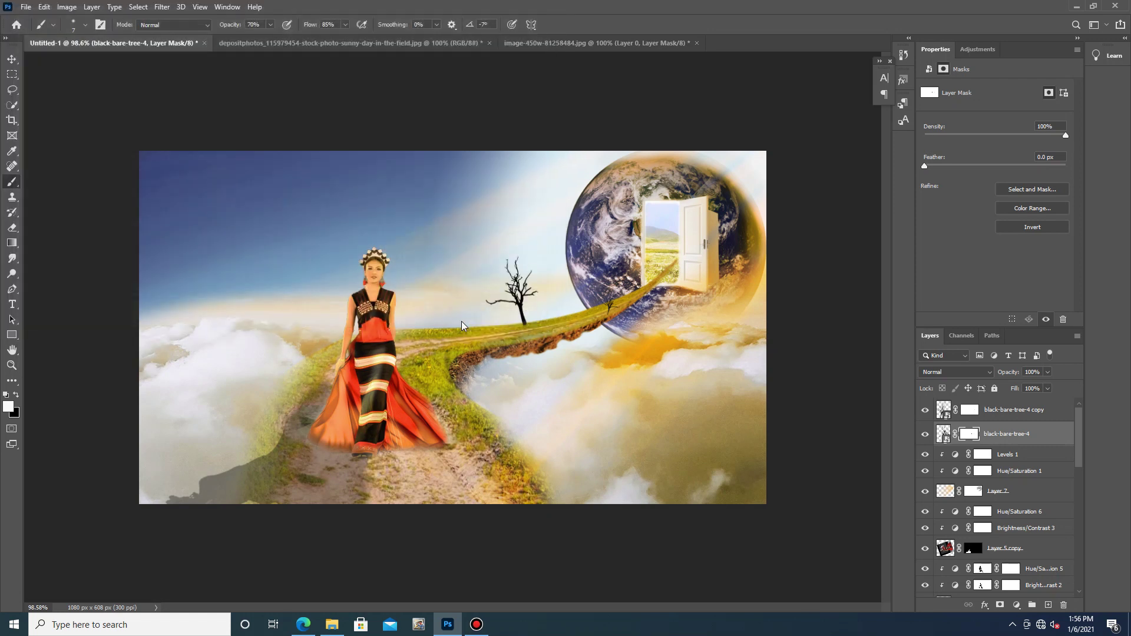
Select a rectangle of about 138 × 86 px over the tree's roots and copy it to a new layer.
left_click(12, 58)
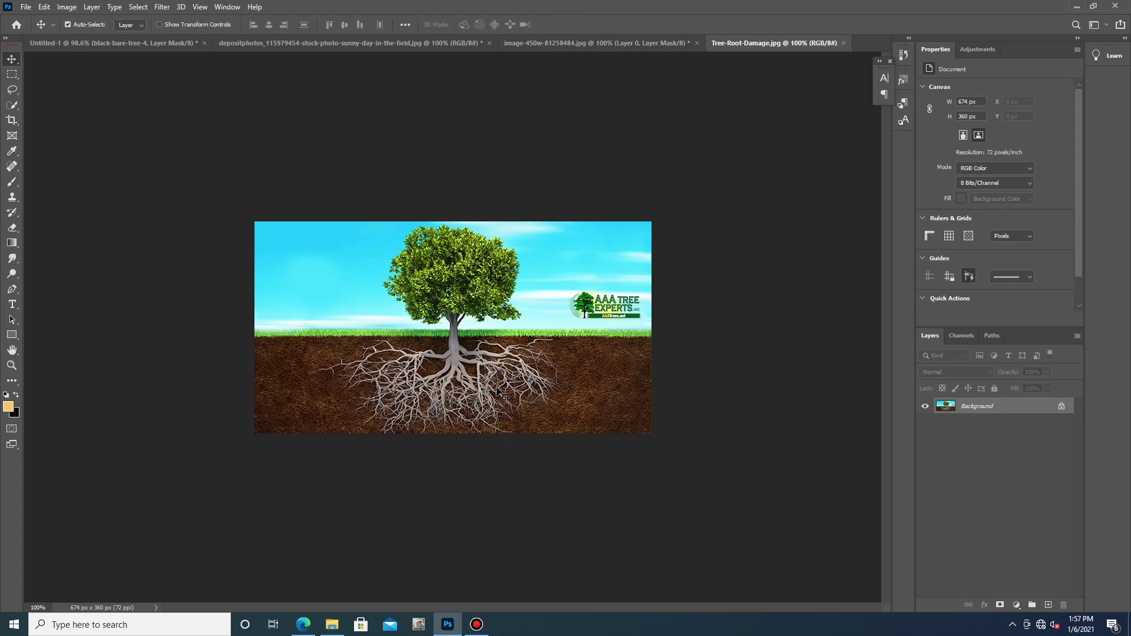
left_click(12, 75)
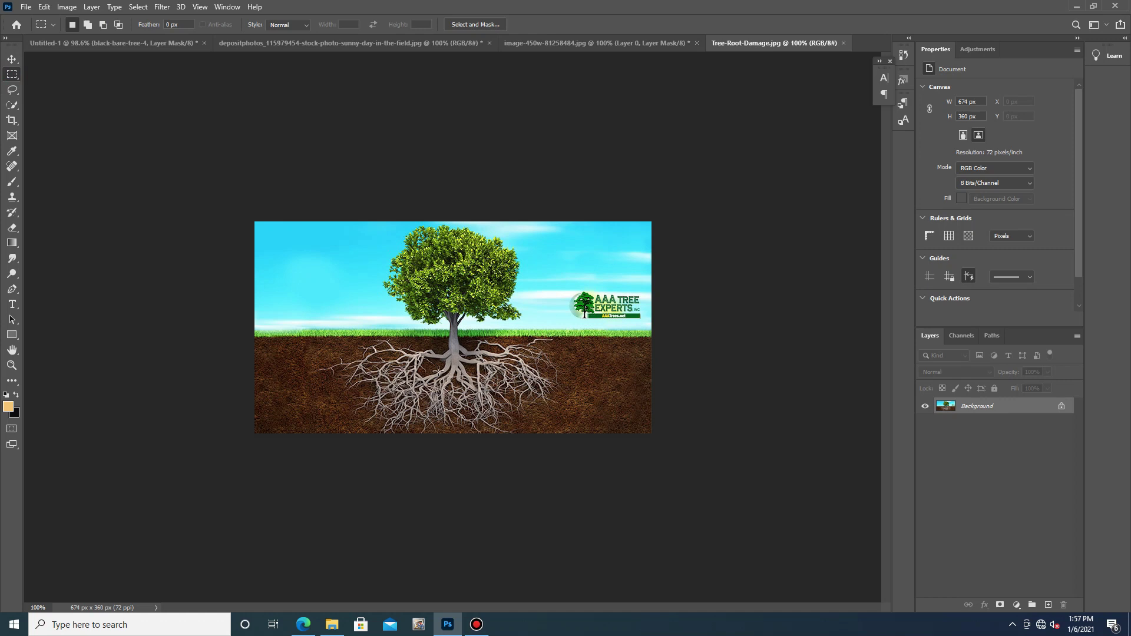
left_click_drag(447, 372, 493, 413)
left_click(451, 403)
left_click_drag(417, 380, 498, 430)
key("ctrl+j")
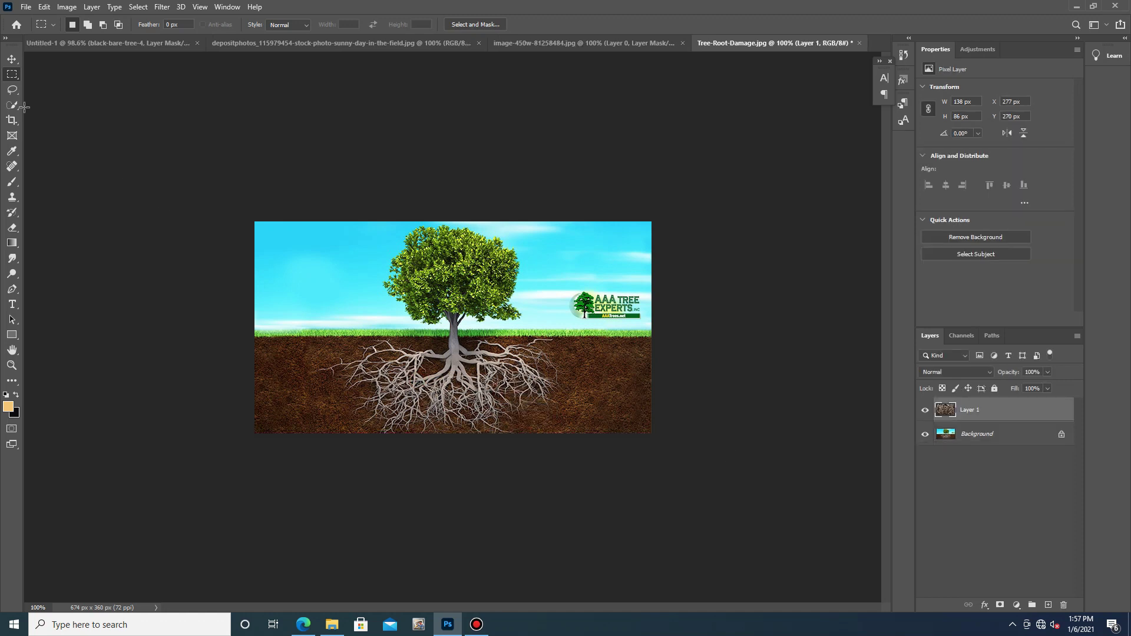
Move the root patch into Untitled-1, rotate it to about -12.3° and position it along the path's earthy underside below the large bare tree.
key("v")
left_click_drag(457, 393, 598, 409)
key("ctrl+t")
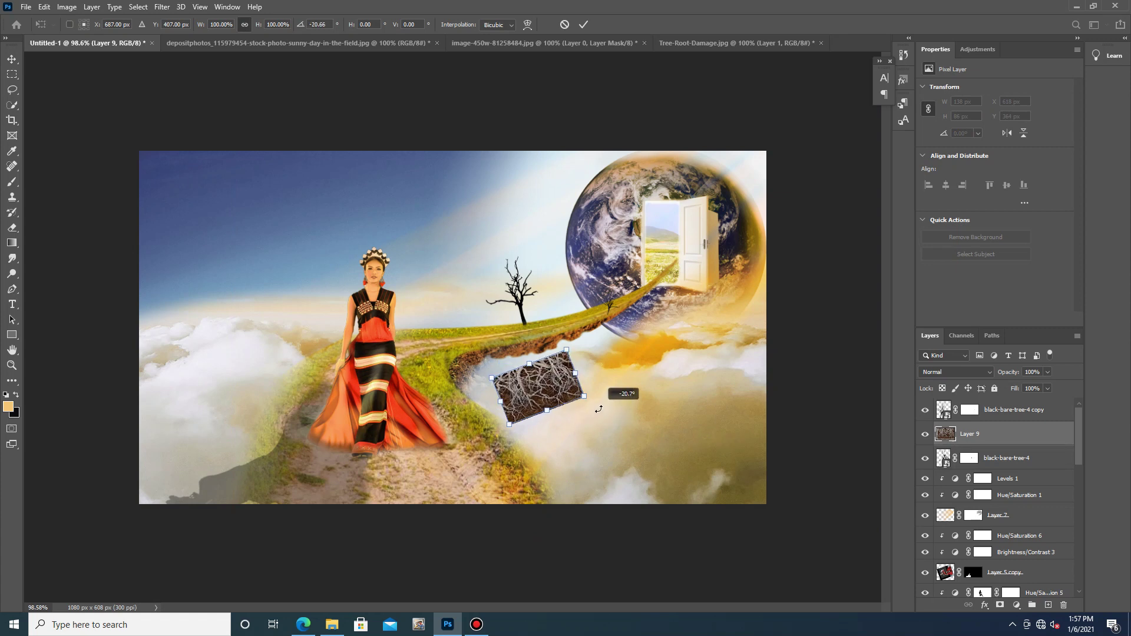
left_click_drag(534, 395, 598, 401)
mouse_move(531, 357)
left_mouse_down()
mouse_move(533, 383)
mouse_move(535, 360)
left_mouse_up()
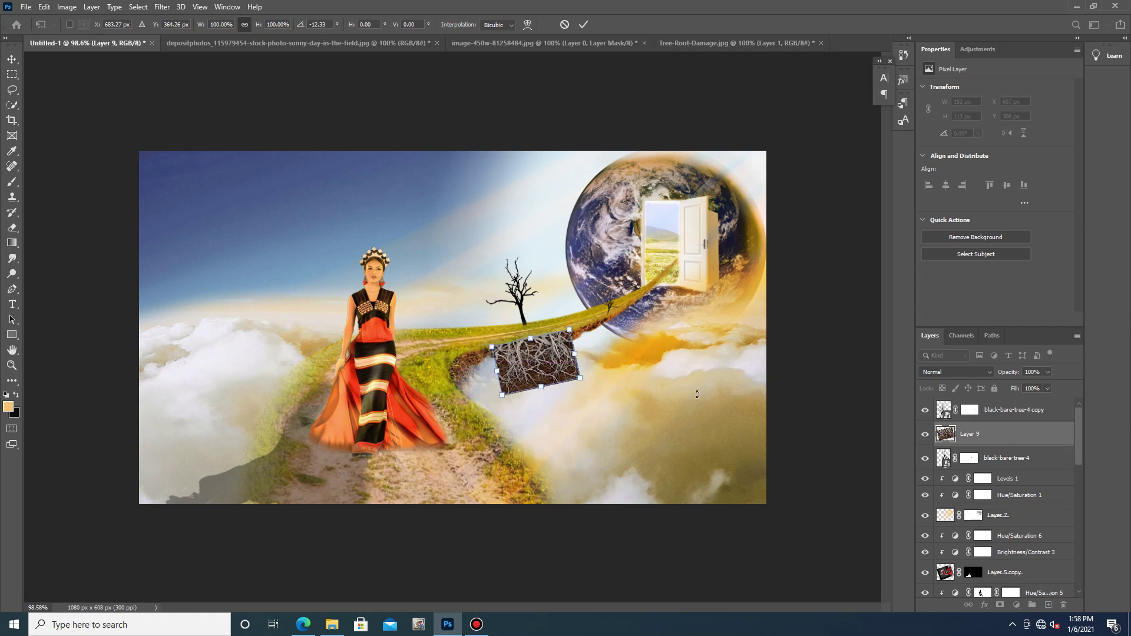
Lower the root patch's opacity to 67% and scale it down to about 63% under the large tree.
left_click(1047, 372)
mouse_move(1035, 389)
left_mouse_down()
mouse_move(1010, 394)
mouse_move(1031, 394)
left_mouse_up()
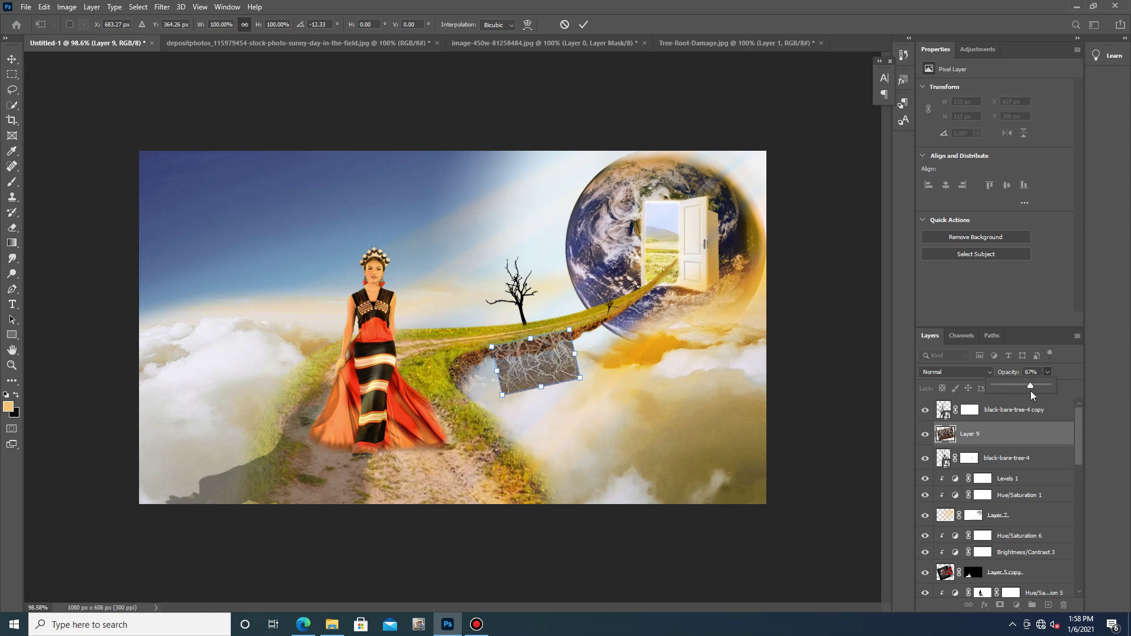
left_click_drag(543, 390, 540, 358)
Warp the root patch so it stretches and curves along the earthy underside of the path.
right_click(541, 358)
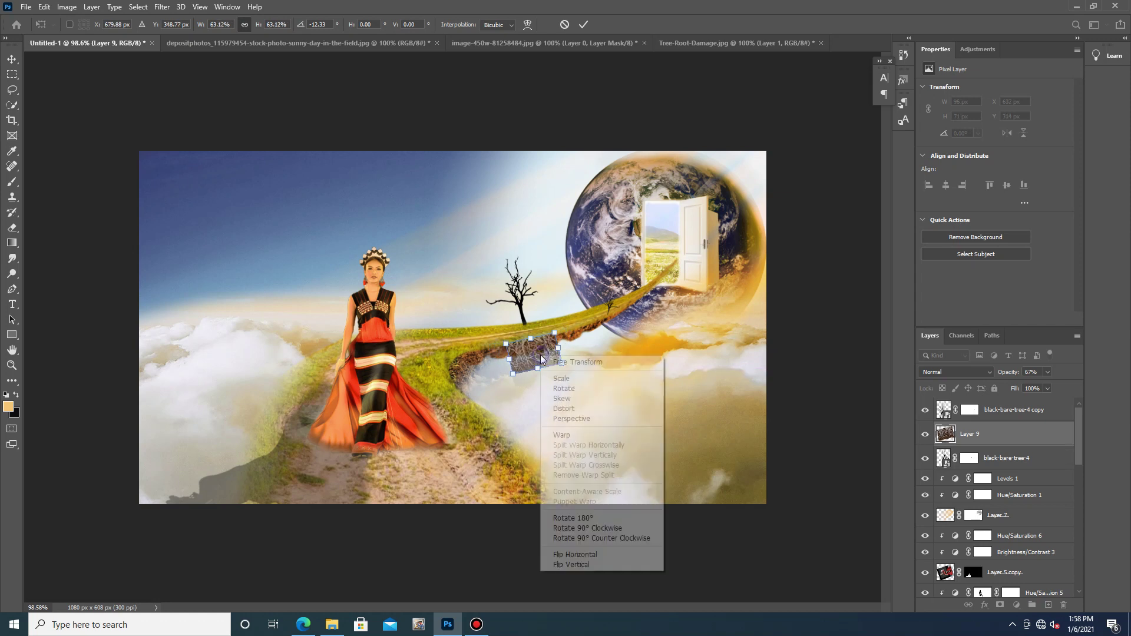
left_click(561, 434)
left_click_drag(501, 366, 423, 358)
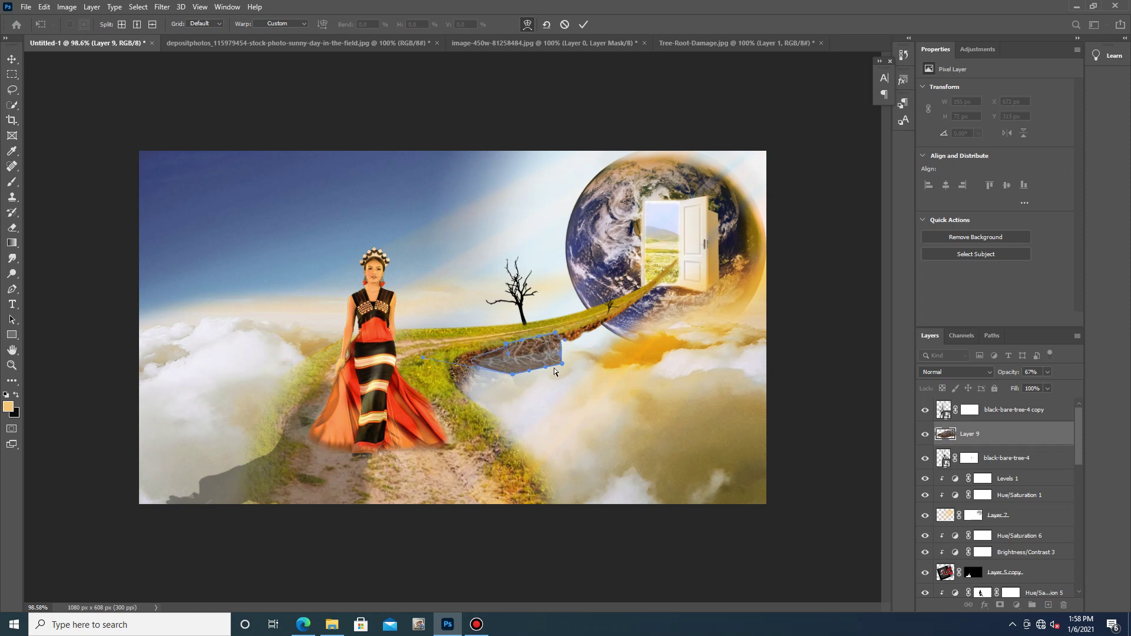
left_click_drag(563, 364, 536, 374)
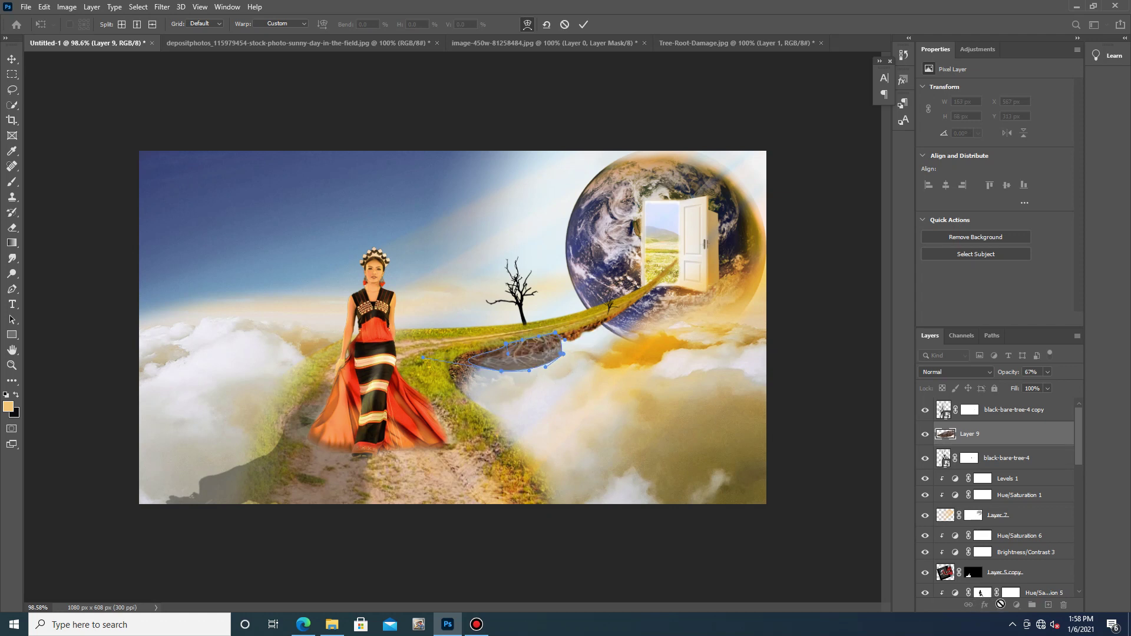
key("Return")
Add a layer mask to the root patch and paint out its lower overhang with a black brush at 100% opacity.
left_click(999, 605)
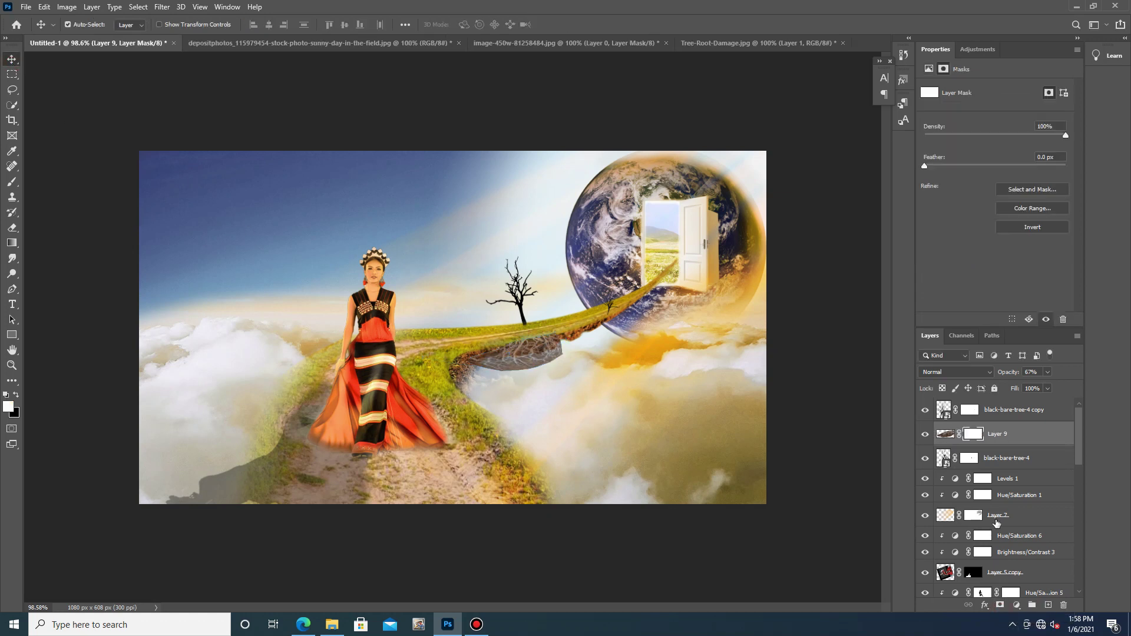
scroll(575, 384, "up", 8)
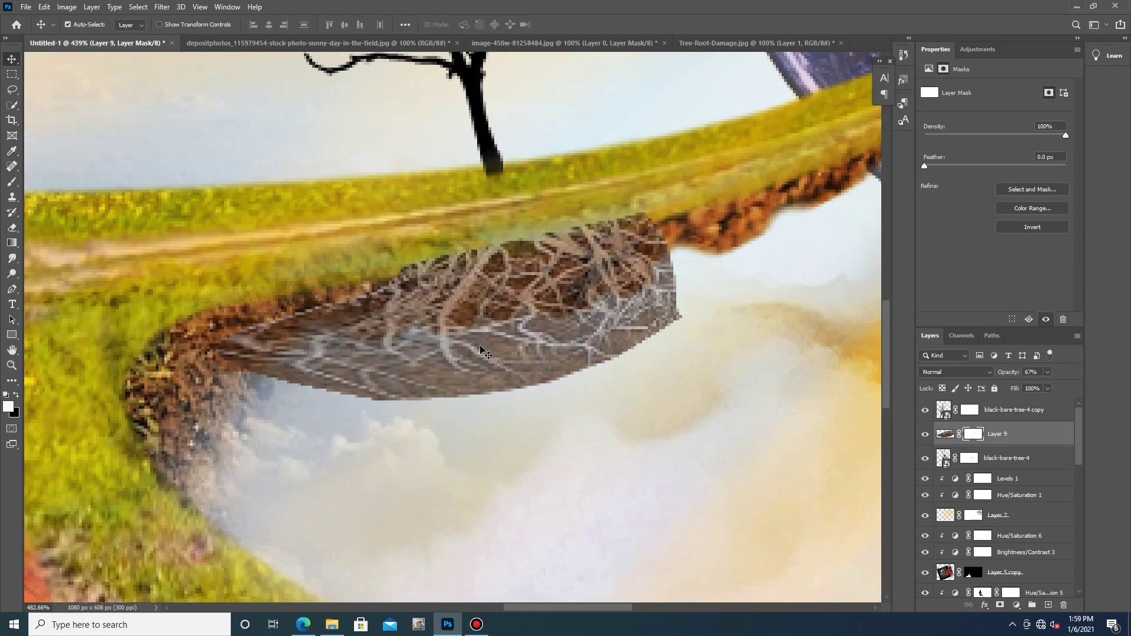
left_click(12, 182)
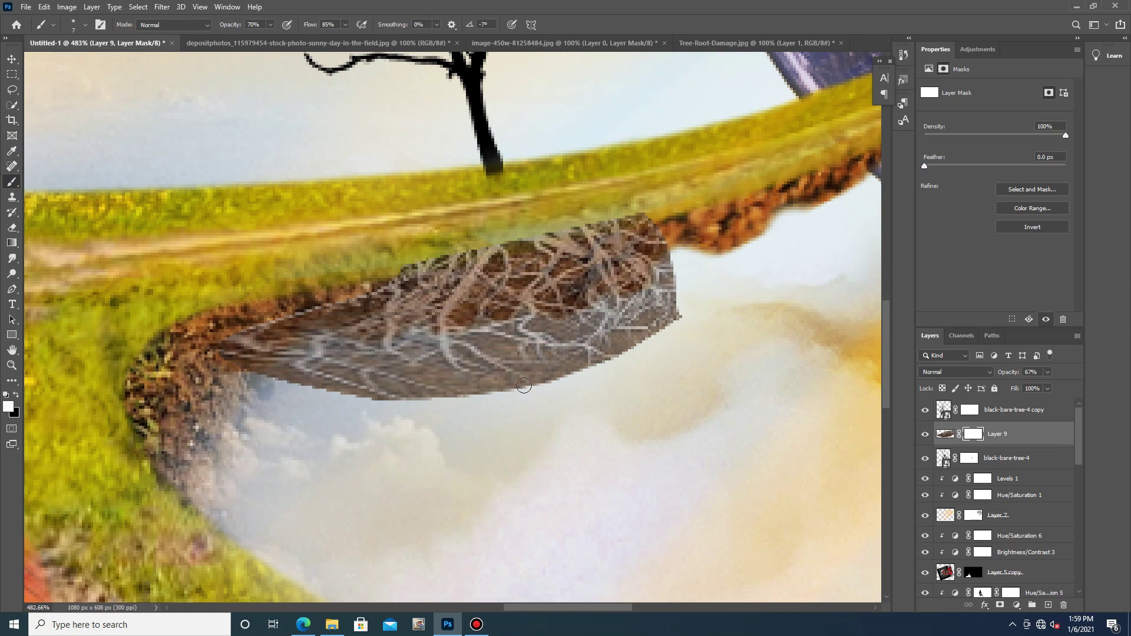
left_click(16, 395)
left_click_drag(353, 379, 324, 276)
left_click(270, 25)
left_click_drag(272, 38, 288, 38)
mouse_move(447, 417)
left_mouse_down()
mouse_move(268, 381)
mouse_move(504, 392)
mouse_move(641, 351)
mouse_move(684, 325)
mouse_move(636, 348)
mouse_move(673, 297)
mouse_move(679, 305)
mouse_move(669, 263)
mouse_move(670, 282)
mouse_move(634, 340)
mouse_move(562, 371)
mouse_move(430, 388)
mouse_move(614, 351)
mouse_move(671, 314)
mouse_move(512, 378)
mouse_move(355, 397)
mouse_move(428, 401)
mouse_move(322, 380)
mouse_move(560, 356)
mouse_move(388, 377)
mouse_move(497, 373)
left_mouse_up()
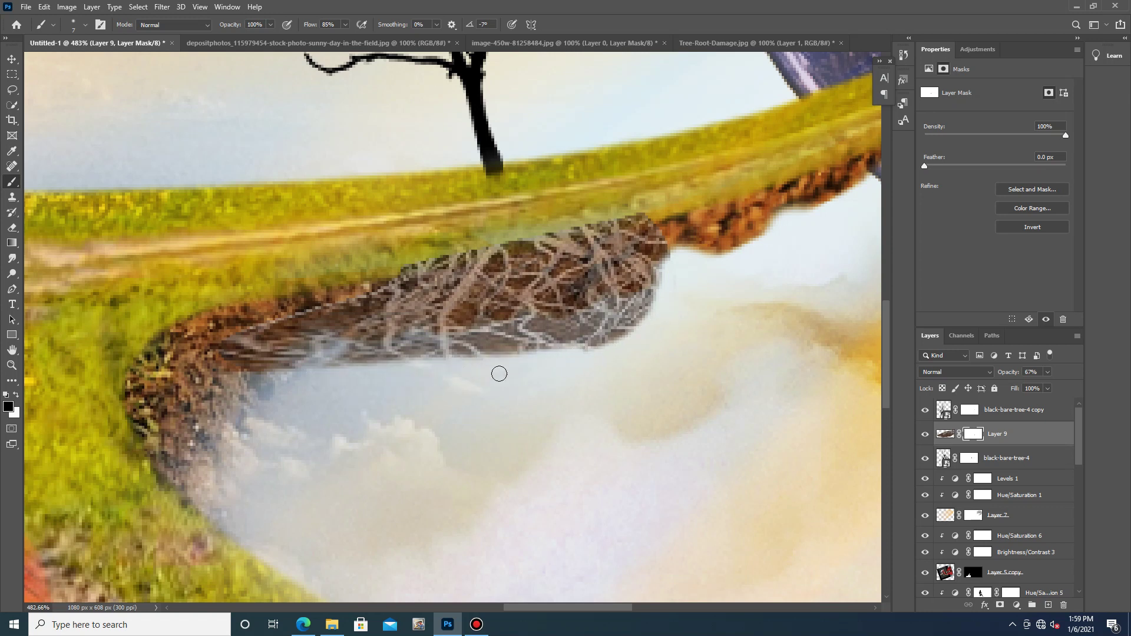
mouse_move(607, 336)
left_mouse_down()
mouse_move(656, 303)
mouse_move(657, 286)
mouse_move(569, 360)
left_mouse_up()
mouse_move(618, 319)
left_mouse_down()
mouse_move(595, 326)
mouse_move(669, 260)
mouse_move(586, 331)
mouse_move(516, 356)
mouse_move(401, 362)
mouse_move(539, 347)
mouse_move(635, 291)
mouse_move(470, 356)
mouse_move(445, 358)
mouse_move(539, 316)
mouse_move(366, 362)
mouse_move(465, 321)
mouse_move(292, 363)
mouse_move(323, 345)
left_mouse_up()
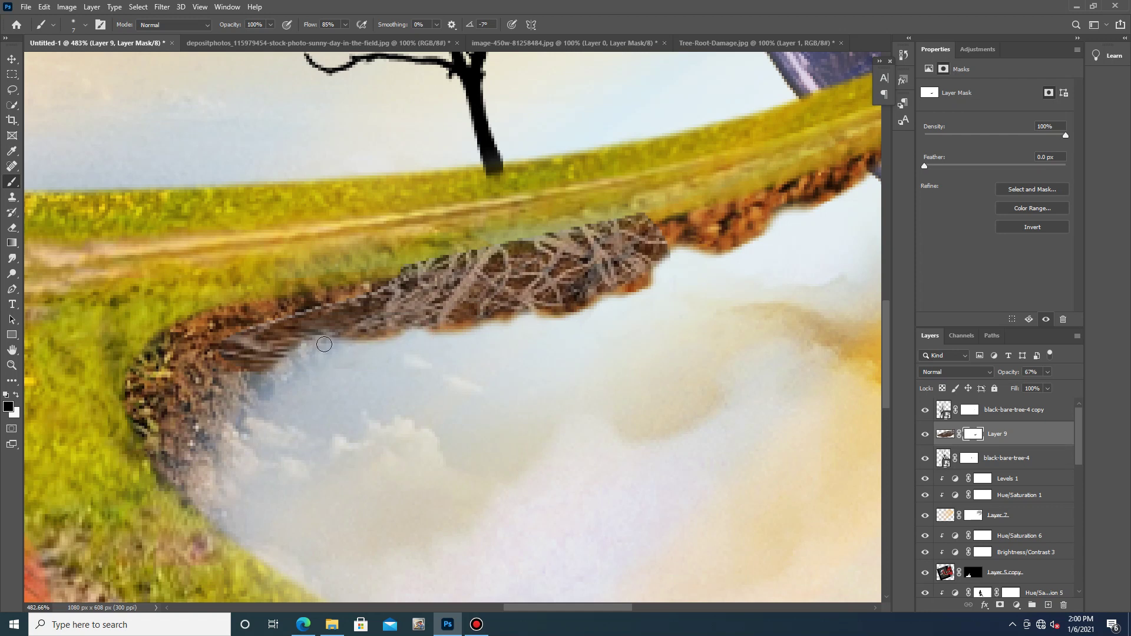
Mask out the root patch's upper edge and outer end where they overlap the grass and path edge.
mouse_move(652, 206)
left_mouse_down()
mouse_move(372, 272)
mouse_move(625, 218)
mouse_move(460, 259)
left_mouse_up()
mouse_move(653, 233)
left_mouse_down()
mouse_move(580, 213)
mouse_move(666, 230)
left_mouse_up()
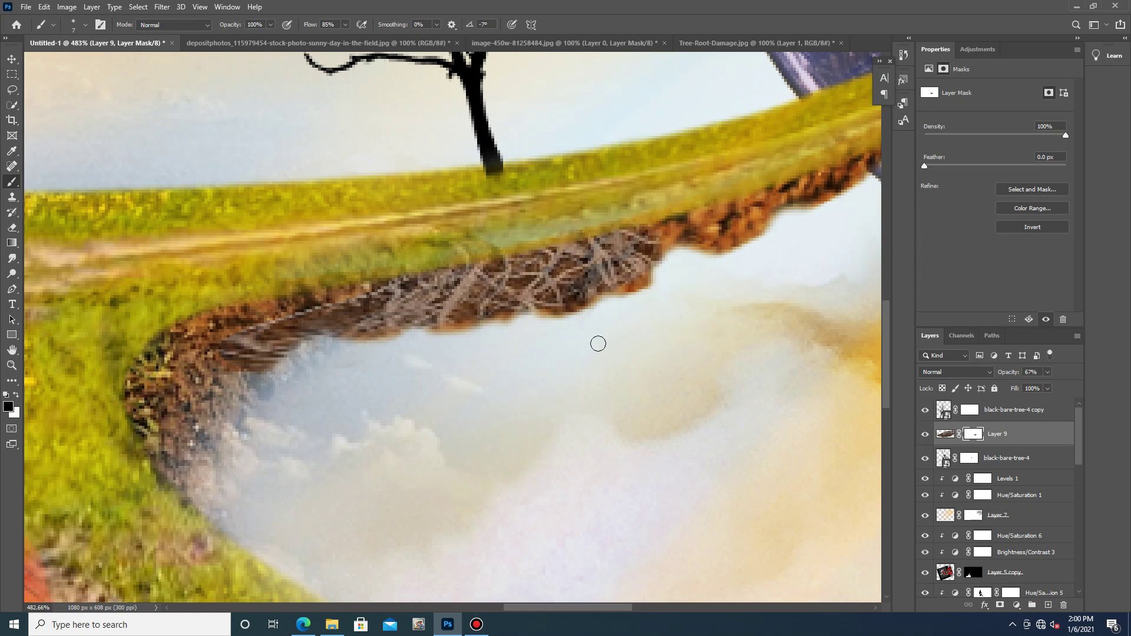
scroll(572, 302, "down", 5)
scroll(614, 379, "down", 1)
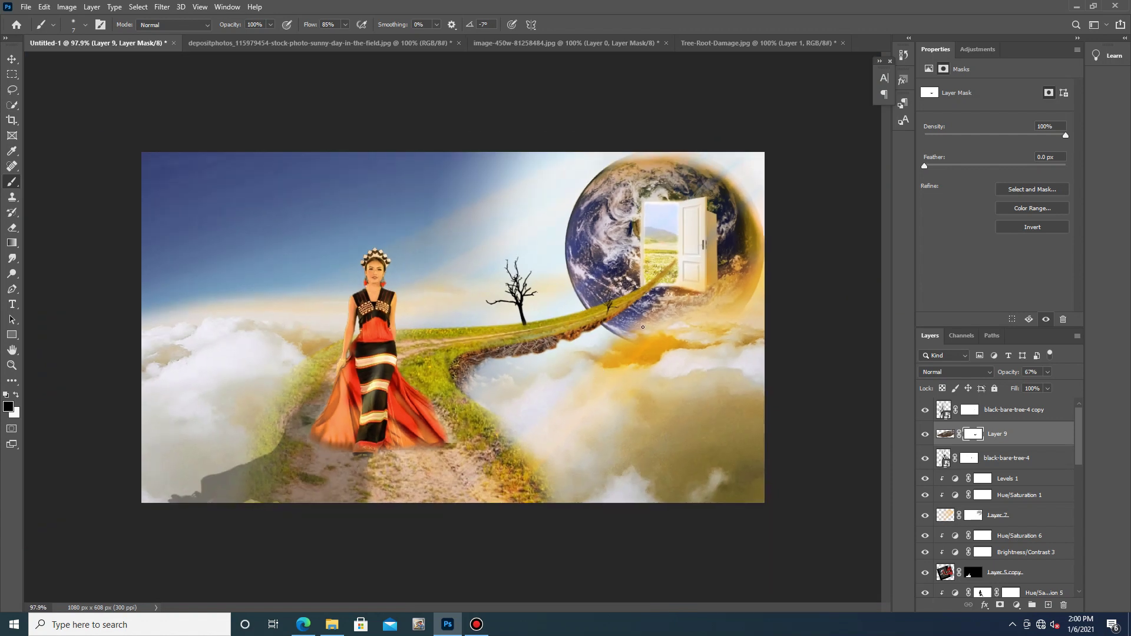
Add a Hue/Saturation adjustment clipped to the root patch layer and set its saturation to +83.
left_click(947, 435)
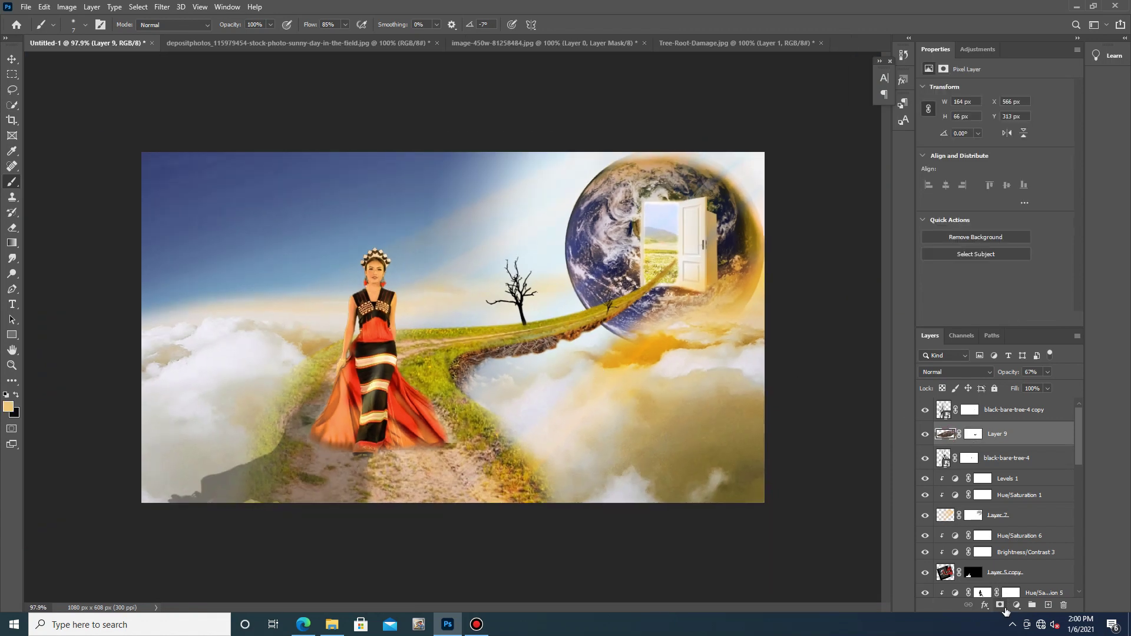
left_click(1016, 605)
left_click(1030, 498)
left_click_drag(991, 155, 994, 154)
key("ctrl+alt+g")
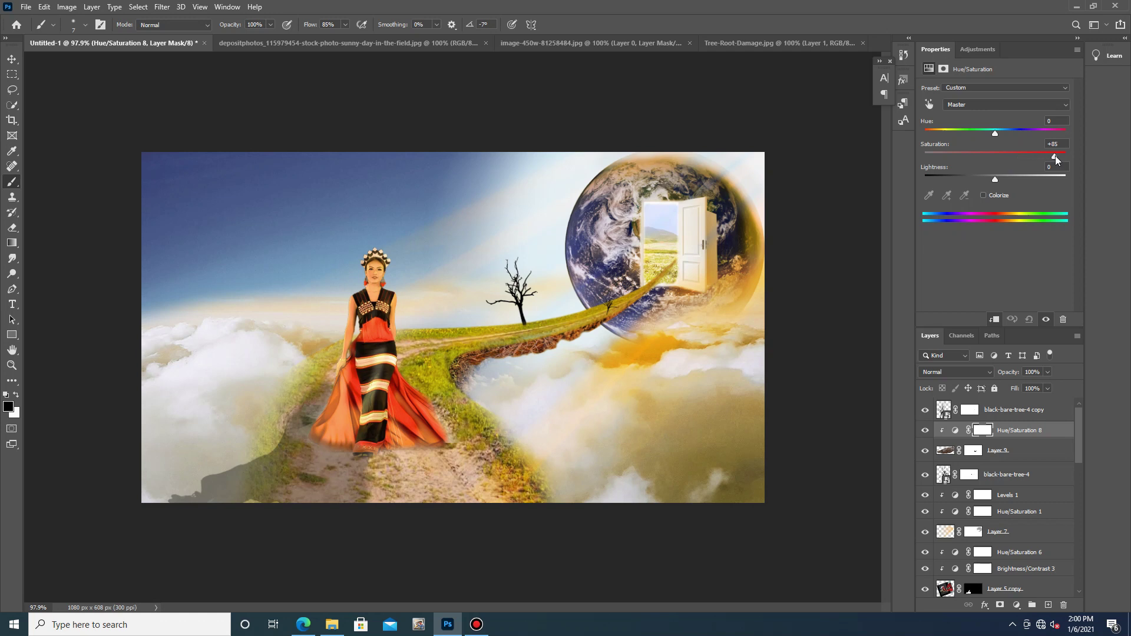
left_click_drag(1049, 157, 1055, 158)
scroll(128, 609, "down", 4)
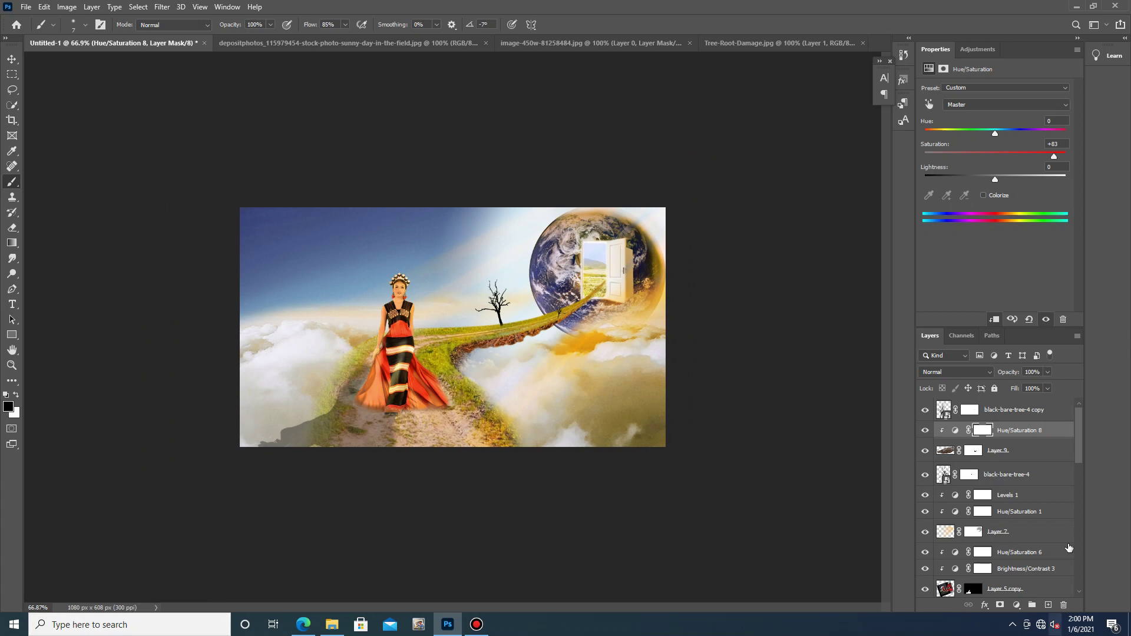
Duplicate the woman's Layer 5 and place the copy directly above the Hue/Saturation 5 adjustment.
scroll(981, 542, "down", 3)
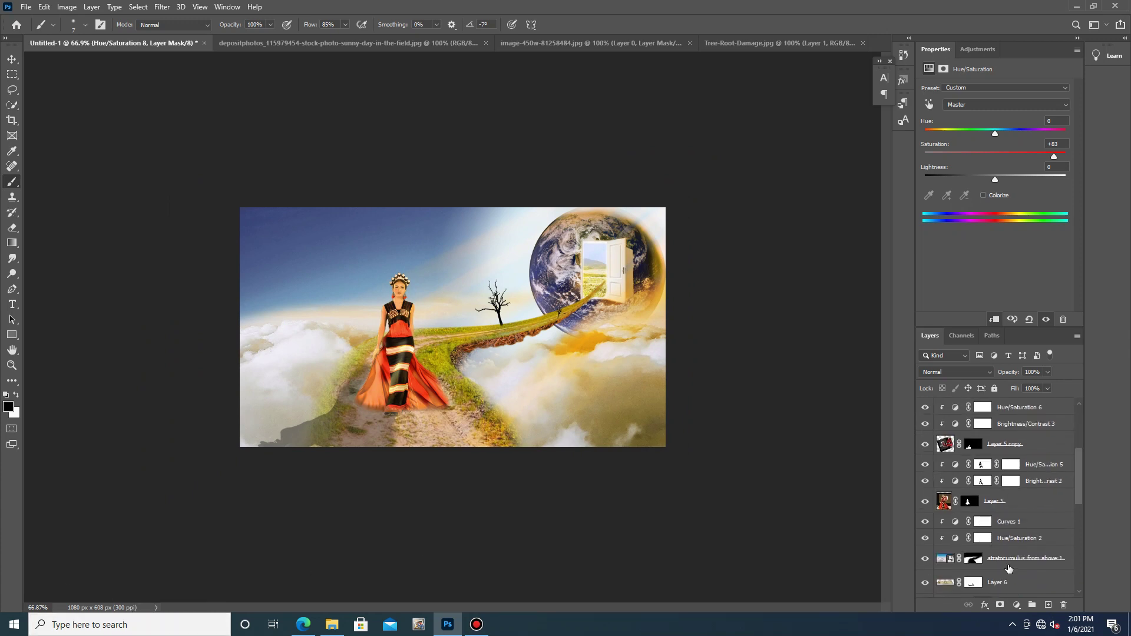
left_click(945, 506)
key("ctrl+j")
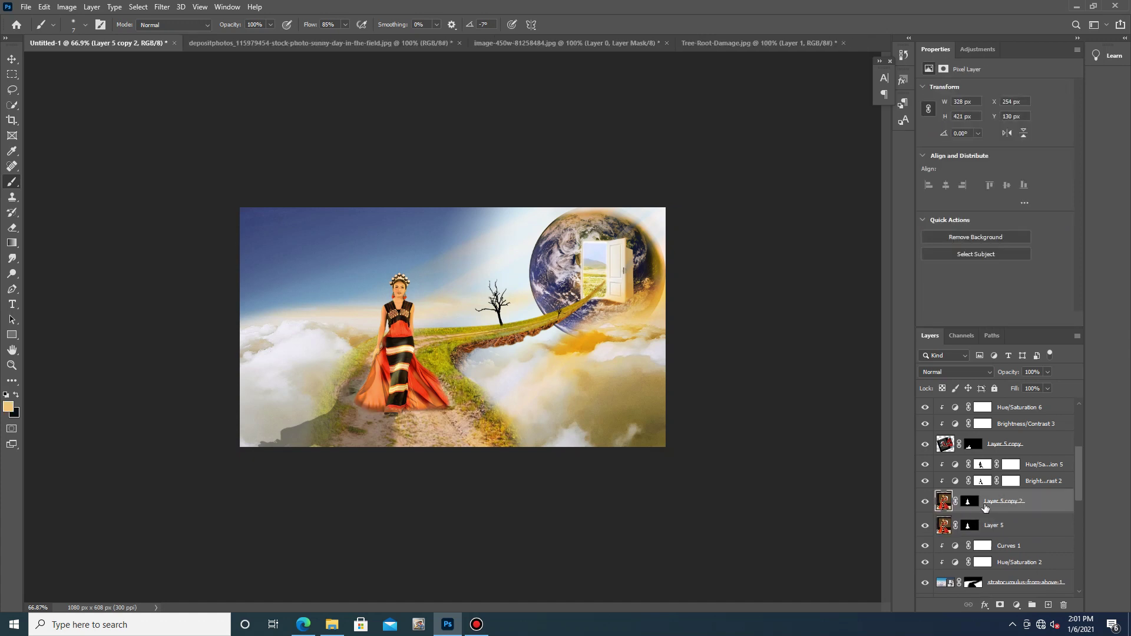
left_click_drag(943, 505, 942, 457)
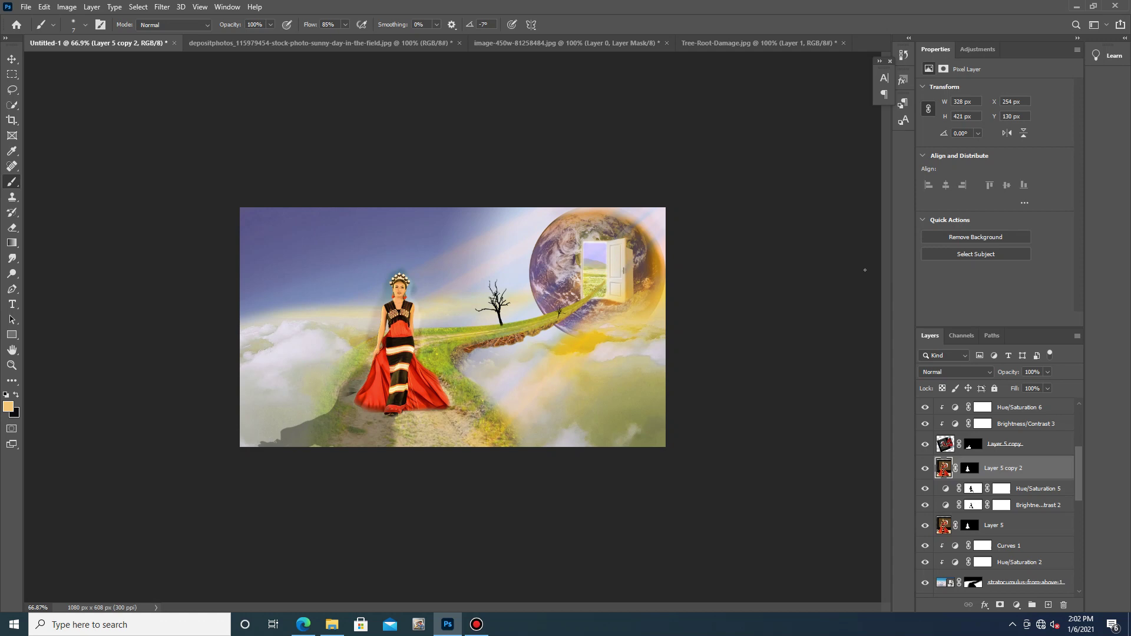
Darken the duplicated woman layer with the Camera Raw Filter by strongly lowering exposure, with contrast +62 and highlights +6.
left_click(162, 6)
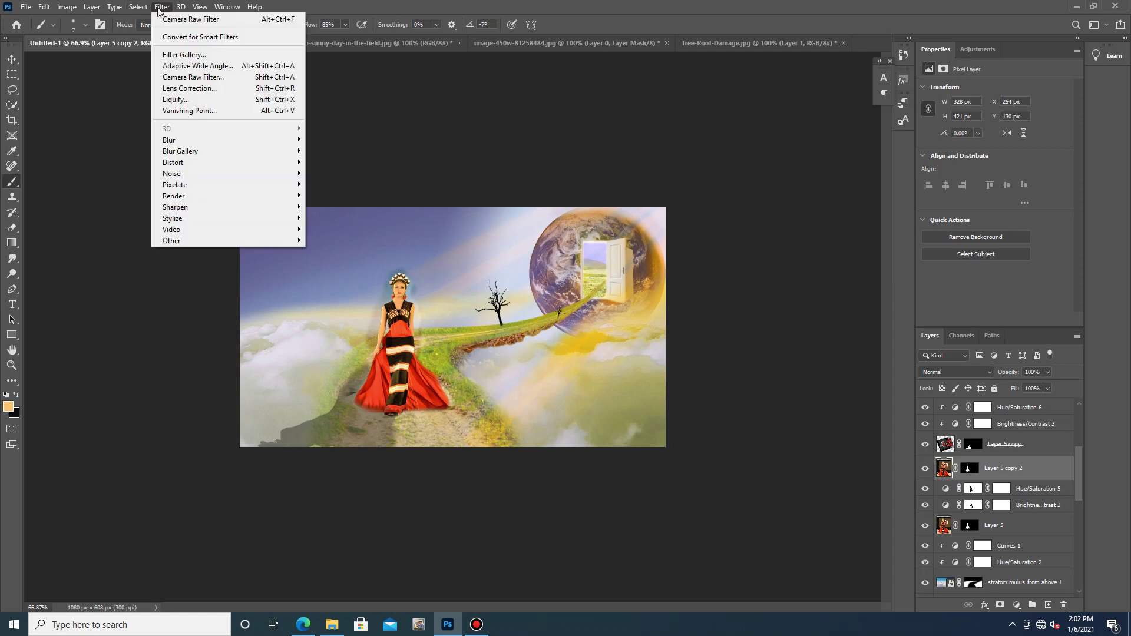
key("Escape")
key("ctrl+shift+a")
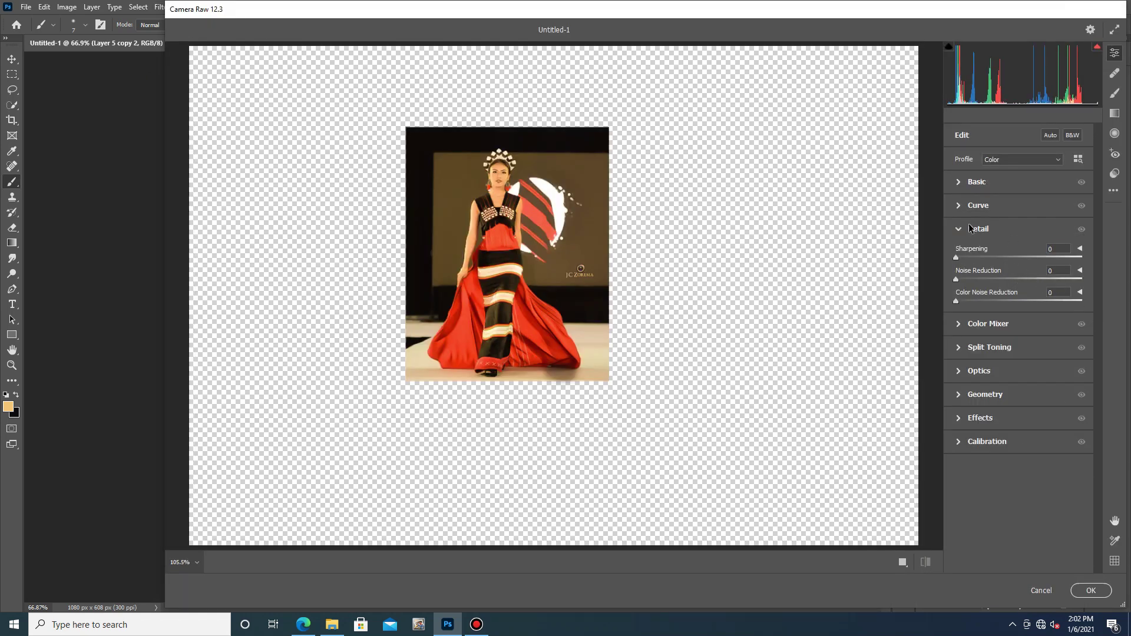
left_click(959, 183)
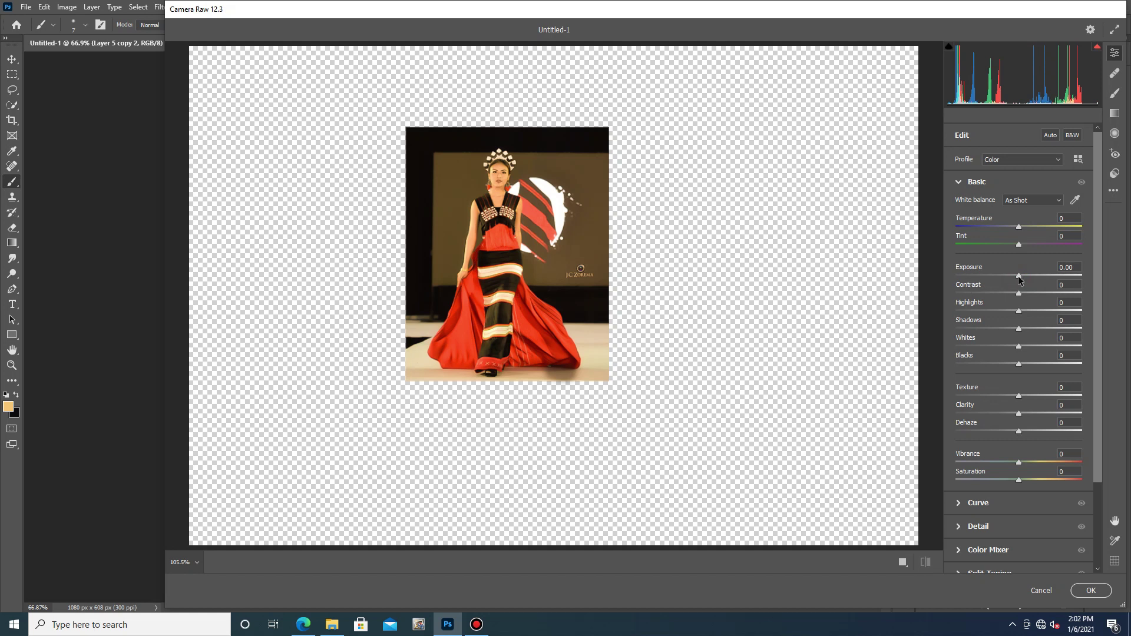
left_click_drag(1020, 276, 1024, 314)
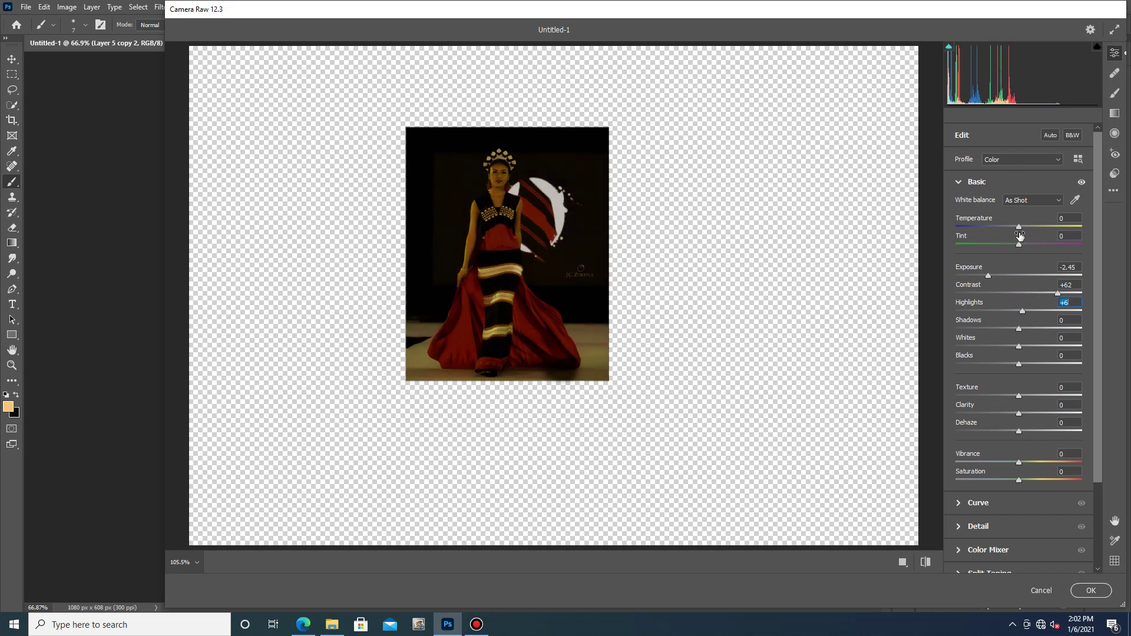
left_click_drag(988, 276, 989, 277)
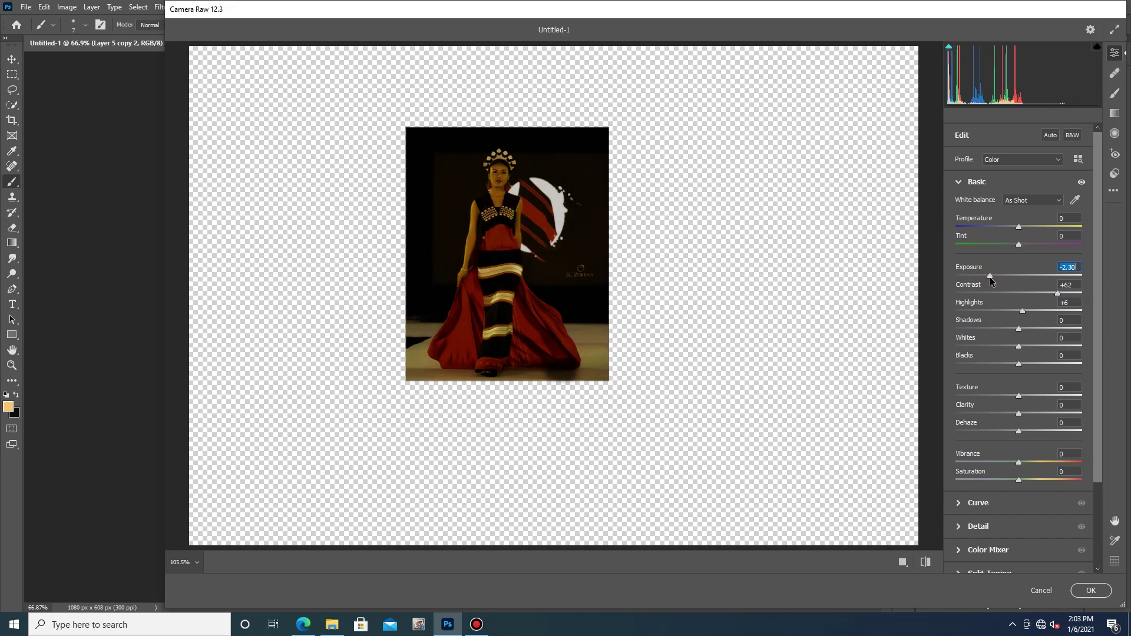
left_click_drag(990, 276, 992, 274)
left_click(1090, 593)
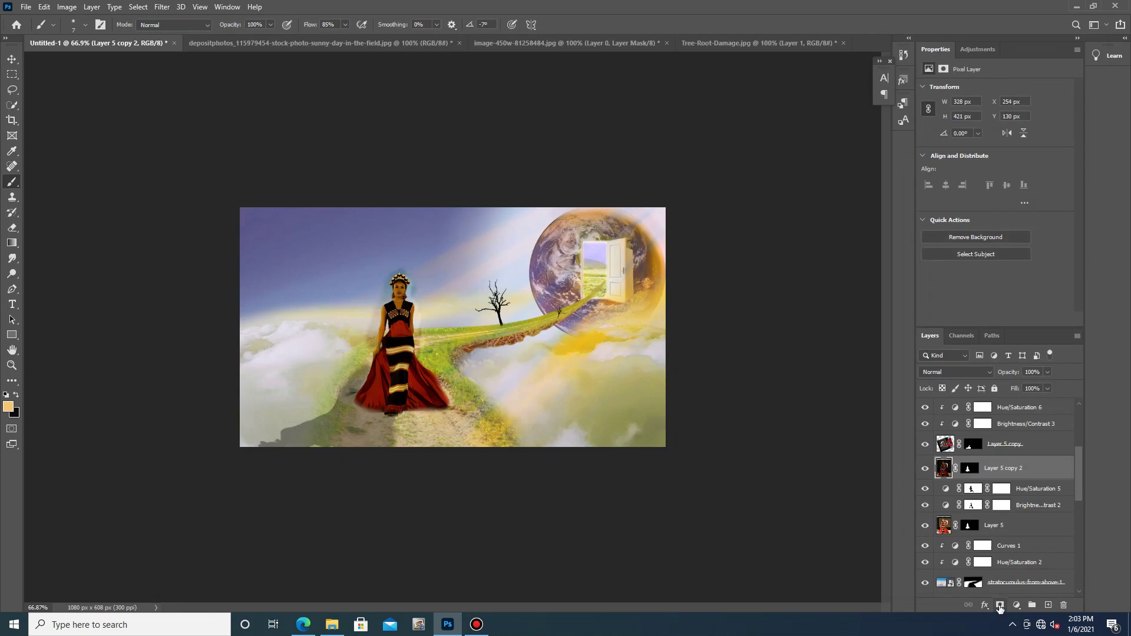
On the Layer 5 copy 2 mask, paint black over the woman's headdress with a 17 px soft brush to bring back its highlights.
left_click(972, 469)
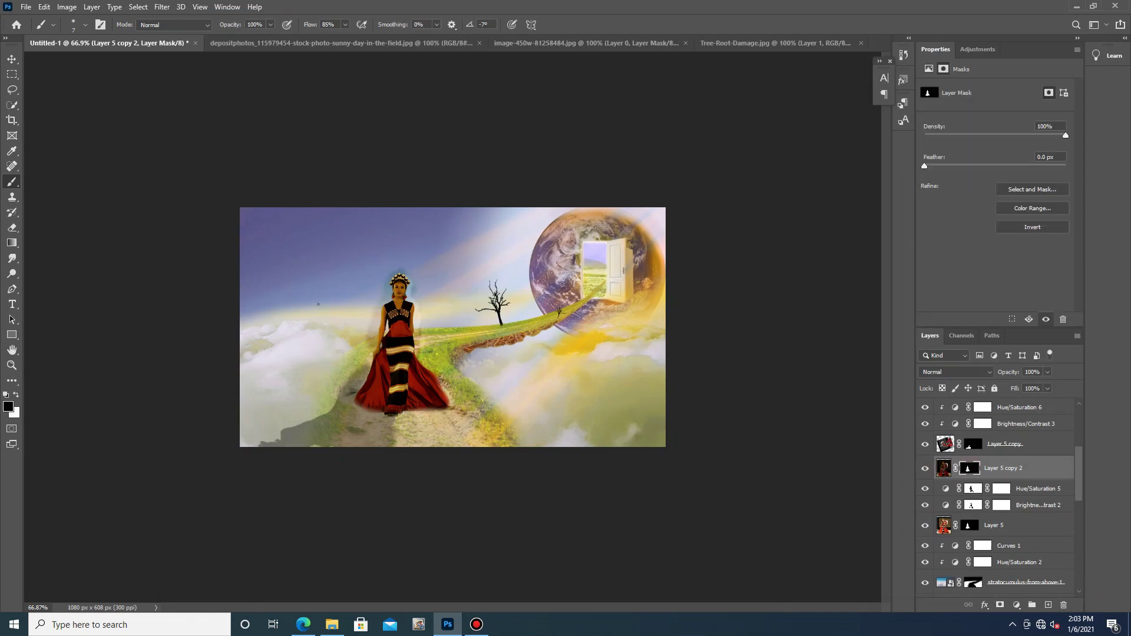
scroll(419, 307, "up", 5)
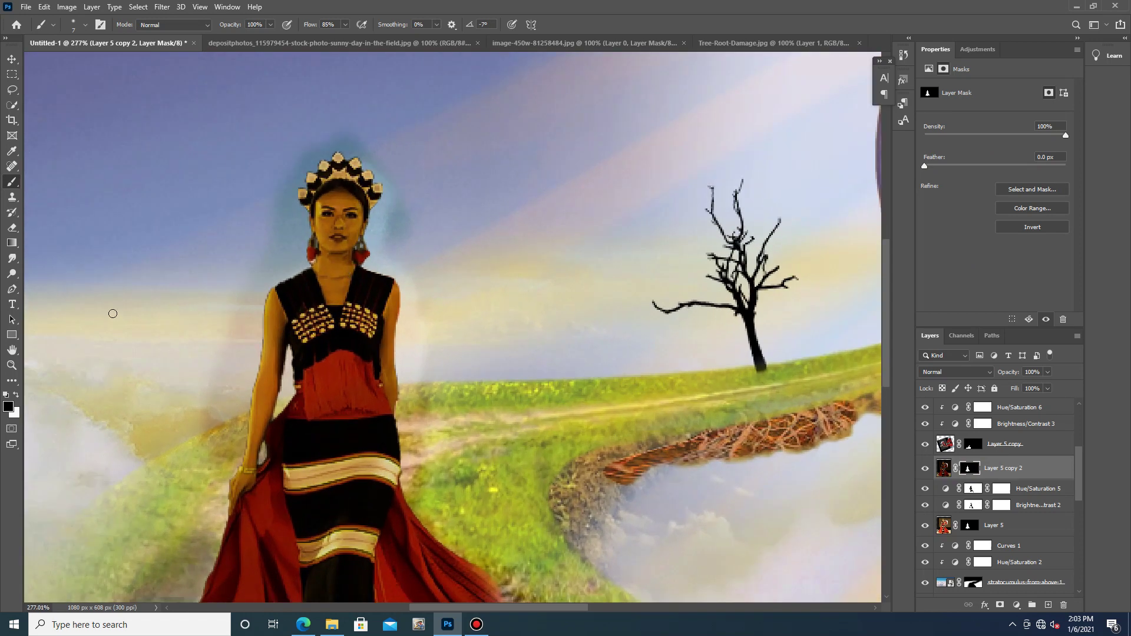
left_click(85, 24)
left_click_drag(69, 62, 78, 63)
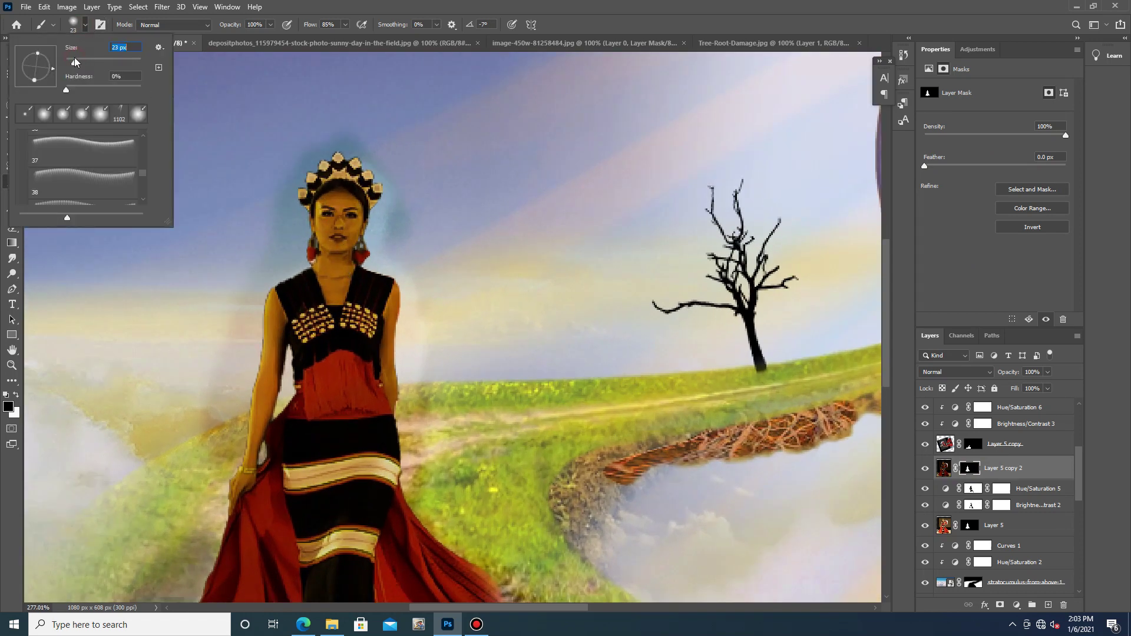
mouse_move(367, 188)
left_mouse_down()
mouse_move(372, 160)
mouse_move(349, 157)
mouse_move(366, 177)
mouse_move(332, 161)
mouse_move(366, 207)
mouse_move(326, 181)
mouse_move(354, 162)
left_mouse_up()
Set the brush opacity to 80% and paint black on the mask over the door-facing side of the woman's face and upper body.
key("8")
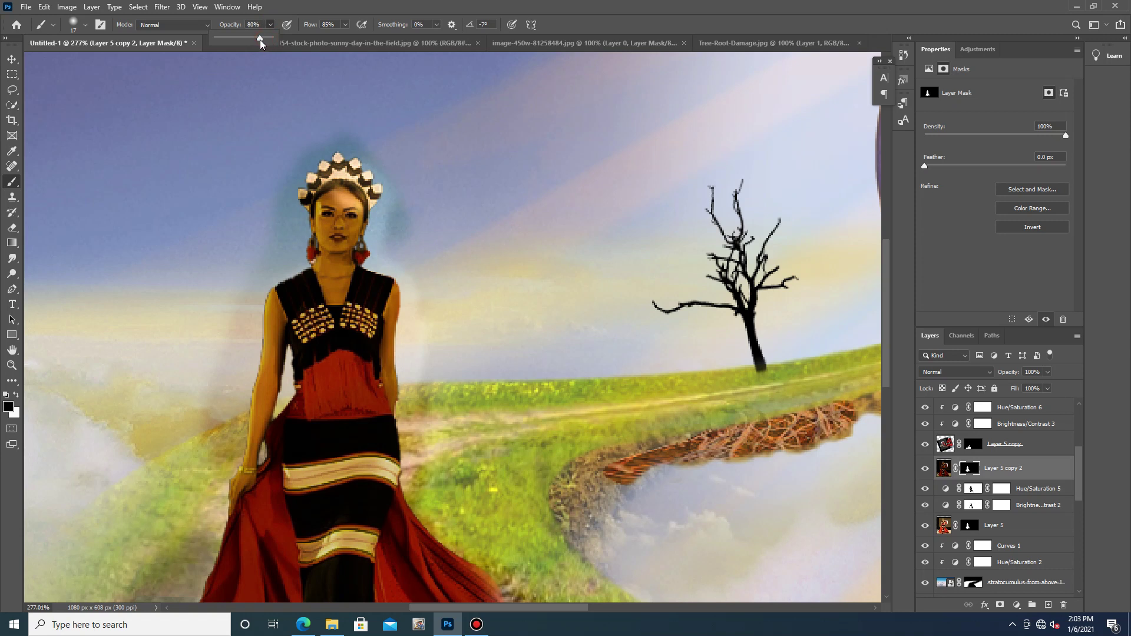
mouse_move(365, 218)
left_mouse_down()
mouse_move(363, 247)
mouse_move(369, 199)
mouse_move(353, 272)
mouse_move(355, 246)
mouse_move(349, 276)
mouse_move(297, 293)
mouse_move(288, 184)
mouse_move(361, 267)
mouse_move(394, 282)
mouse_move(363, 265)
mouse_move(403, 301)
mouse_move(411, 377)
mouse_move(408, 291)
mouse_move(402, 401)
mouse_move(415, 428)
mouse_move(404, 424)
mouse_move(380, 495)
mouse_move(354, 517)
mouse_move(398, 443)
mouse_move(352, 526)
mouse_move(381, 493)
mouse_move(402, 491)
mouse_move(454, 539)
left_mouse_up()
scroll(465, 518, "down", 3)
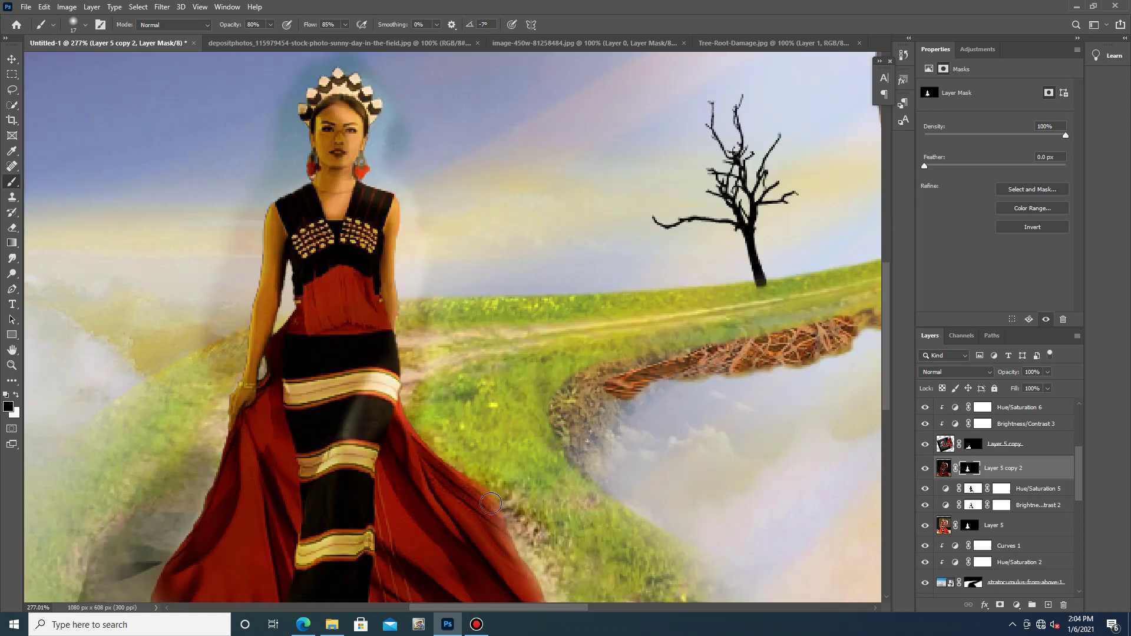
mouse_move(413, 330)
left_mouse_down()
mouse_move(415, 380)
mouse_move(500, 471)
mouse_move(420, 391)
mouse_move(480, 447)
mouse_move(407, 361)
mouse_move(404, 308)
mouse_move(400, 353)
mouse_move(390, 279)
mouse_move(282, 312)
mouse_move(379, 287)
left_mouse_up()
Brush black on the mask over the striped skirt, the red dress folds and the other arm to reveal brighter highlights.
scroll(448, 354, "down", 3)
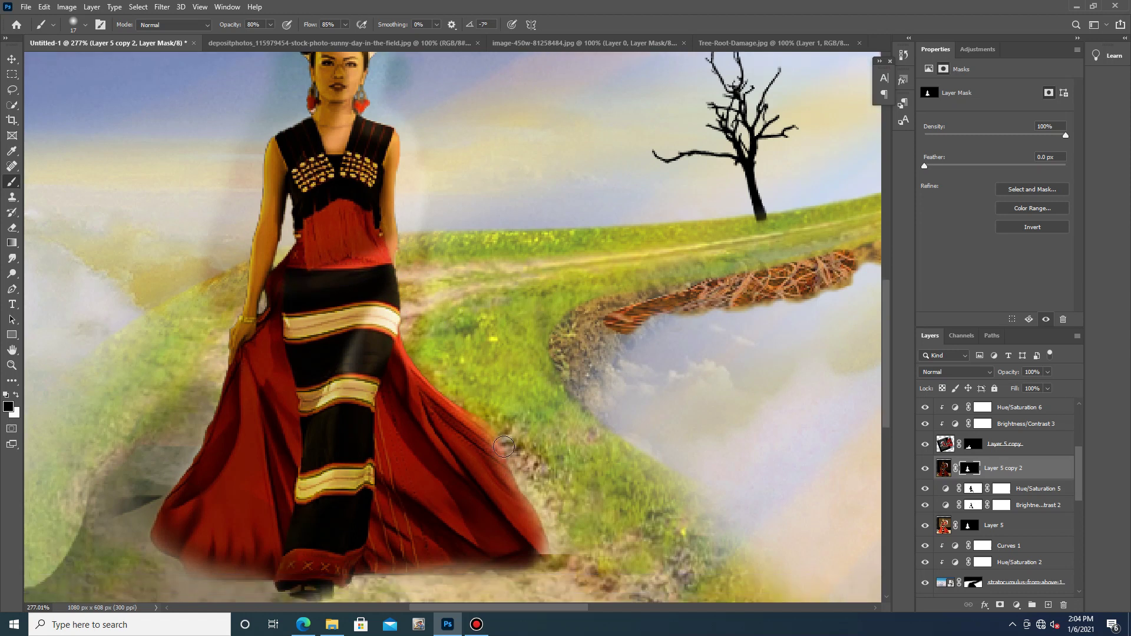
mouse_move(368, 375)
left_mouse_down()
mouse_move(363, 456)
mouse_move(369, 352)
mouse_move(334, 512)
mouse_move(350, 474)
mouse_move(325, 526)
mouse_move(341, 523)
mouse_move(364, 455)
mouse_move(367, 347)
mouse_move(323, 513)
mouse_move(268, 526)
mouse_move(339, 518)
left_mouse_up()
left_click_drag(384, 358, 446, 462)
mouse_move(419, 433)
left_mouse_down()
mouse_move(400, 393)
mouse_move(450, 478)
mouse_move(476, 509)
left_mouse_up()
left_click_drag(408, 511, 378, 455)
mouse_move(529, 451)
left_mouse_down()
mouse_move(510, 401)
mouse_move(467, 355)
mouse_move(511, 420)
mouse_move(521, 481)
left_mouse_up()
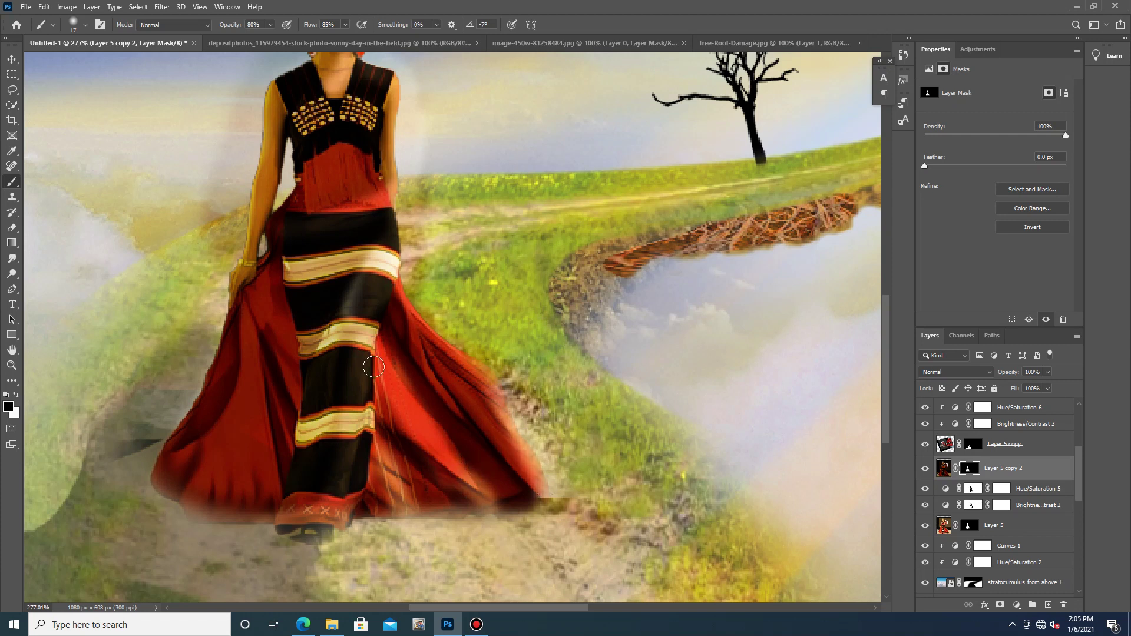
scroll(424, 274, "up", 3)
mouse_move(273, 291)
left_mouse_down()
mouse_move(253, 376)
mouse_move(210, 451)
left_mouse_up()
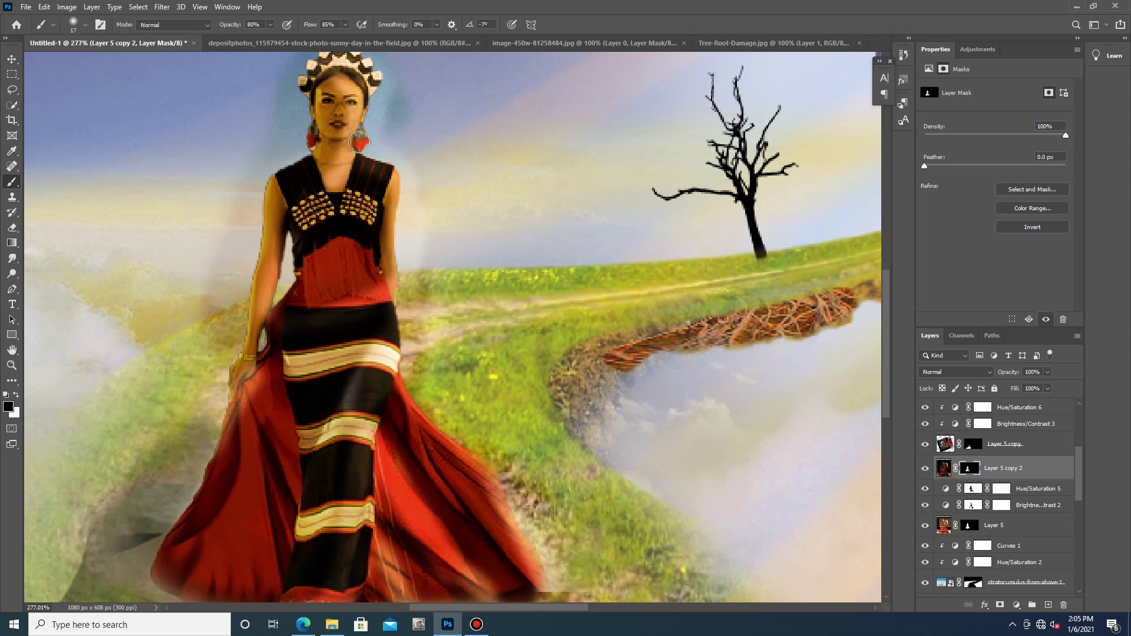
Set the brush to 10 px at 18% opacity and softly lighten the woman's face on the mask.
left_click(85, 25)
left_click_drag(72, 63, 69, 63)
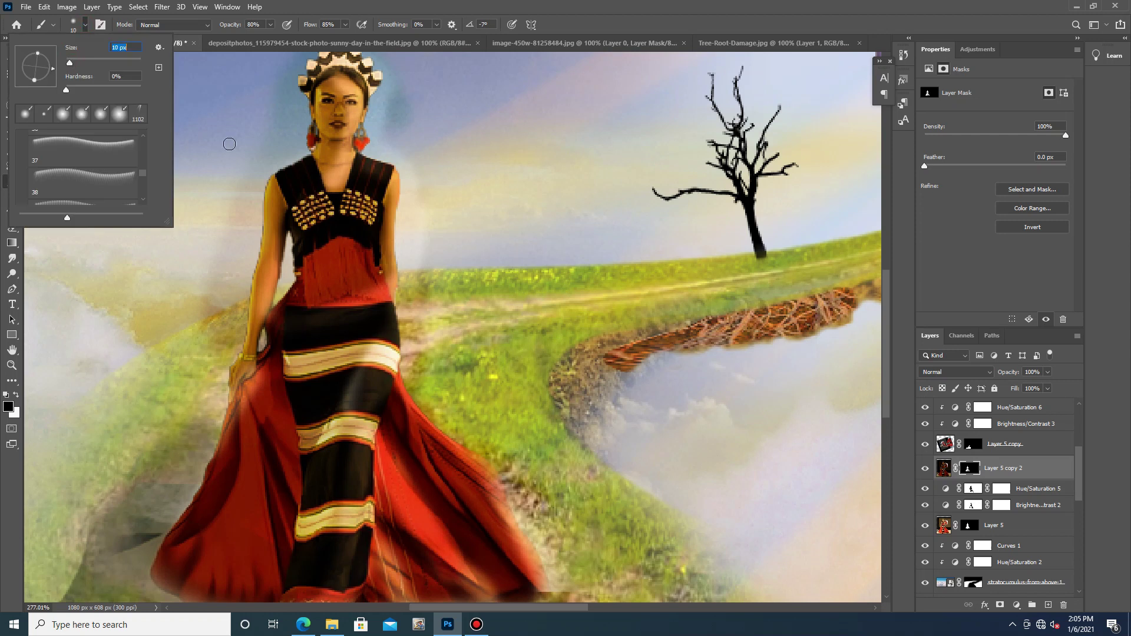
left_click(269, 26)
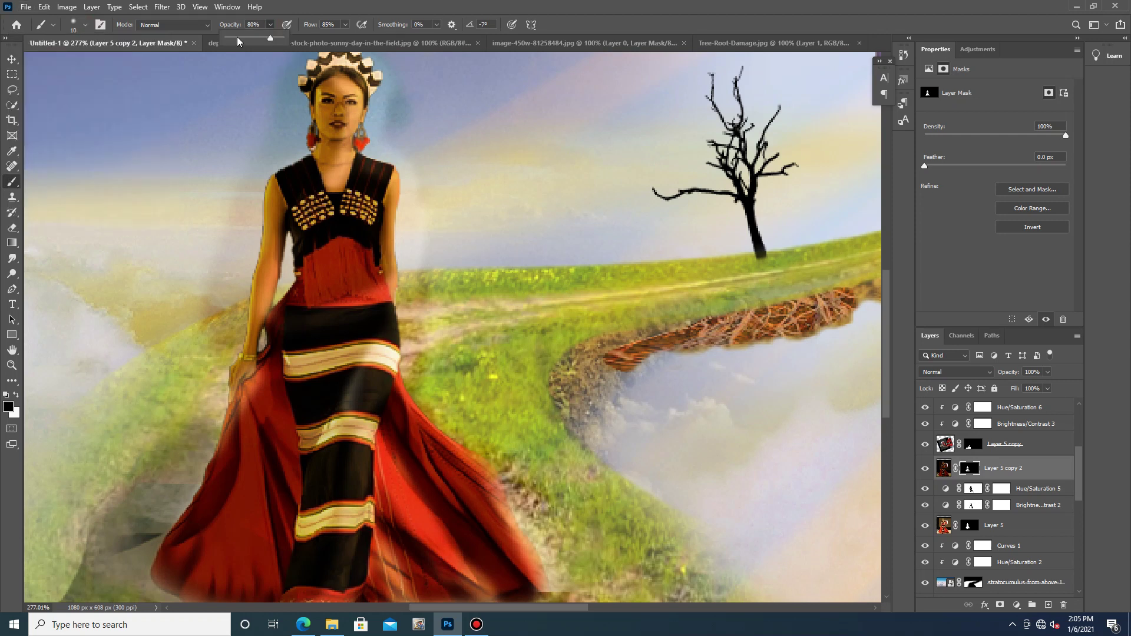
left_click(344, 137)
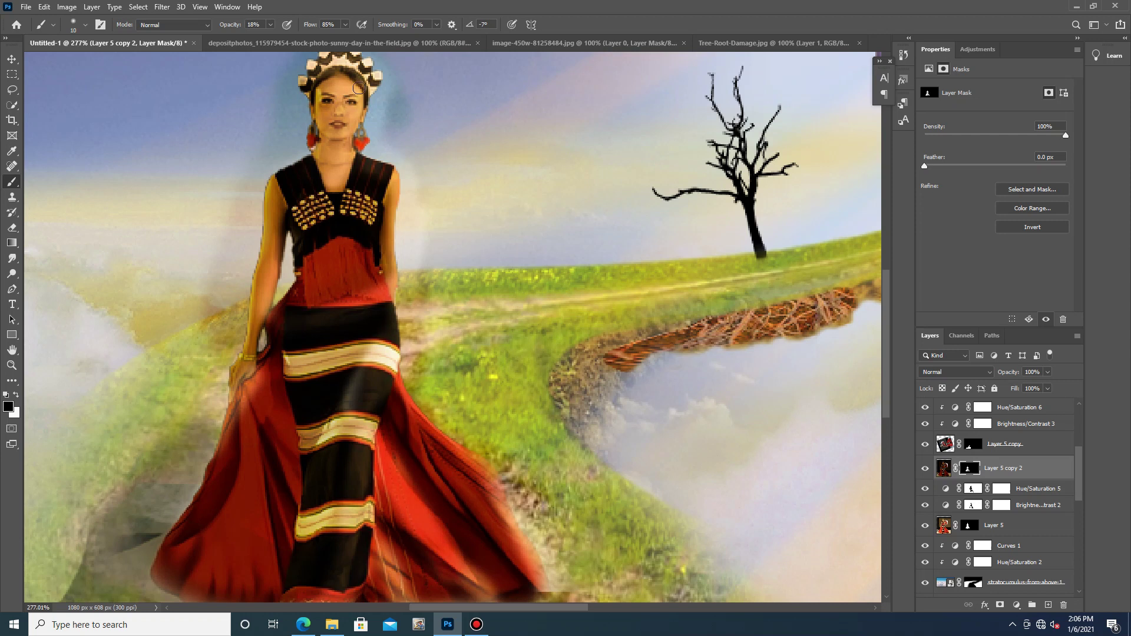
scroll(518, 294, "down", 5)
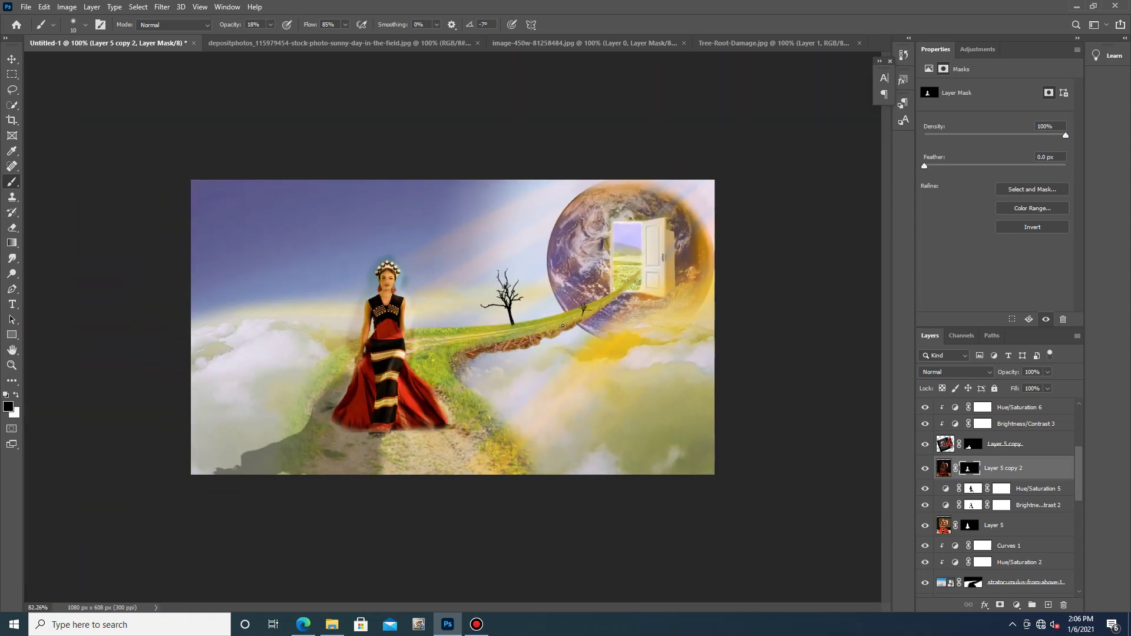
Try painting white on the Layer 5 copy 2 mask beside the woman's headdress, and undo the stroke.
scroll(587, 375, "down", 1)
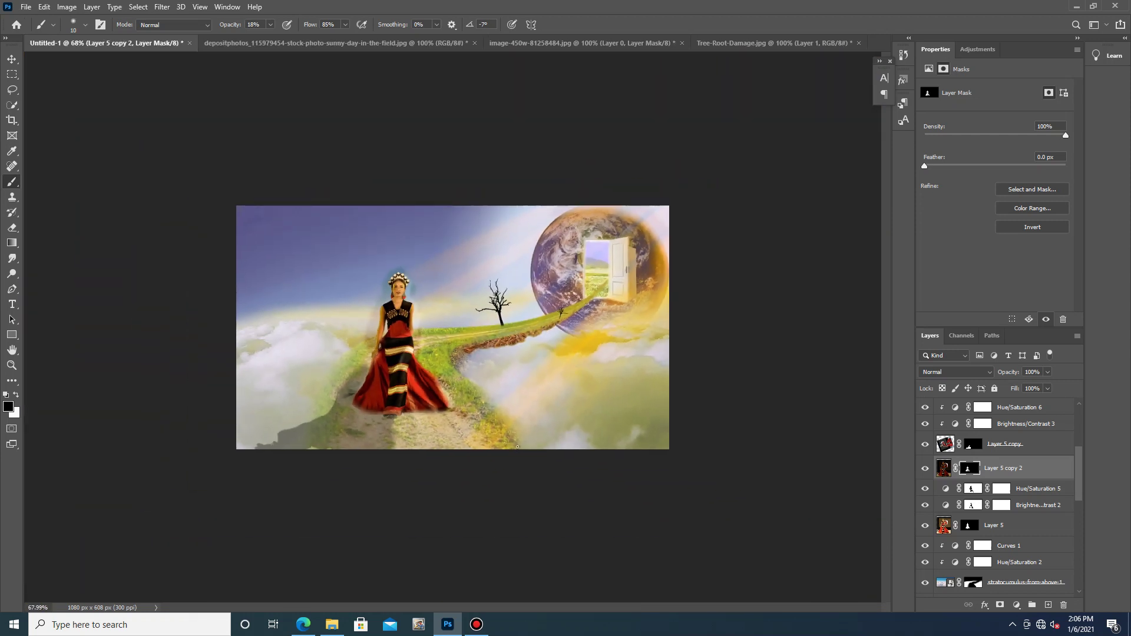
scroll(518, 447, "up", 5)
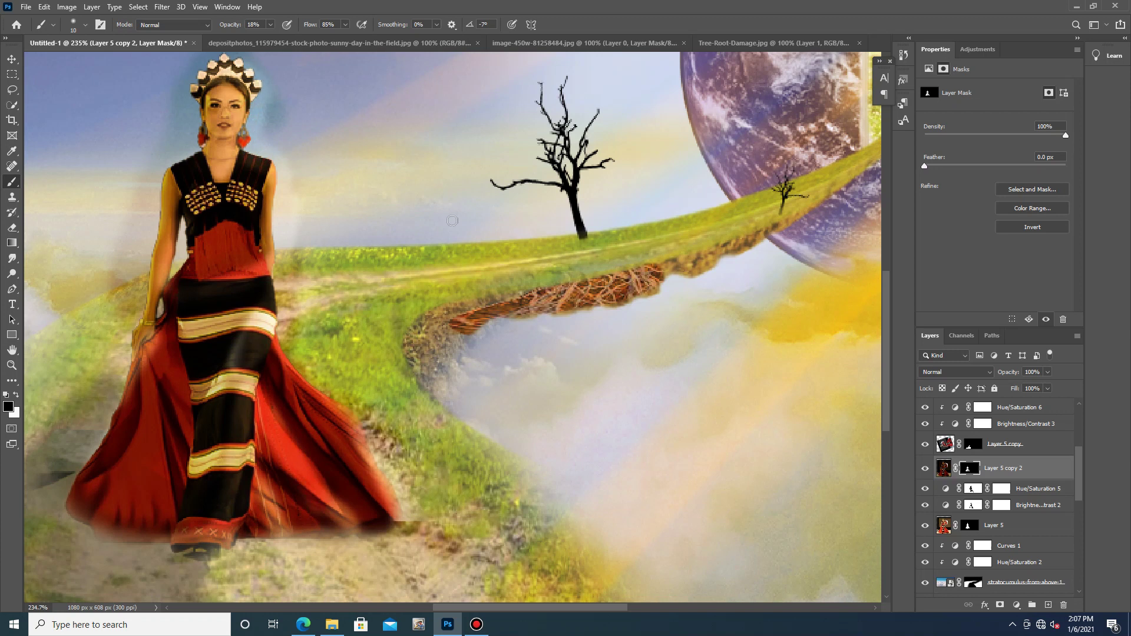
left_click(16, 396)
scroll(330, 227, "up", 2)
mouse_move(285, 184)
left_mouse_down()
mouse_move(282, 213)
mouse_move(258, 151)
left_mouse_up()
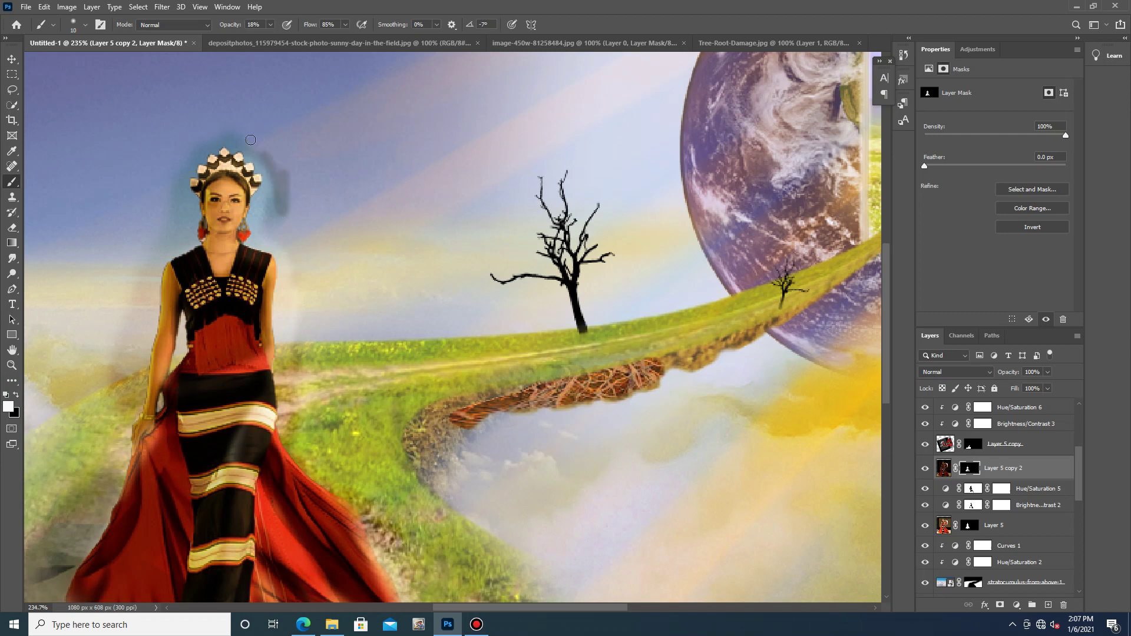
key("ctrl+z")
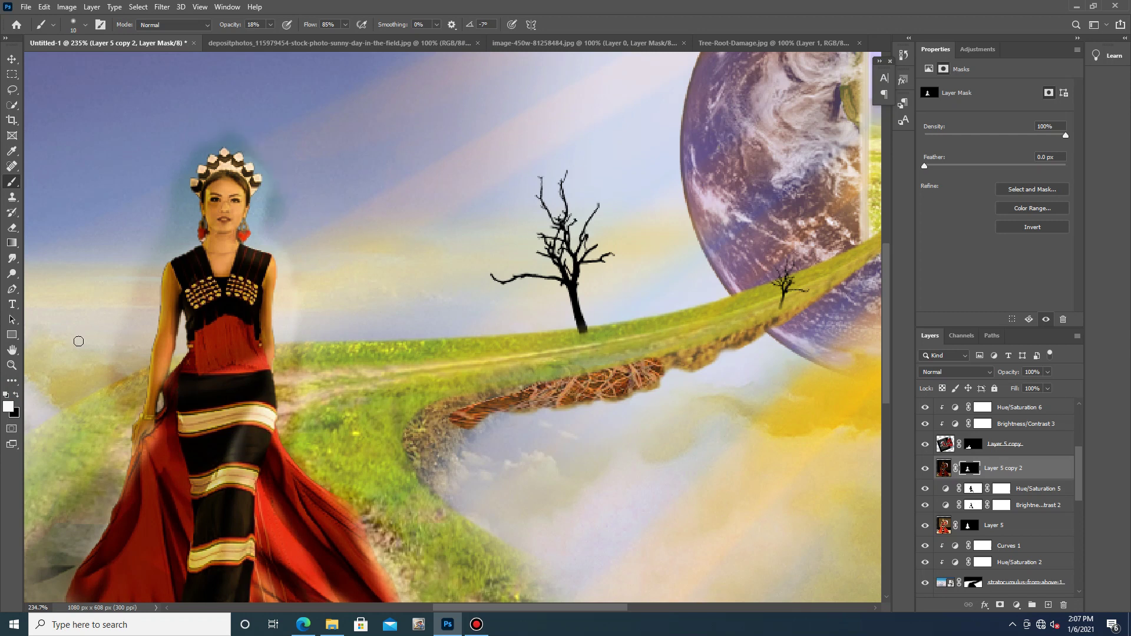
Try brushing black over the woman's head on the mask with a 139 px soft brush at 100% opacity.
left_click(16, 395)
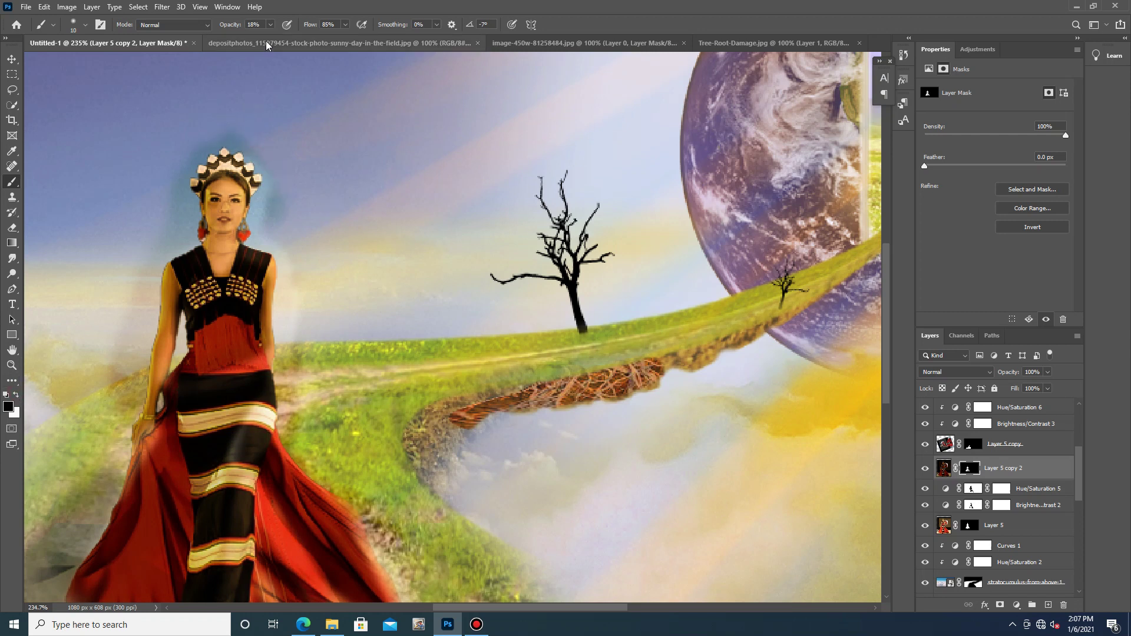
key("0")
left_click(85, 25)
left_click(112, 59)
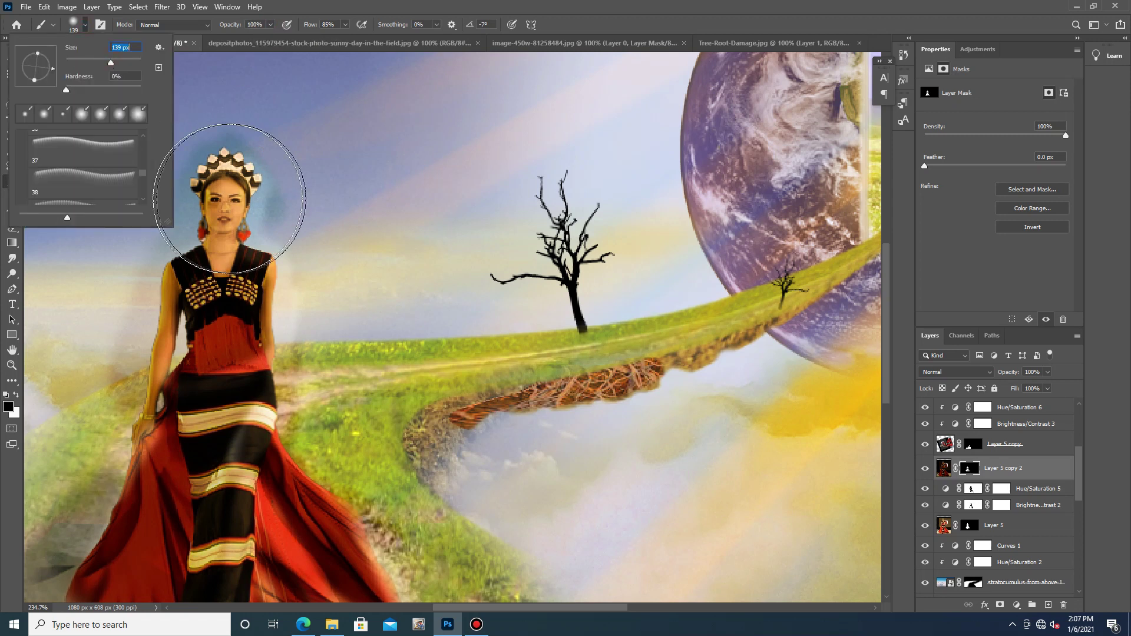
left_click(330, 156)
left_click_drag(183, 216, 262, 187)
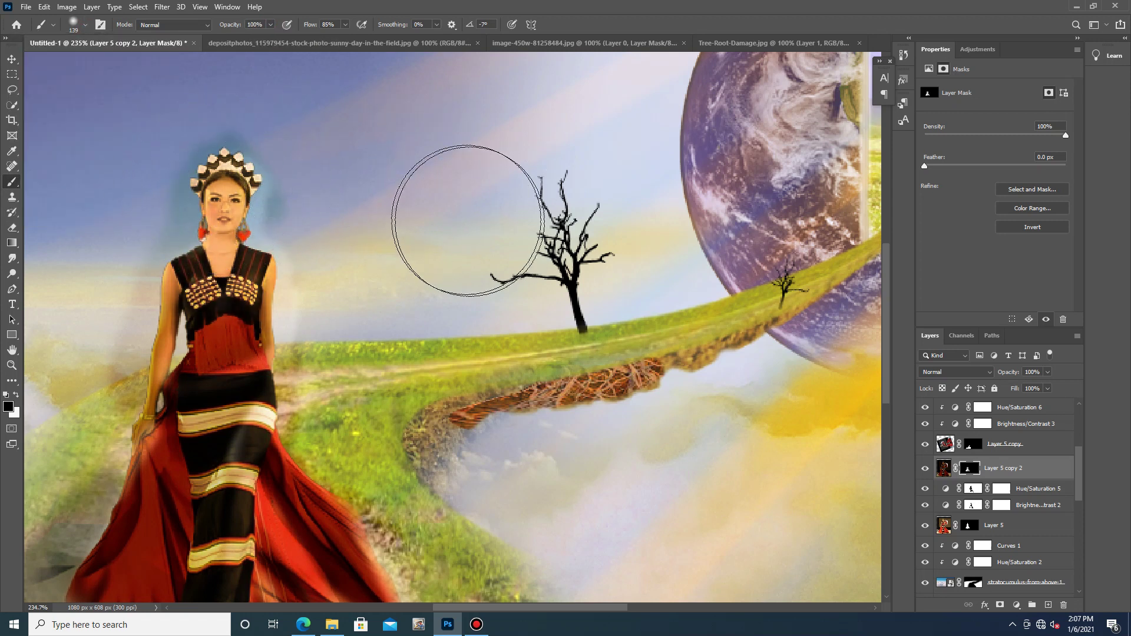
left_click(11, 60)
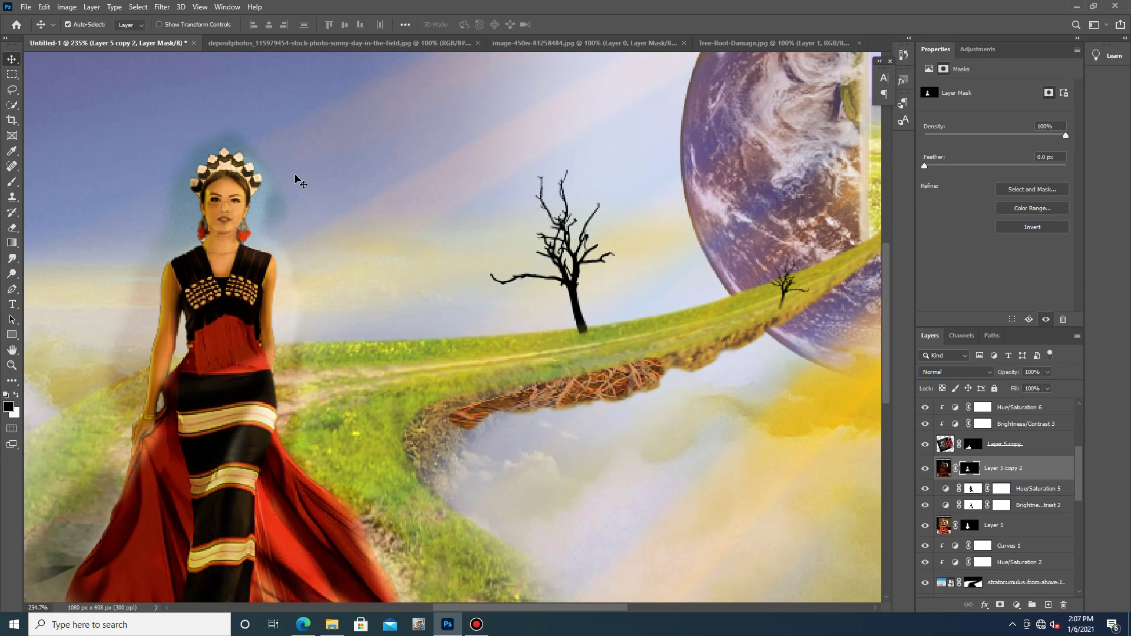
scroll(648, 364, "down", 10)
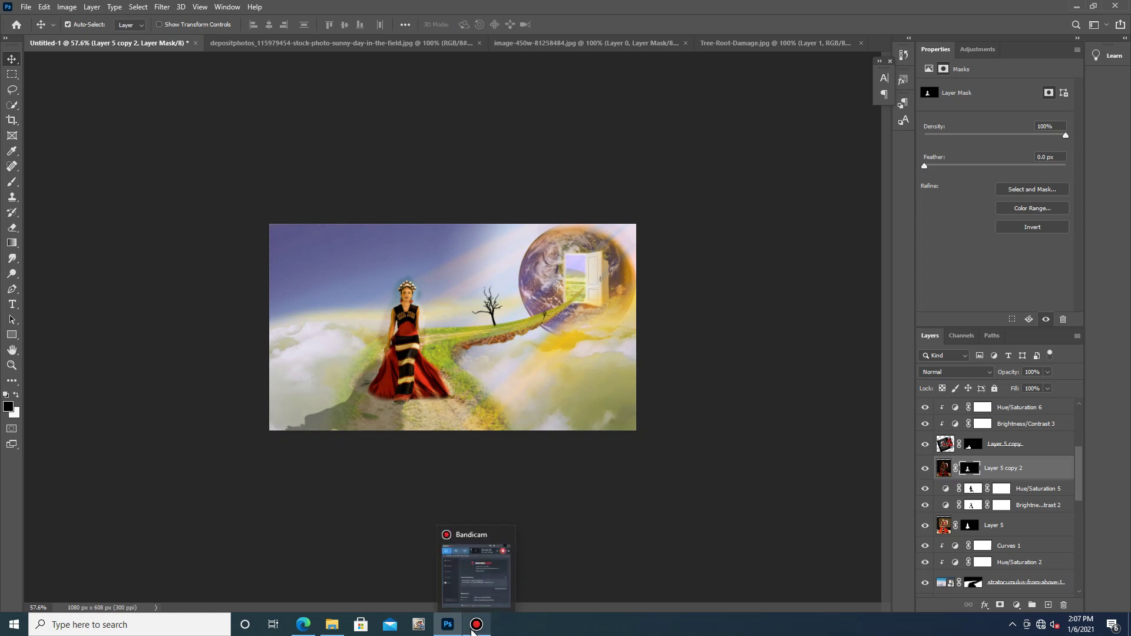
left_click(452, 625)
left_click(448, 624)
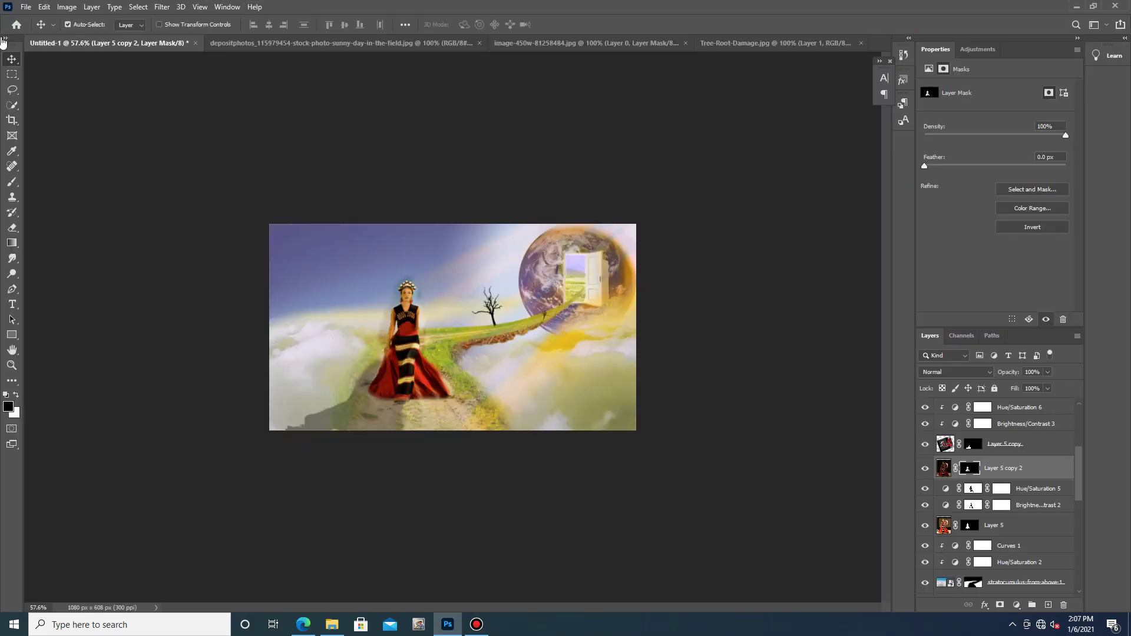
Activate the Brush tool and pick the first preset of the fog-brushes-by-PhotoshopSupply set.
left_click(12, 181)
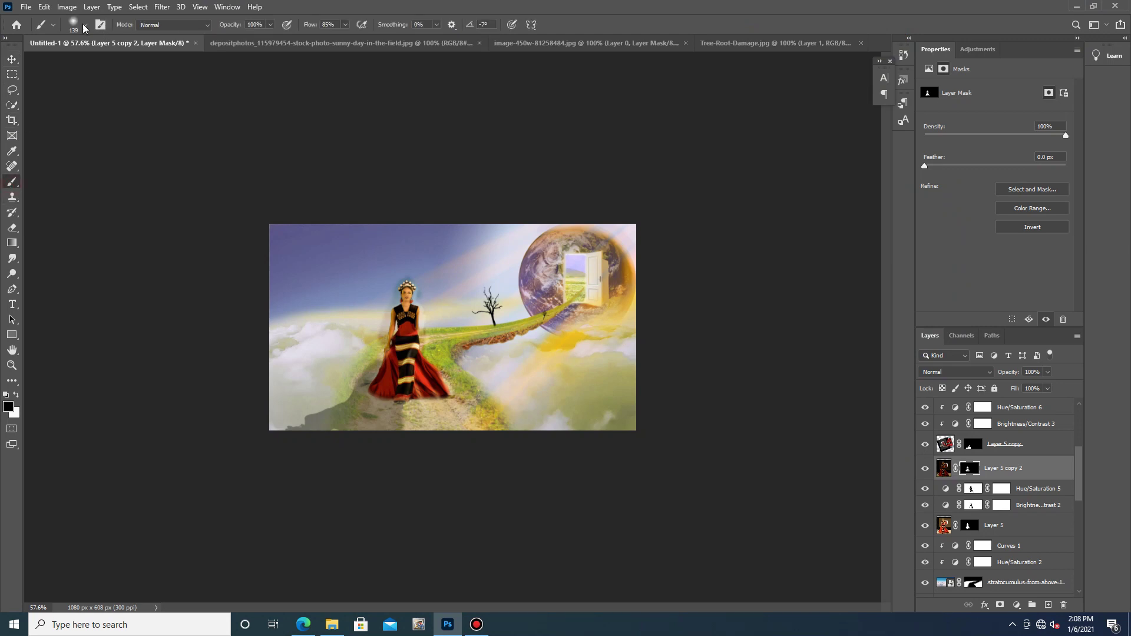
left_click(84, 26)
scroll(49, 156, "up", 15)
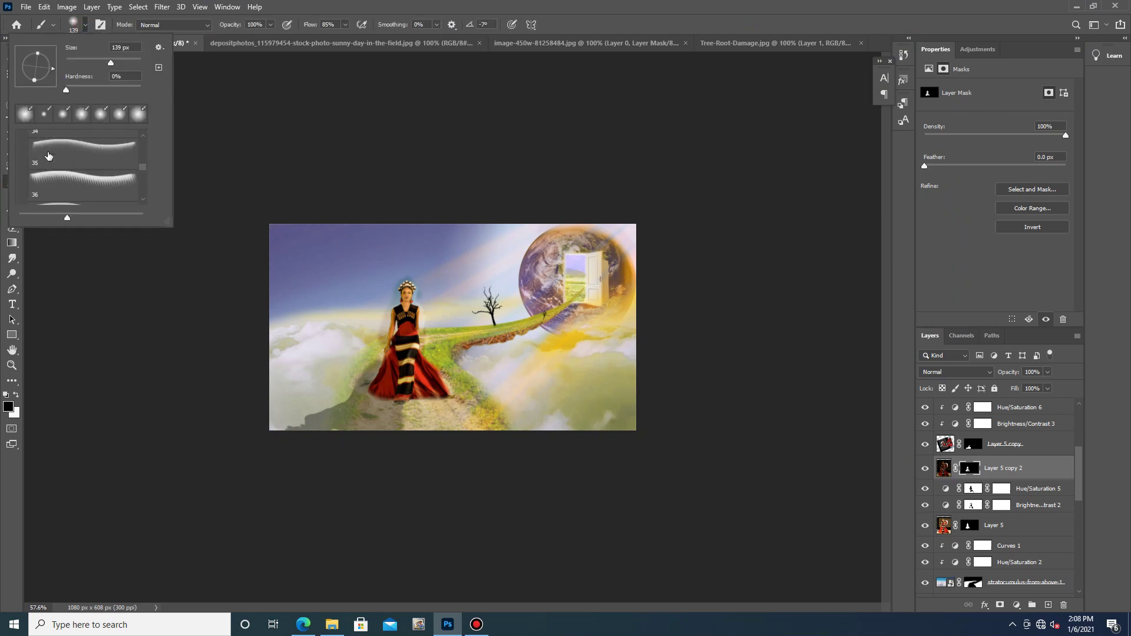
left_click(23, 154)
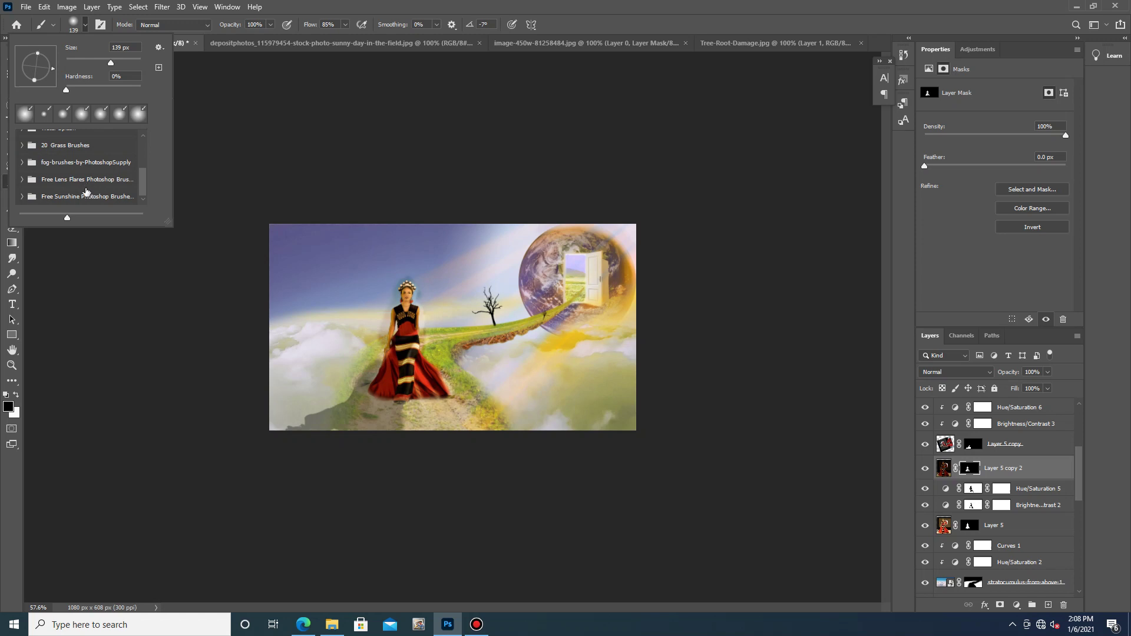
scroll(73, 184, "up", 1)
left_click(22, 182)
scroll(87, 184, "down", 2)
left_click(91, 166)
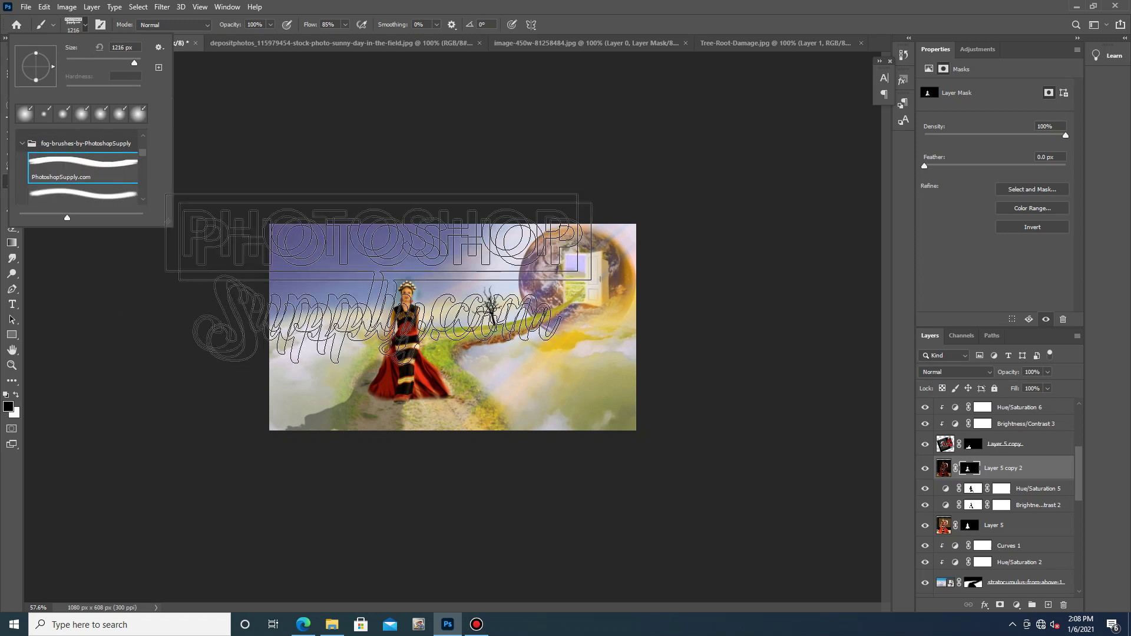
Choose a small cloud-shaped fog preset further down the set and reduce its size to 187 px.
left_click(106, 194)
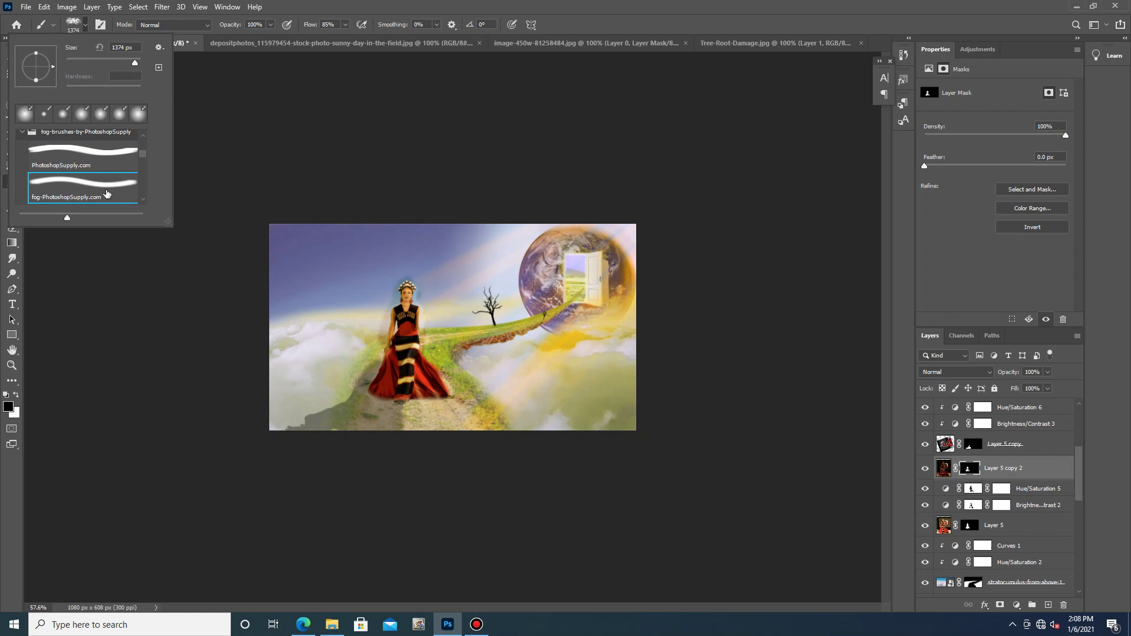
scroll(72, 166, "down", 1)
left_click(83, 189)
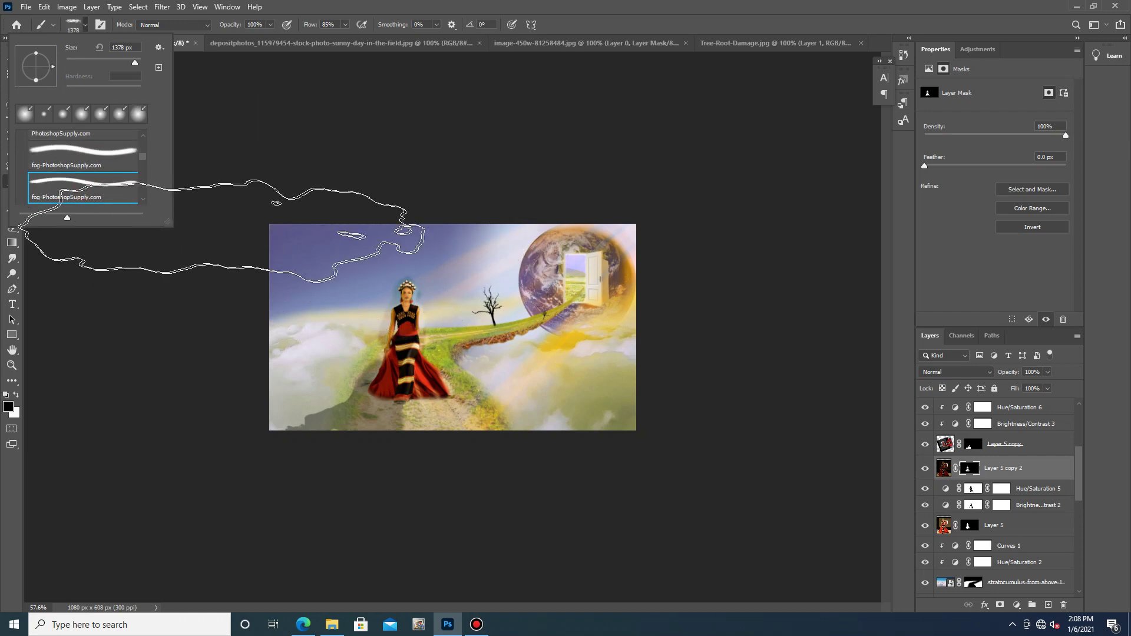
scroll(82, 178, "down", 1)
left_click(79, 192)
scroll(109, 164, "down", 1)
scroll(84, 197, "down", 1)
left_click(84, 194)
left_click_drag(135, 71, 119, 70)
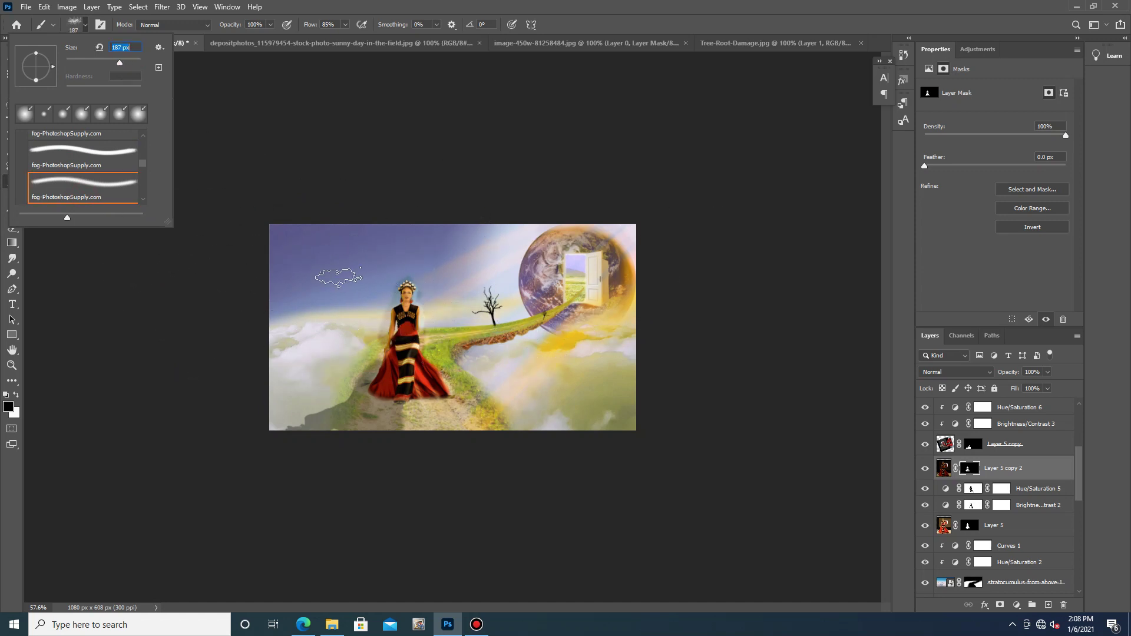
Try stamping the fog brush beside the woman's head on the mask after choosing light blue d2e4f7 as foreground, and undo the stamp.
left_click(15, 395)
left_click(8, 406)
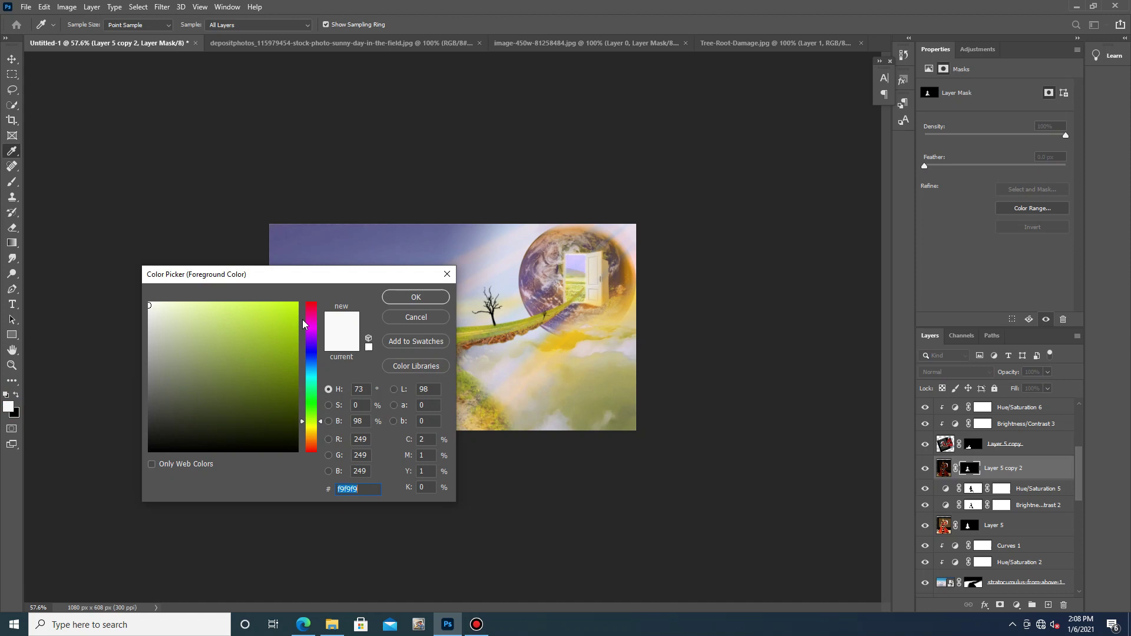
left_click_drag(314, 361, 314, 363)
left_click(171, 307)
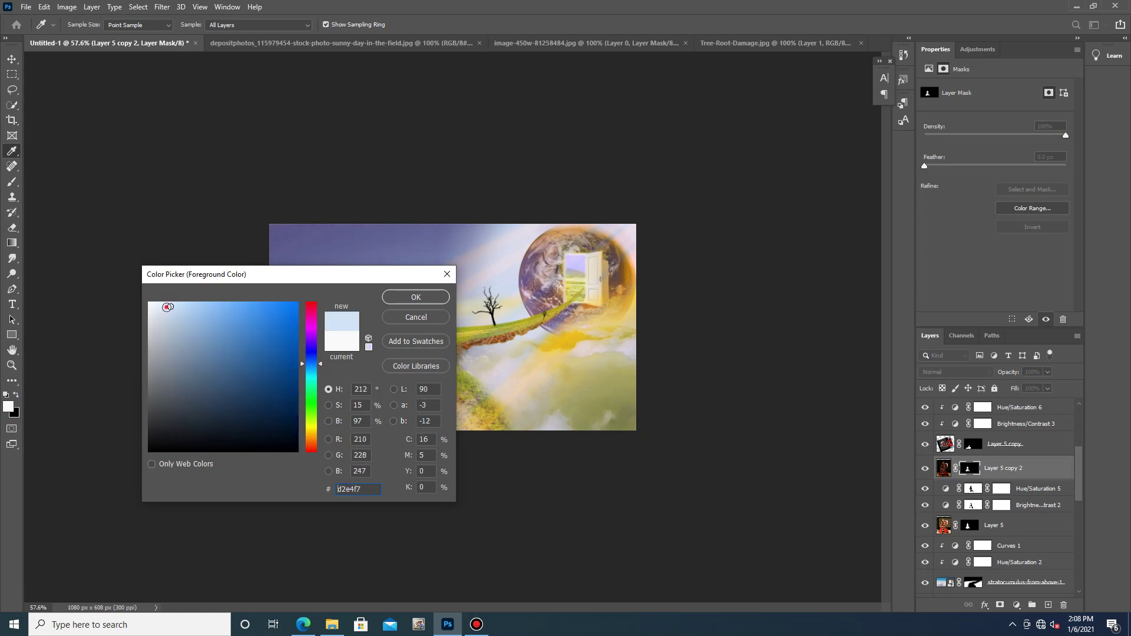
left_click(416, 296)
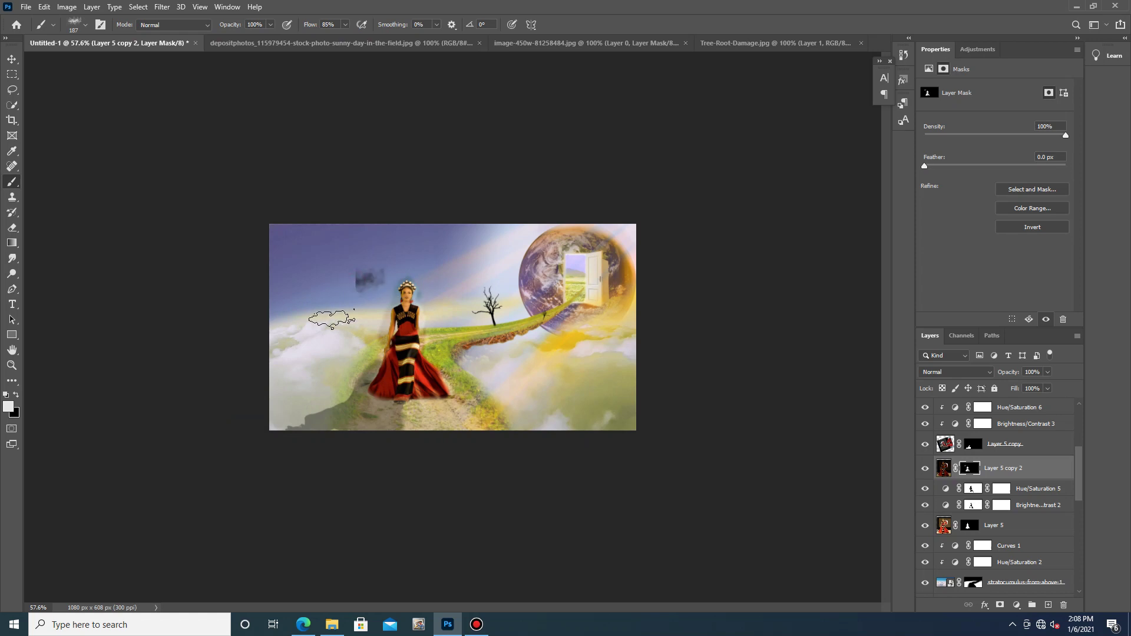
left_click(15, 395)
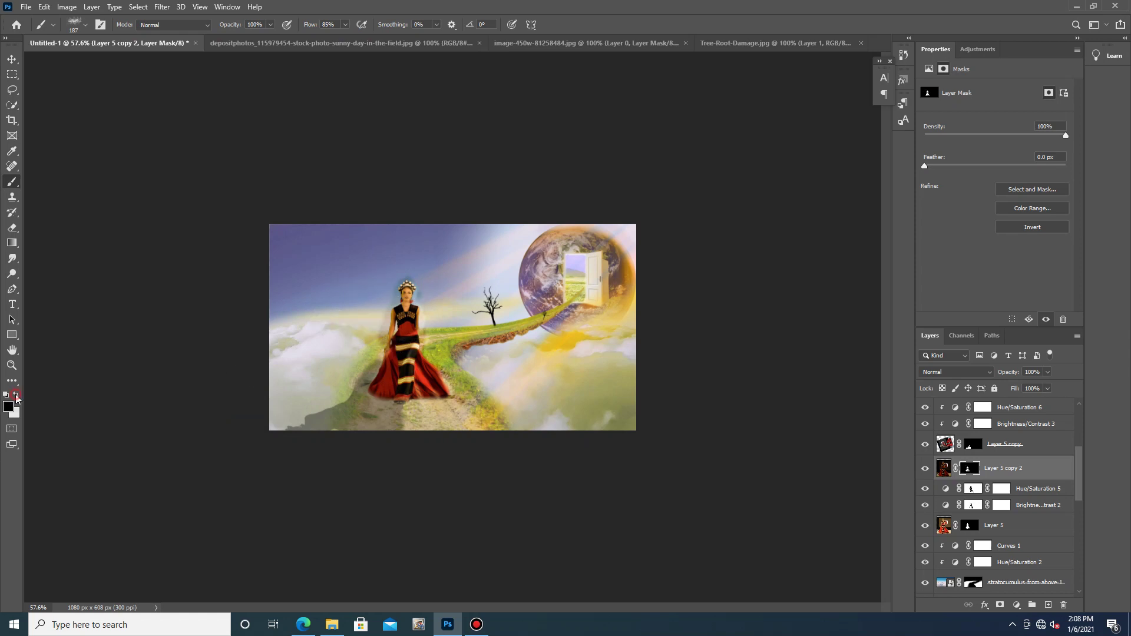
left_click(17, 397)
Create a new empty layer above the black-bare-tree-4 copy layer at the top of the layer stack.
scroll(1001, 459, "up", 5)
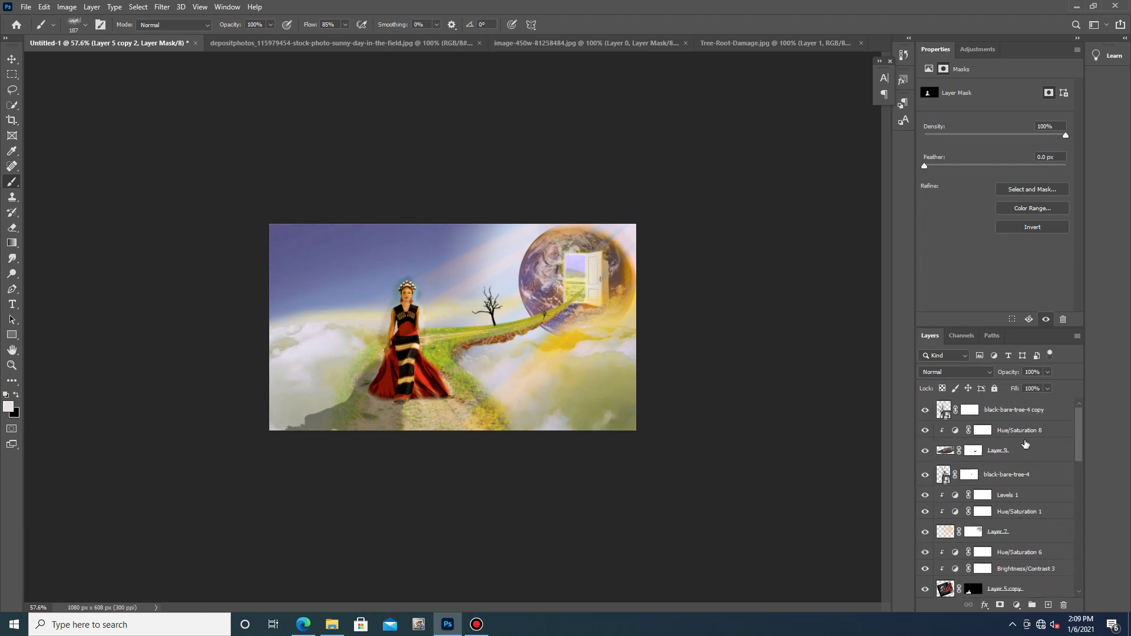
left_click(1002, 411)
left_click(1048, 605)
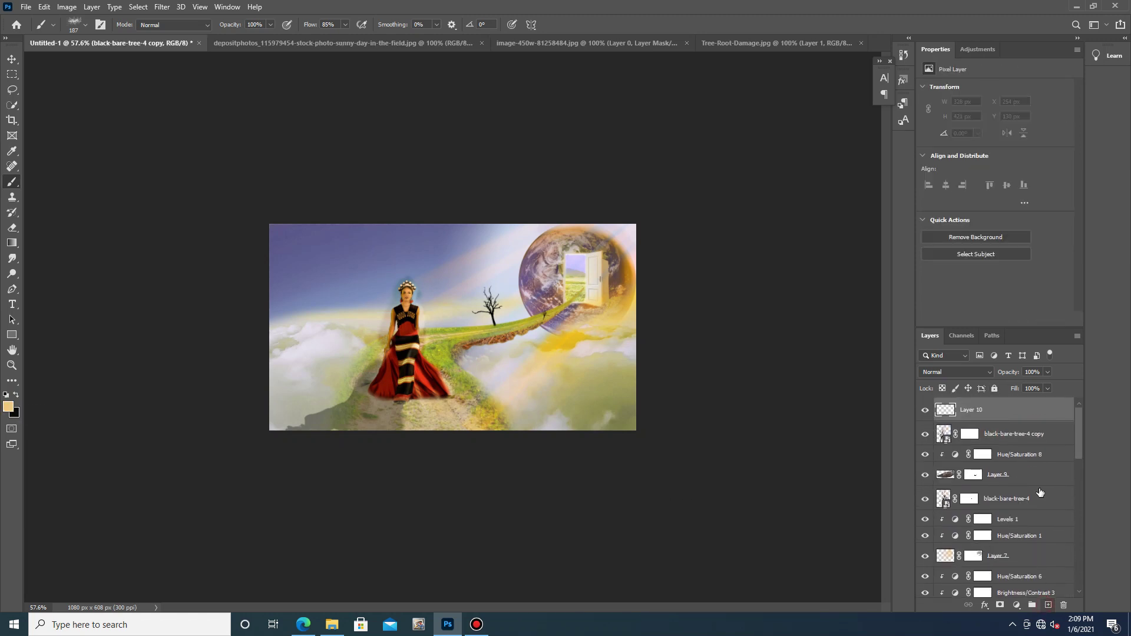
Change the foreground colour to a pale cream tint and return to the Brush tool.
left_click(8, 406)
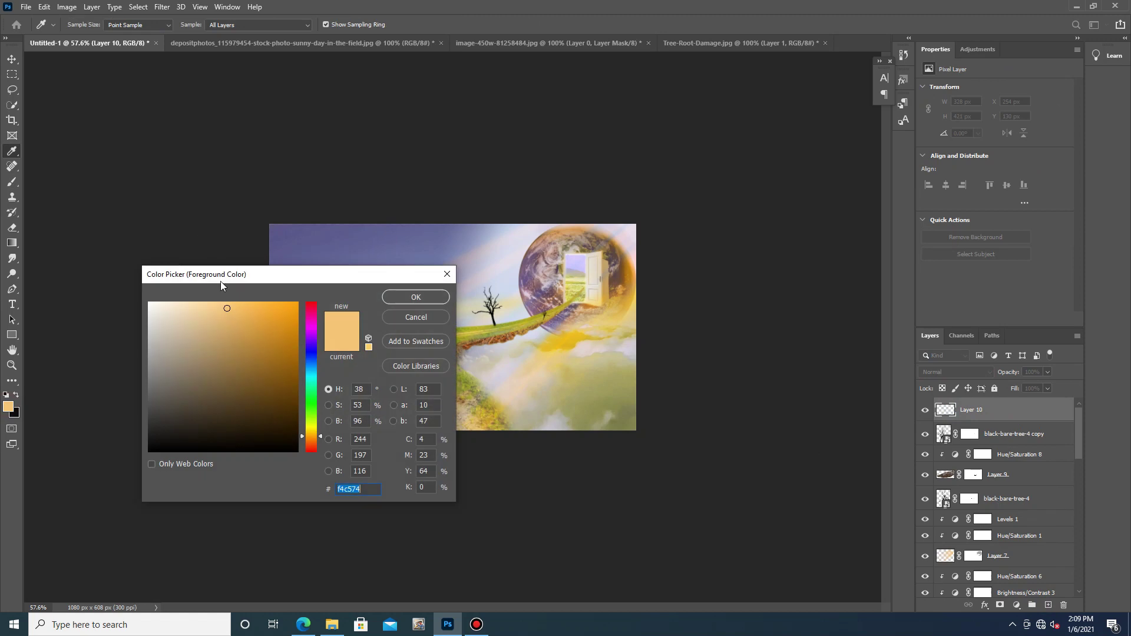
left_click_drag(173, 318, 176, 307)
left_click(415, 298)
key("b")
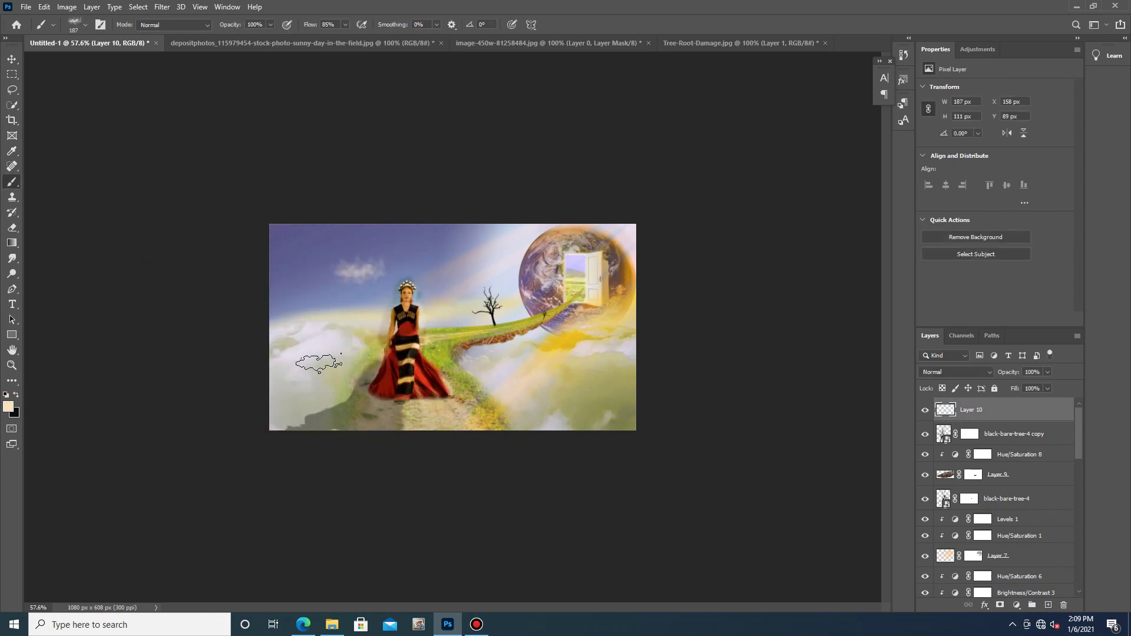
Stamp cream clouds with the fog brush across the sky around the woman and beside the larger bare tree on Layer 10.
left_click(356, 271)
left_click(295, 297)
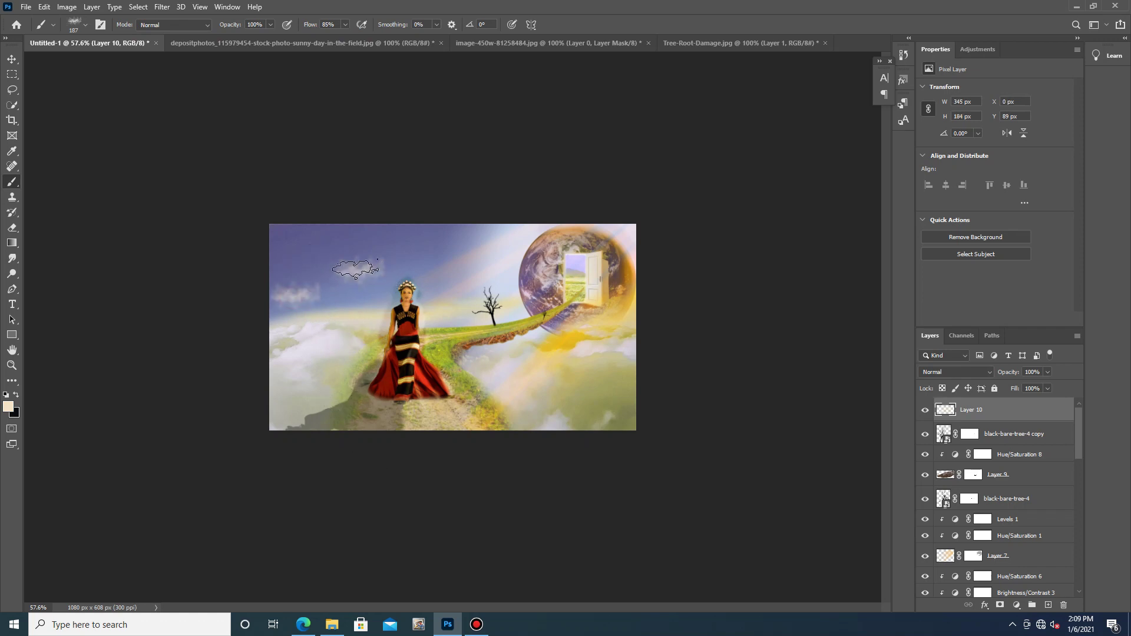
left_click(357, 268)
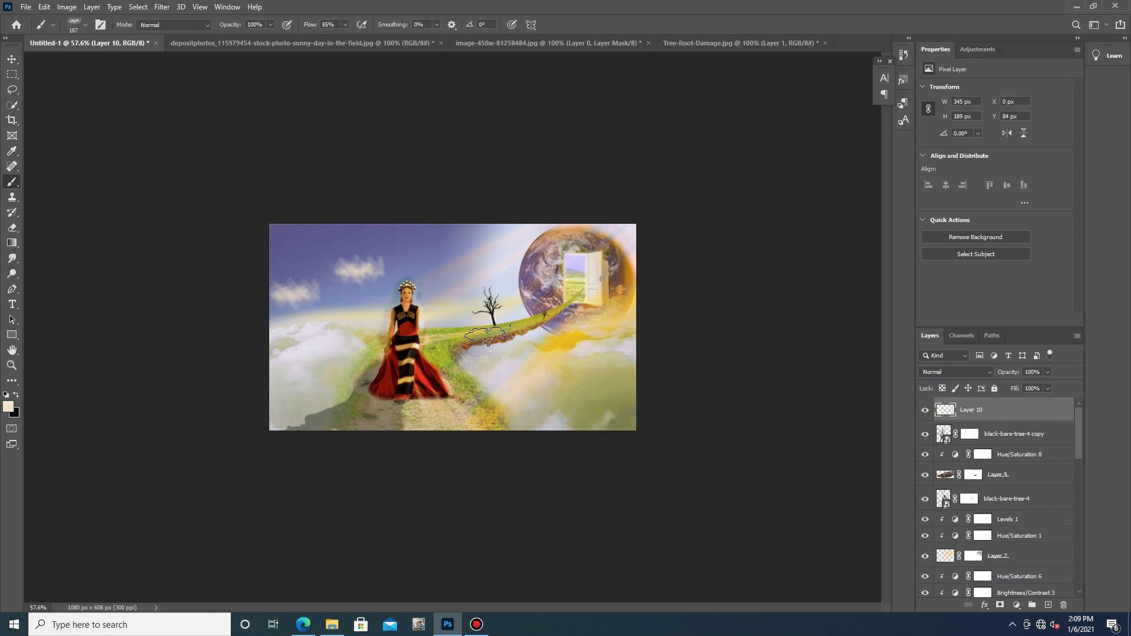
left_click(487, 336)
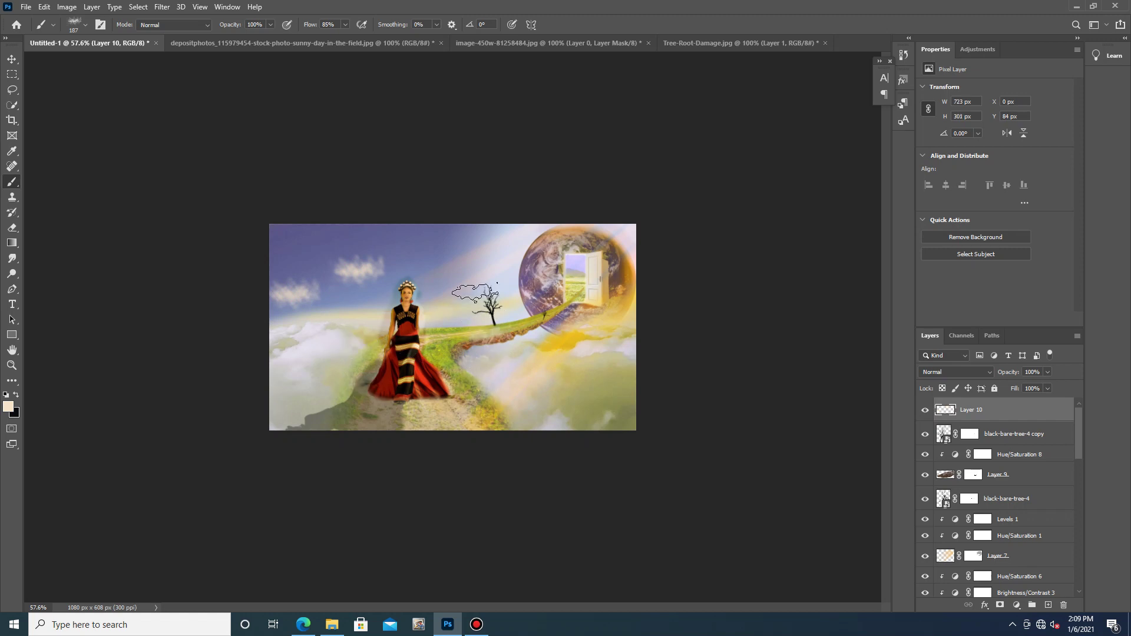
left_click(462, 302)
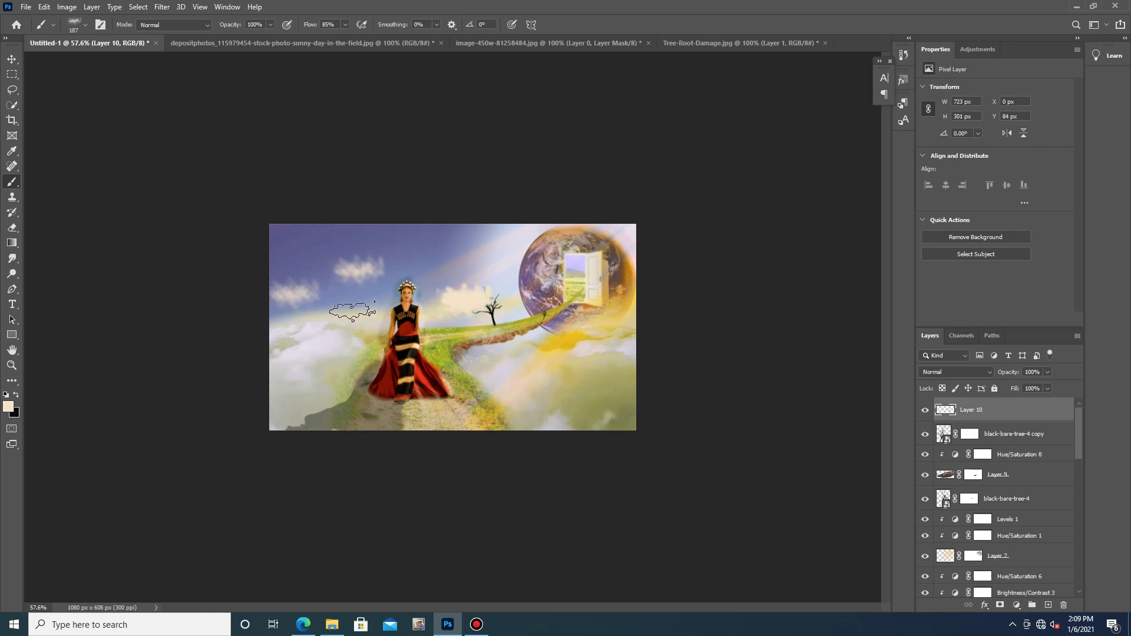
left_click(291, 292)
left_click(356, 269)
left_click(448, 245)
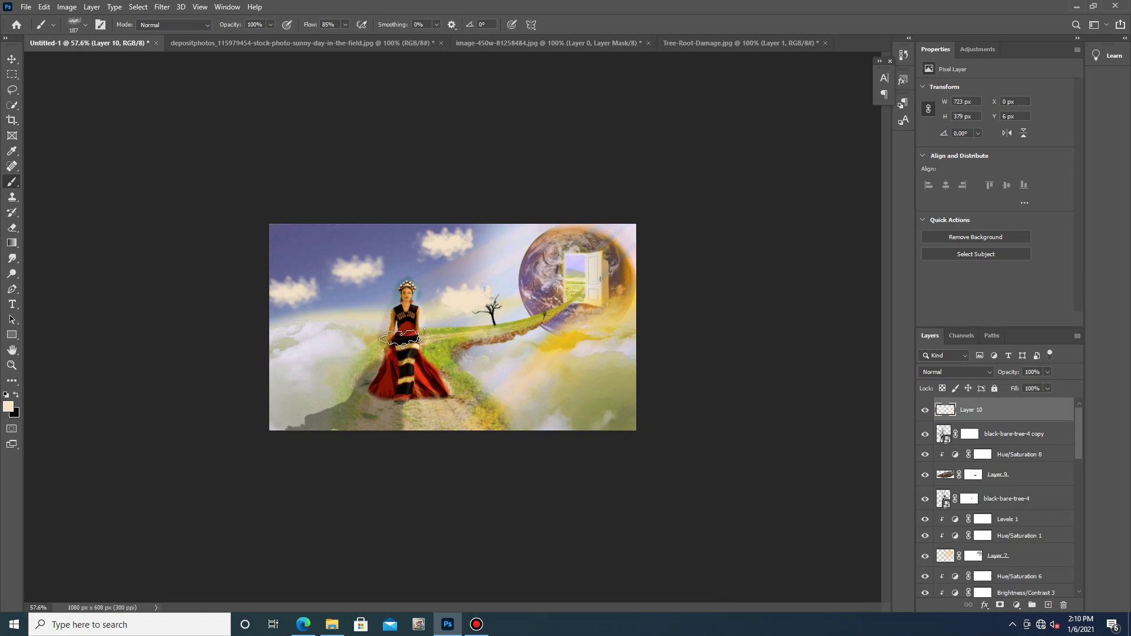
Try a Vibrance adjustment layer above the clouds, shifting its vibrance and saturation, and delete the layer.
scroll(358, 365, "up", 3)
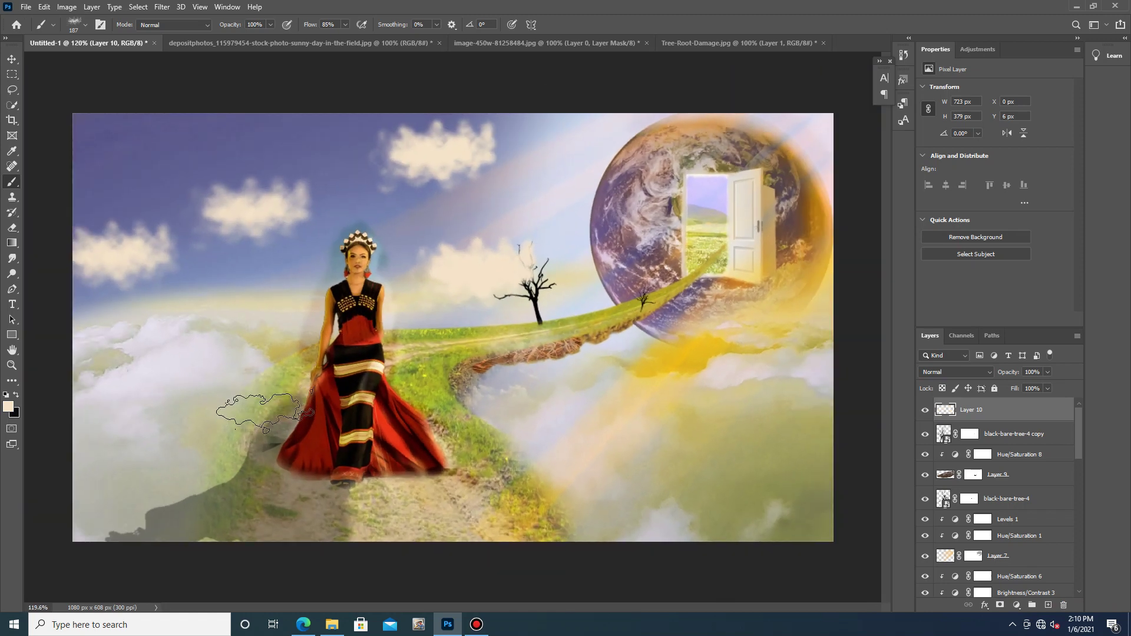
left_click(1016, 605)
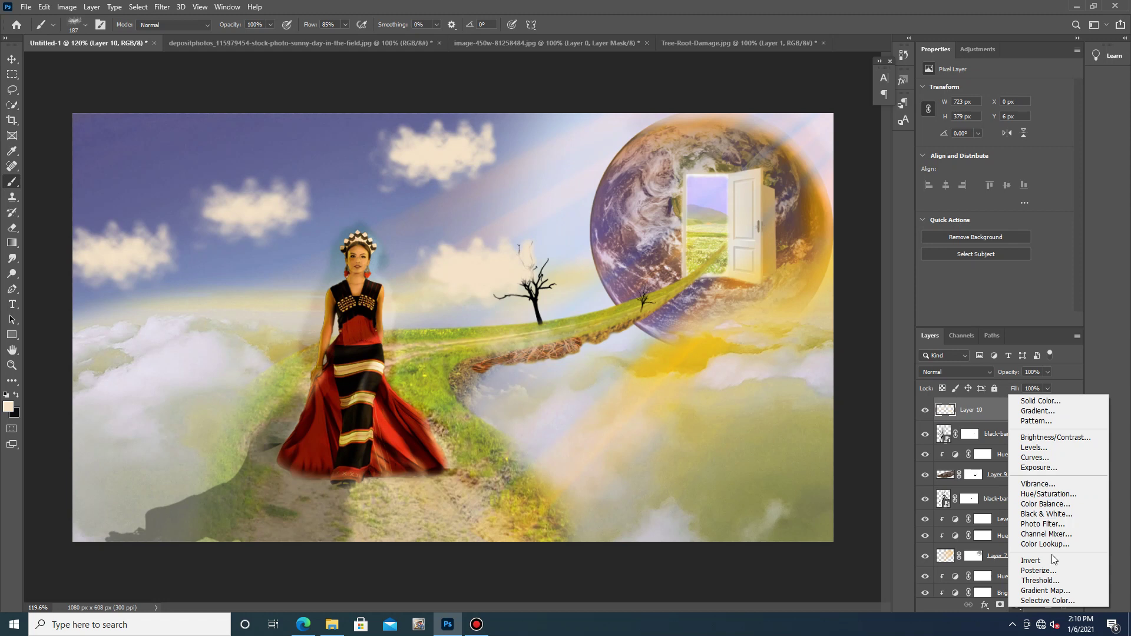
left_click(1038, 483)
left_click(983, 410)
mouse_move(1006, 98)
left_mouse_down()
mouse_move(1123, 92)
mouse_move(921, 93)
mouse_move(989, 96)
left_mouse_up()
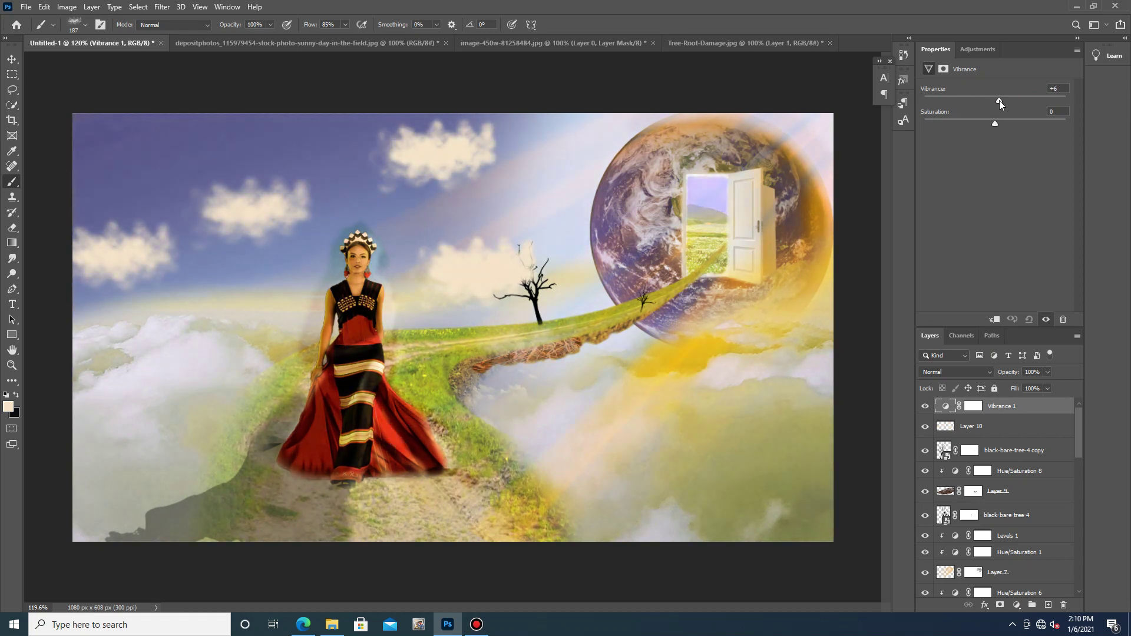
mouse_move(1018, 129)
left_mouse_down()
mouse_move(984, 126)
mouse_move(1004, 126)
left_mouse_up()
left_click_drag(1001, 408, 1063, 605)
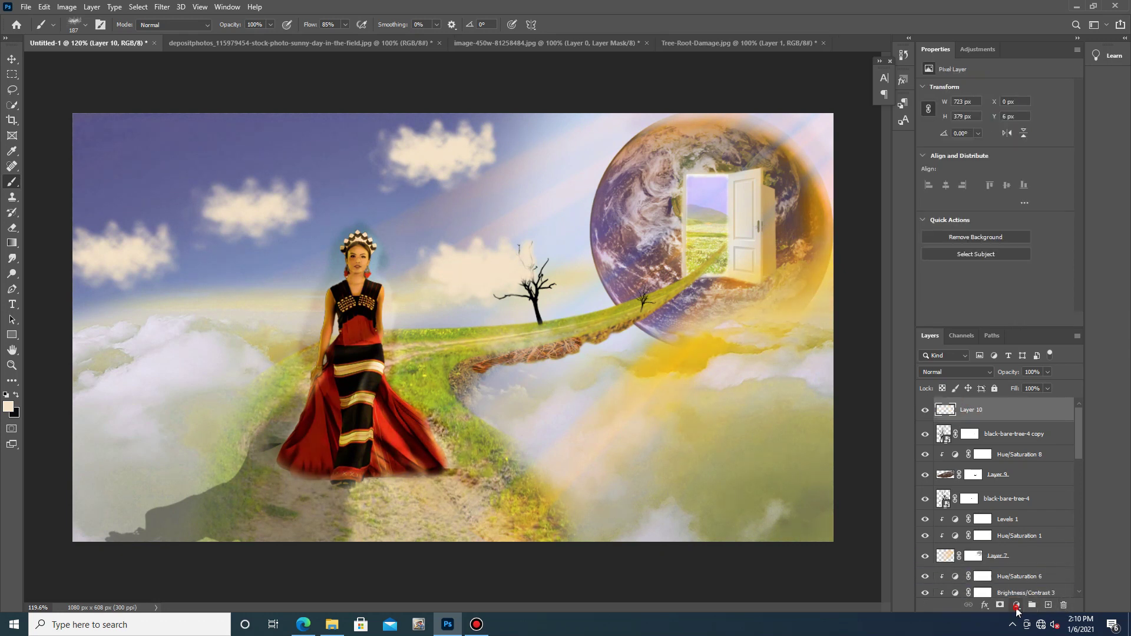
Try a Color Lookup adjustment layer above Layer 10 with the FP-Blue LEAF Orange+Blue.CUBE 3D LUT, and delete the adjustment layer.
left_click(1016, 605)
left_click(1037, 538)
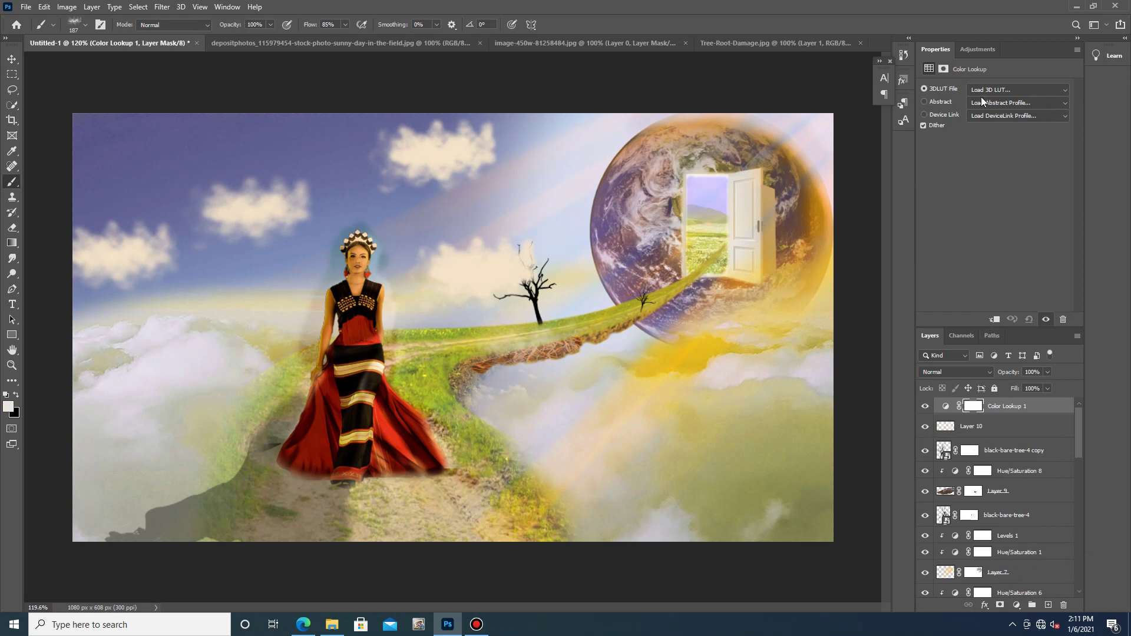
left_click(996, 90)
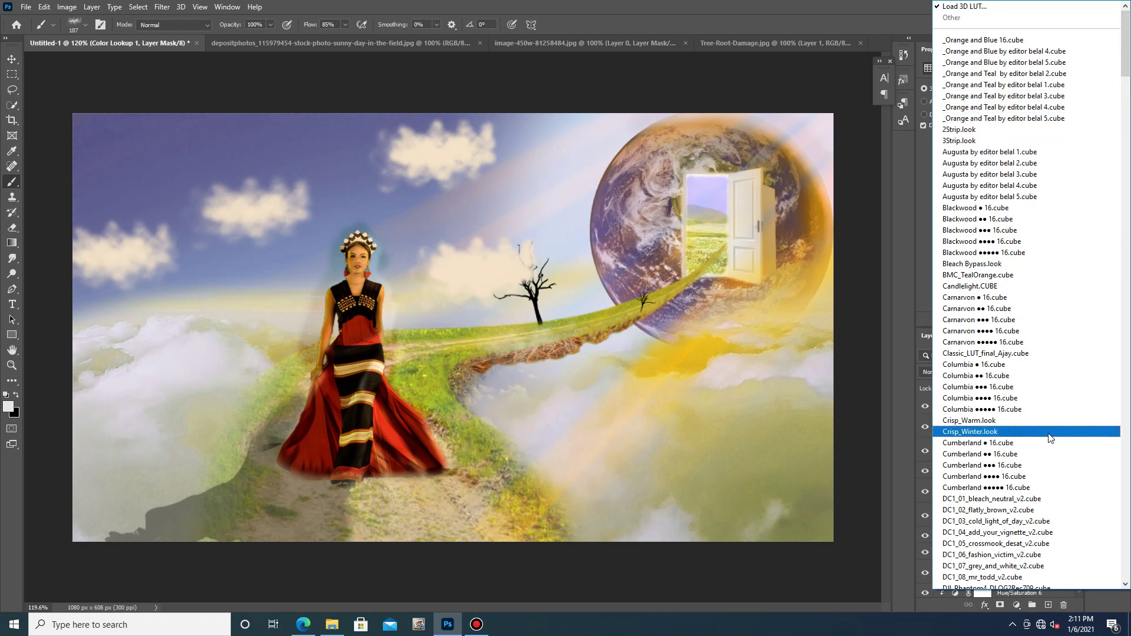
scroll(1051, 439, "down", 8)
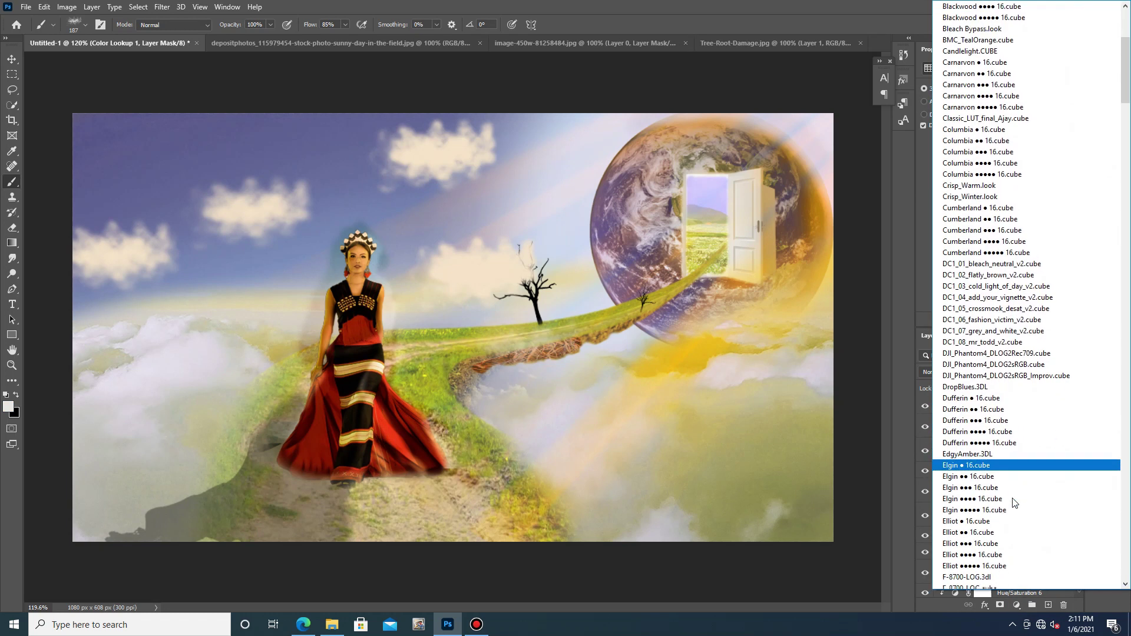
scroll(1013, 501, "down", 8)
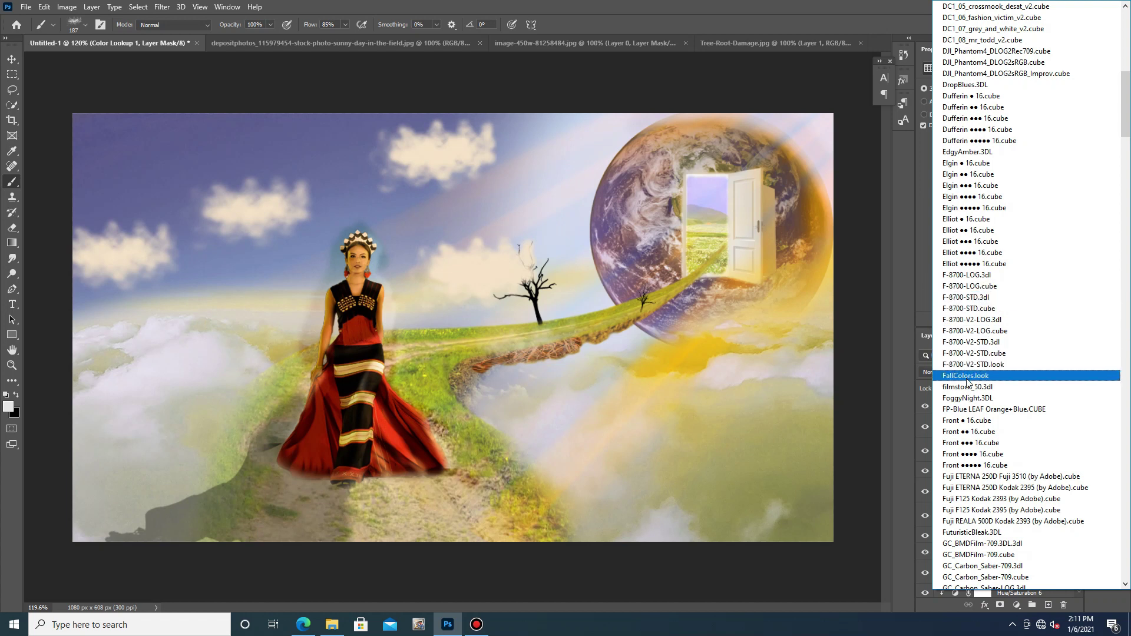
left_click(979, 409)
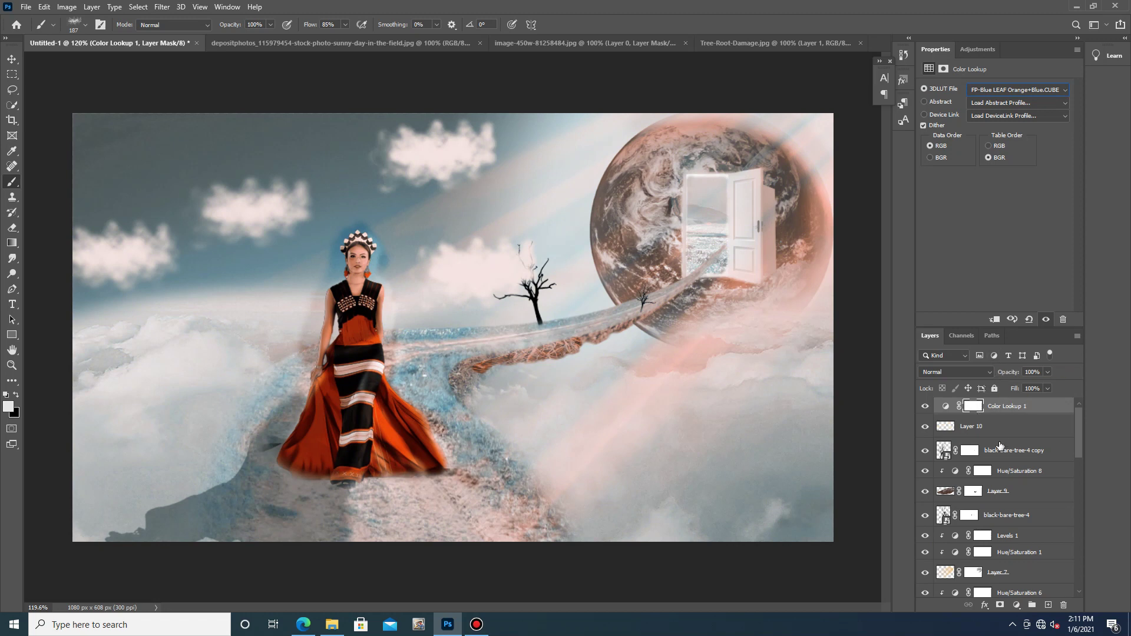
left_click_drag(1011, 426, 1063, 605)
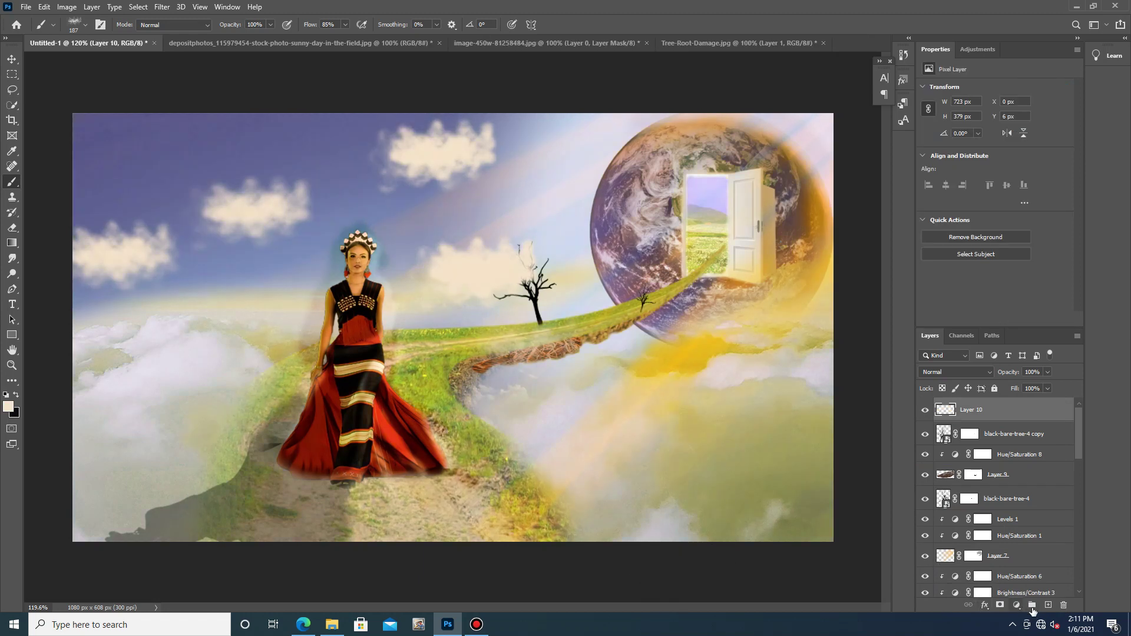
Try another Color Lookup adjustment layer with the _Orange and Teal by editor belal 2.cube LUT, and delete it.
scroll(966, 411, "up", 2)
left_click(1016, 605)
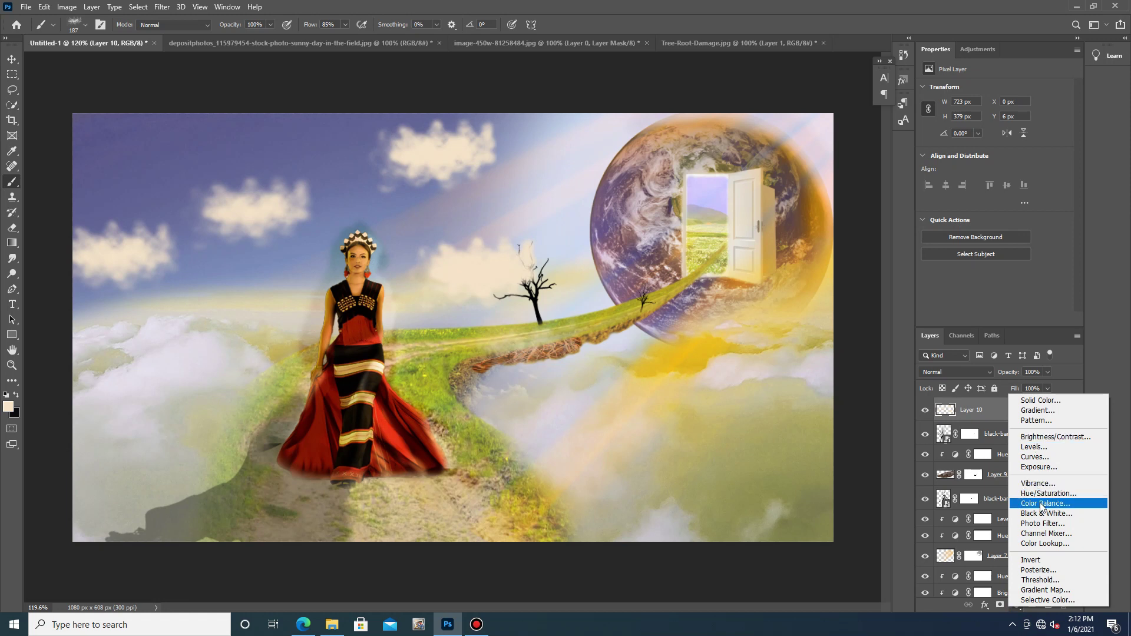
left_click(1044, 543)
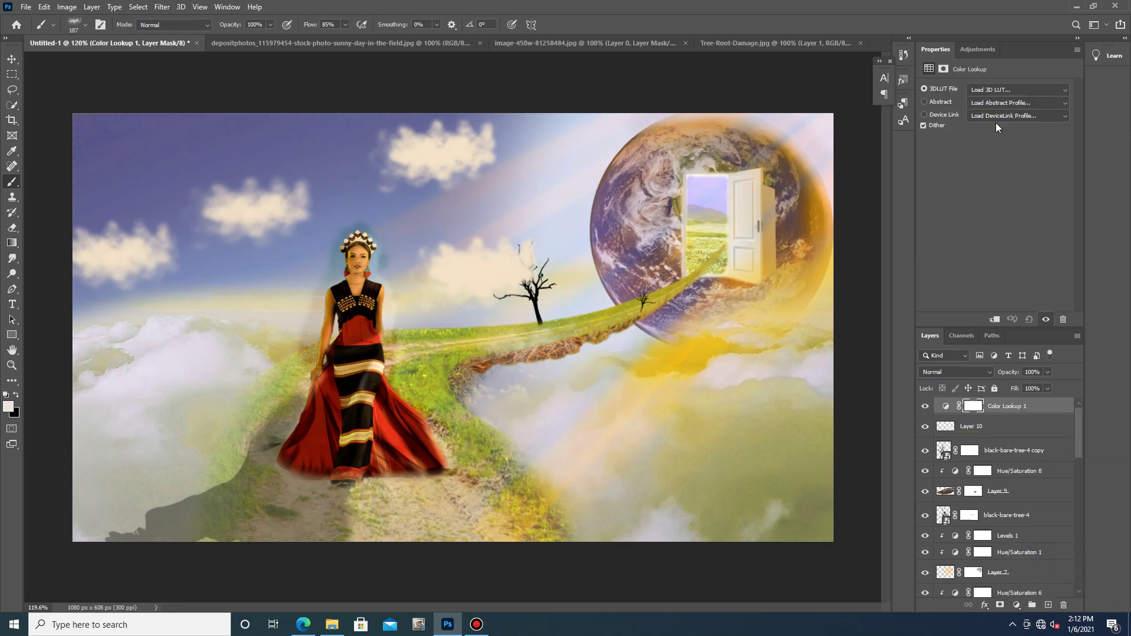
left_click(1001, 91)
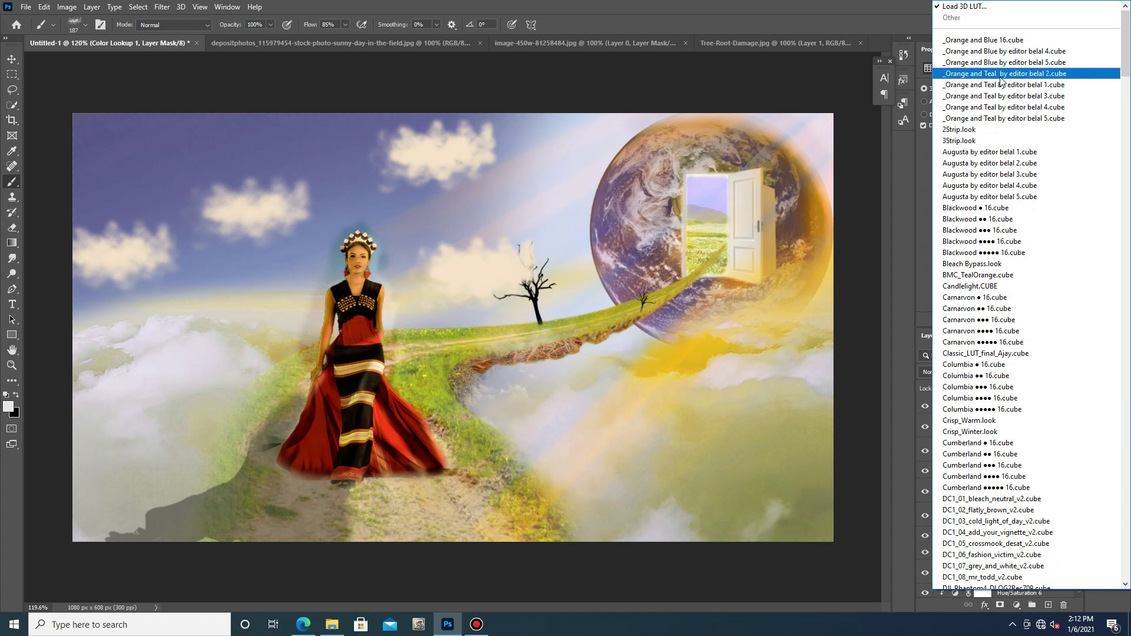
left_click(1001, 75)
left_click_drag(1026, 409, 1063, 605)
Move the woman's Layer 5 copy 2 up the layer stack to directly above the Hue/Saturation 6 adjustment.
scroll(486, 381, "down", 5)
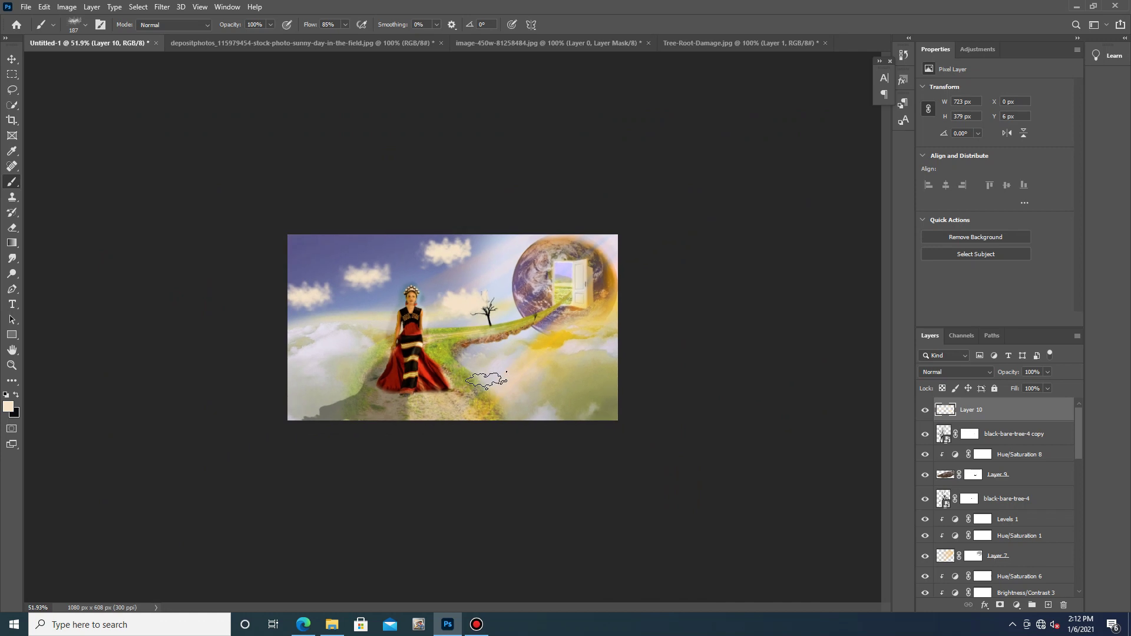
scroll(486, 381, "up", 2)
scroll(365, 387, "up", 1)
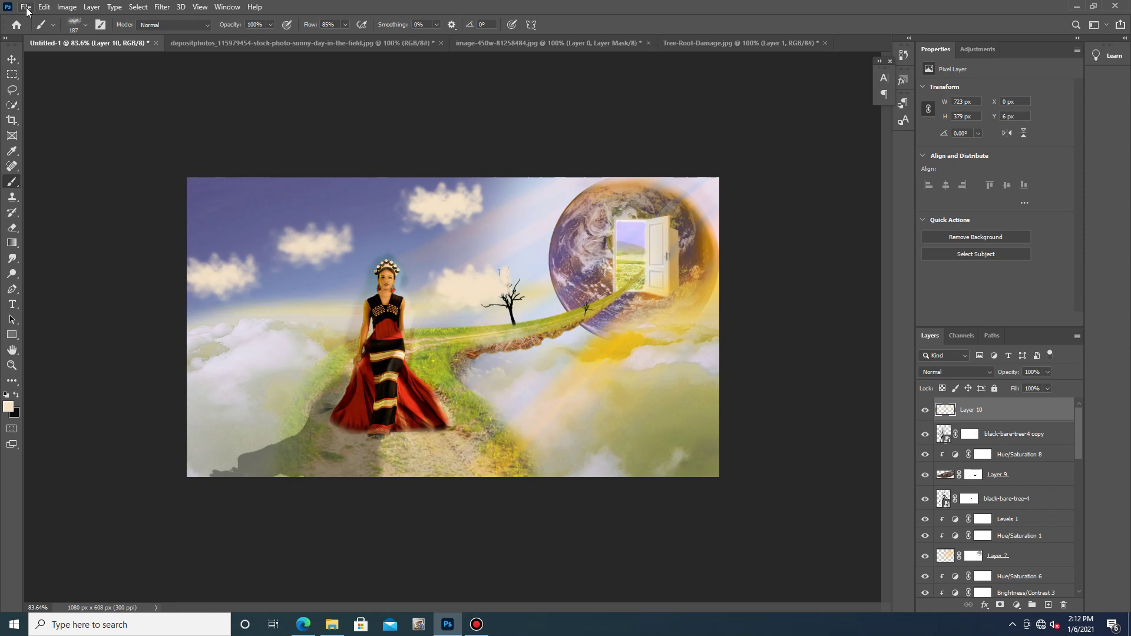
scroll(923, 540, "down", 3)
scroll(923, 540, "down", 1)
left_click(942, 521)
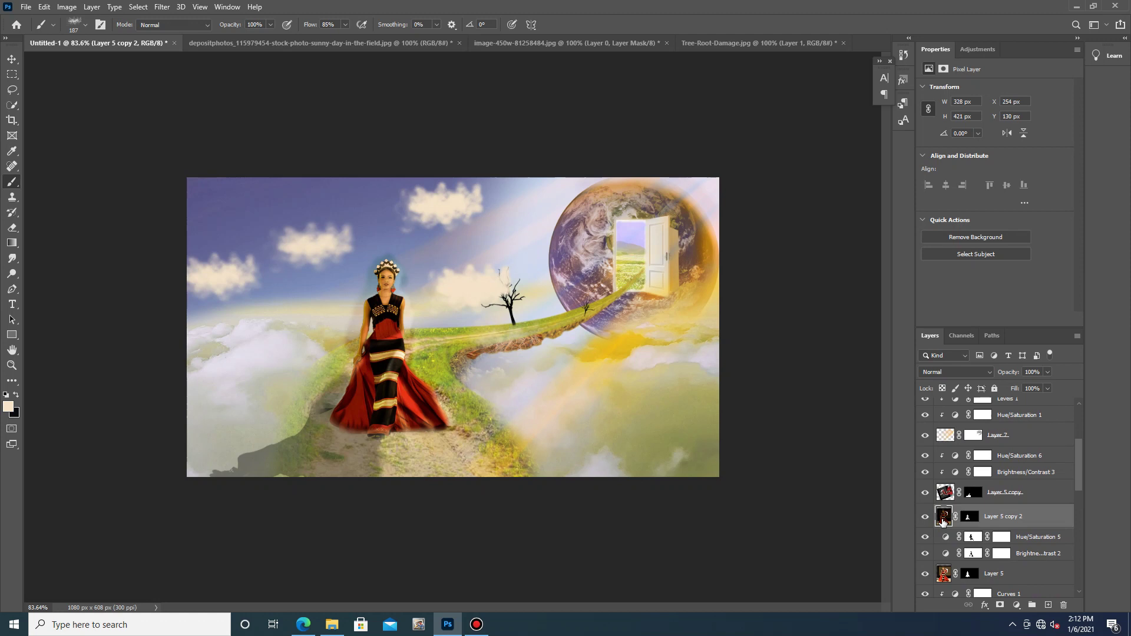
left_click_drag(943, 521, 947, 451)
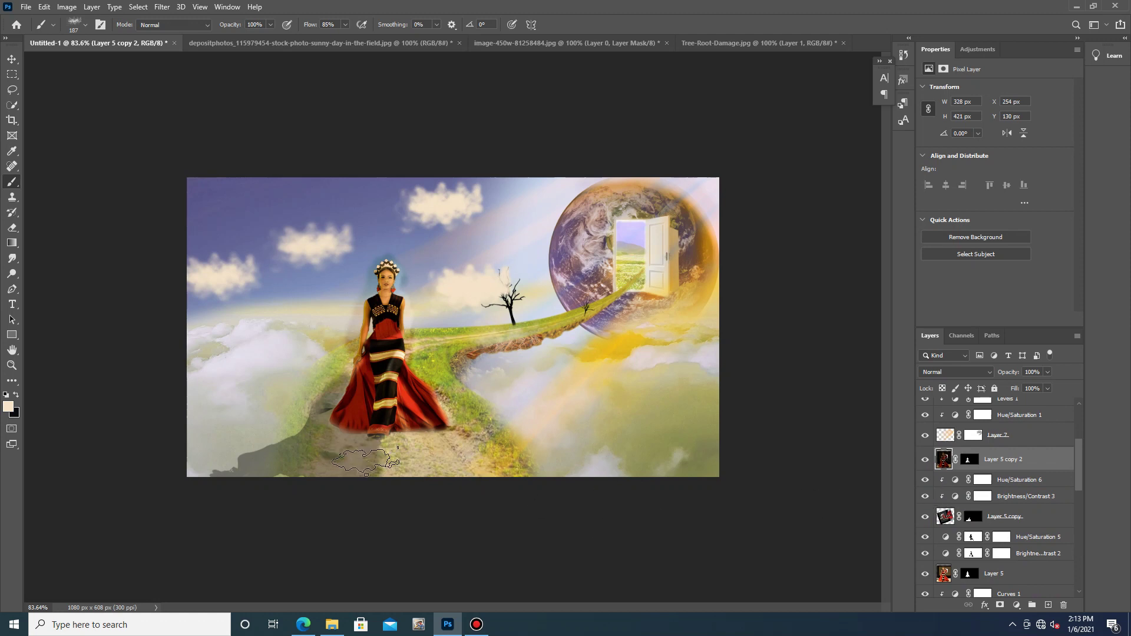
scroll(375, 427, "down", 3)
scroll(375, 425, "up", 11)
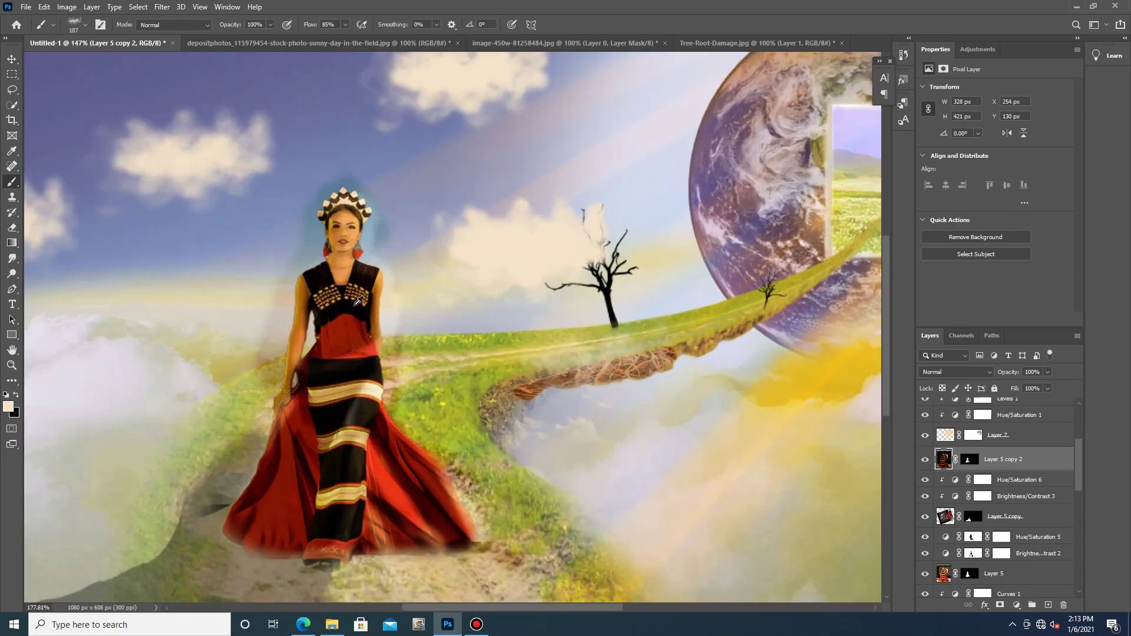
scroll(357, 302, "up", 4)
scroll(357, 311, "down", 13)
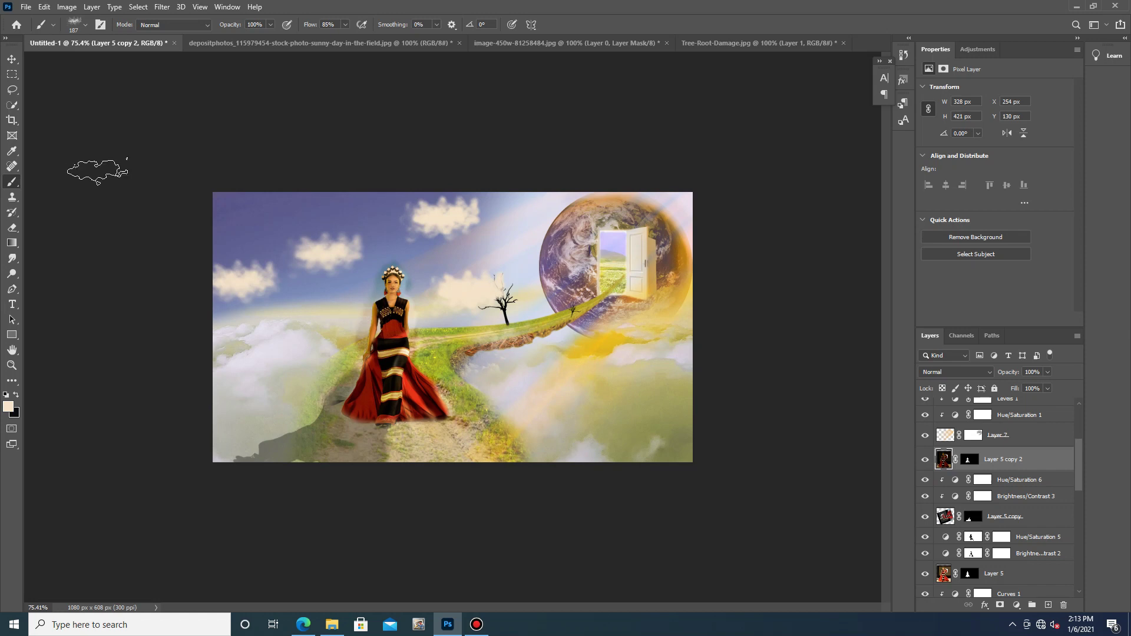
key("v")
left_click(477, 624)
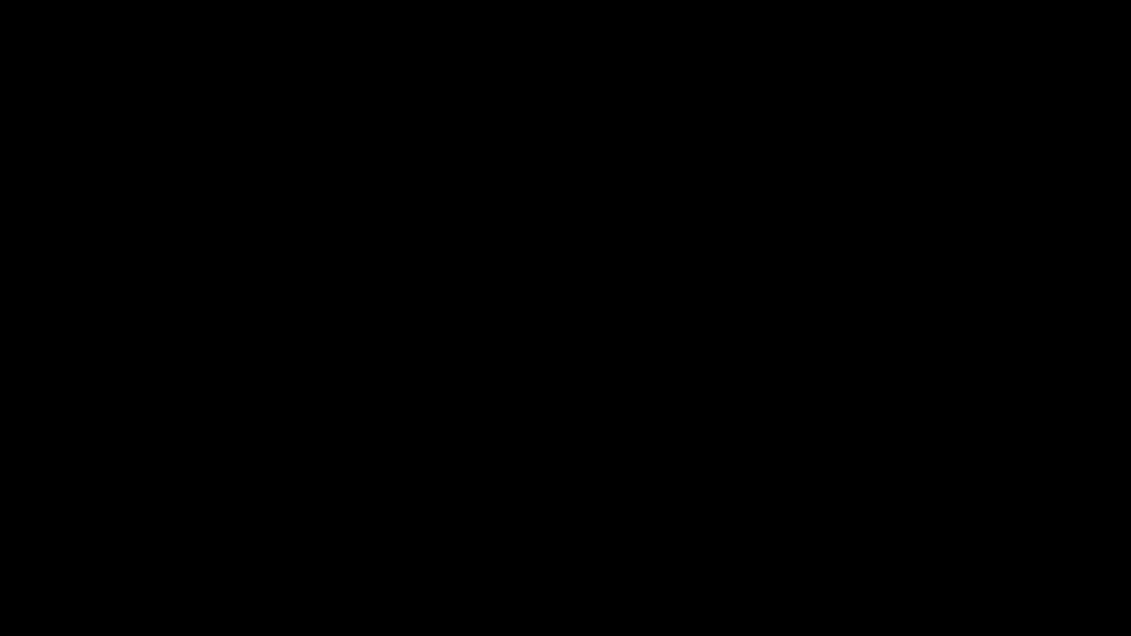